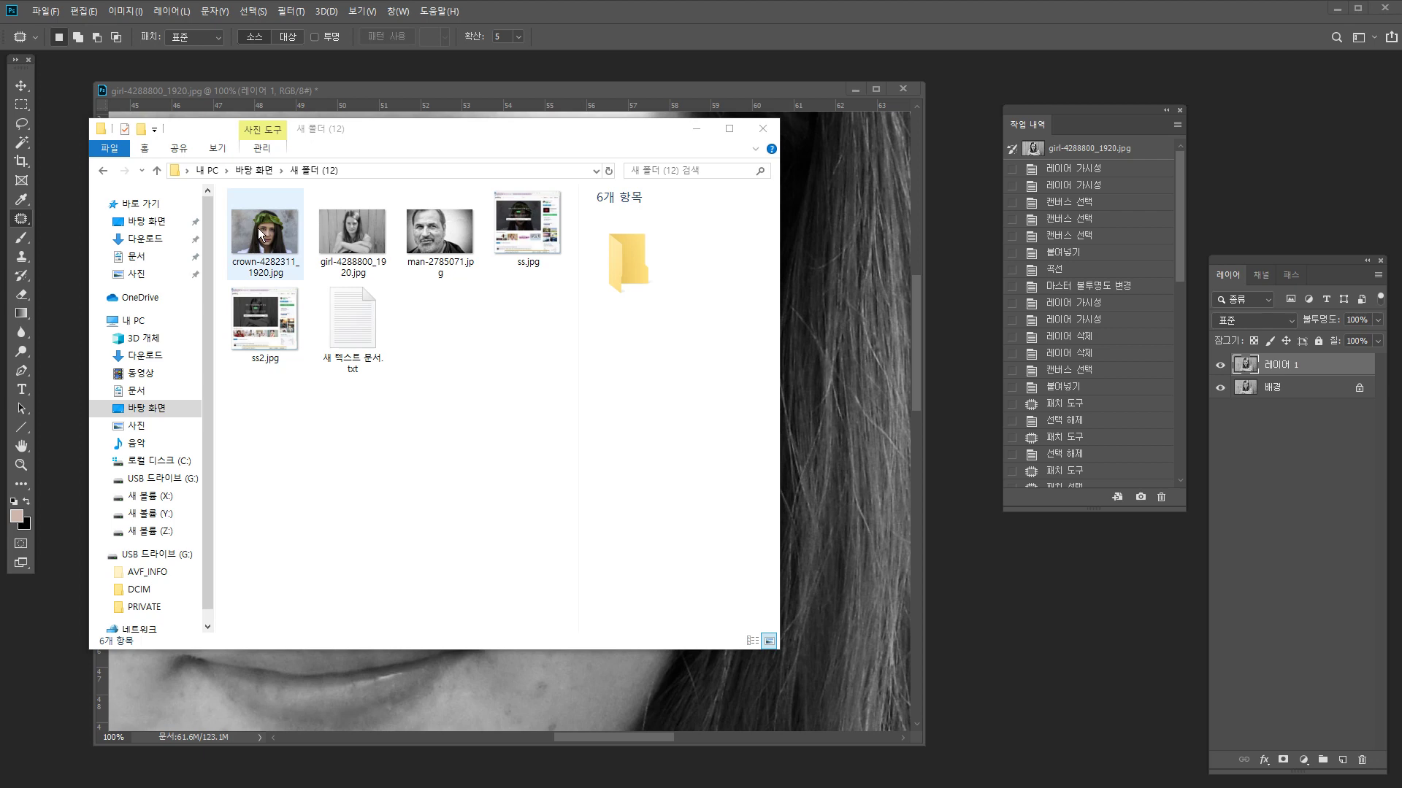
# View the ss.jpg screenshot of the image's source page and move the folder window clear of the portrait document.
pyautogui.click(537, 250)
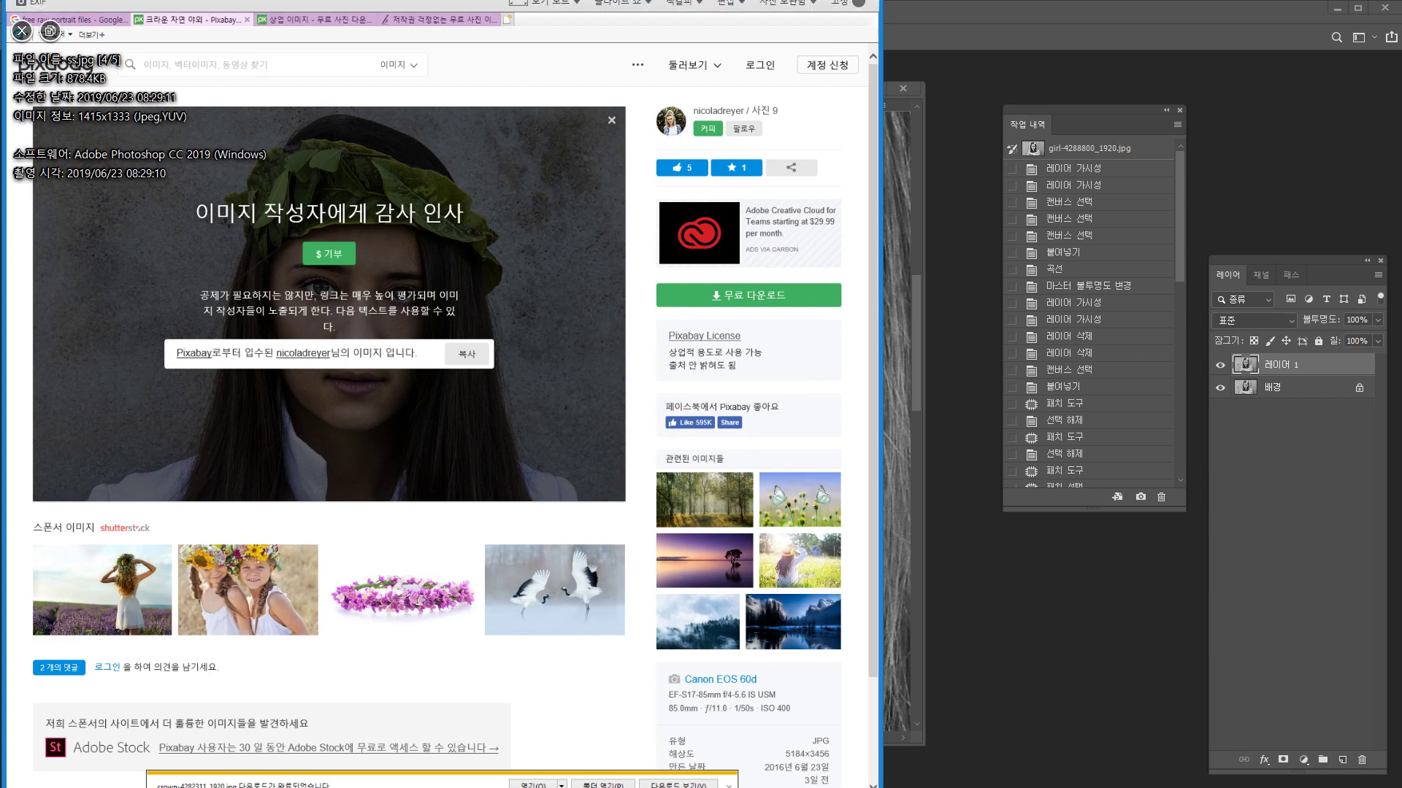
pyautogui.press('Escape')
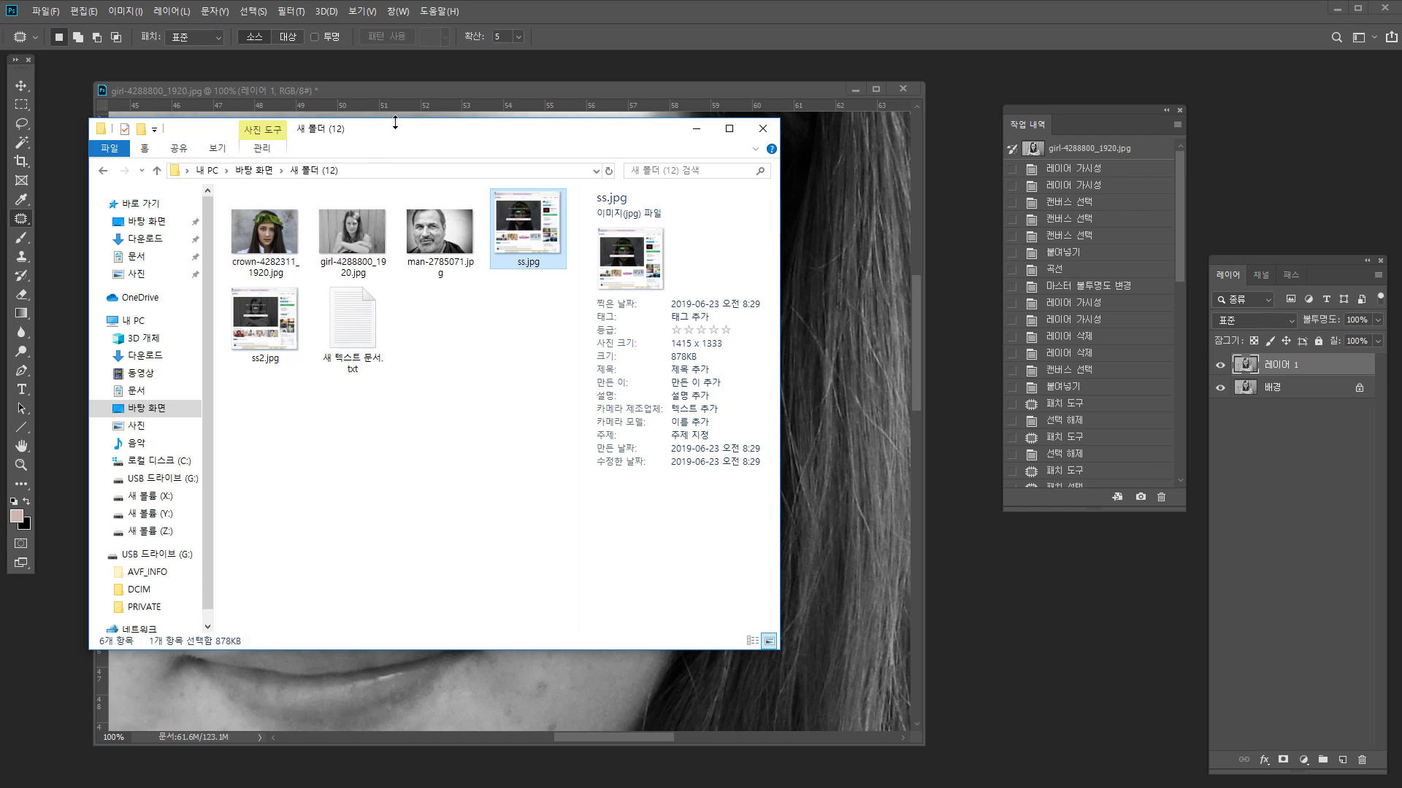
pyautogui.moveTo(402, 133)
pyautogui.mouseDown()
pyautogui.moveTo(450, 135)
pyautogui.moveTo(423, 124)
pyautogui.mouseUp()
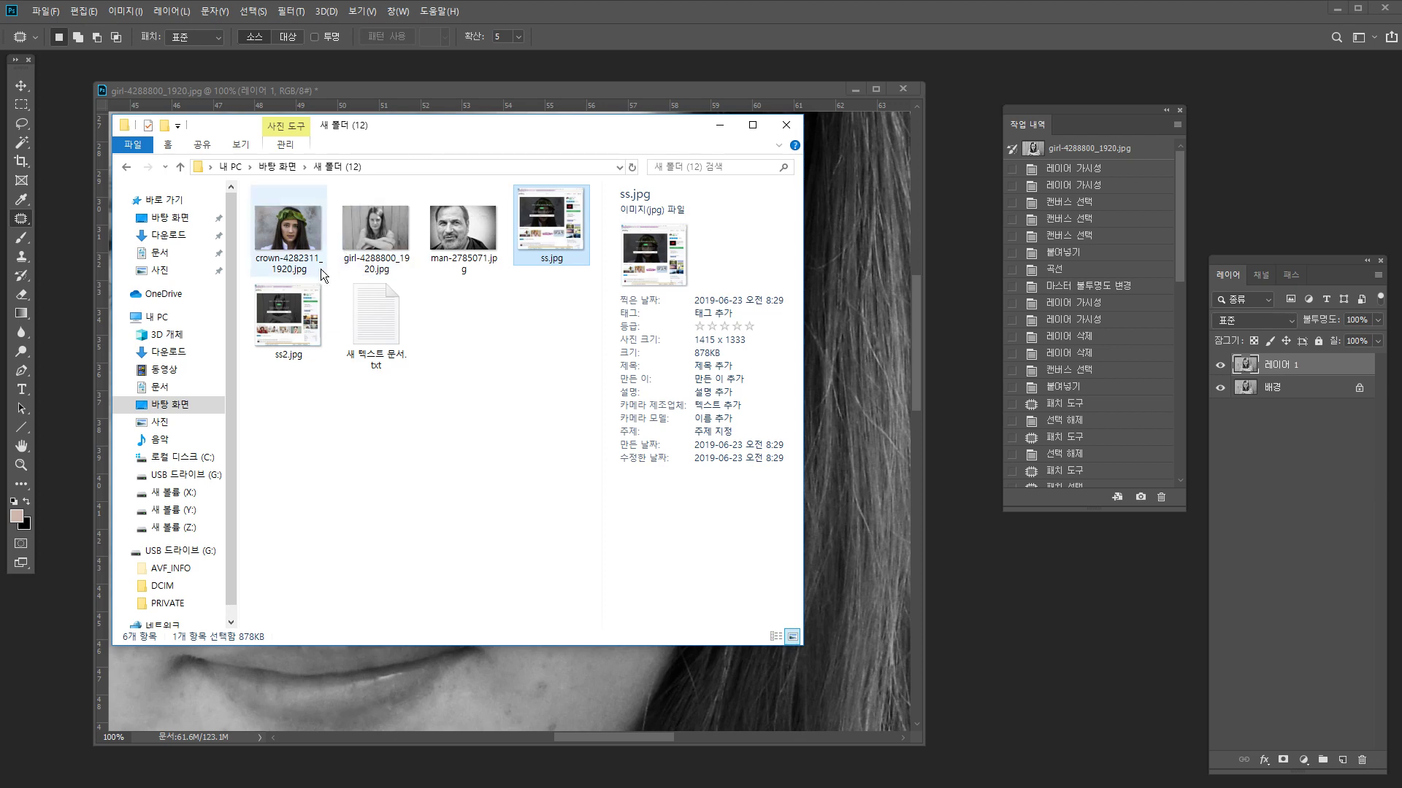
pyautogui.moveTo(321, 269)
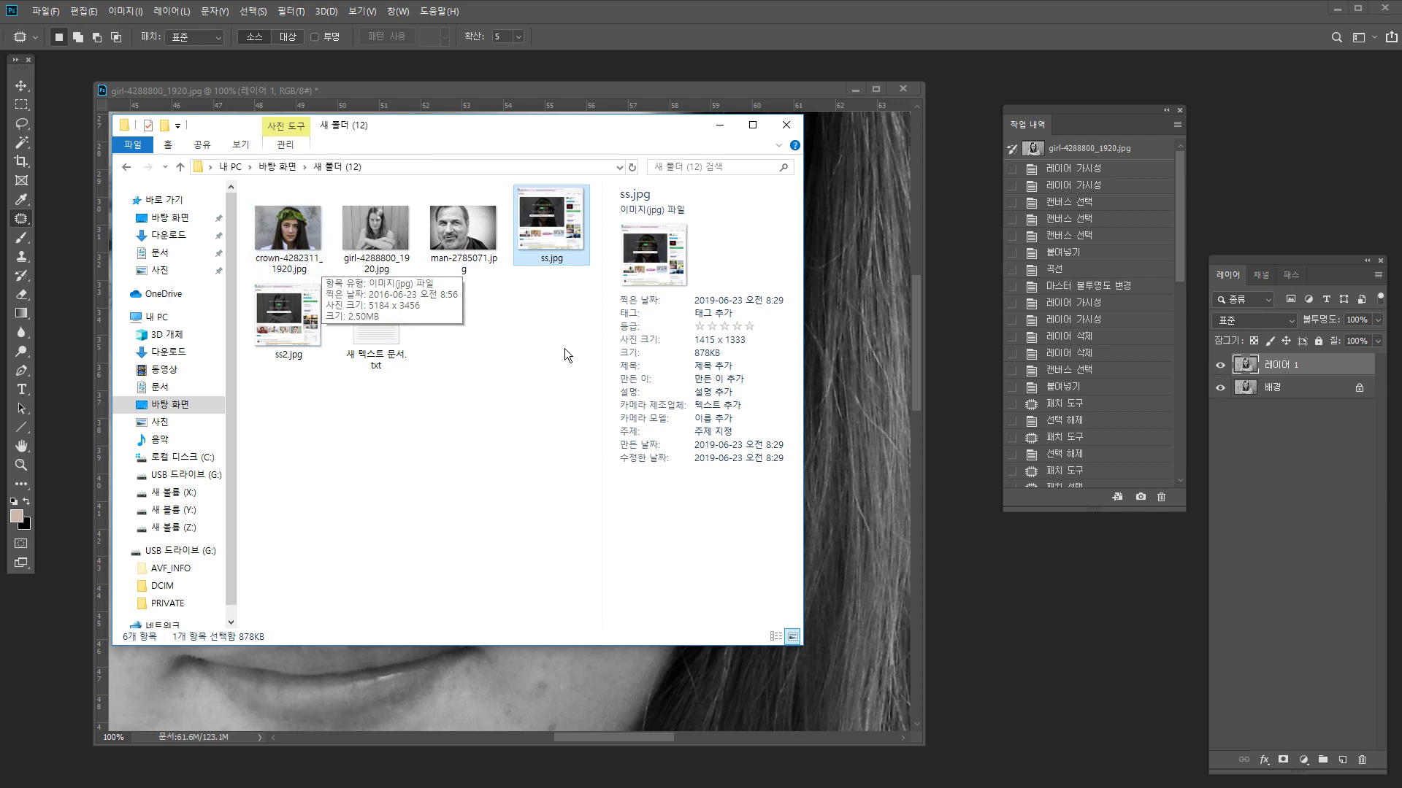
pyautogui.moveTo(515, 133); pyautogui.dragTo(0, 225)
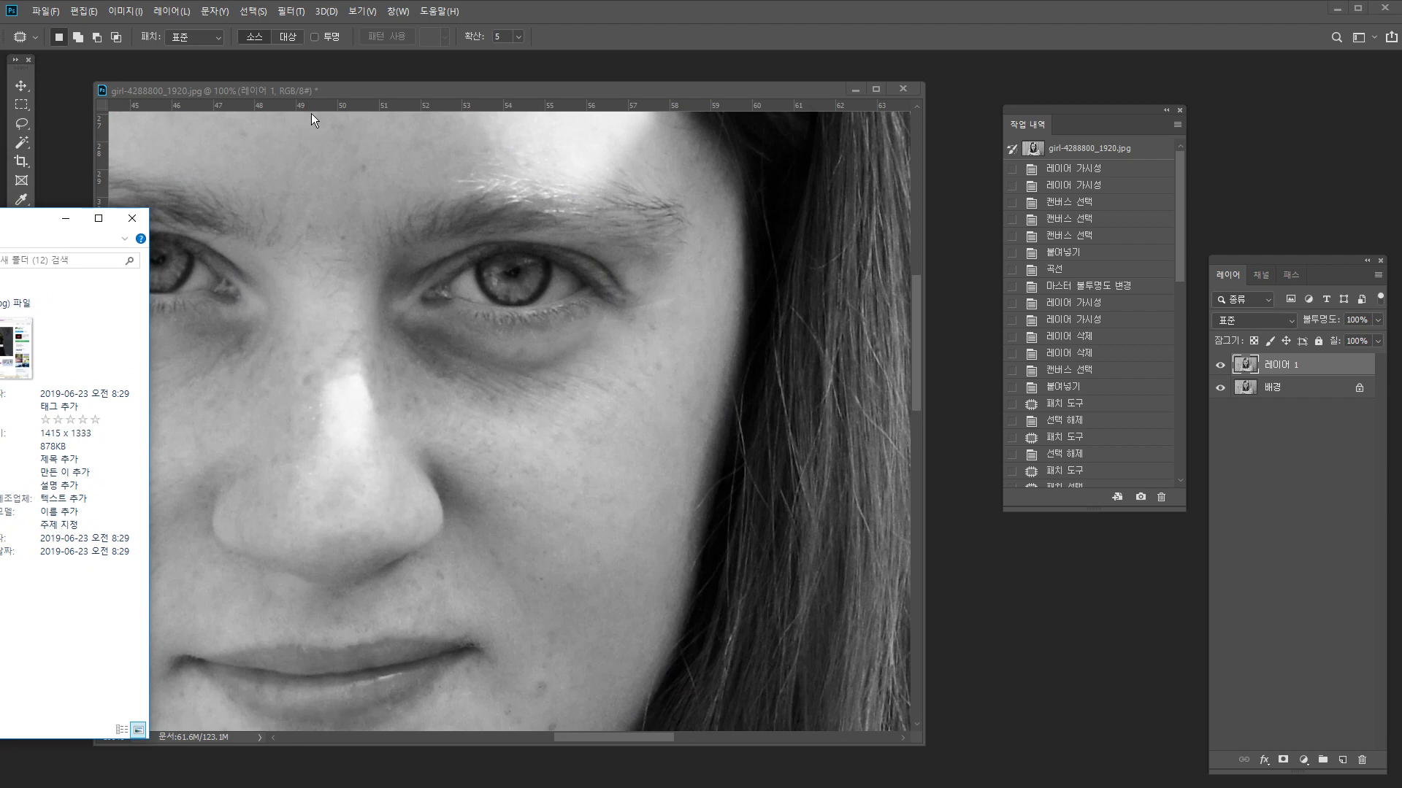
# Delete the 레이어 1 layer from the girl-4288800_1920.jpg document.
pyautogui.click(308, 92)
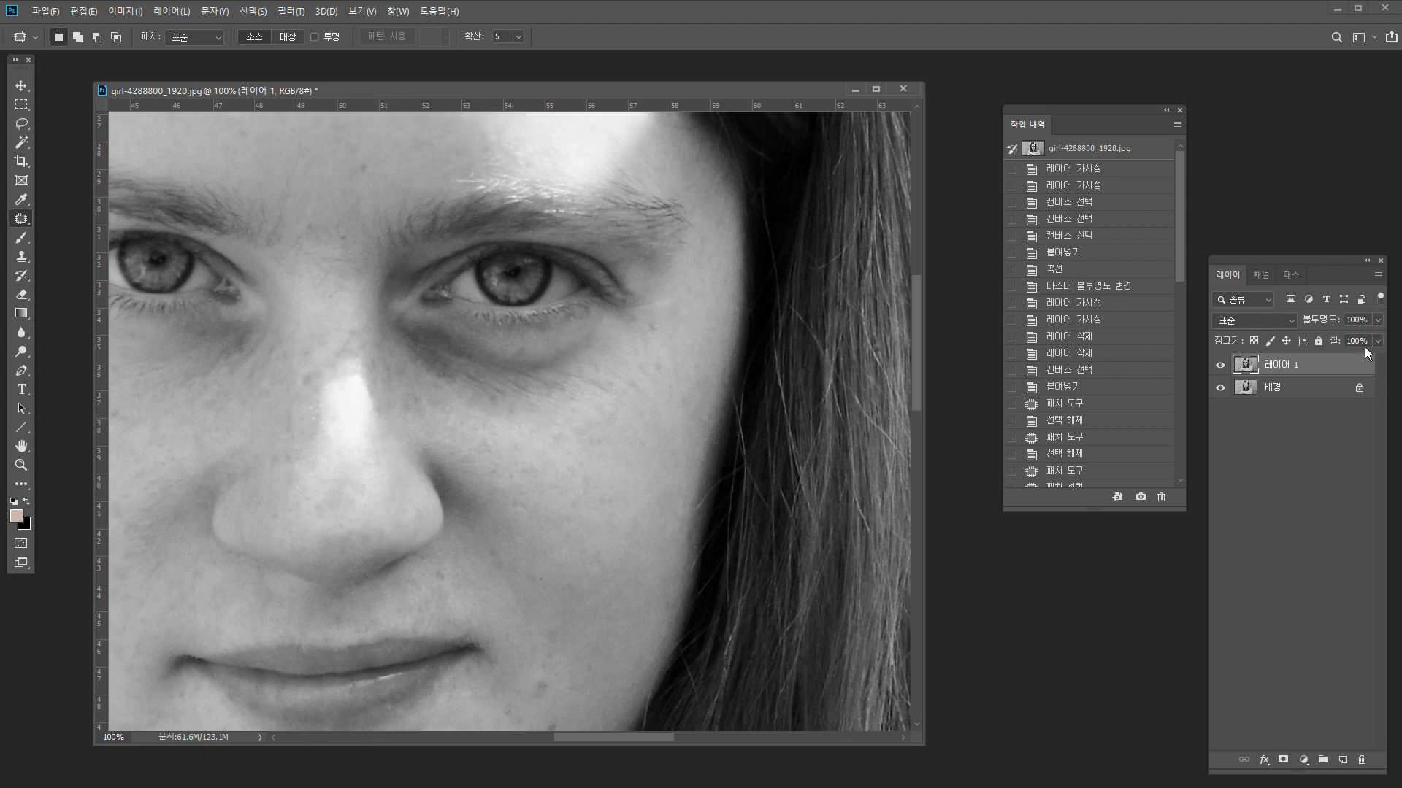
pyautogui.moveTo(1285, 376); pyautogui.dragTo(1362, 760)
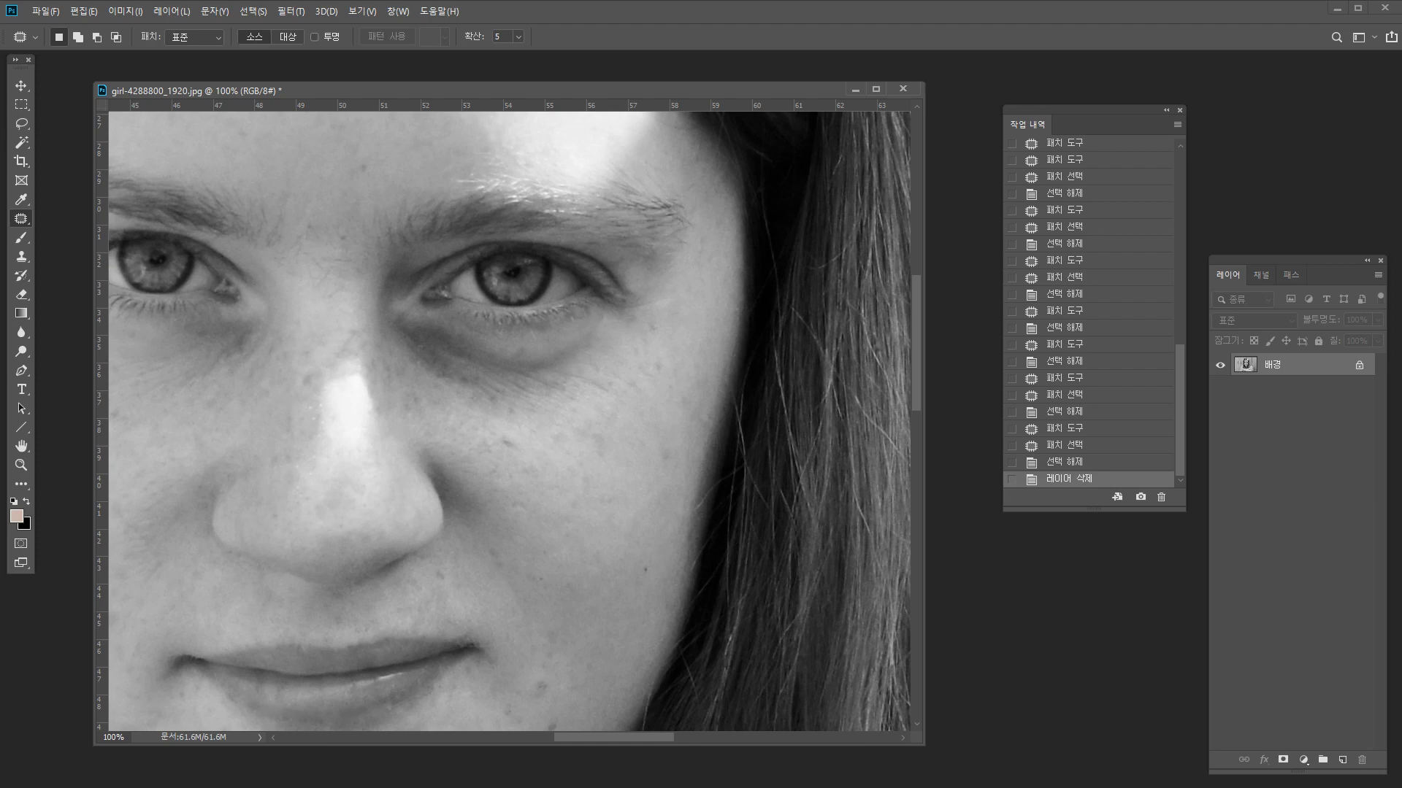
# Open 새 텍스트 문서.txt from the folder in Notepad and write "선택영역" as its first line.
pyautogui.hotkey('alt', 'Tab')
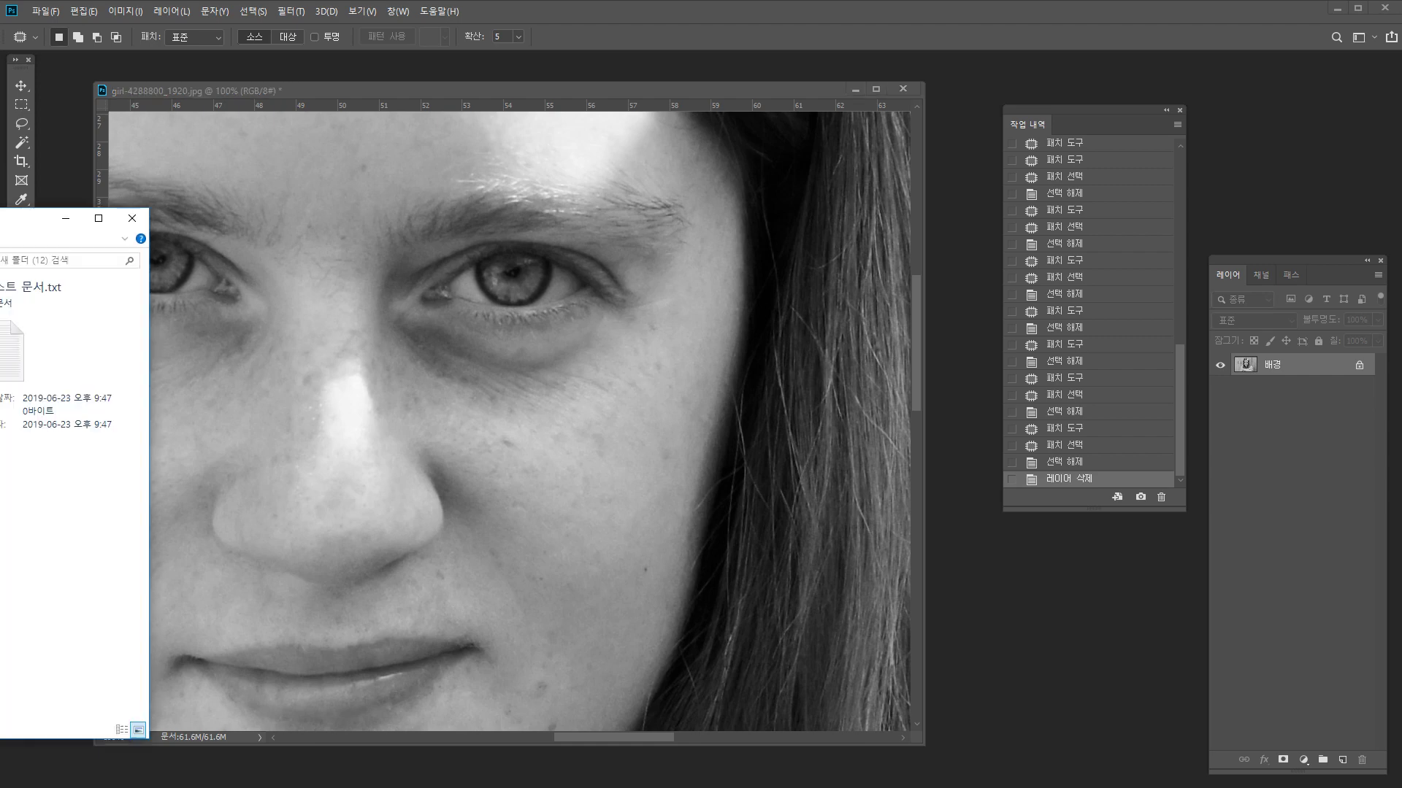
pyautogui.press('Return')
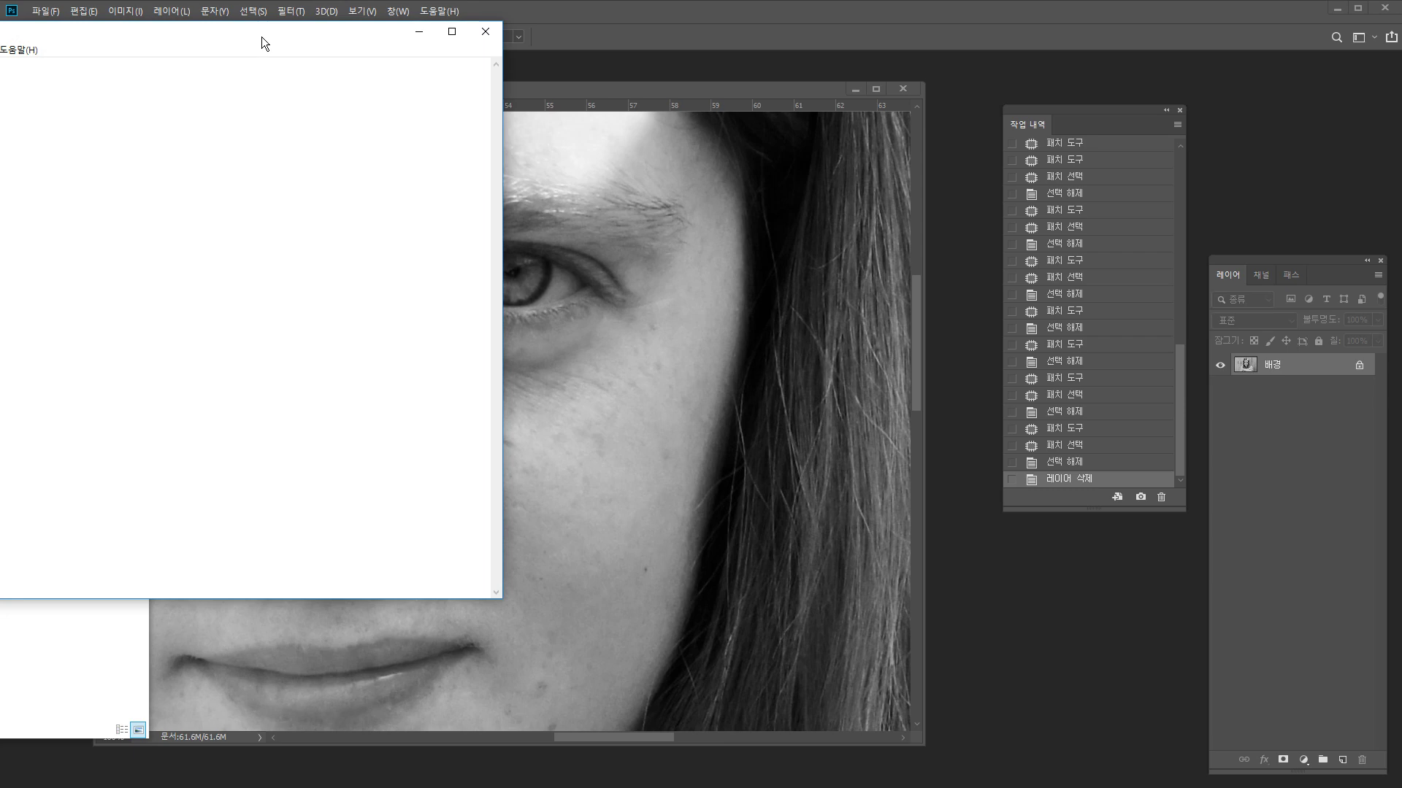
pyautogui.moveTo(261, 36); pyautogui.dragTo(623, 181)
pyautogui.write('d')
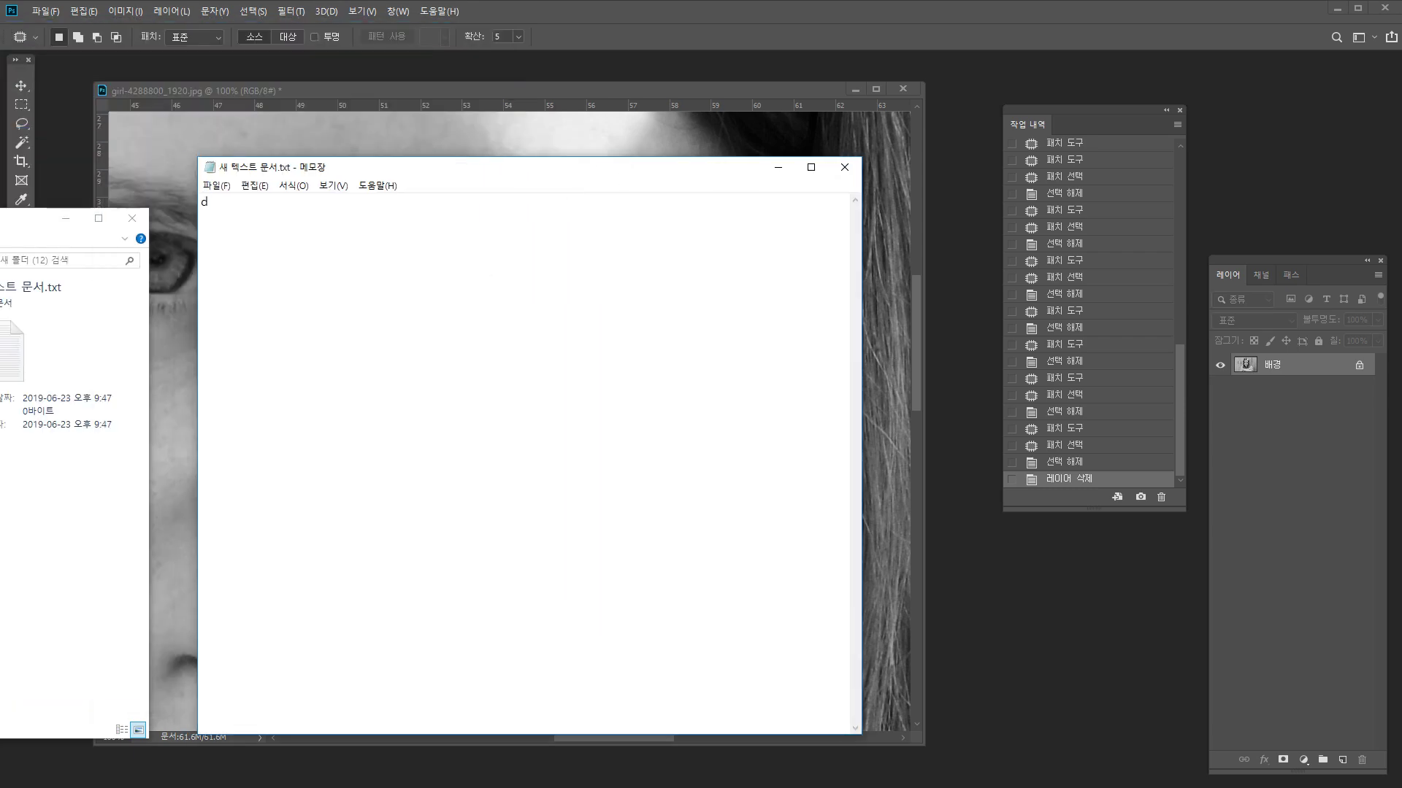
pyautogui.press('BackSpace')
pyautogui.write('선택영역으')
pyautogui.press('BackSpace')
# Add the lines "작업과정의백업" and "효과의 농도조절" to the notes and put the Notepad window away.
pyautogui.press('Return')
pyautogui.press('Return')
pyautogui.write('ㅈ작업과정의백')
pyautogui.write('업')
pyautogui.press('Return')
pyautogui.write('농도조절')
pyautogui.write('효과의')
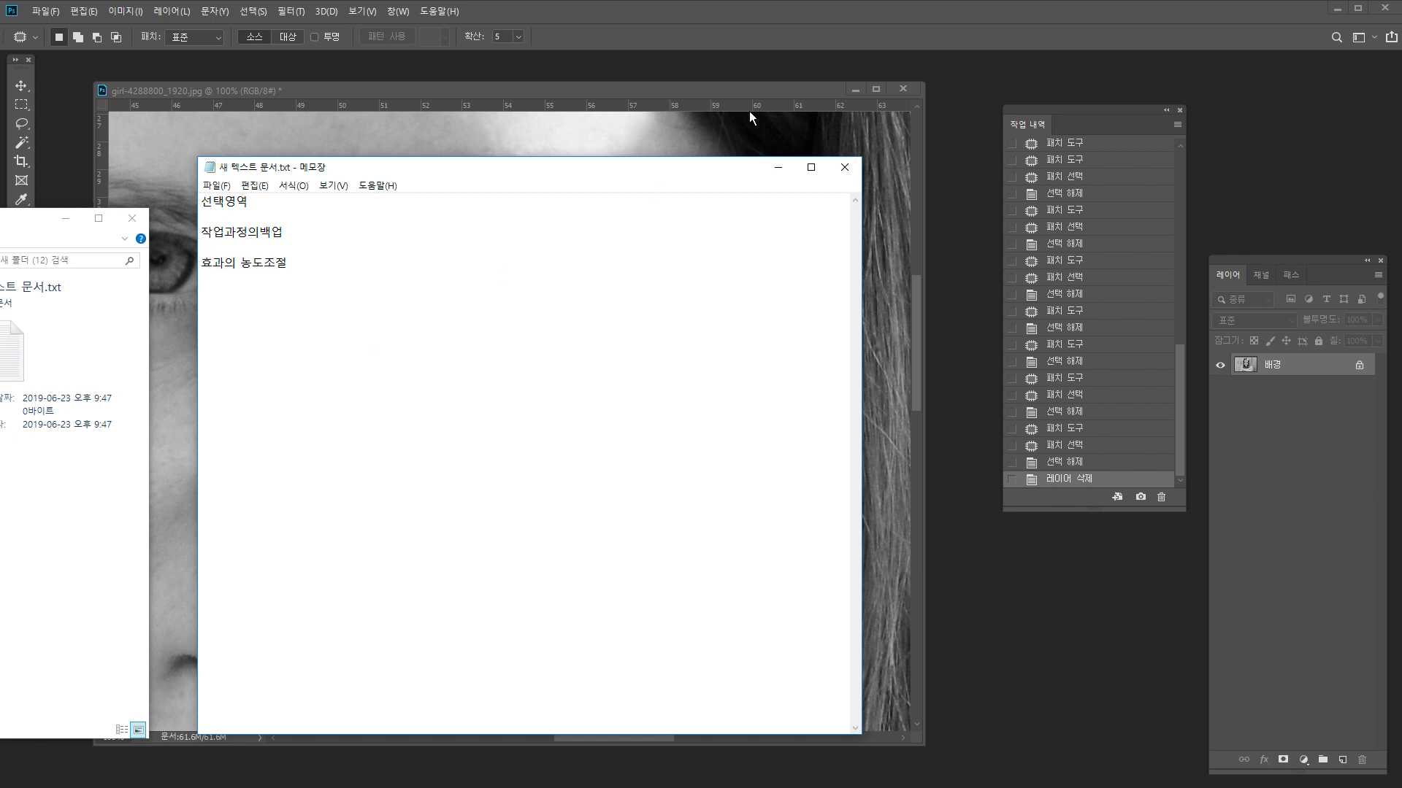
pyautogui.click(786, 167)
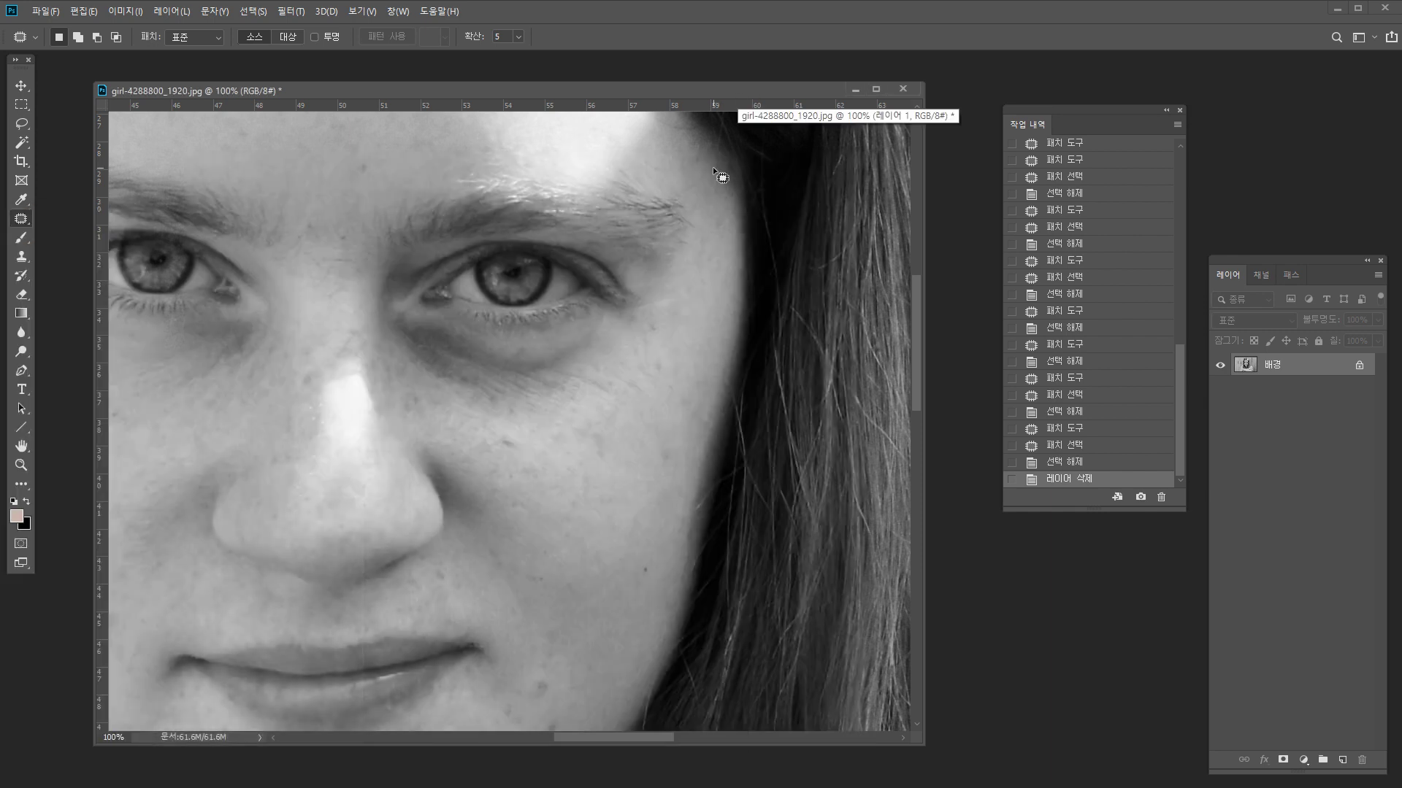
# Lasso the eye and eyebrow beside the nose on the image's left and copy that area onto a new layer.
pyautogui.press('l')
pyautogui.scroll(-1, 292, 365)
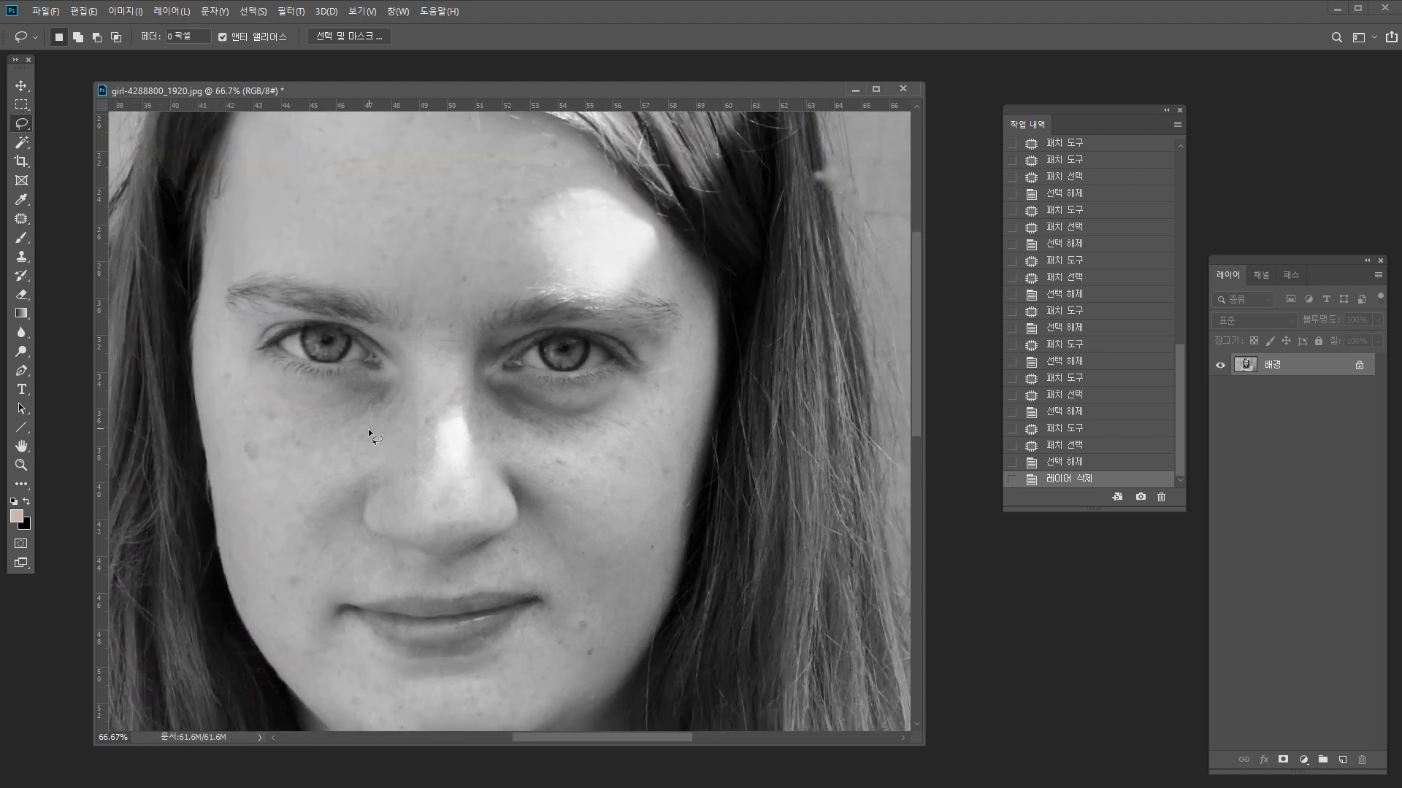
pyautogui.moveTo(368, 428); pyautogui.dragTo(417, 417)
pyautogui.hotkey('ctrl', 'c')
pyautogui.hotkey('ctrl', 'v')
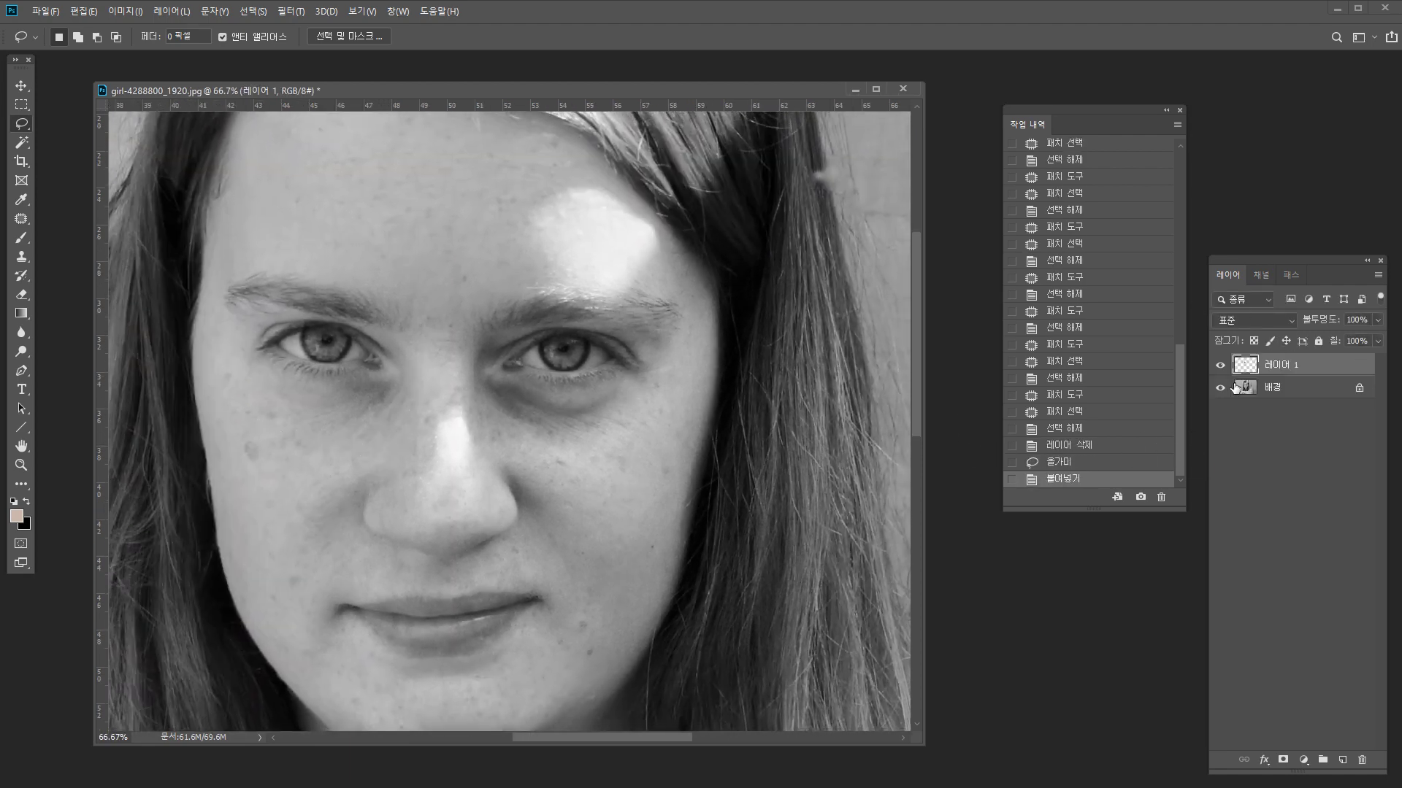
# Lasso the mouth area and copy it from the background onto its own new layer.
pyautogui.moveTo(427, 699)
pyautogui.mouseDown()
pyautogui.moveTo(299, 646)
pyautogui.moveTo(573, 617)
pyautogui.moveTo(511, 687)
pyautogui.mouseUp()
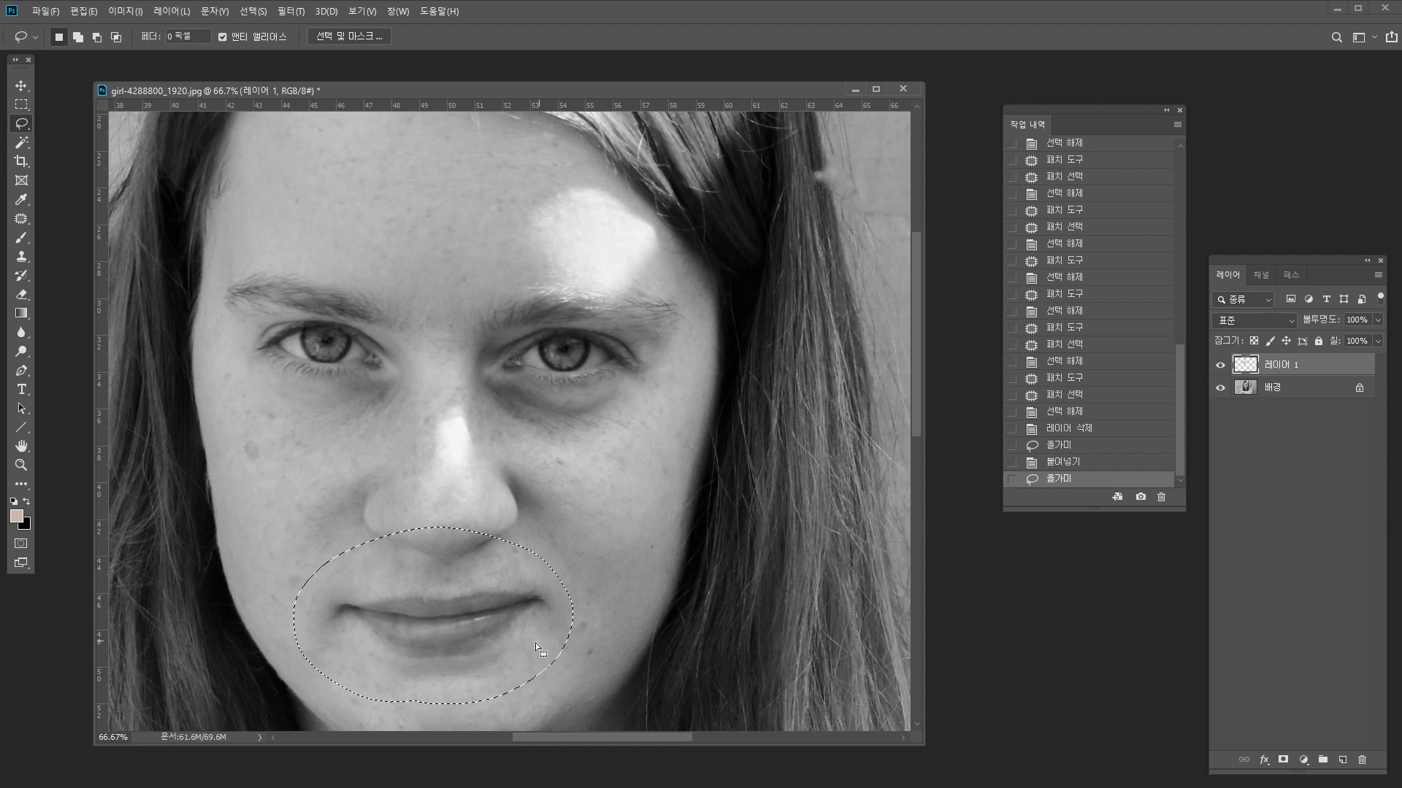
pyautogui.click(1220, 387)
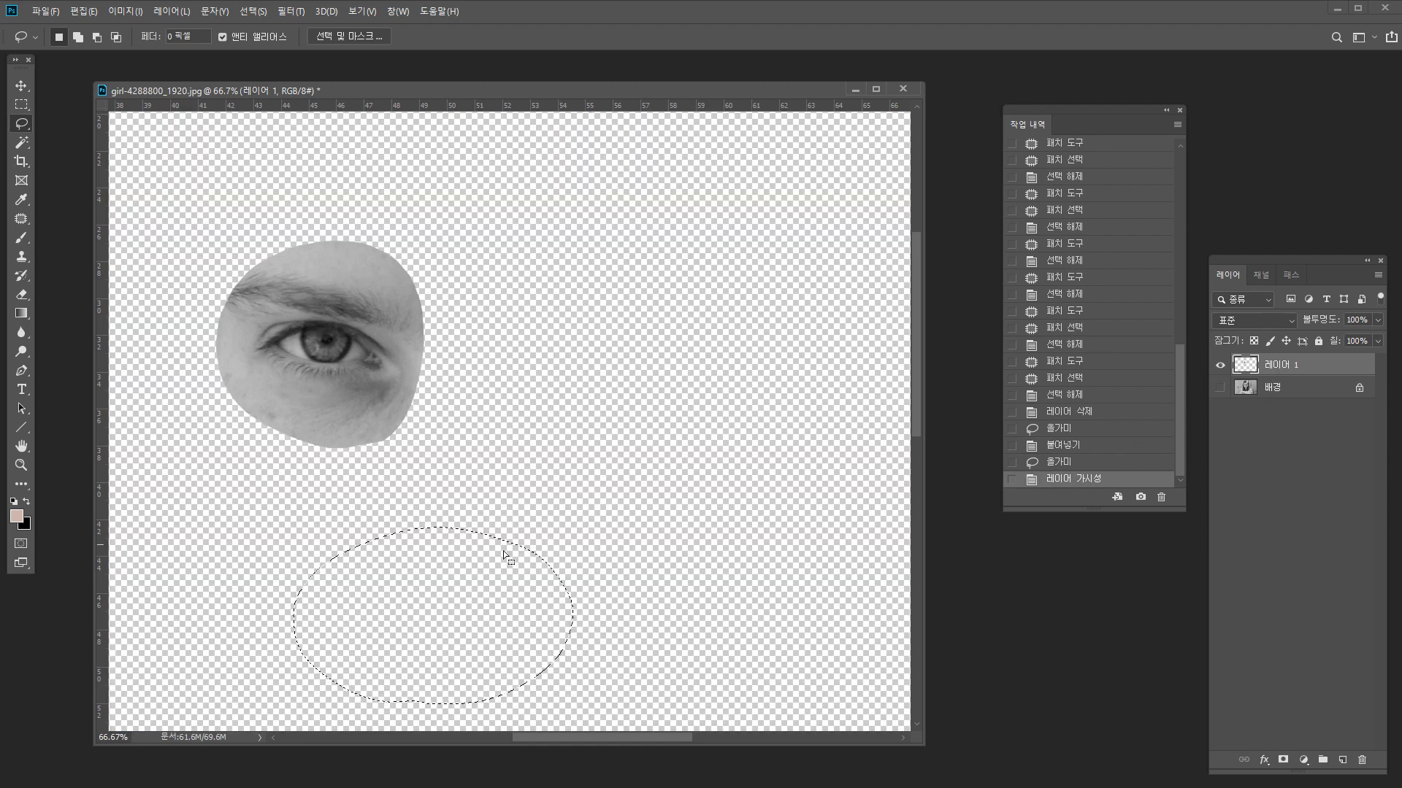
pyautogui.click(1220, 388)
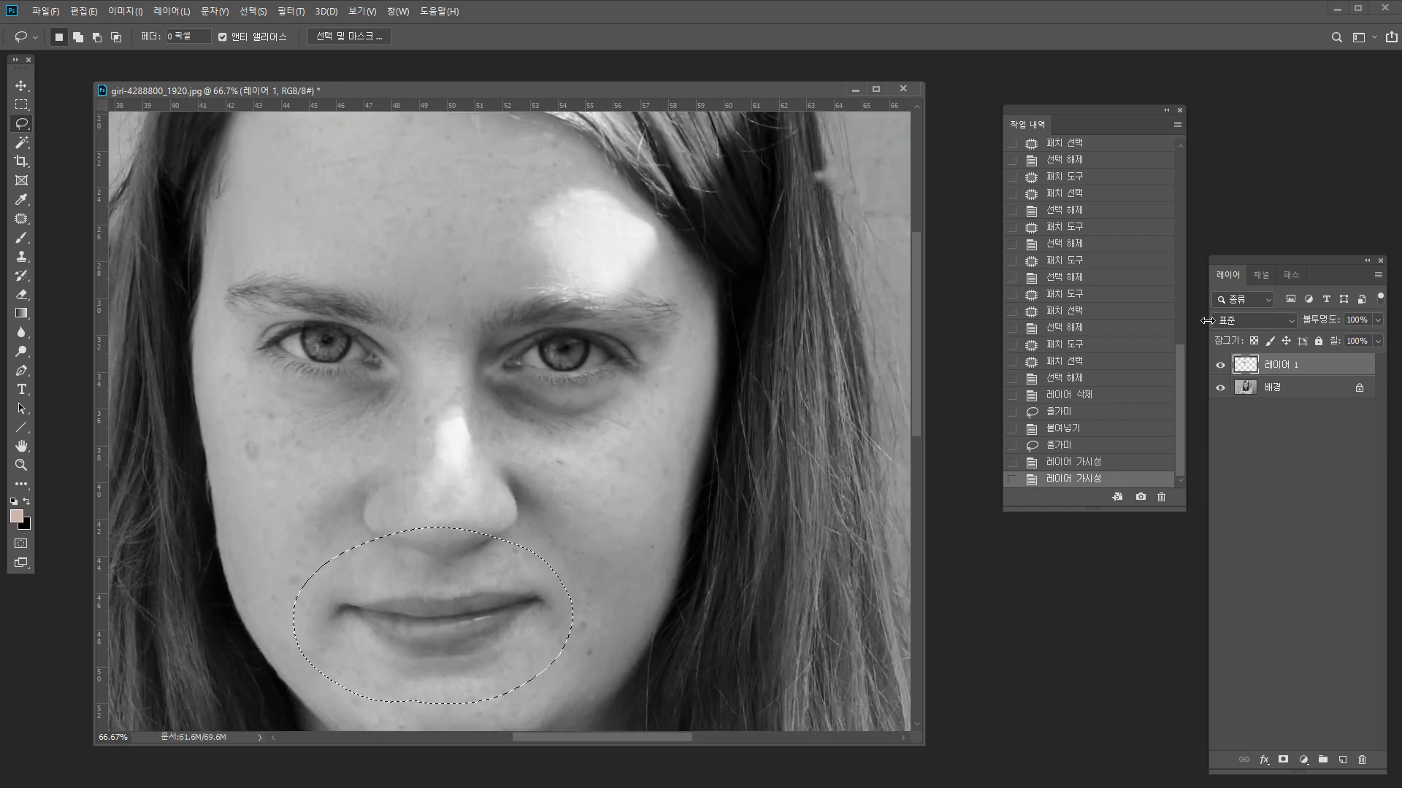
pyautogui.click(1277, 389)
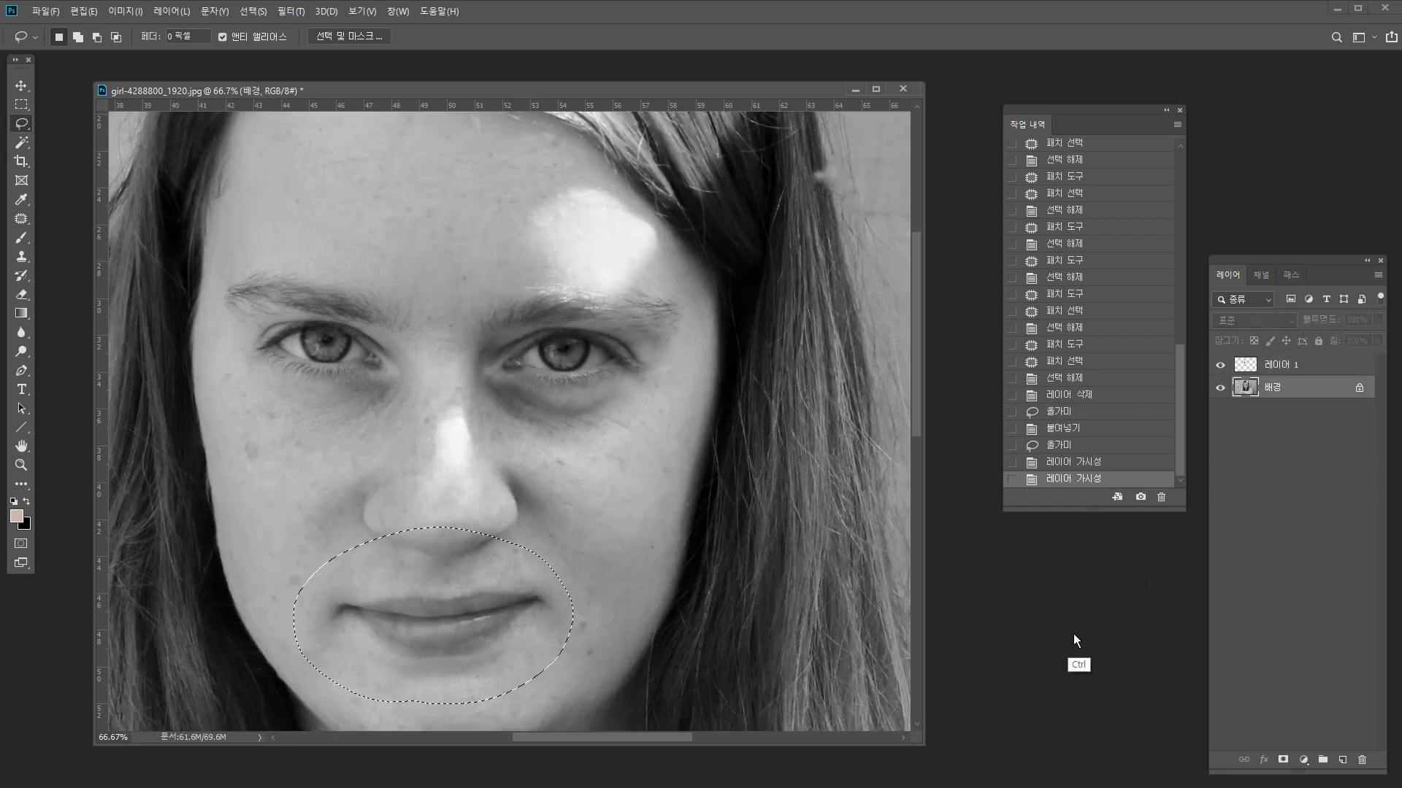
pyautogui.hotkey('ctrl', 'c')
pyautogui.hotkey('ctrl', 'v')
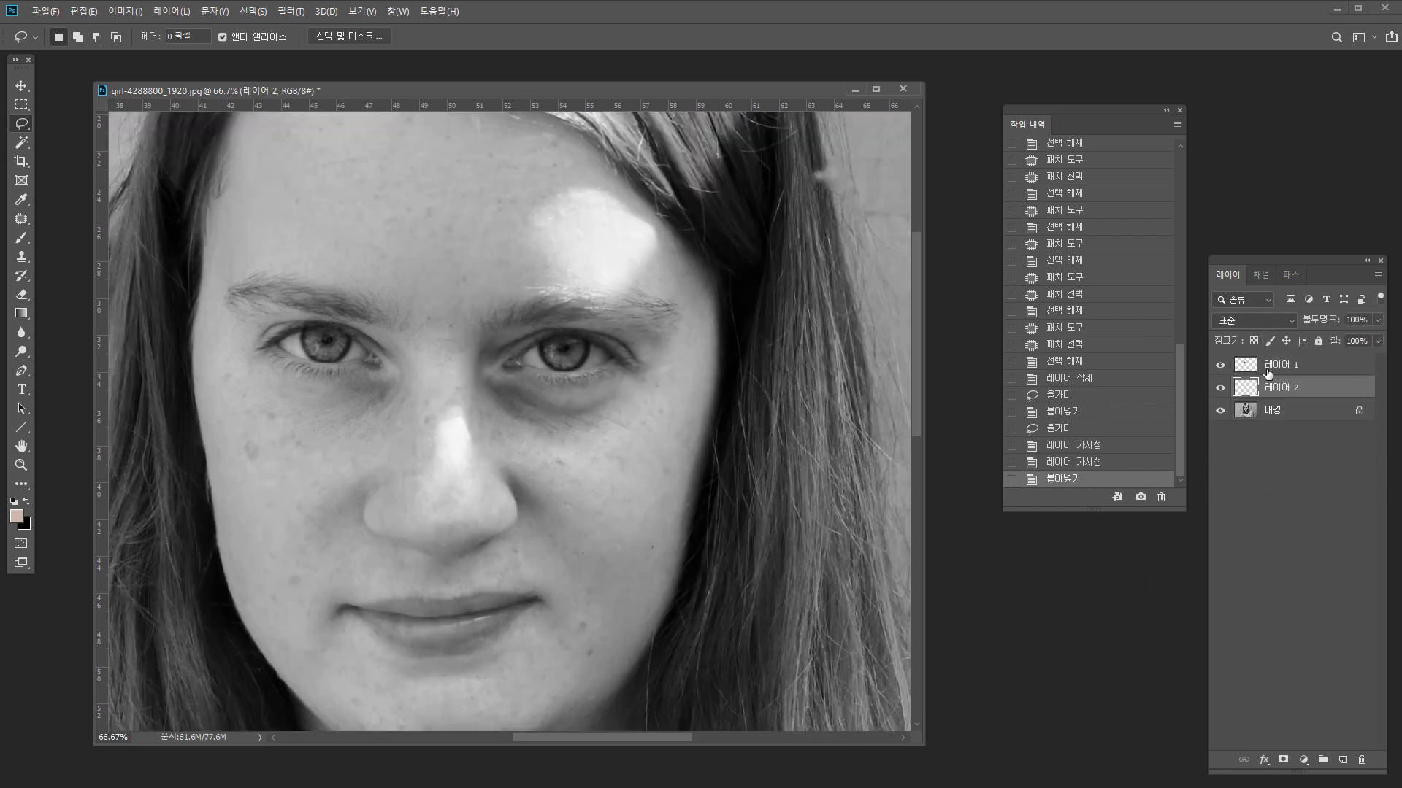
# Toggle the visibility of the eye, mouth and background layers to check what each one holds.
pyautogui.click(1268, 373)
pyautogui.click(1220, 407)
pyautogui.click(1220, 407)
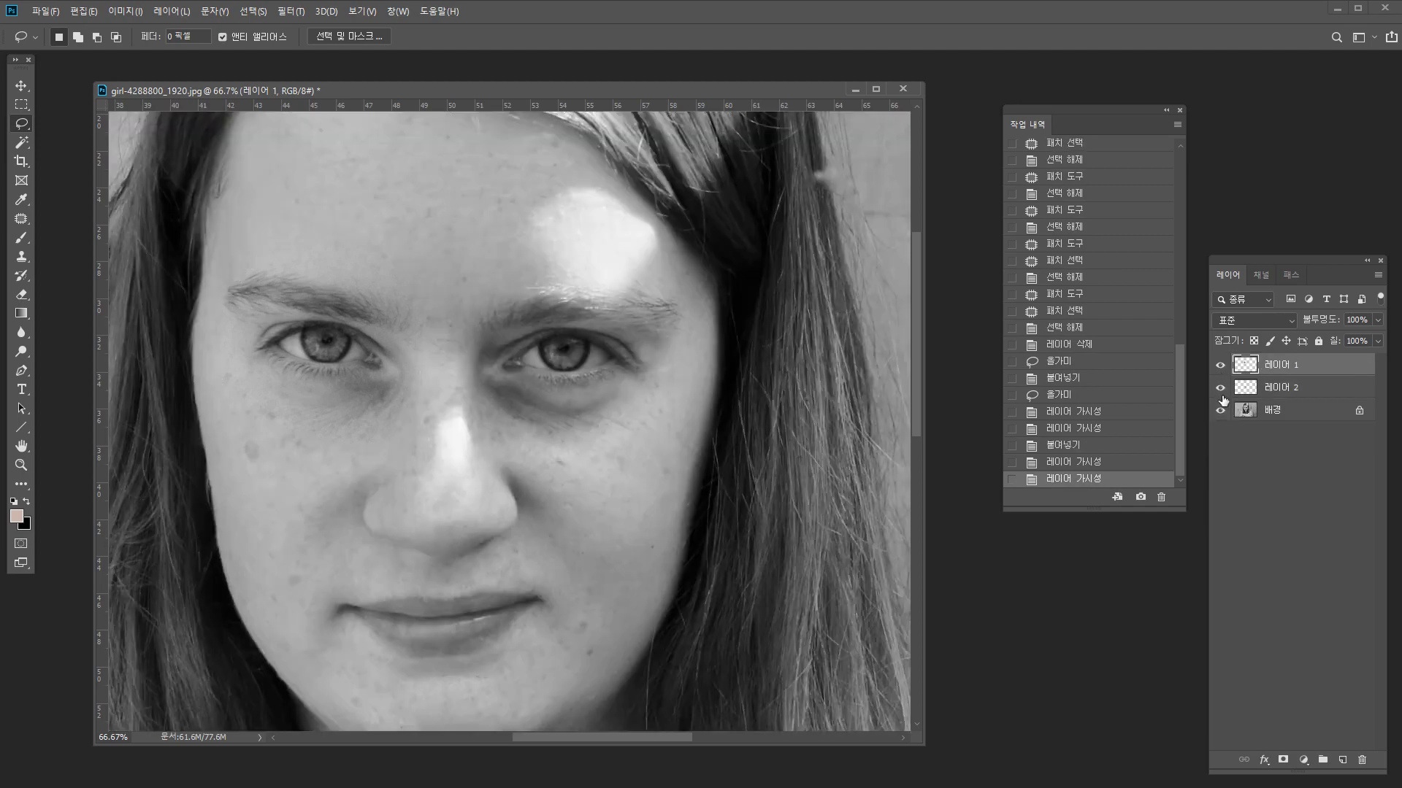
pyautogui.click(1220, 393)
pyautogui.click(1220, 409)
pyautogui.click(1220, 366)
pyautogui.click(1219, 389)
pyautogui.click(1220, 390)
pyautogui.click(1220, 390)
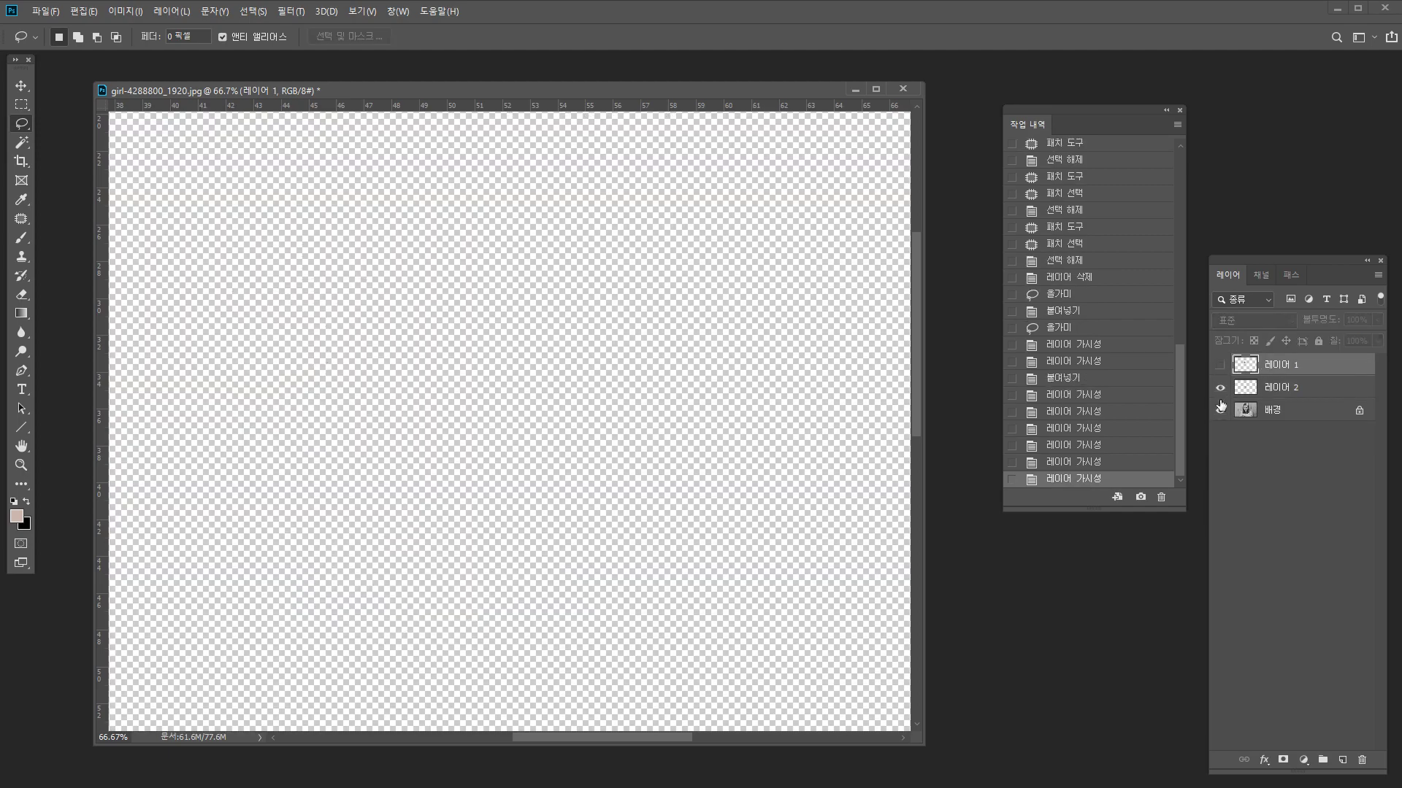
pyautogui.click(1220, 409)
pyautogui.click(1220, 365)
# Darken the copied eye layer by lowering its lightness with Hue/Saturation.
pyautogui.hotkey('ctrl', 'u')
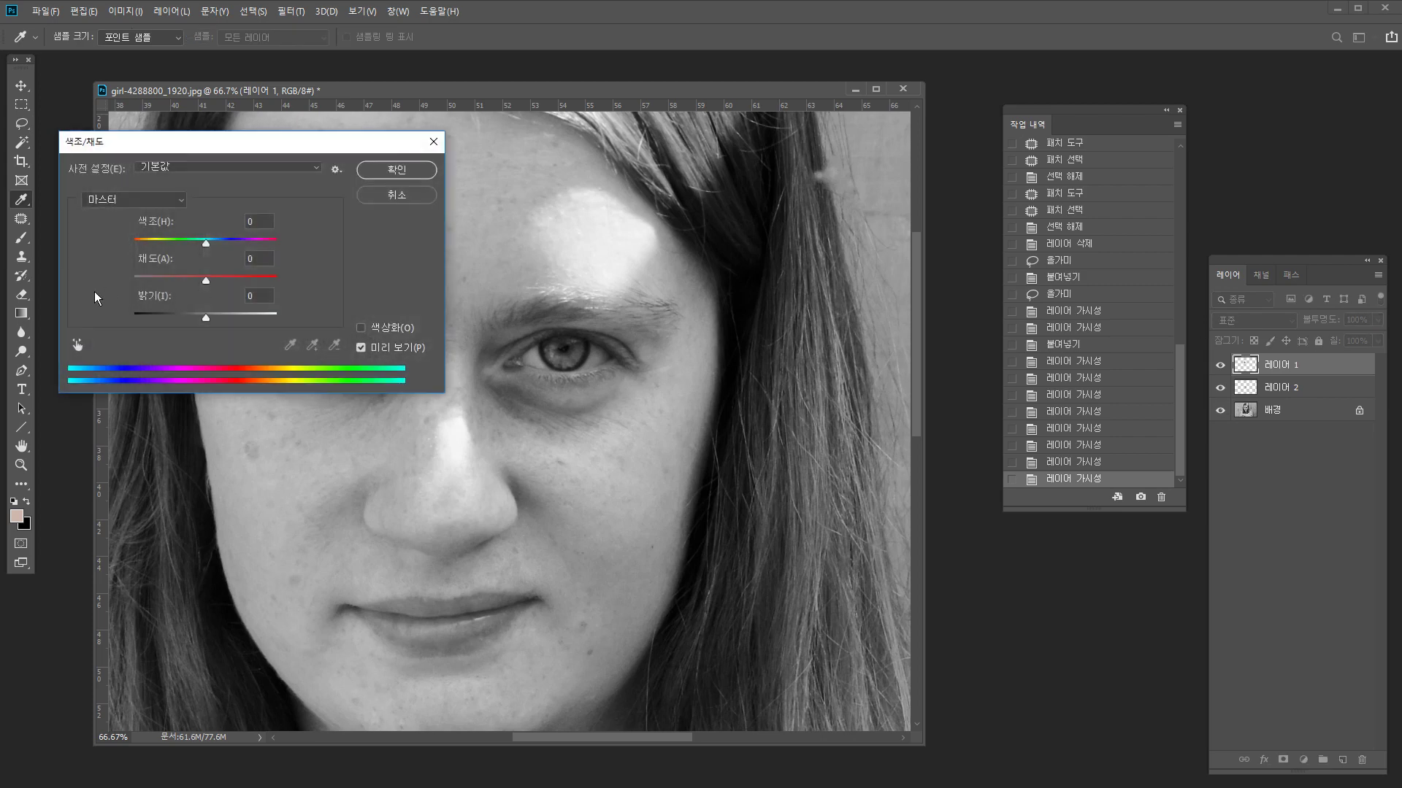
pyautogui.moveTo(206, 317); pyautogui.dragTo(184, 317)
pyautogui.click(396, 169)
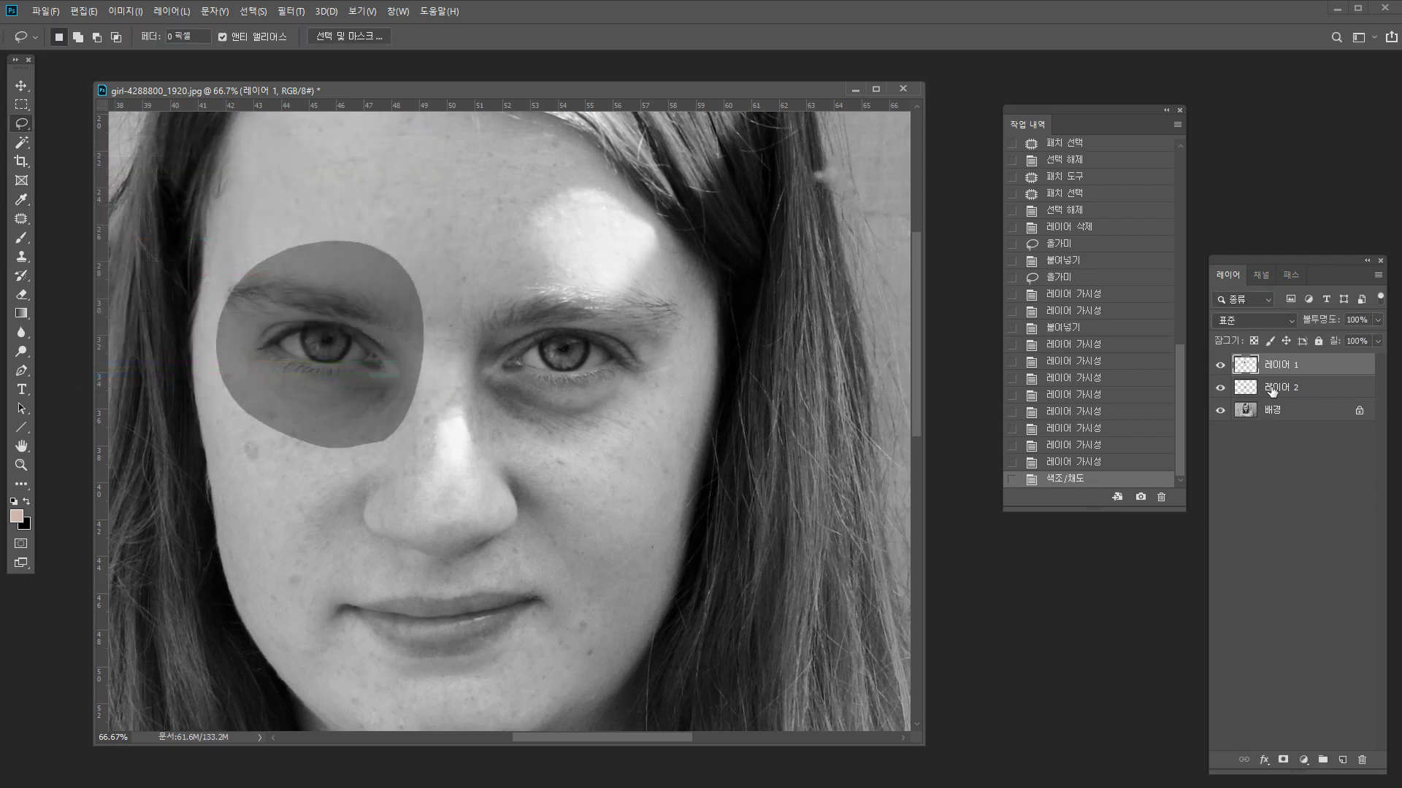
# Colorize the copied mouth layer a vivid, highly saturated red with Hue/Saturation.
pyautogui.click(1272, 392)
pyautogui.hotkey('ctrl', 'u')
pyautogui.click(380, 327)
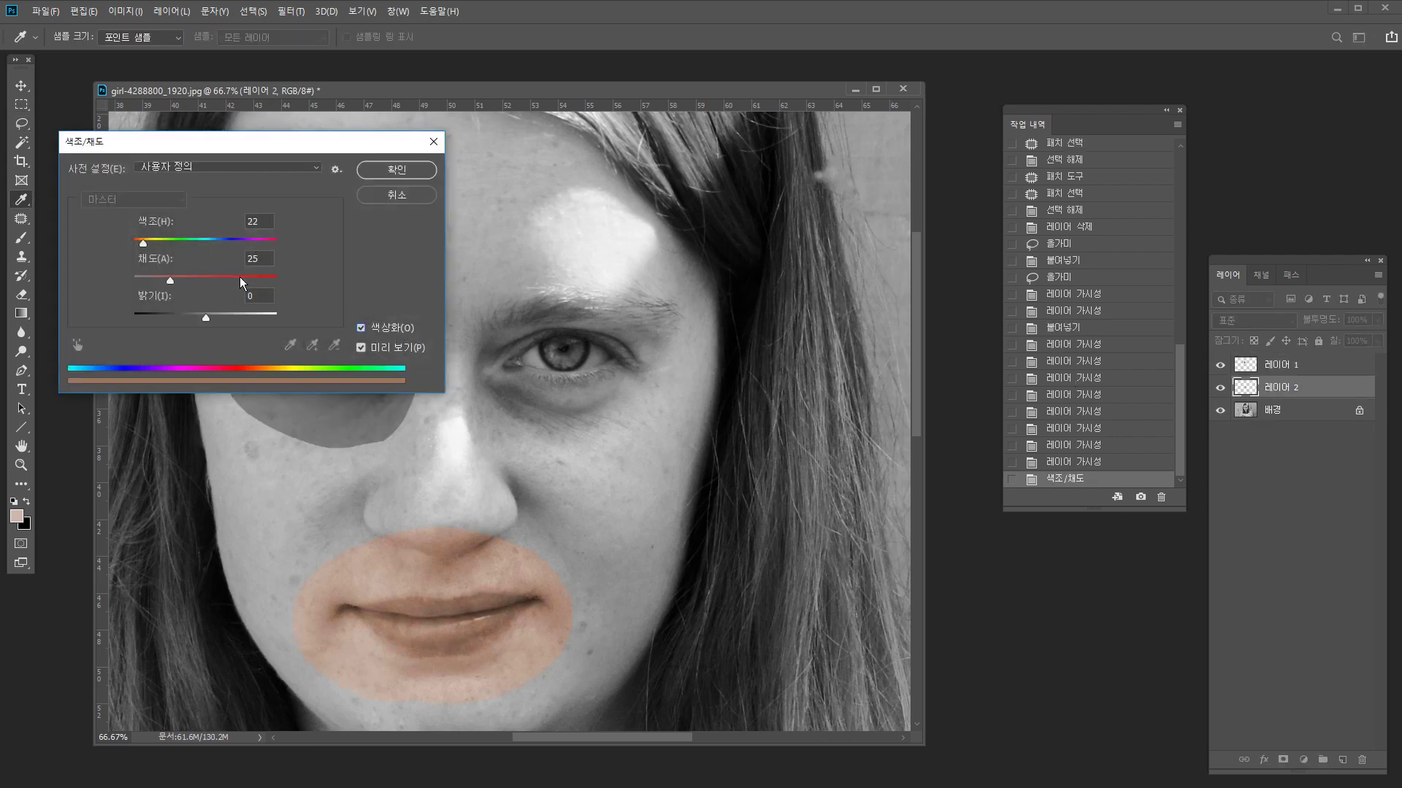
pyautogui.moveTo(242, 282); pyautogui.dragTo(268, 281)
pyautogui.click(268, 243)
pyautogui.click(396, 169)
pyautogui.press('l')
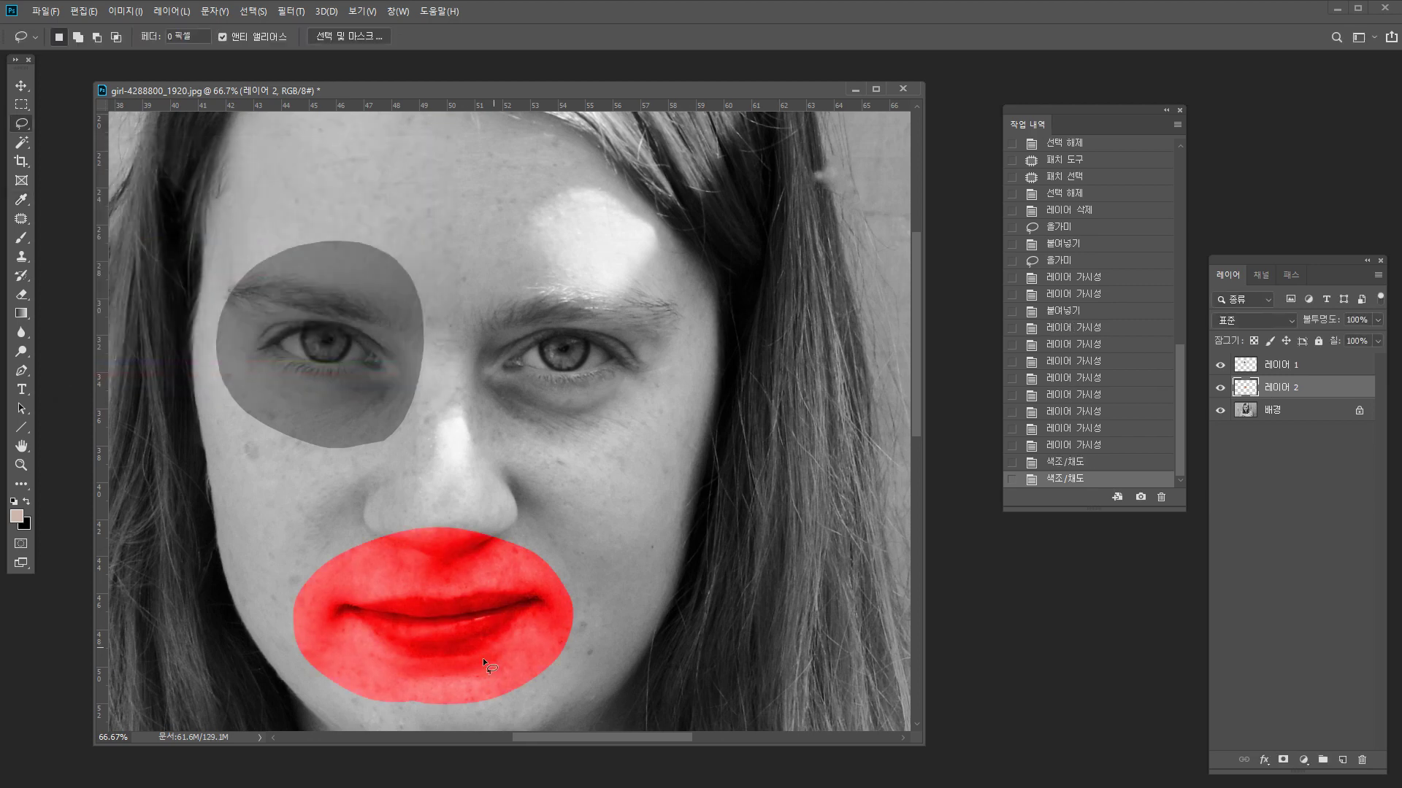
# Undo the Hue/Saturation changes on the mouth and eye layers.
pyautogui.hotkey('ctrl', 'z')
pyautogui.hotkey('ctrl', 'z')
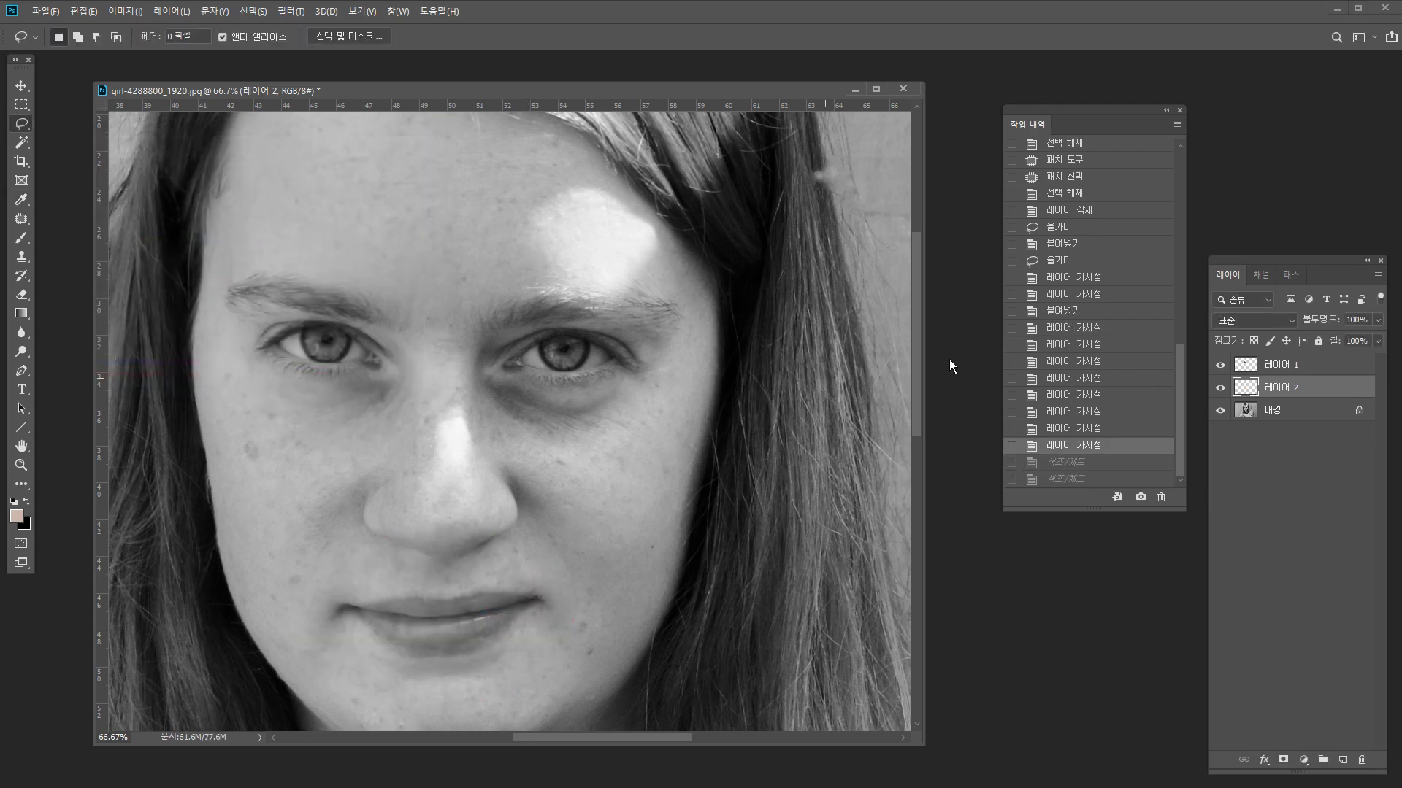
# Merge the eye layer down into the mouth layer and delete the merged layer.
pyautogui.click(1326, 371)
pyautogui.hotkey('ctrl', 'e')
pyautogui.moveTo(1295, 374); pyautogui.dragTo(1362, 761)
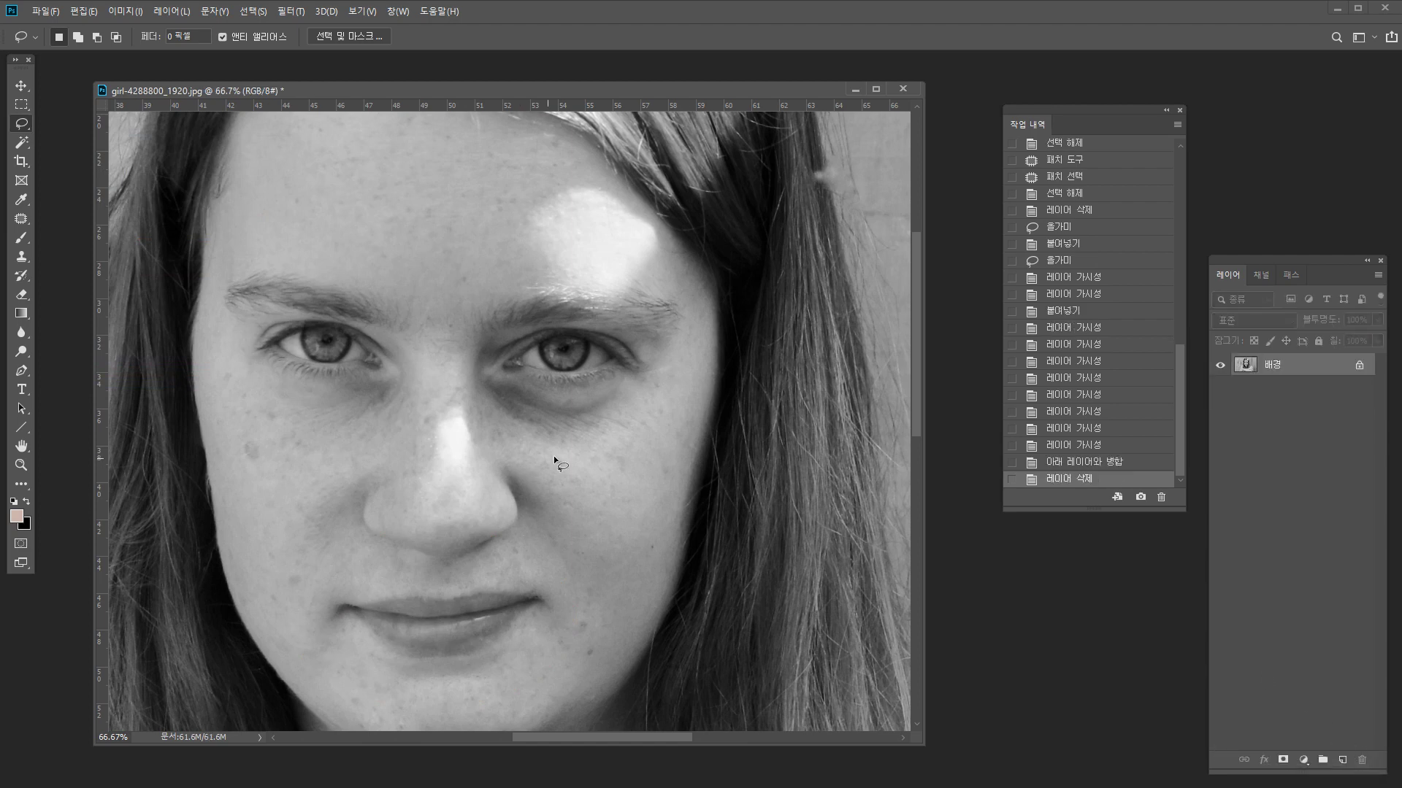
# Brighten the background image with Curves, raising the RGB midtones to output 129 at input 112.
pyautogui.hotkey('ctrl', 'm')
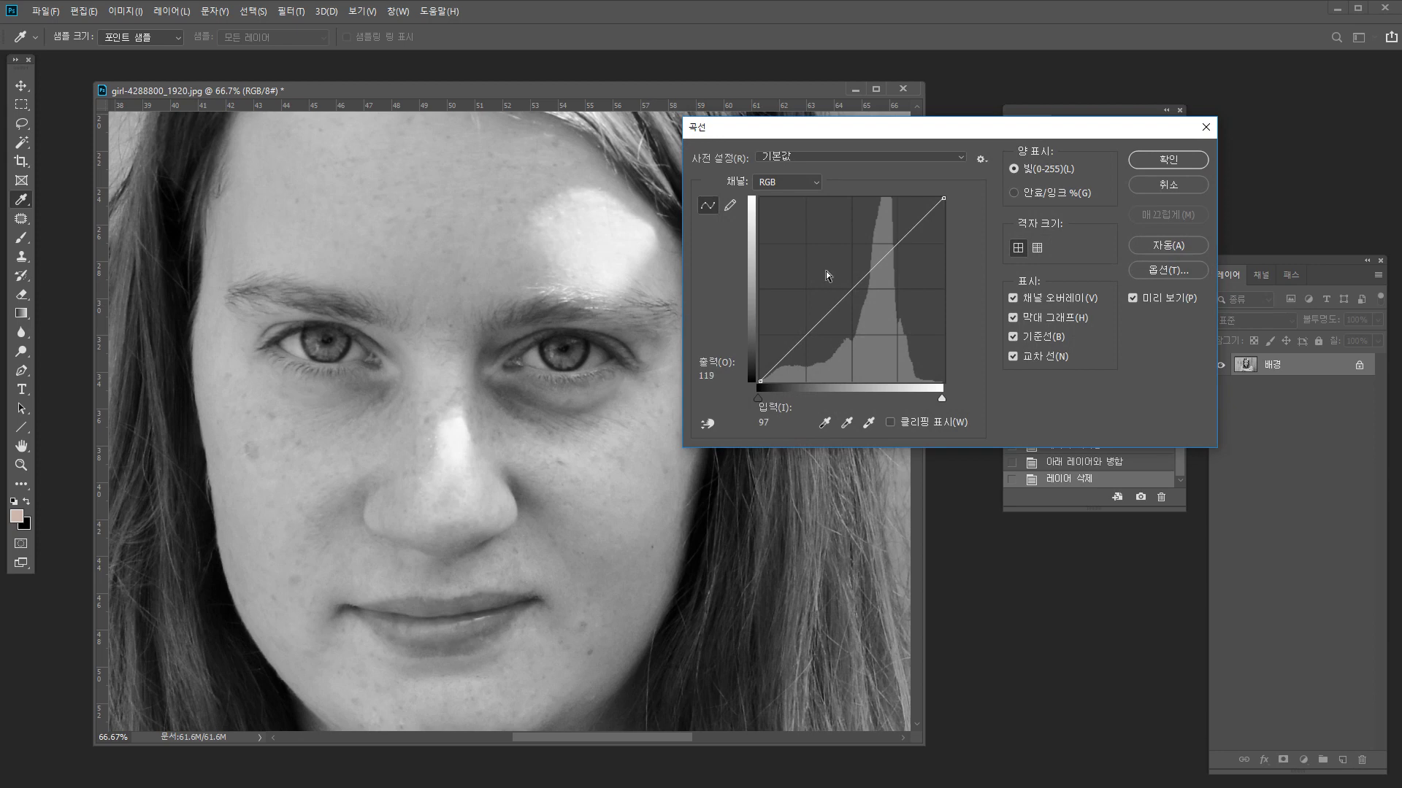
pyautogui.moveTo(848, 293)
pyautogui.mouseDown()
pyautogui.moveTo(848, 307)
pyautogui.moveTo(842, 291)
pyautogui.mouseUp()
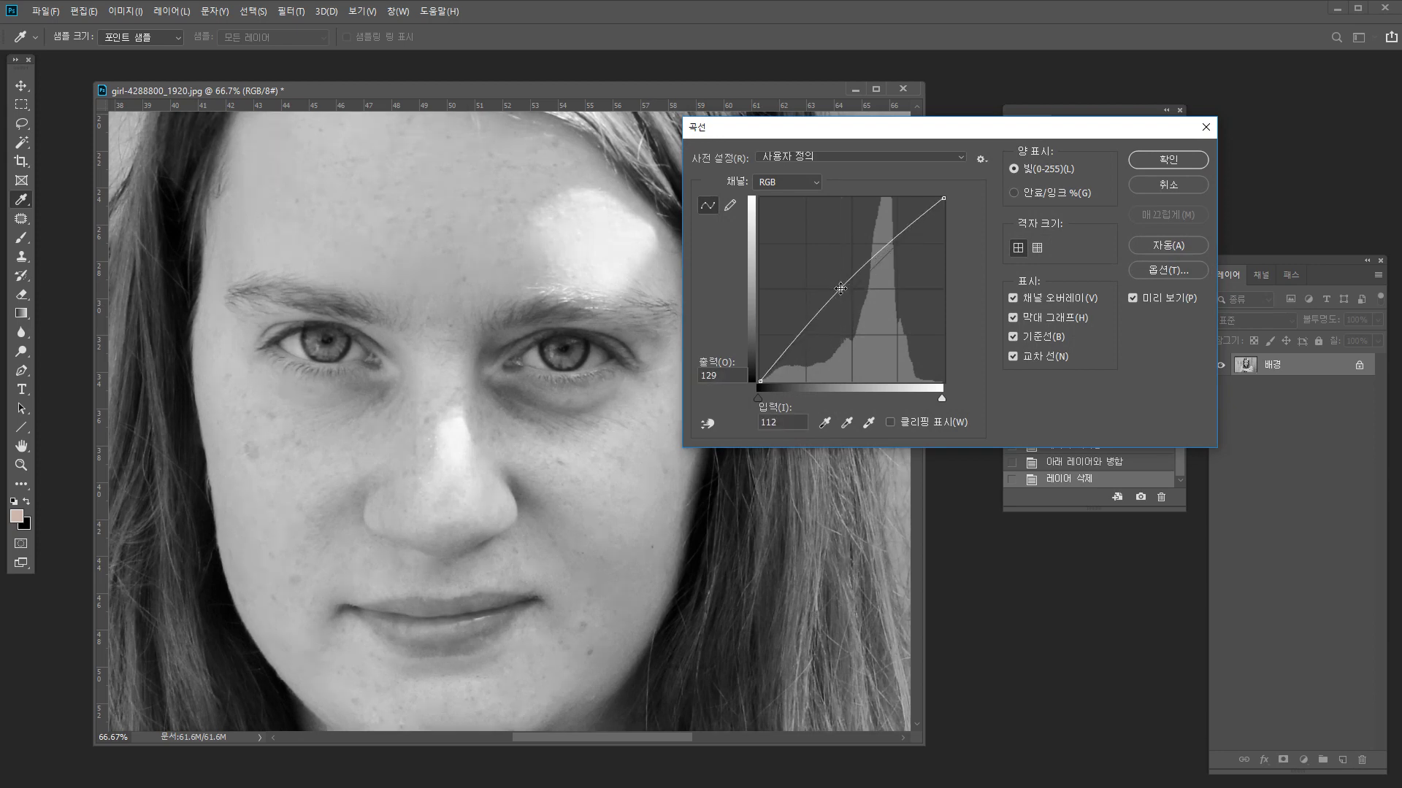
pyautogui.click(1170, 160)
# Undo the Curves change and step back through the history to the lasso selection around the eye.
pyautogui.hotkey('ctrl', 'z')
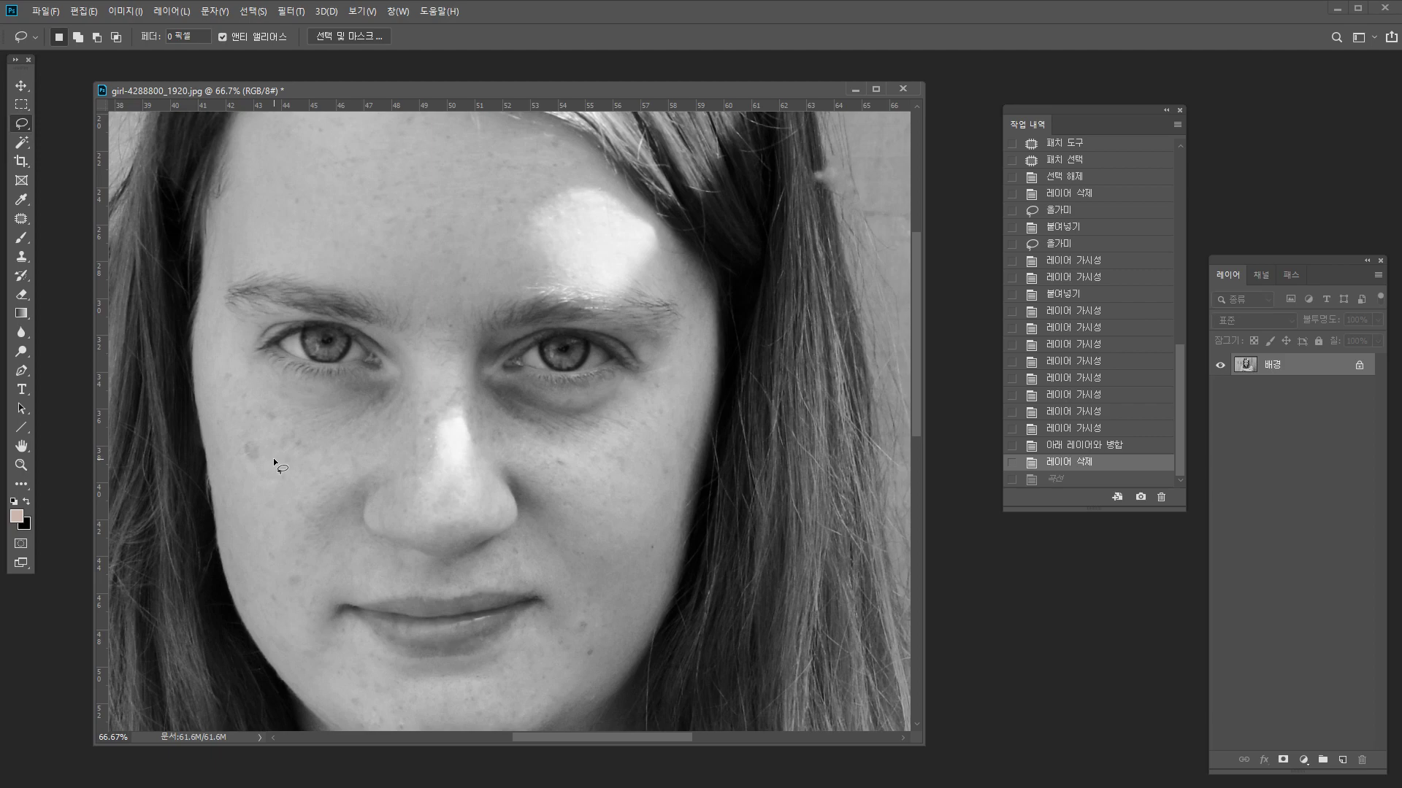
pyautogui.click(1079, 396)
pyautogui.click(1077, 329)
pyautogui.click(1074, 312)
pyautogui.click(1070, 278)
pyautogui.click(1067, 246)
pyautogui.click(1066, 210)
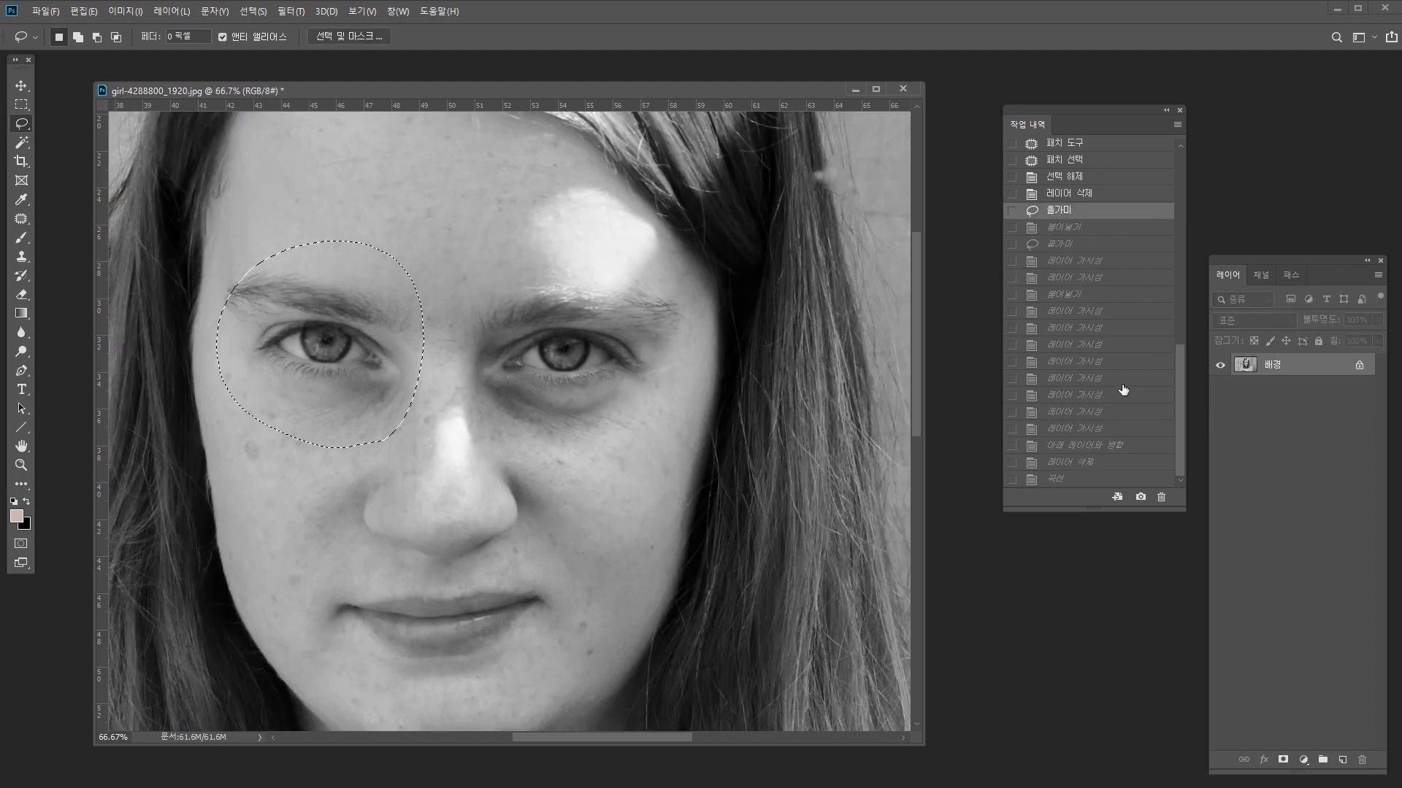
# Review the recorded history from its beginning and restore the latest state, the Curves adjustment.
pyautogui.scroll(5, 1073, 394)
pyautogui.scroll(6, 1133, 304)
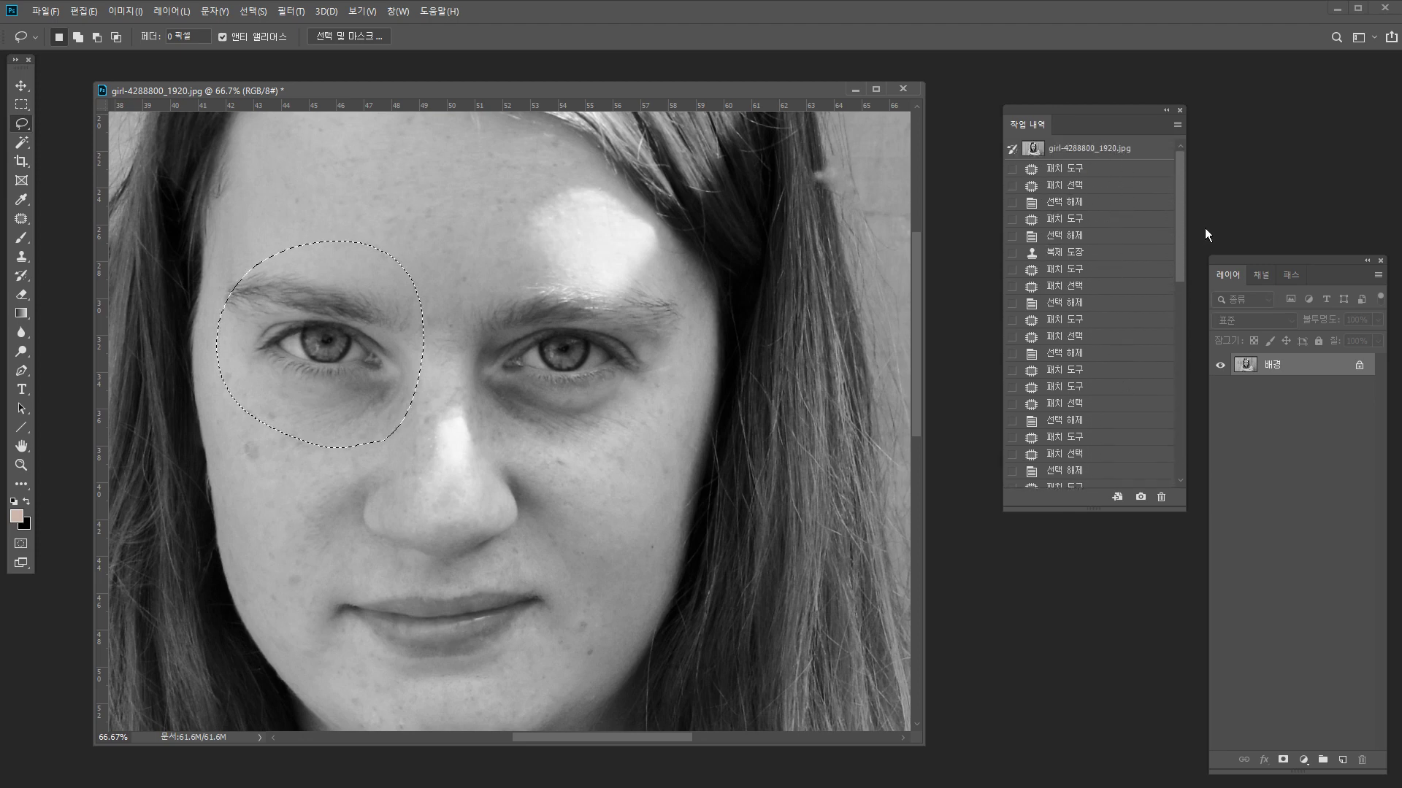
pyautogui.moveTo(1180, 206); pyautogui.dragTo(1182, 451)
pyautogui.click(1089, 482)
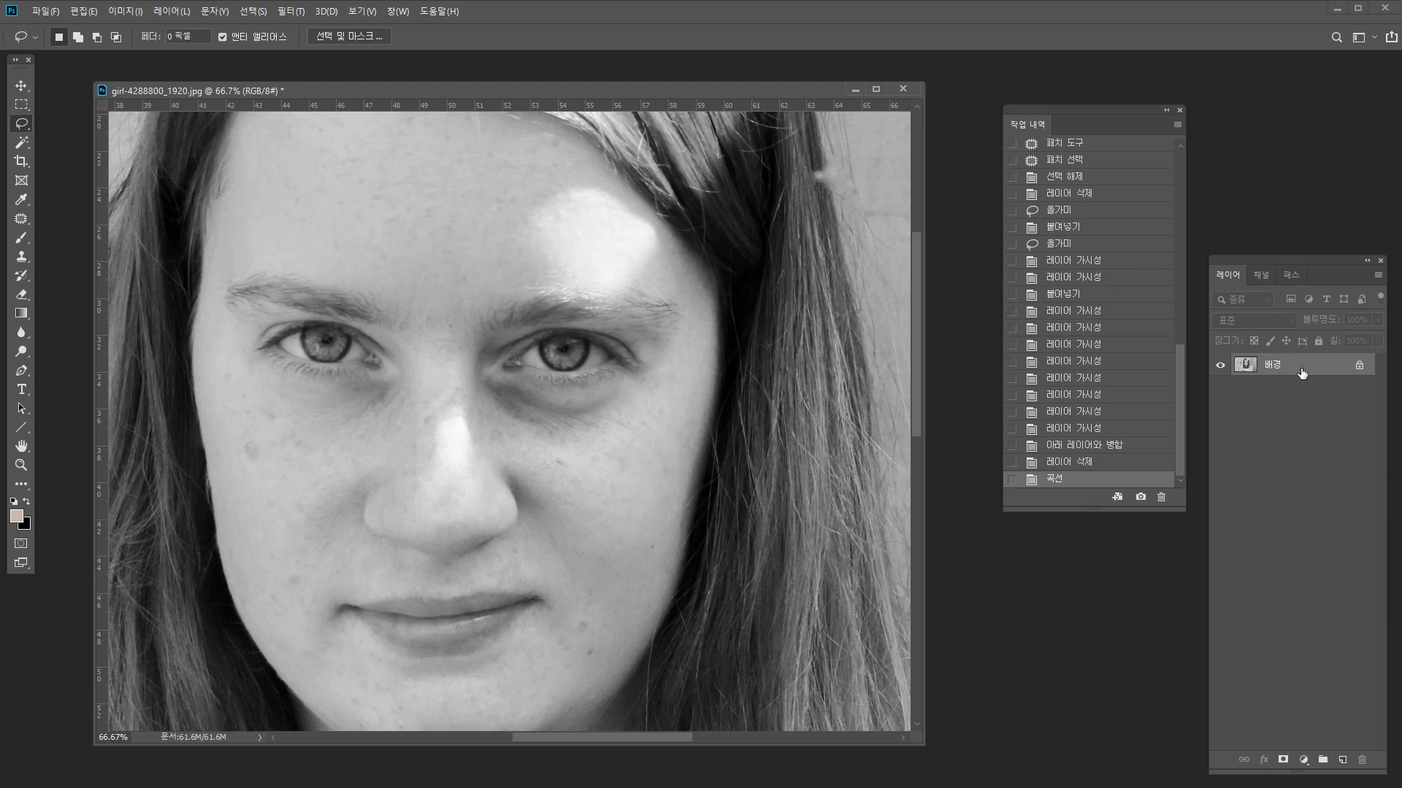
# Select the whole canvas and copy the background image onto a new layer.
pyautogui.hotkey('ctrl', 'a')
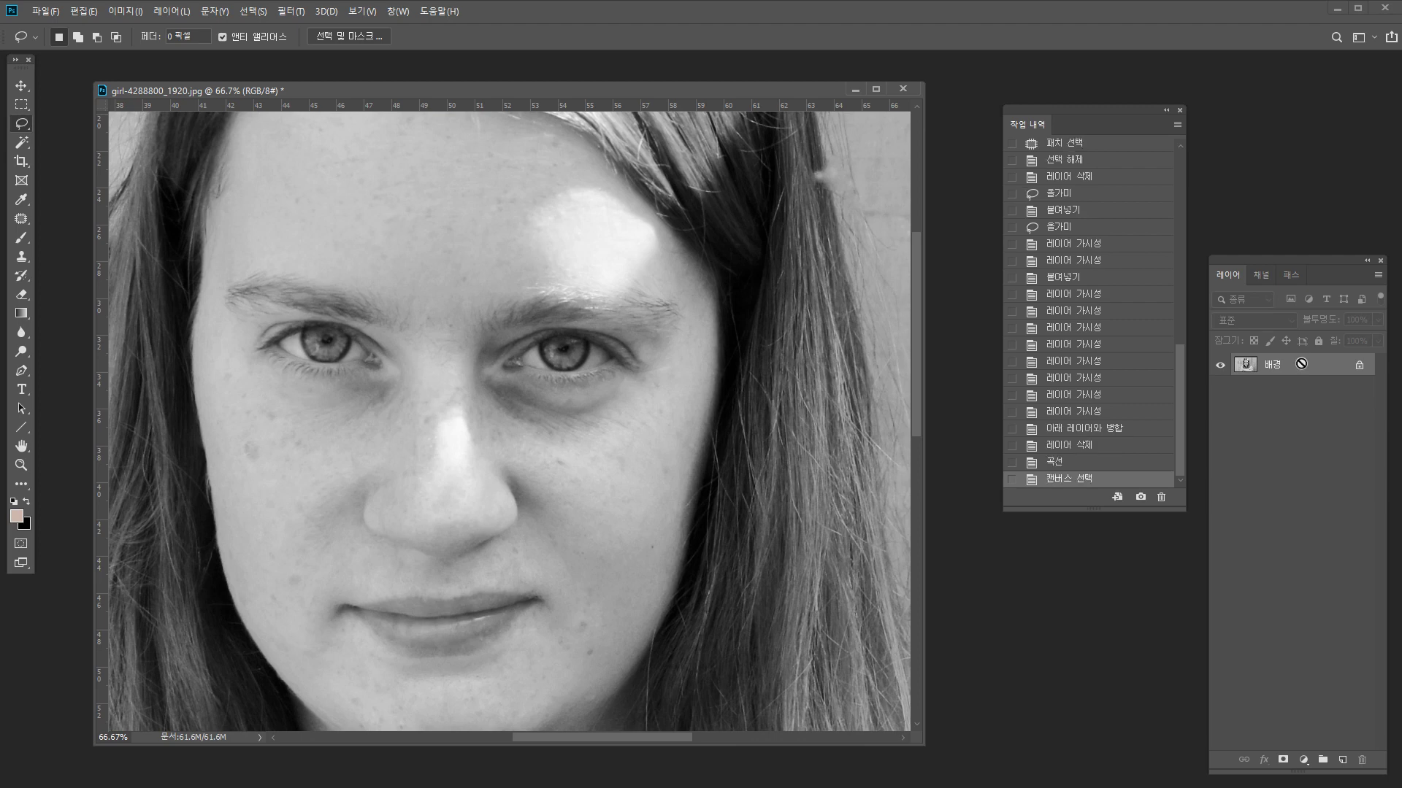
pyautogui.hotkey('ctrl', 'v')
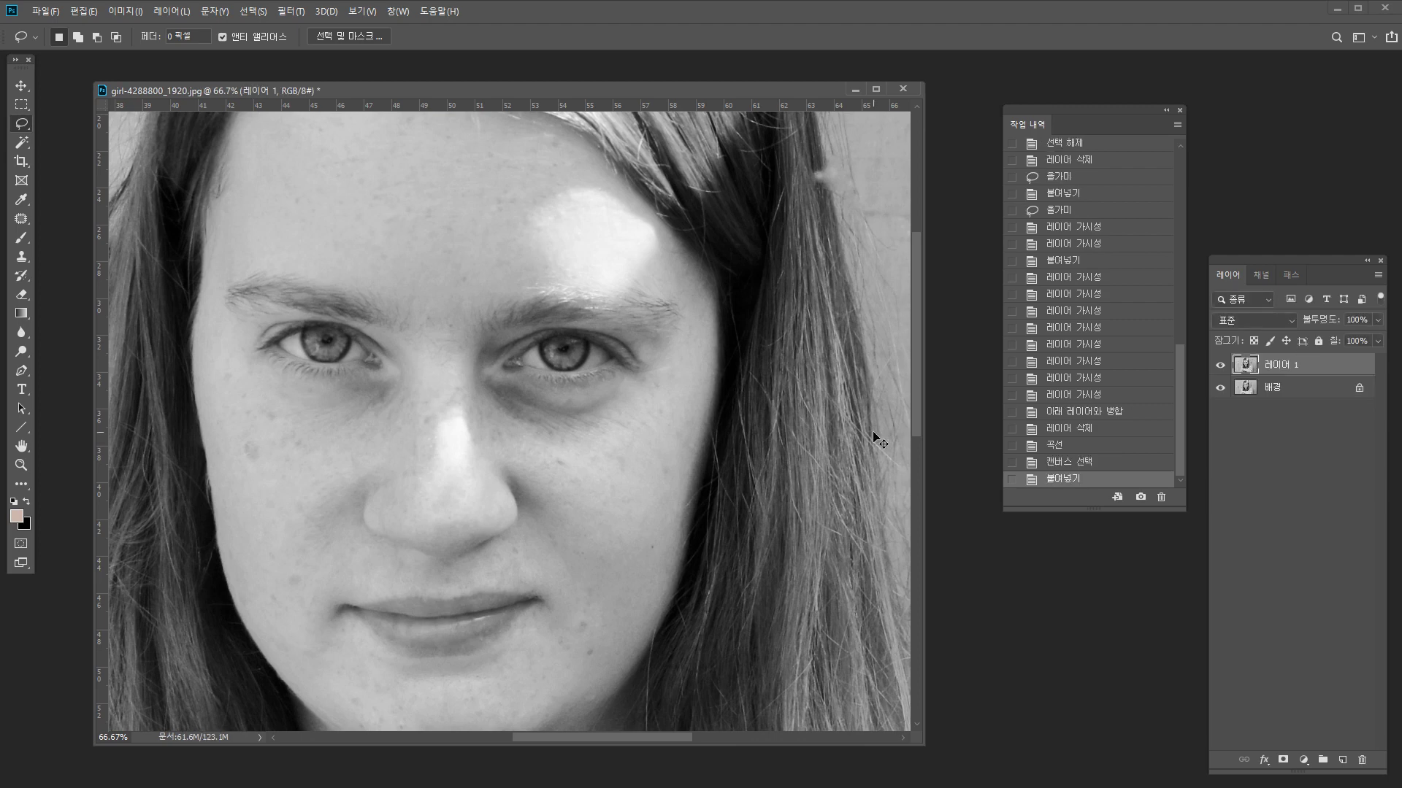
# Undo the layer copy and return the image to its opening state in the history.
pyautogui.hotkey('ctrl', 'z')
pyautogui.scroll(3, 1136, 319)
pyautogui.moveTo(1184, 344); pyautogui.dragTo(1179, 162)
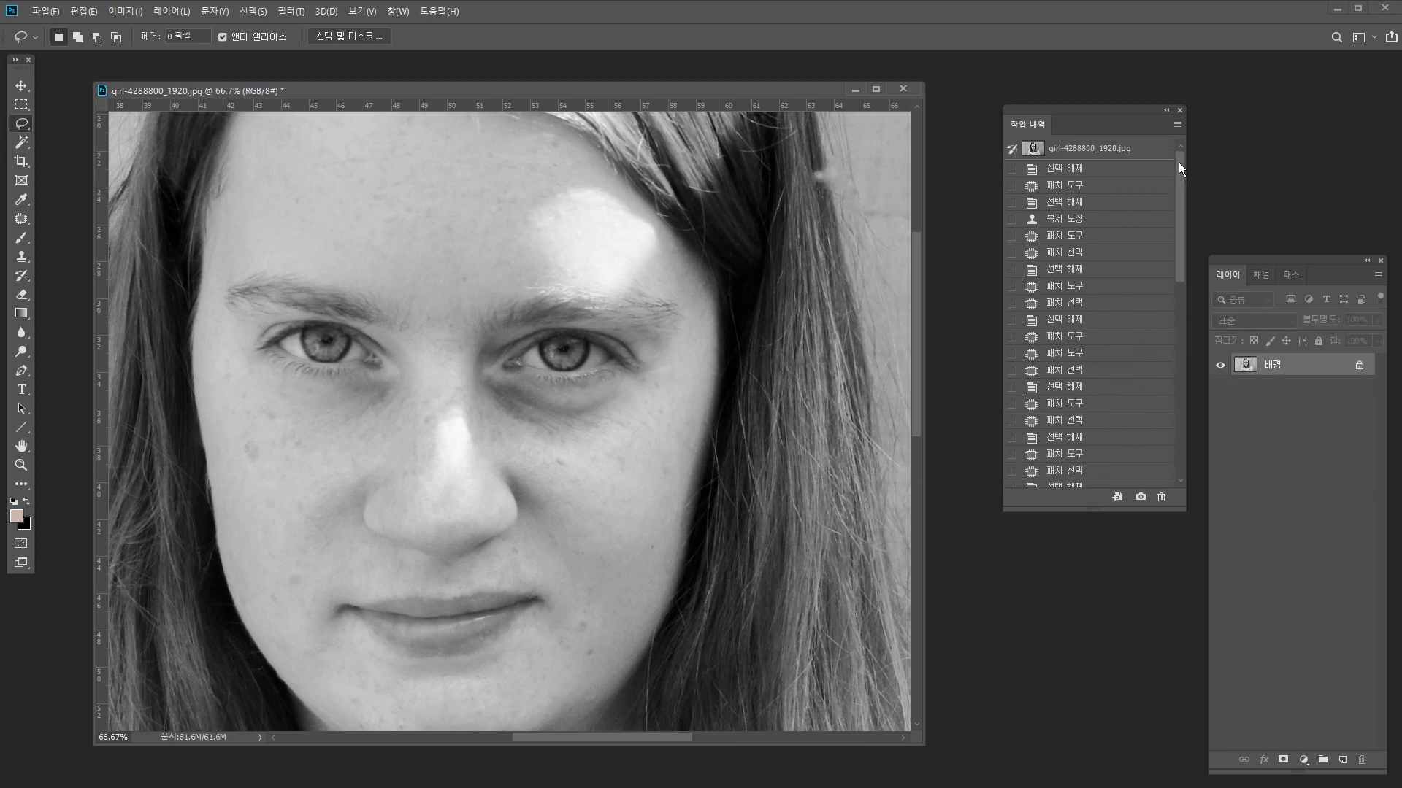
pyautogui.click(1139, 155)
# Select the whole canvas of the restored image and copy the background onto a new layer.
pyautogui.hotkey('ctrl', 'a')
pyautogui.hotkey('ctrl', 'a')
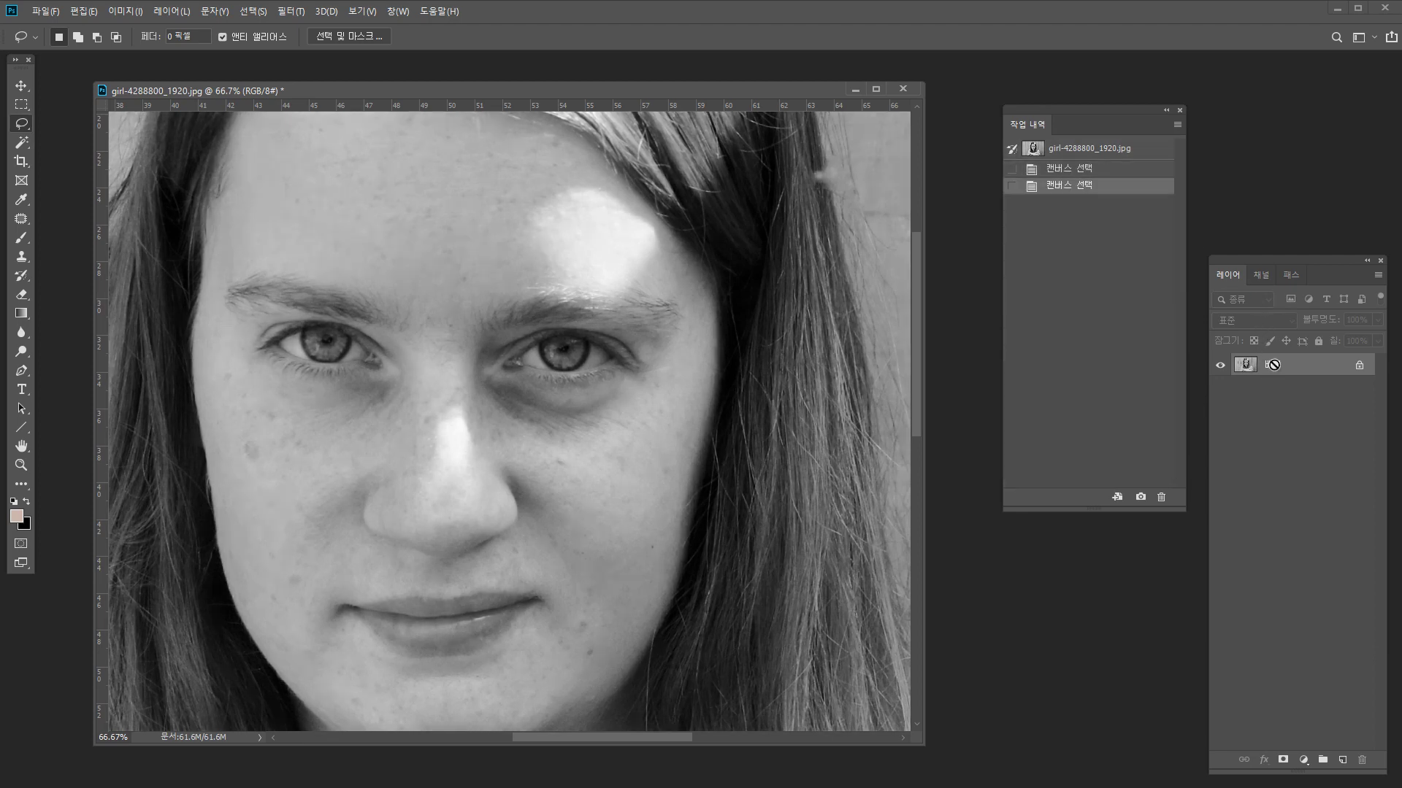
pyautogui.hotkey('ctrl', 'j')
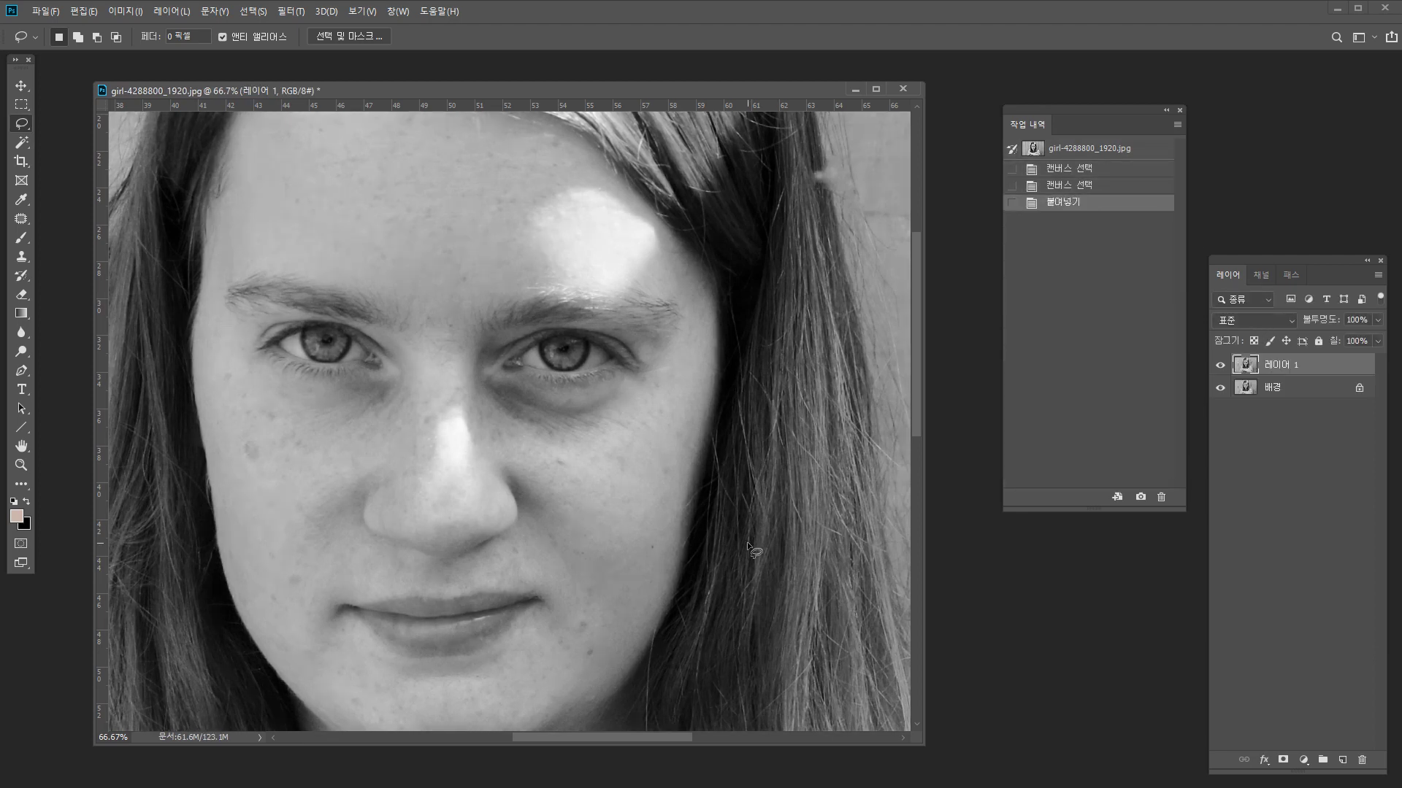
# Strongly brighten the copied layer with Curves by raising the RGB midtones.
pyautogui.hotkey('ctrl', 'm')
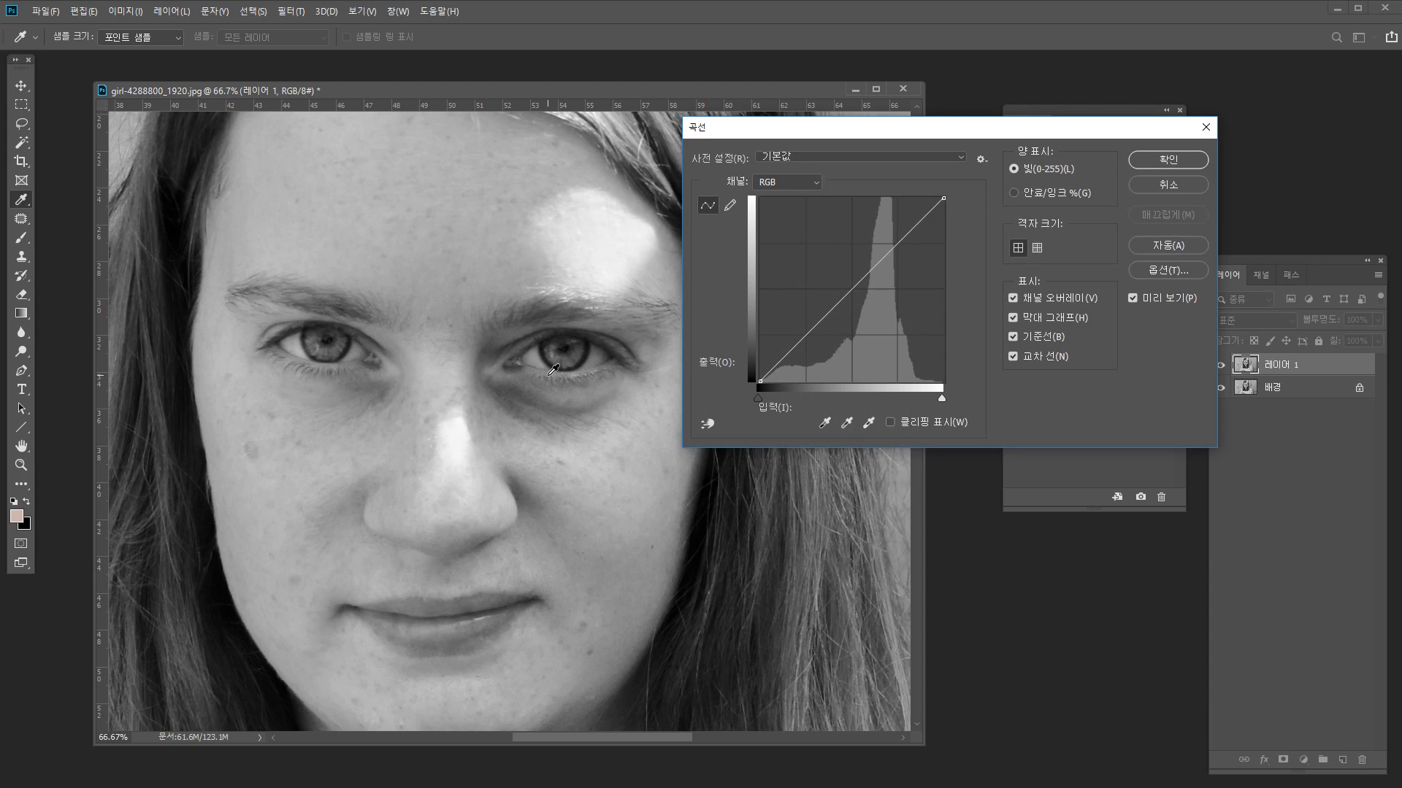
pyautogui.moveTo(840, 300); pyautogui.dragTo(825, 261)
pyautogui.click(1146, 160)
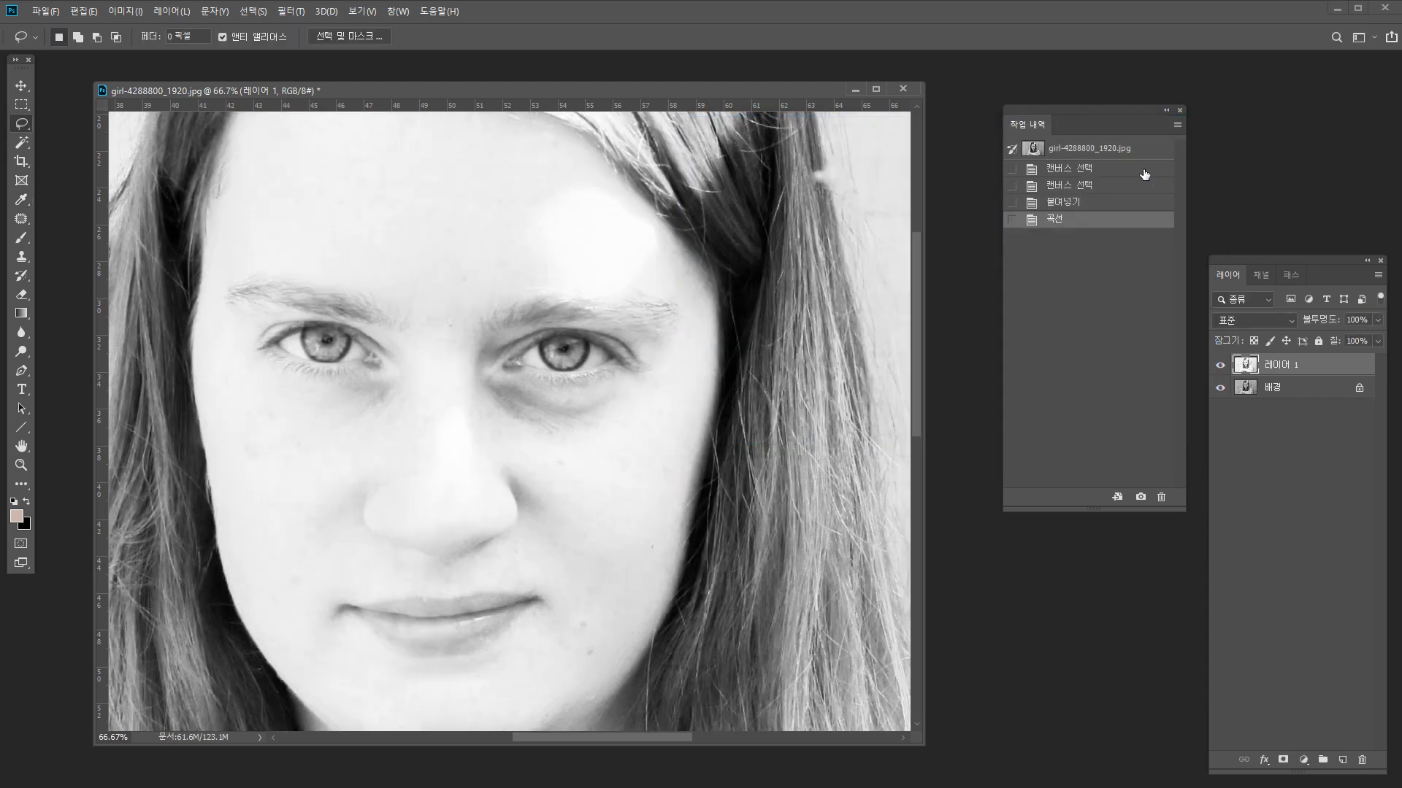
# Try to darken the brightened layer with Curves at input 163, output 74, and compare the layer without and with its brightening.
pyautogui.hotkey('ctrl', 'm')
pyautogui.moveTo(852, 286); pyautogui.dragTo(877, 328)
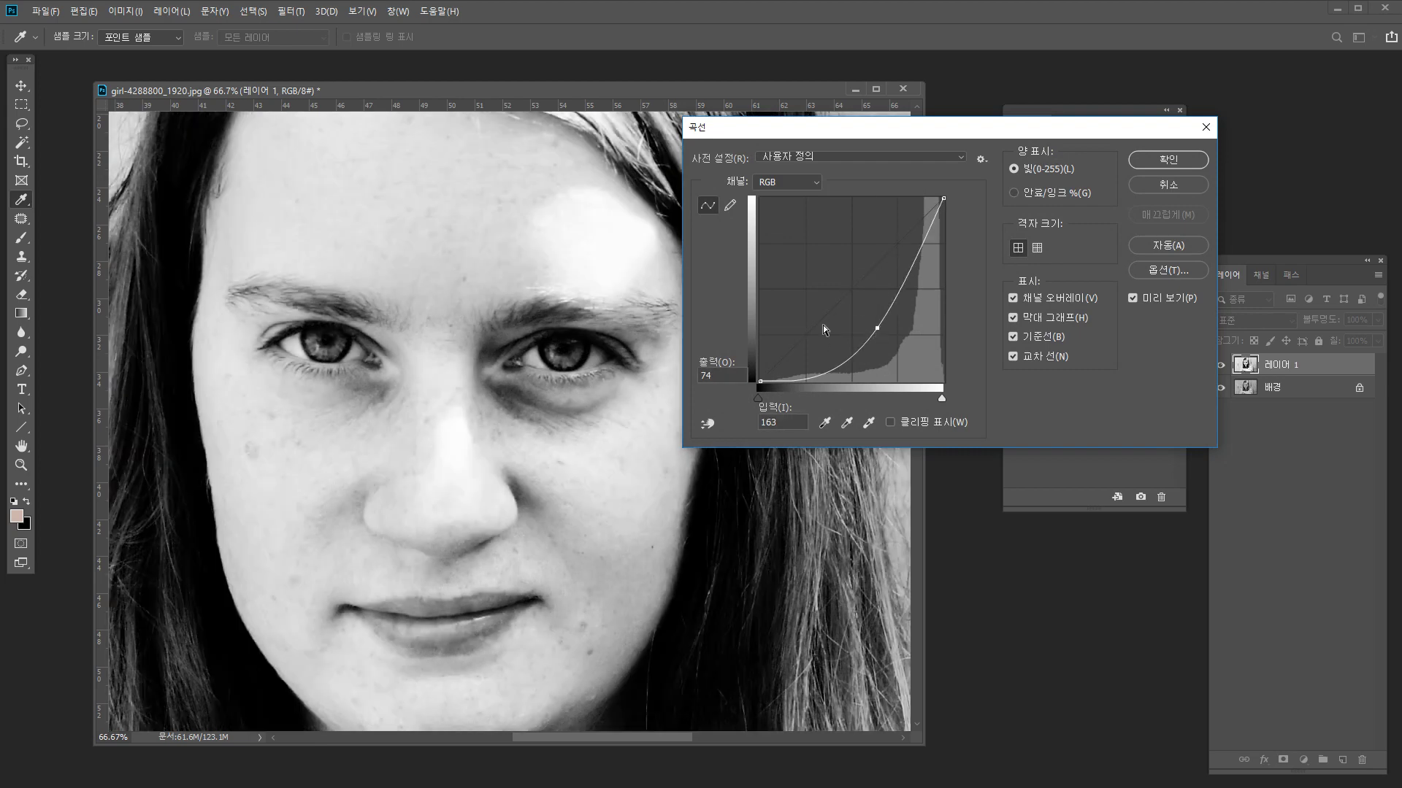
pyautogui.hotkey('ctrl', 'z')
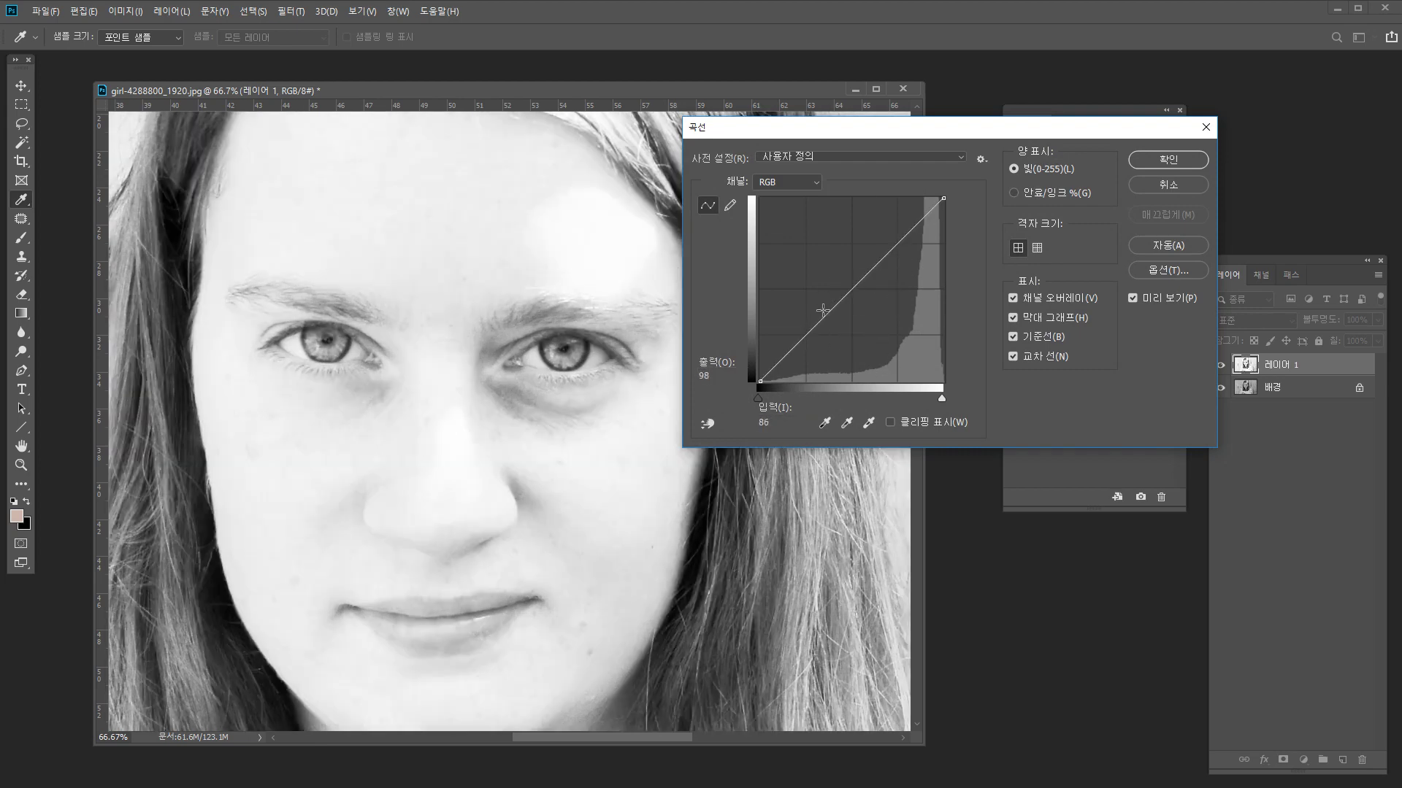
pyautogui.click(1189, 186)
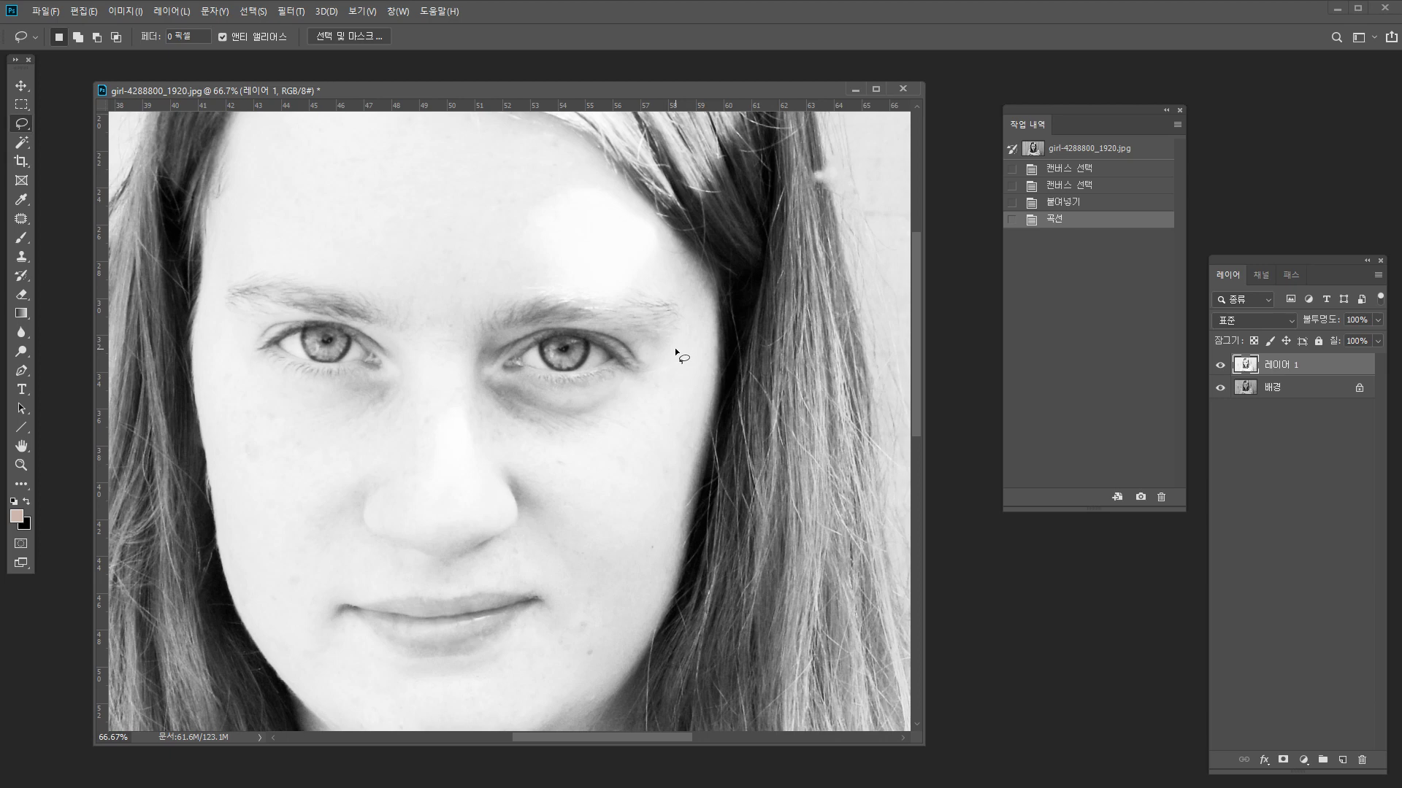
pyautogui.hotkey('ctrl', 'z')
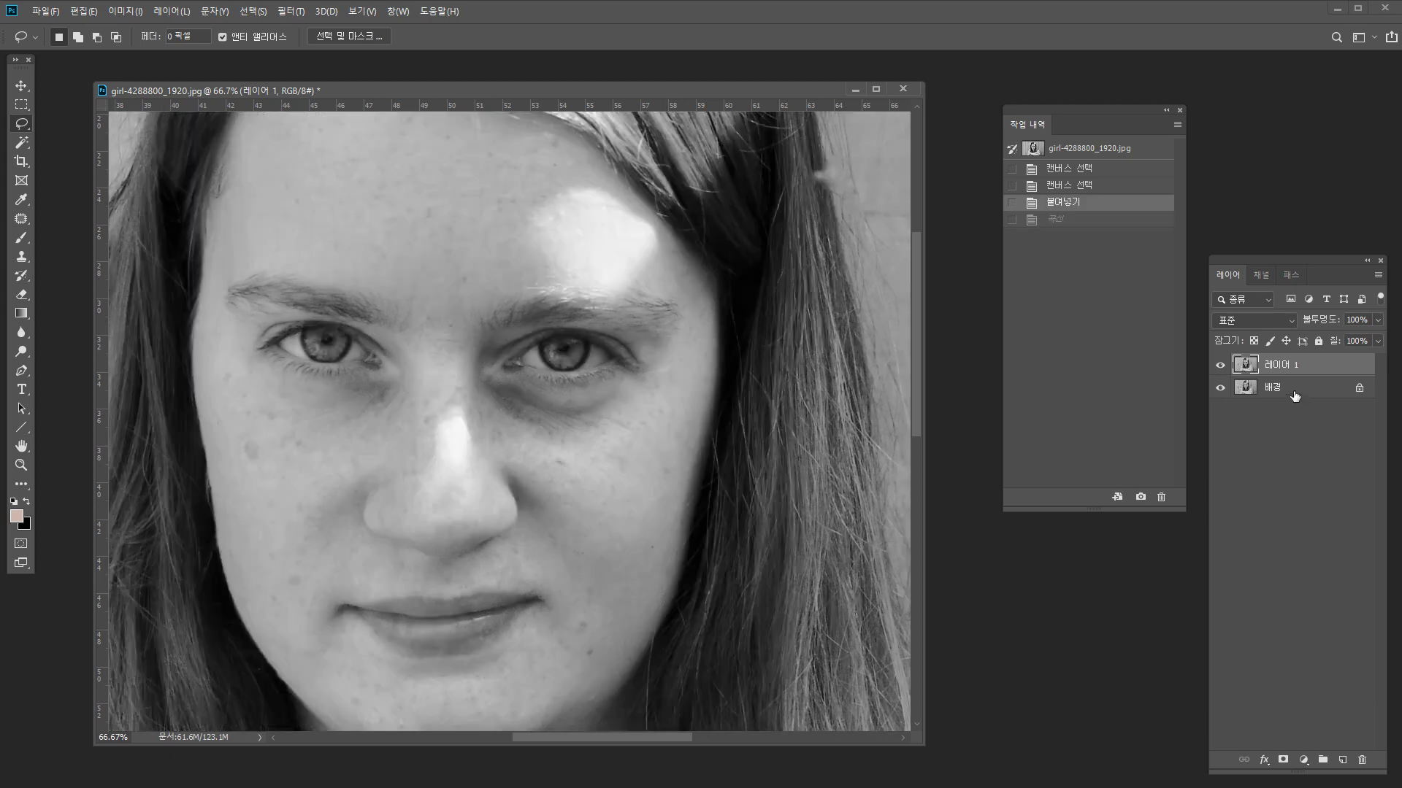
pyautogui.hotkey('ctrl', 'shift', 'z')
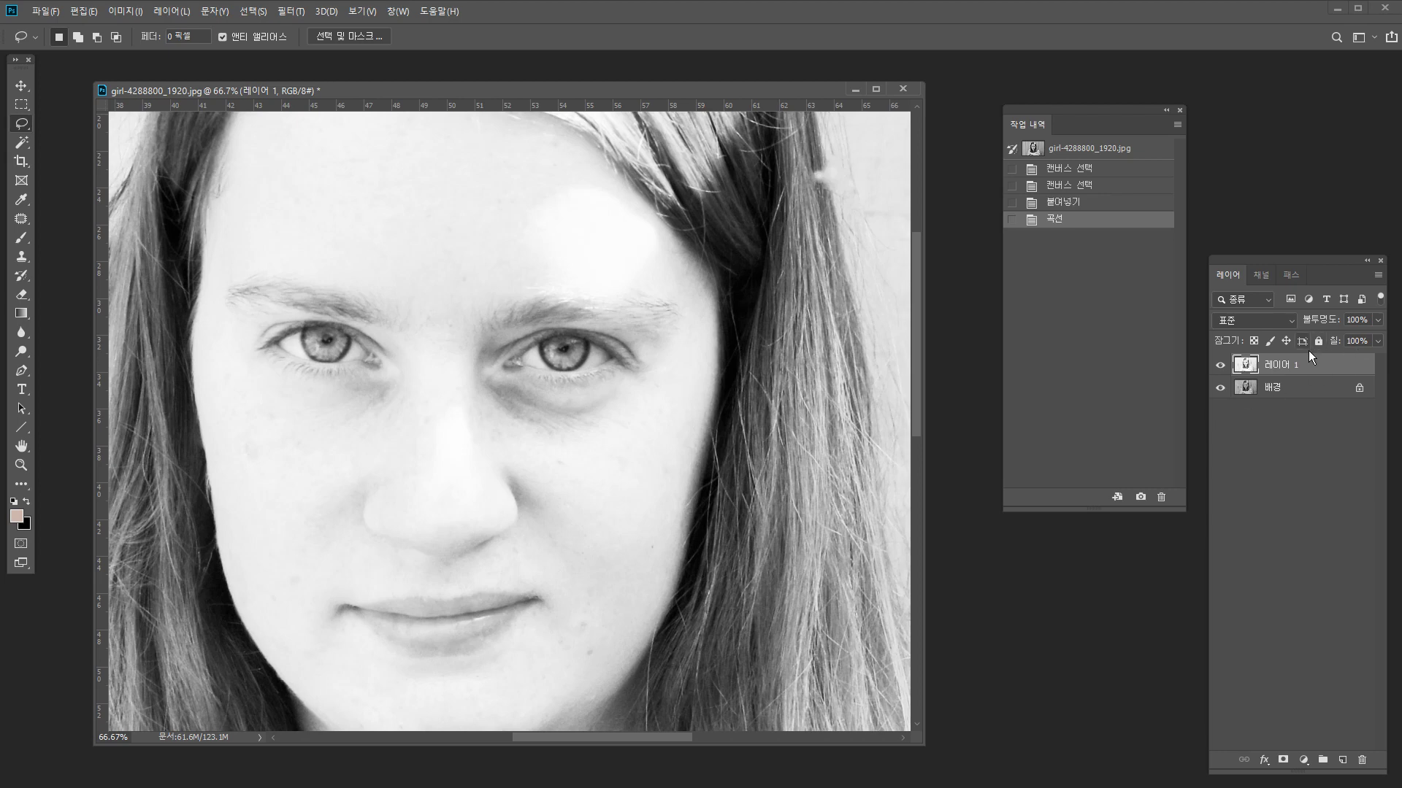
# Reduce the brightened layer's opacity to 44% and delete the layer.
pyautogui.moveTo(1336, 321)
pyautogui.mouseDown()
pyautogui.moveTo(1271, 340)
pyautogui.moveTo(1309, 329)
pyautogui.mouseUp()
pyautogui.hotkey('ctrl', '-')
pyautogui.hotkey('ctrl', '-')
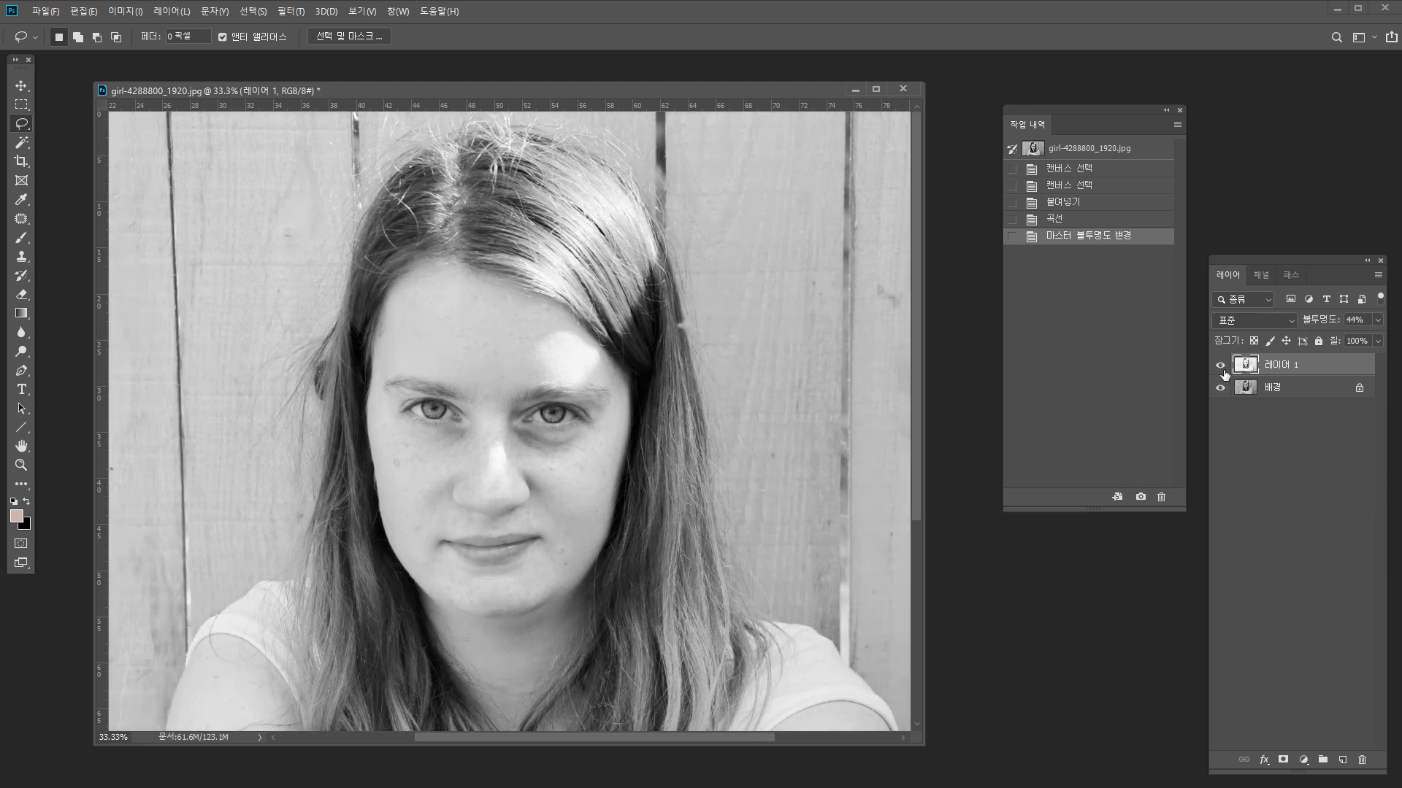
pyautogui.moveTo(1303, 371); pyautogui.dragTo(1360, 760)
# Go through the retouching tools Spot Healing Brush and Content-Aware Move, ending on the Patch tool.
pyautogui.click(21, 219)
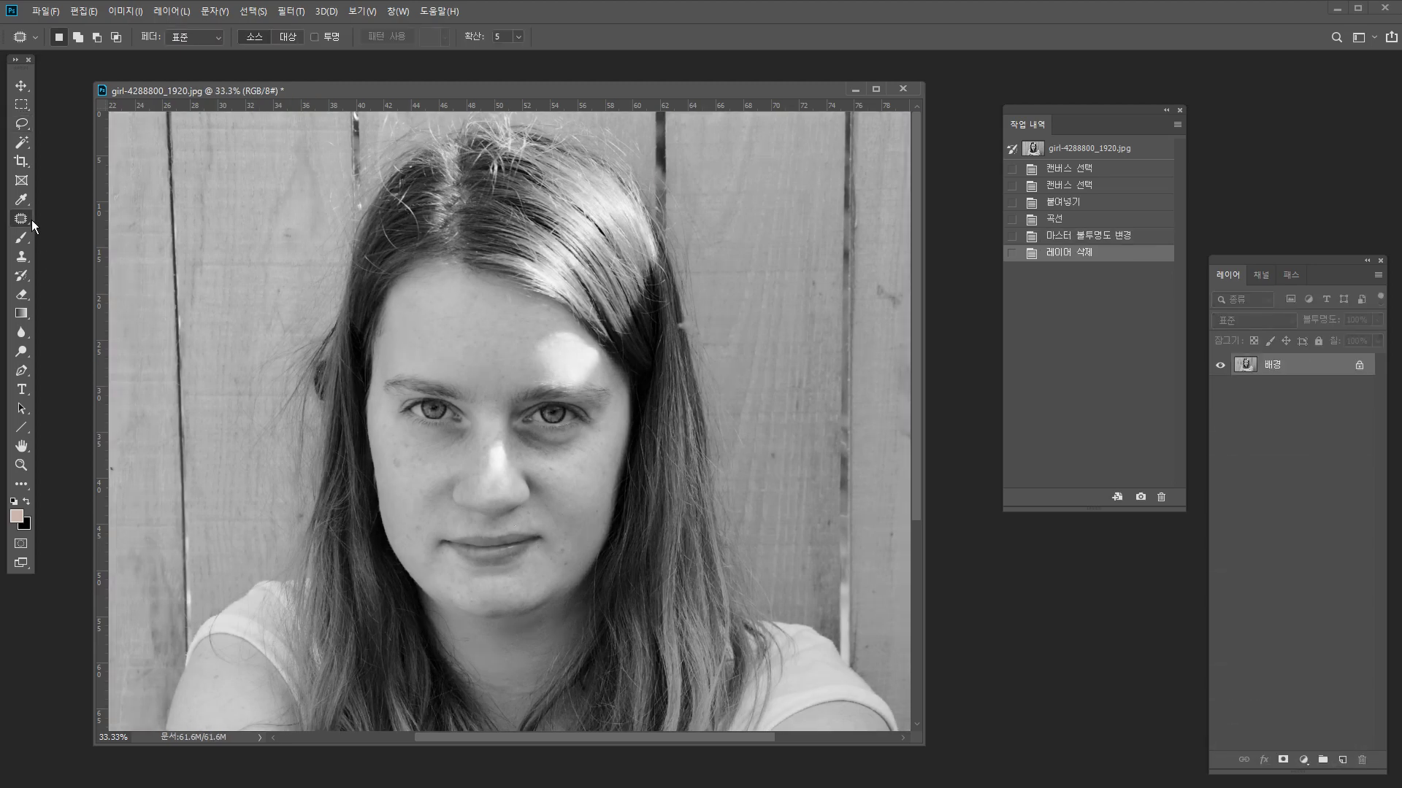
pyautogui.keyDown('ctrl'); pyautogui.click(363, 489); pyautogui.keyUp('ctrl')
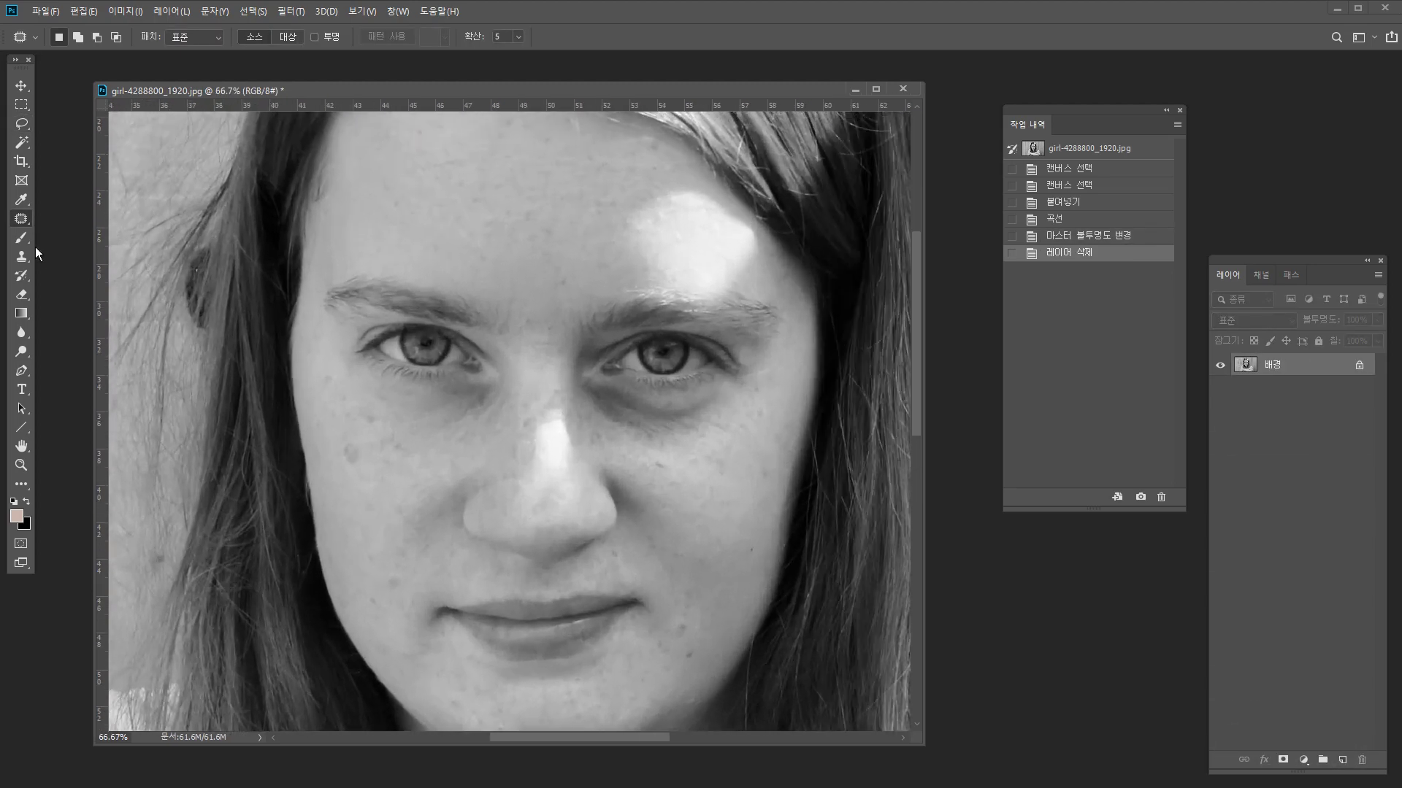
pyautogui.rightClick(21, 217)
pyautogui.click(87, 219)
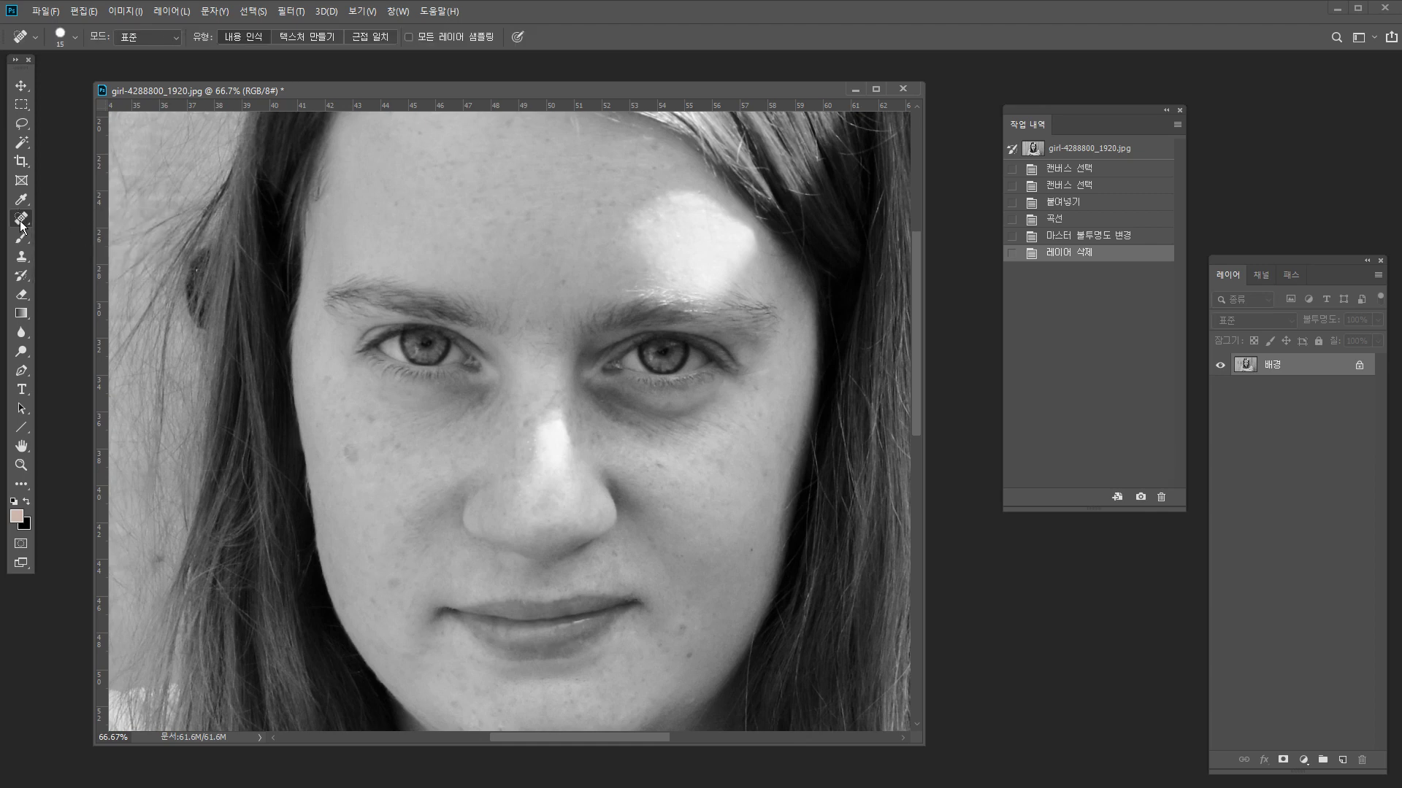
pyautogui.rightClick(21, 221)
pyautogui.click(102, 260)
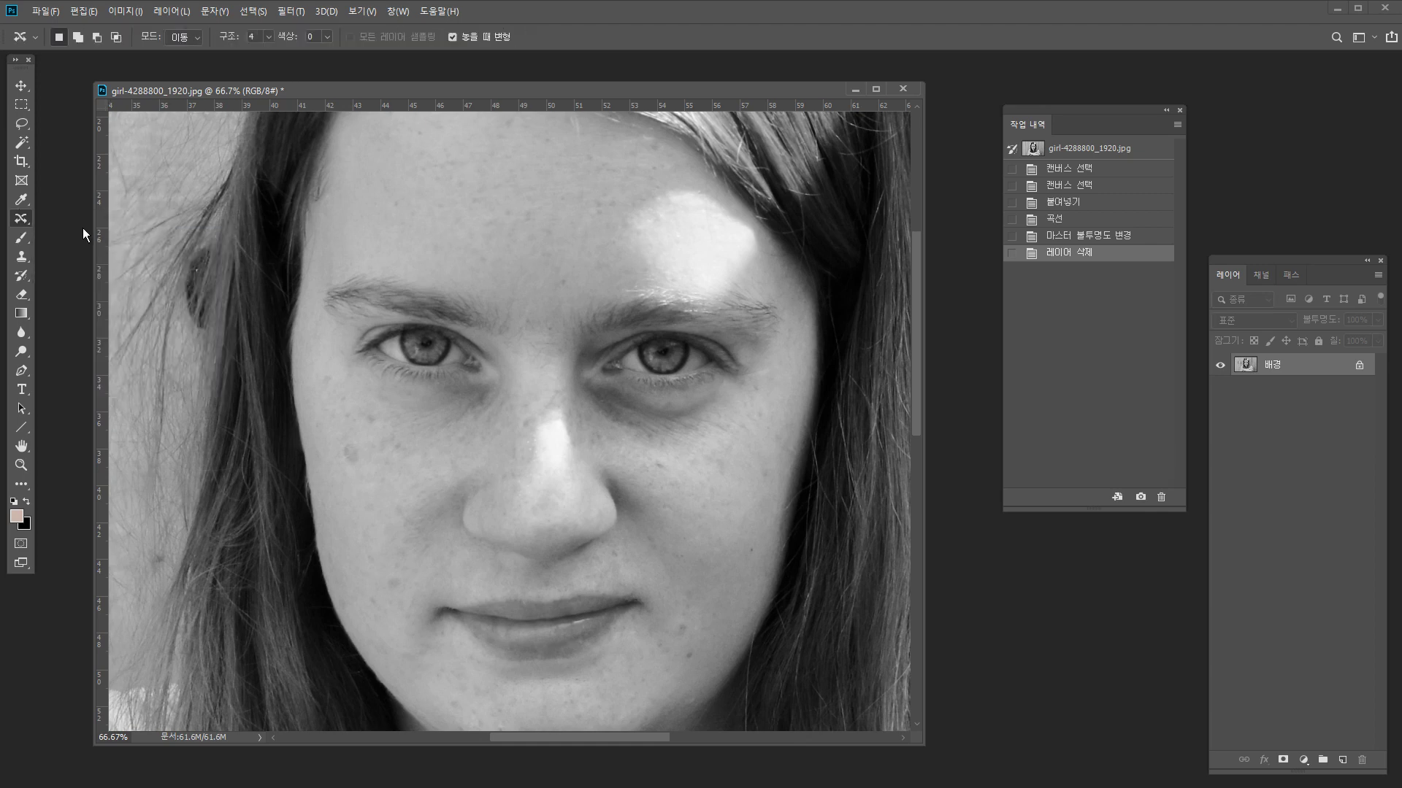
pyautogui.rightClick(21, 219)
pyautogui.click(122, 246)
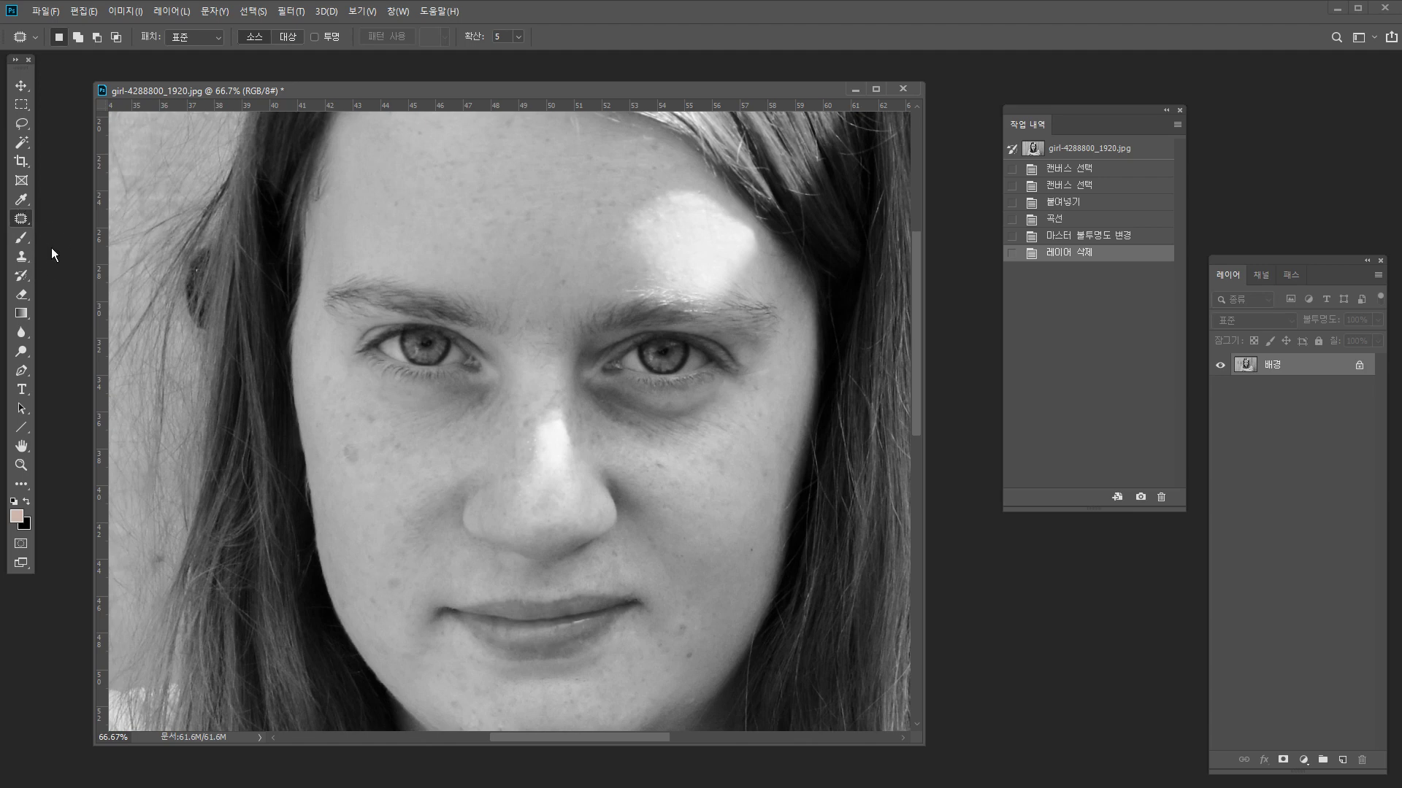
# Try the Clone Stamp with a 50-pixel brush on the cheek spot beside the mouth, and undo it.
pyautogui.click(21, 256)
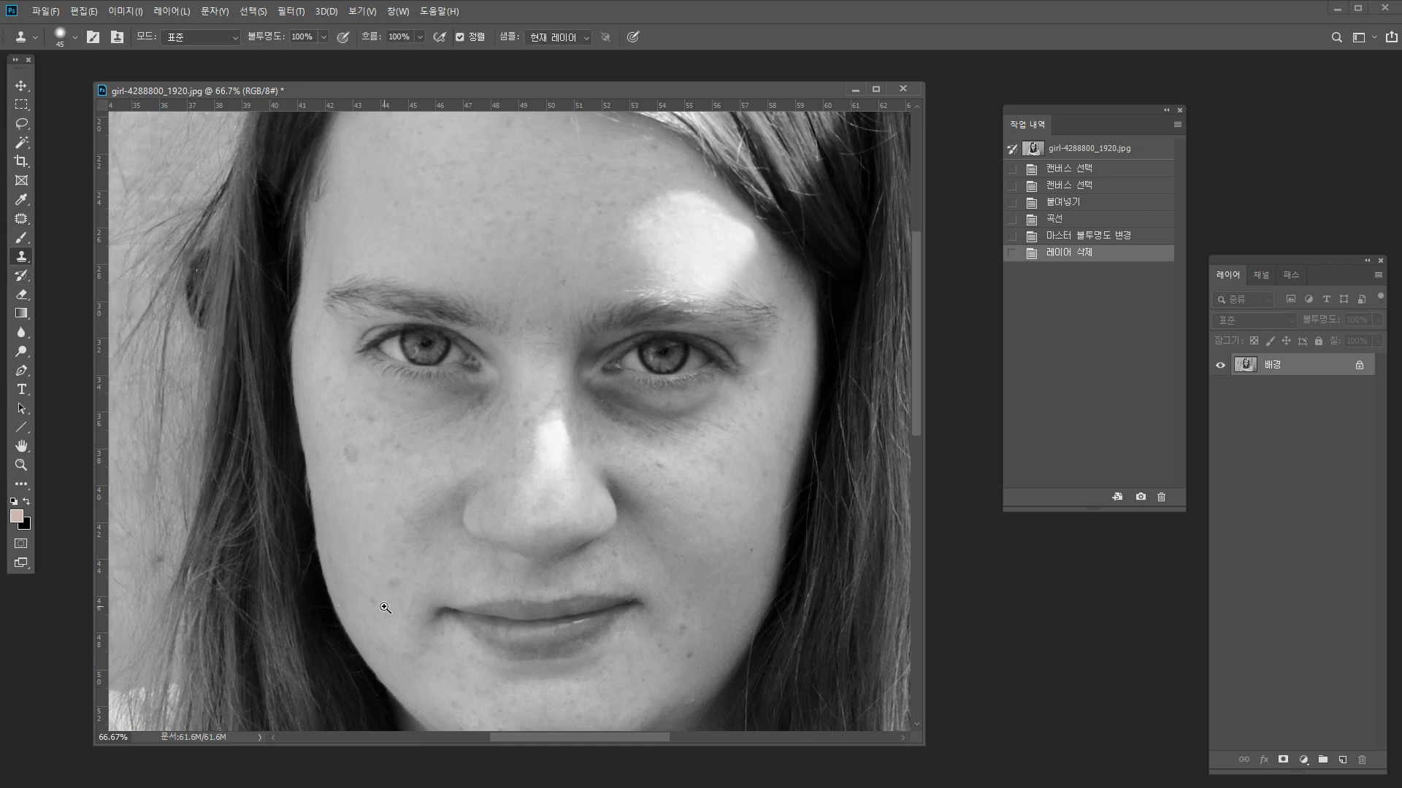
pyautogui.scroll(1, 382, 584)
pyautogui.press(']')
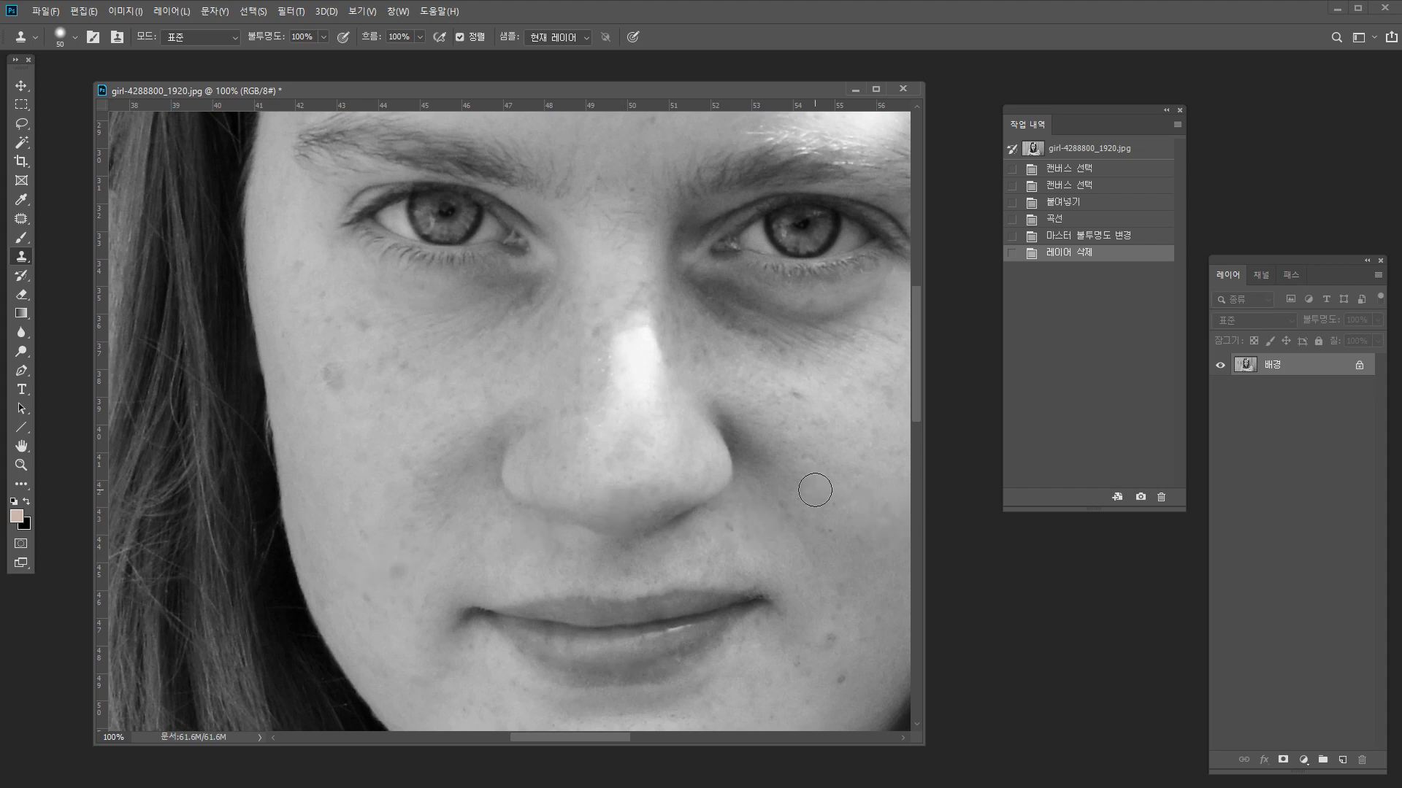
pyautogui.click(395, 572)
pyautogui.hotkey('ctrl', 'z')
# Patch the large dark spot on the outer cheek below the eye with clean skin from lower on that cheek.
pyautogui.press('j')
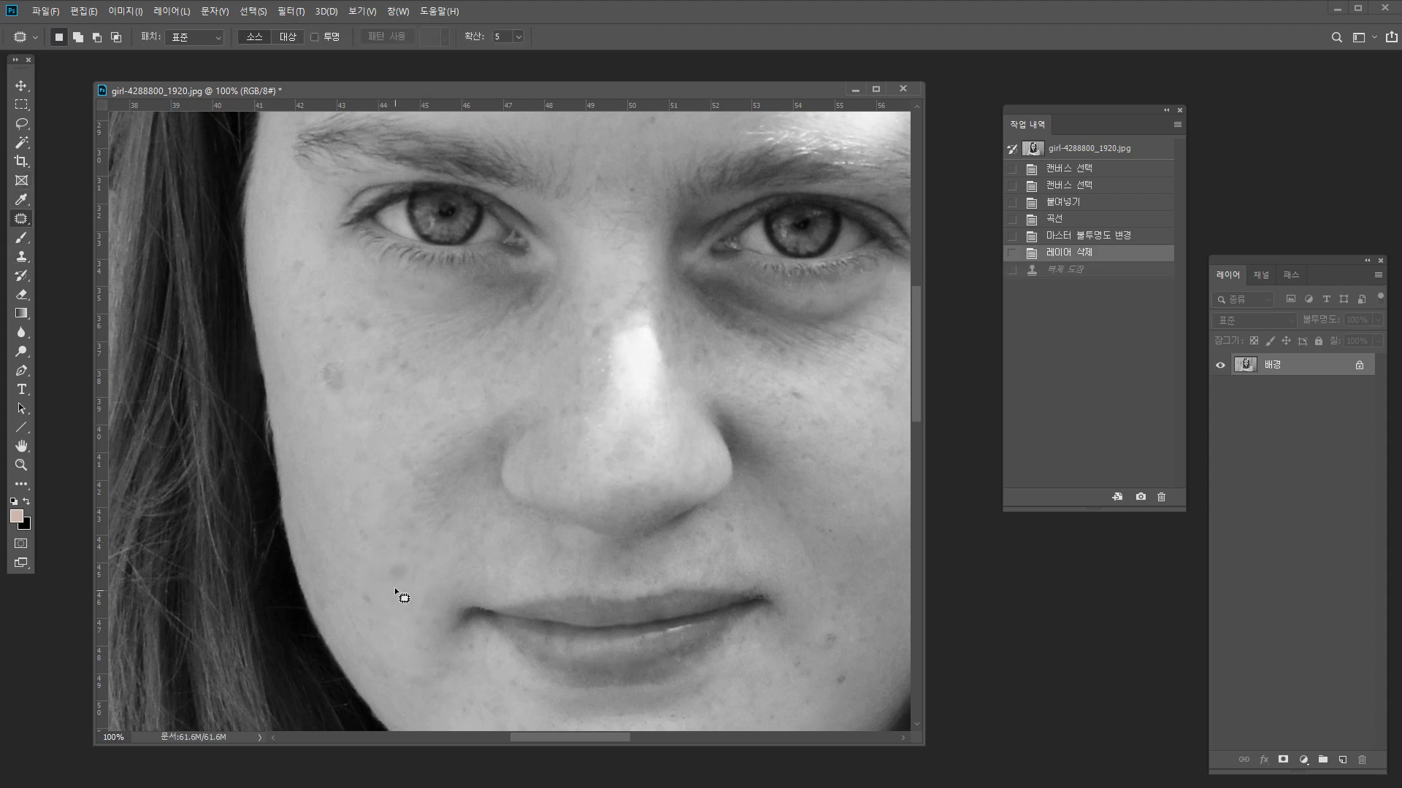
pyautogui.moveTo(322, 377)
pyautogui.mouseDown()
pyautogui.moveTo(343, 391)
pyautogui.moveTo(360, 526)
pyautogui.mouseUp()
pyautogui.hotkey('ctrl', 'd')
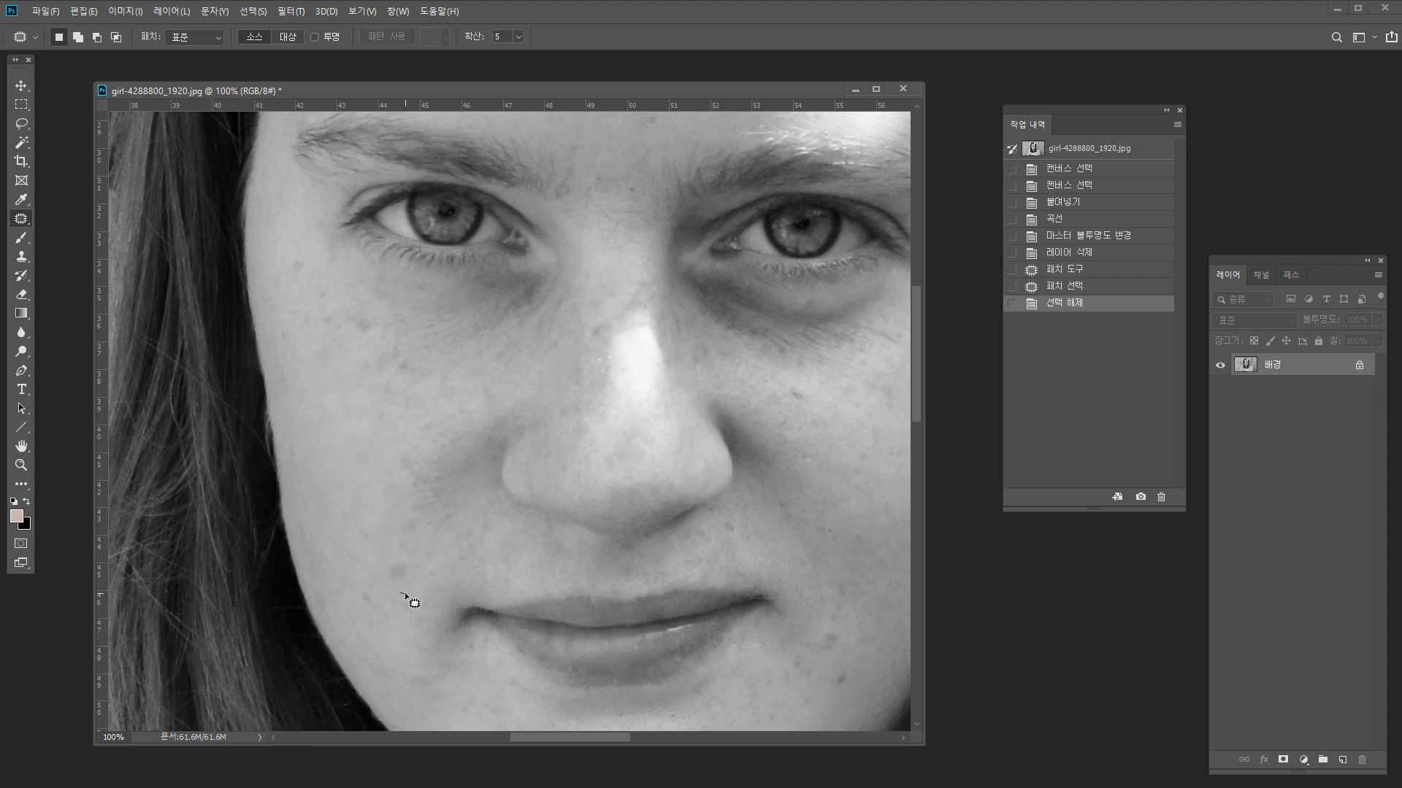
# Patch the remaining blemishes on the same cheek, between the nose and the corner of the mouth, with clean skin.
pyautogui.moveTo(402, 593)
pyautogui.mouseDown()
pyautogui.moveTo(630, 540)
pyautogui.moveTo(857, 510)
pyautogui.moveTo(848, 538)
pyautogui.mouseUp()
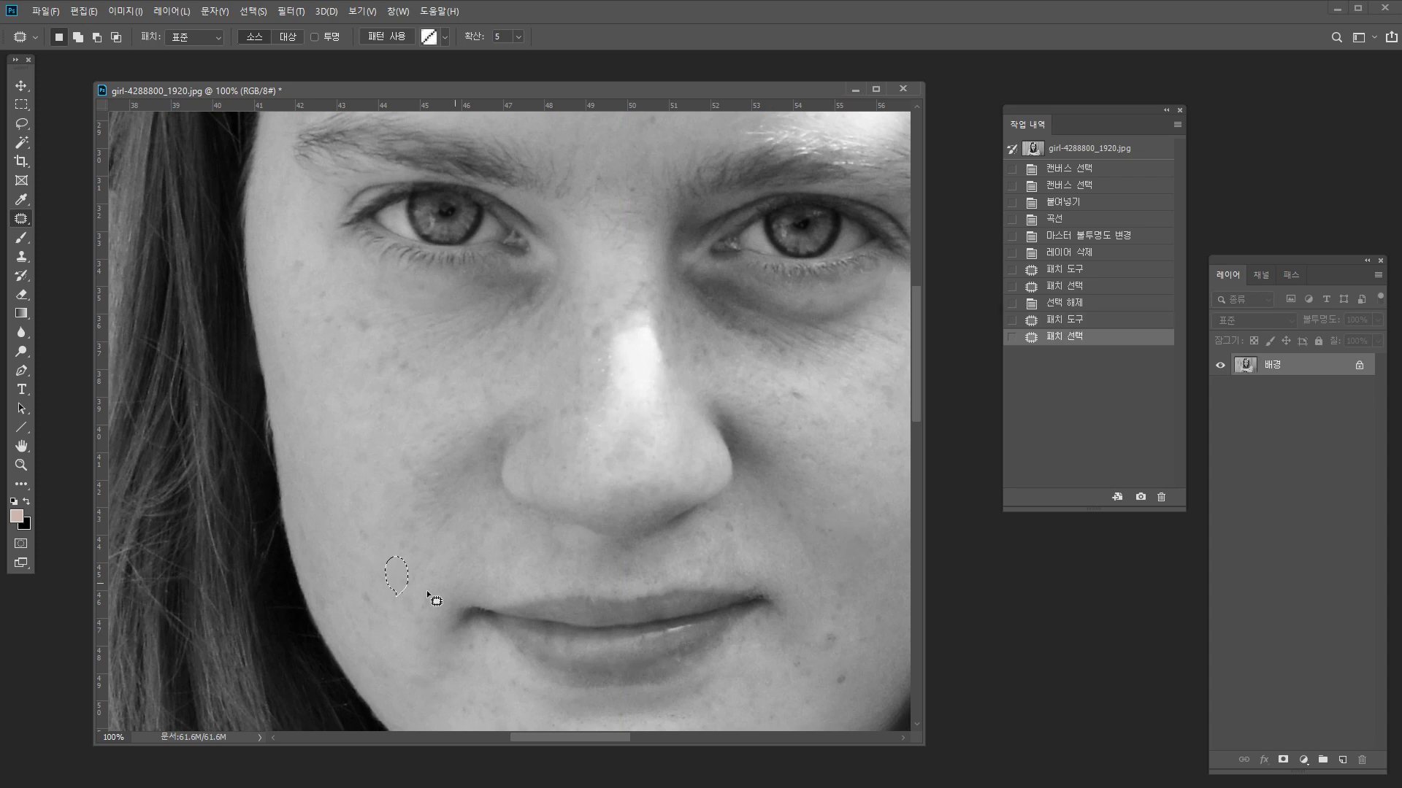
pyautogui.hotkey('ctrl', 'd')
pyautogui.moveTo(417, 478); pyautogui.dragTo(406, 480)
pyautogui.moveTo(401, 463)
pyautogui.mouseDown()
pyautogui.moveTo(678, 487)
pyautogui.moveTo(826, 564)
pyautogui.moveTo(831, 539)
pyautogui.mouseUp()
pyautogui.hotkey('ctrl', 'd')
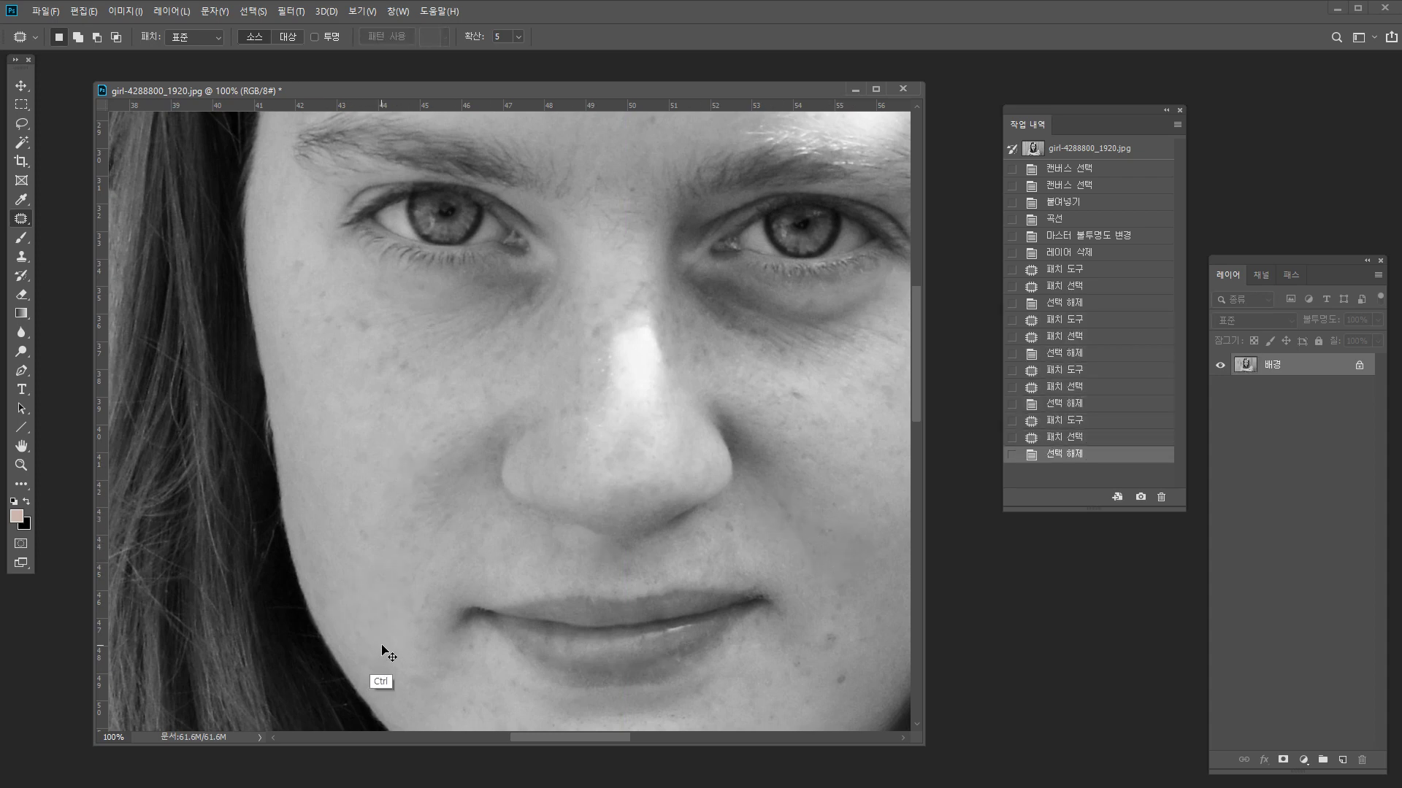
# Try to patch the shadowed skin under the other eye with skin from the lower cheek, and undo that patch.
pyautogui.moveTo(494, 441); pyautogui.dragTo(285, 503)
pyautogui.keyDown('ctrl'); pyautogui.click(613, 396); pyautogui.keyUp('ctrl')
pyautogui.keyDown('ctrl'); pyautogui.click(614, 395); pyautogui.keyUp('ctrl')
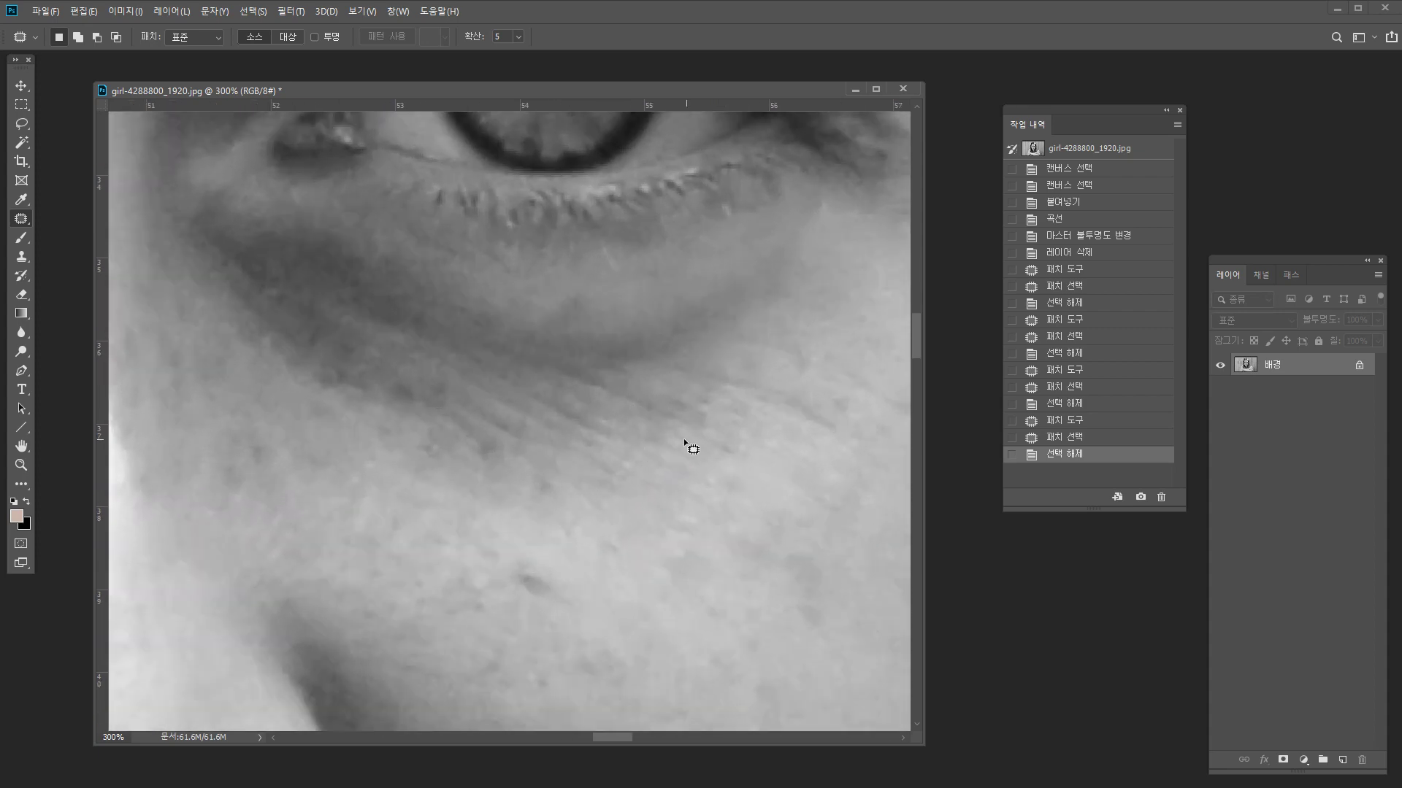
pyautogui.keyDown('ctrl'); pyautogui.keyDown('alt'); pyautogui.click(543, 441); pyautogui.keyUp('alt'); pyautogui.keyUp('ctrl')
pyautogui.moveTo(494, 441); pyautogui.dragTo(471, 444)
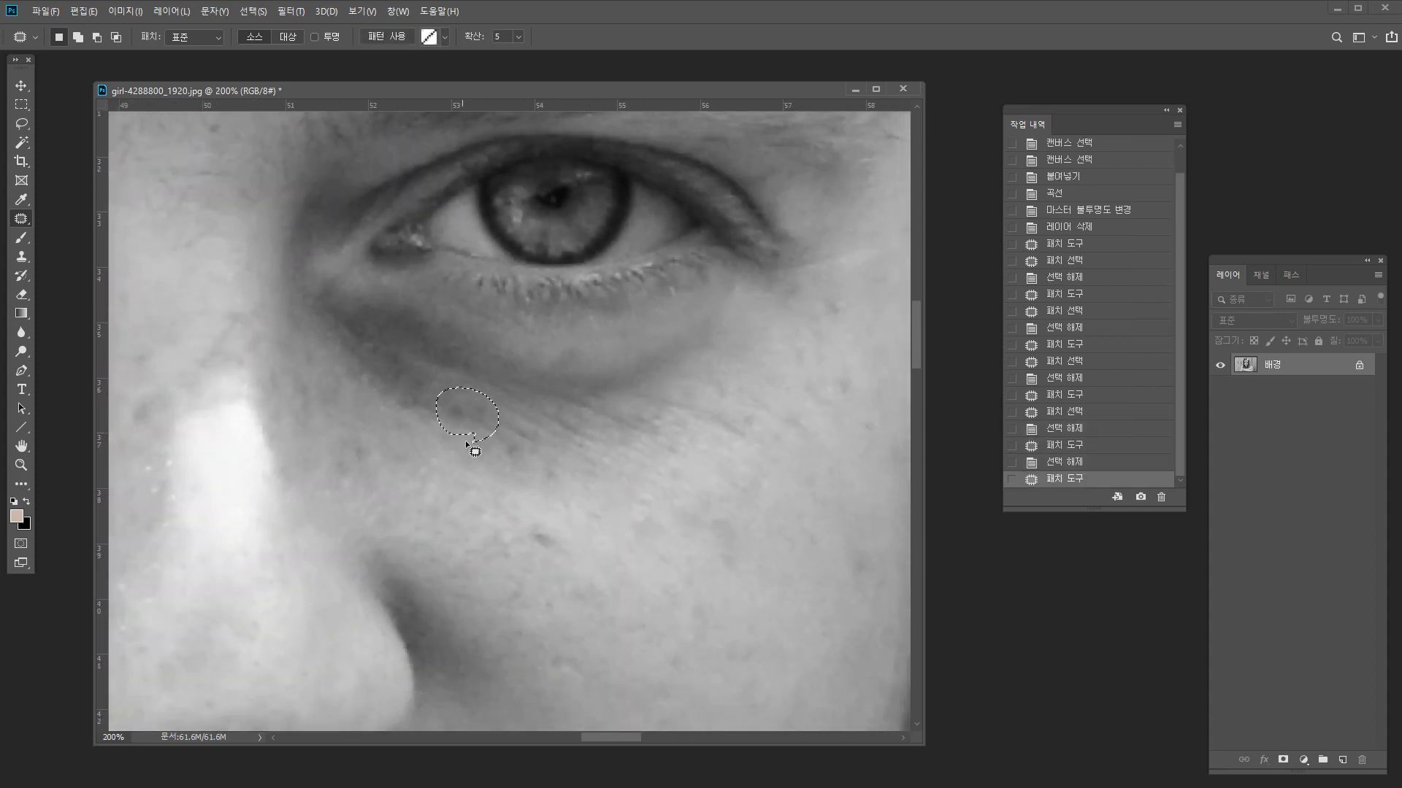
pyautogui.moveTo(494, 492); pyautogui.dragTo(447, 438)
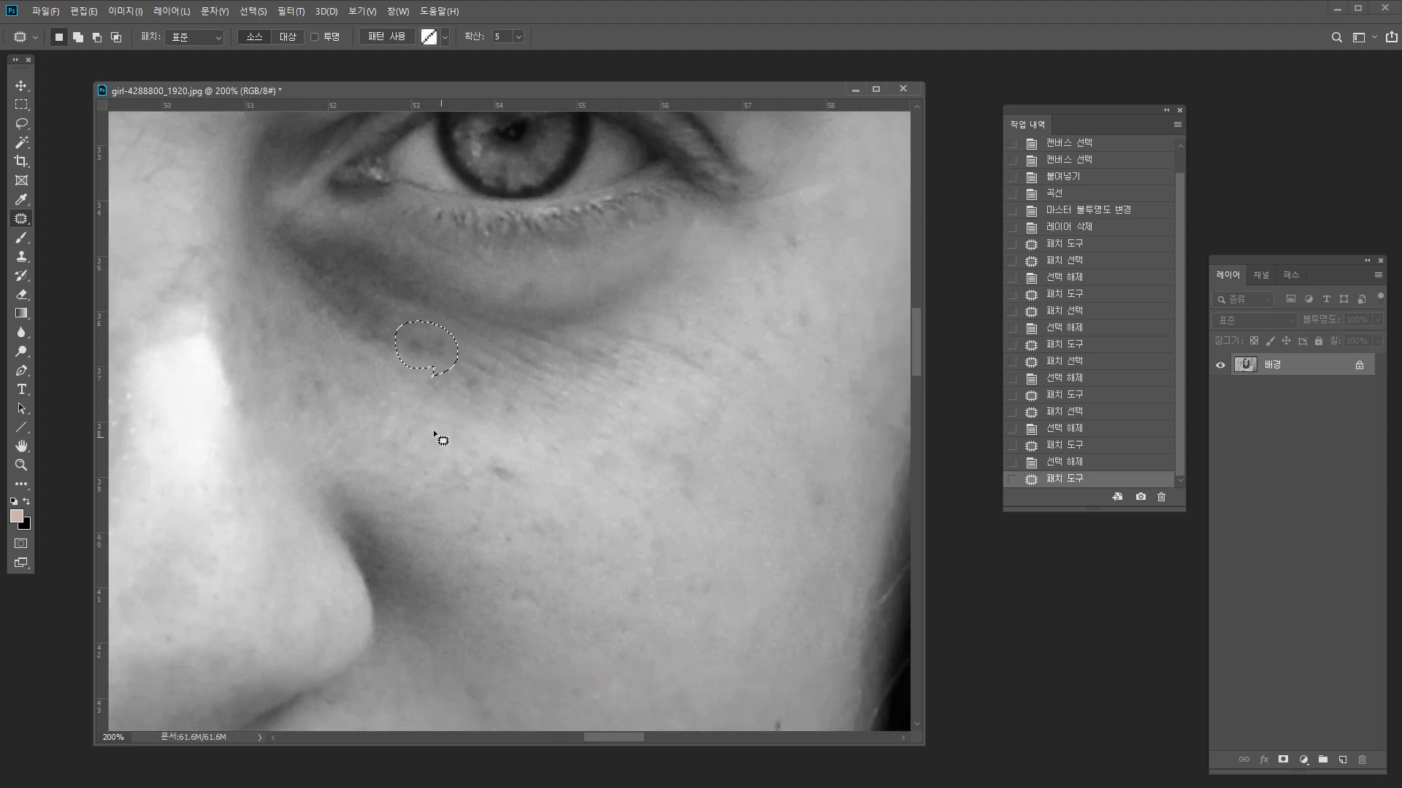
pyautogui.moveTo(427, 357); pyautogui.dragTo(746, 582)
pyautogui.hotkey('ctrl', 'z')
pyautogui.hotkey('ctrl', 'd')
pyautogui.hotkey('ctrl', '-')
pyautogui.hotkey('ctrl', '-')
pyautogui.hotkey('ctrl', '-')
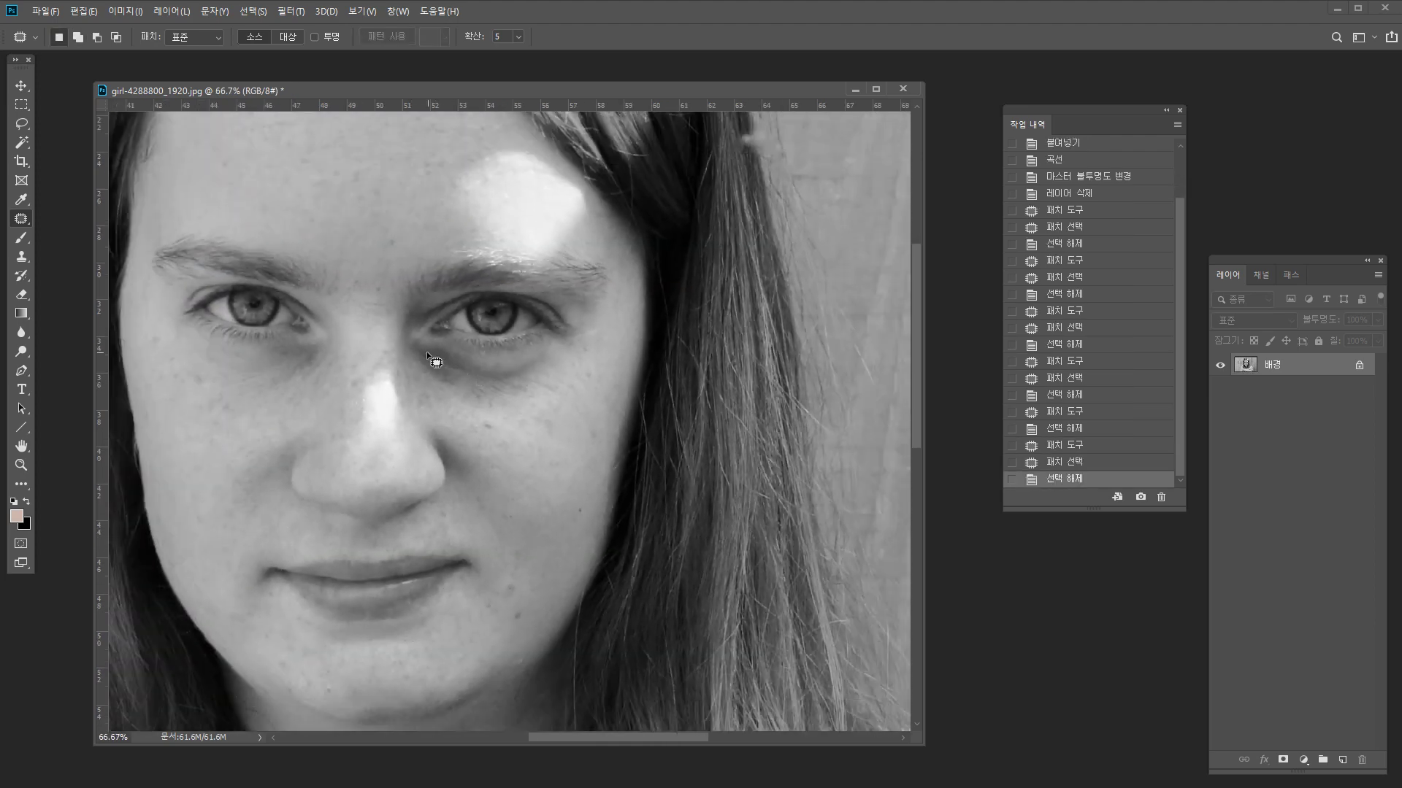
pyautogui.hotkey('ctrl', 'z')
pyautogui.hotkey('ctrl', 'z')
# Try patching the same under-eye area with skin closer to the eye, and undo the patch and its selection.
pyautogui.keyDown('ctrl'); pyautogui.click(476, 396); pyautogui.keyUp('ctrl')
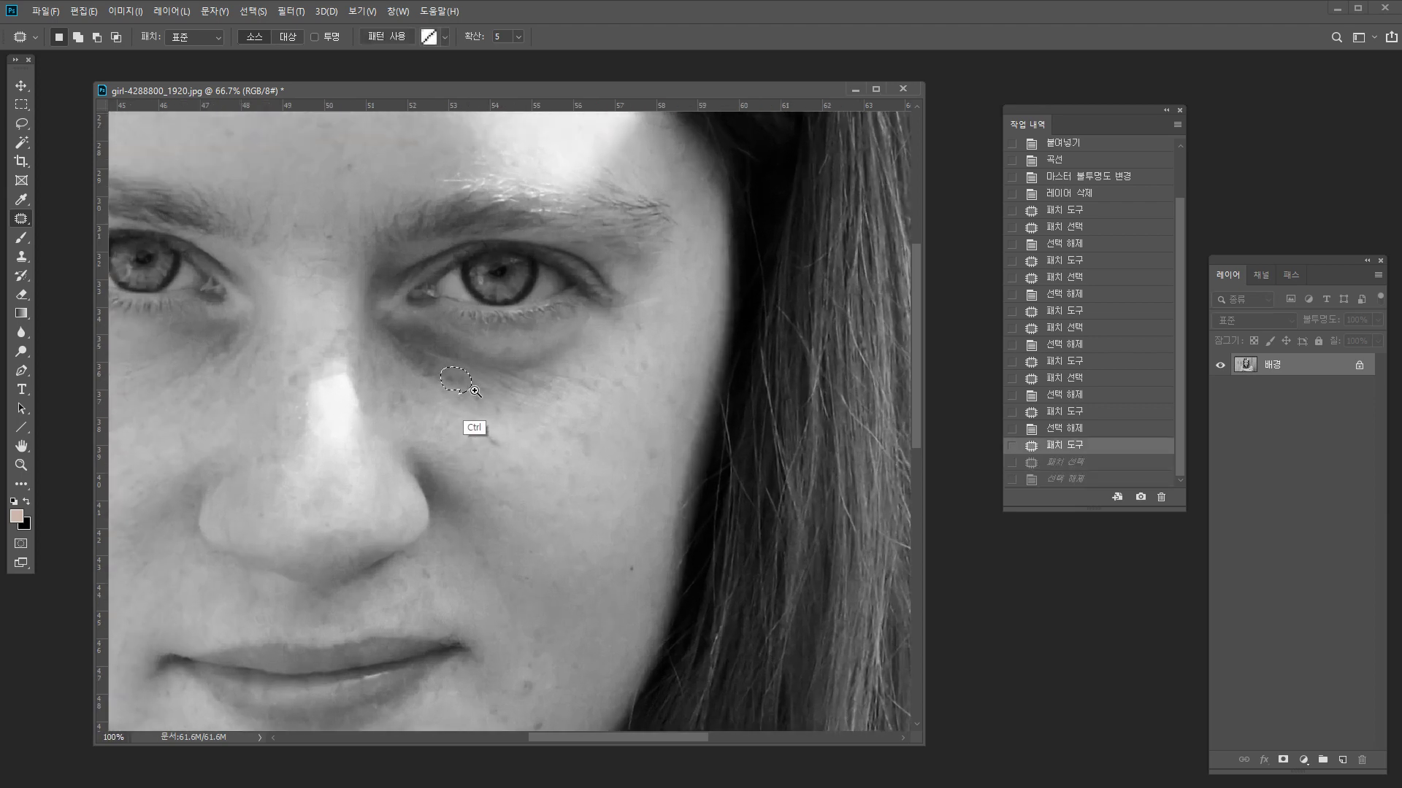
pyautogui.keyDown('ctrl'); pyautogui.click(476, 395); pyautogui.keyUp('ctrl')
pyautogui.keyDown('ctrl'); pyautogui.click(476, 393); pyautogui.keyUp('ctrl')
pyautogui.moveTo(407, 347); pyautogui.dragTo(572, 380)
pyautogui.hotkey('ctrl', 'd')
pyautogui.scroll(-5, 490, 498)
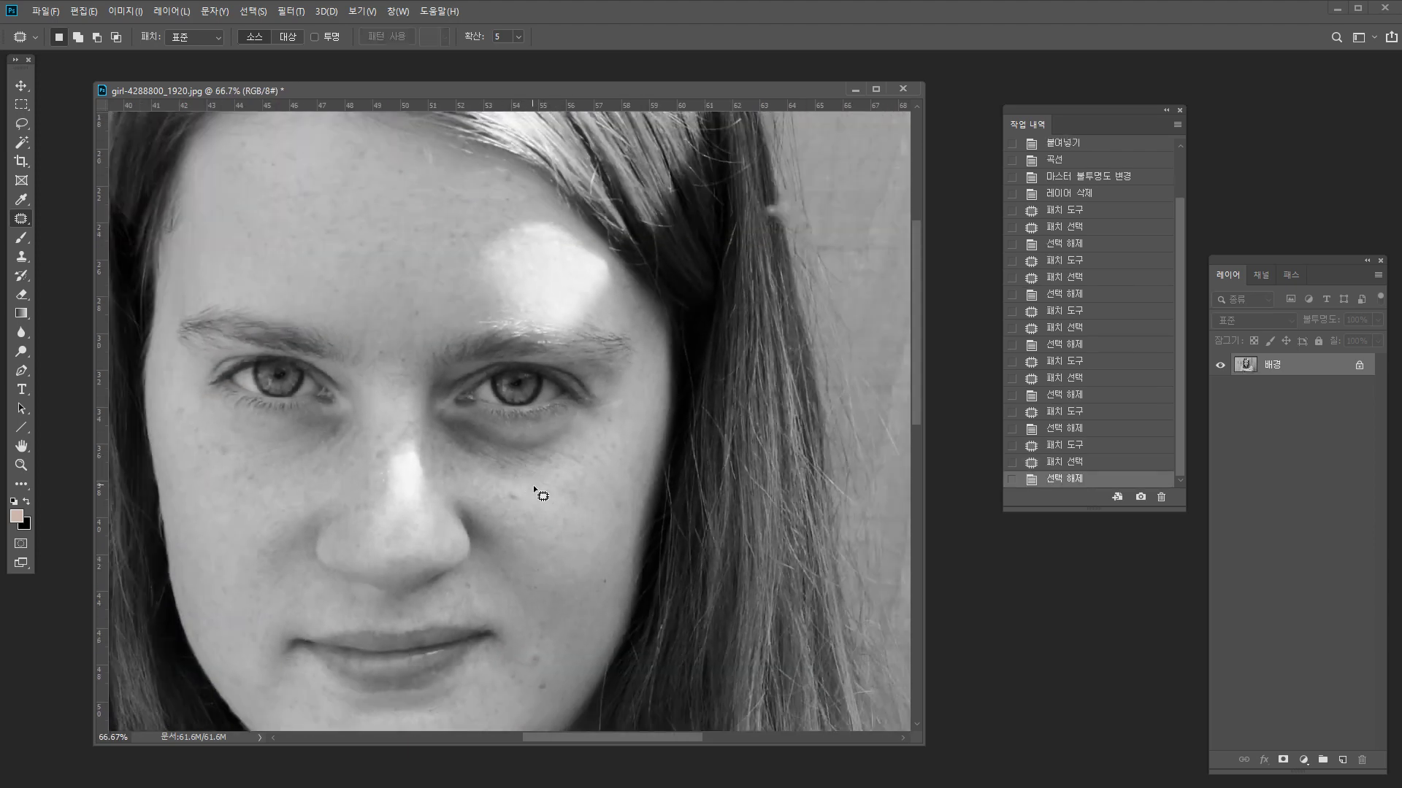
pyautogui.hotkey('ctrl', 'z')
pyautogui.hotkey('ctrl', 'z')
pyautogui.hotkey('ctrl', 'z')
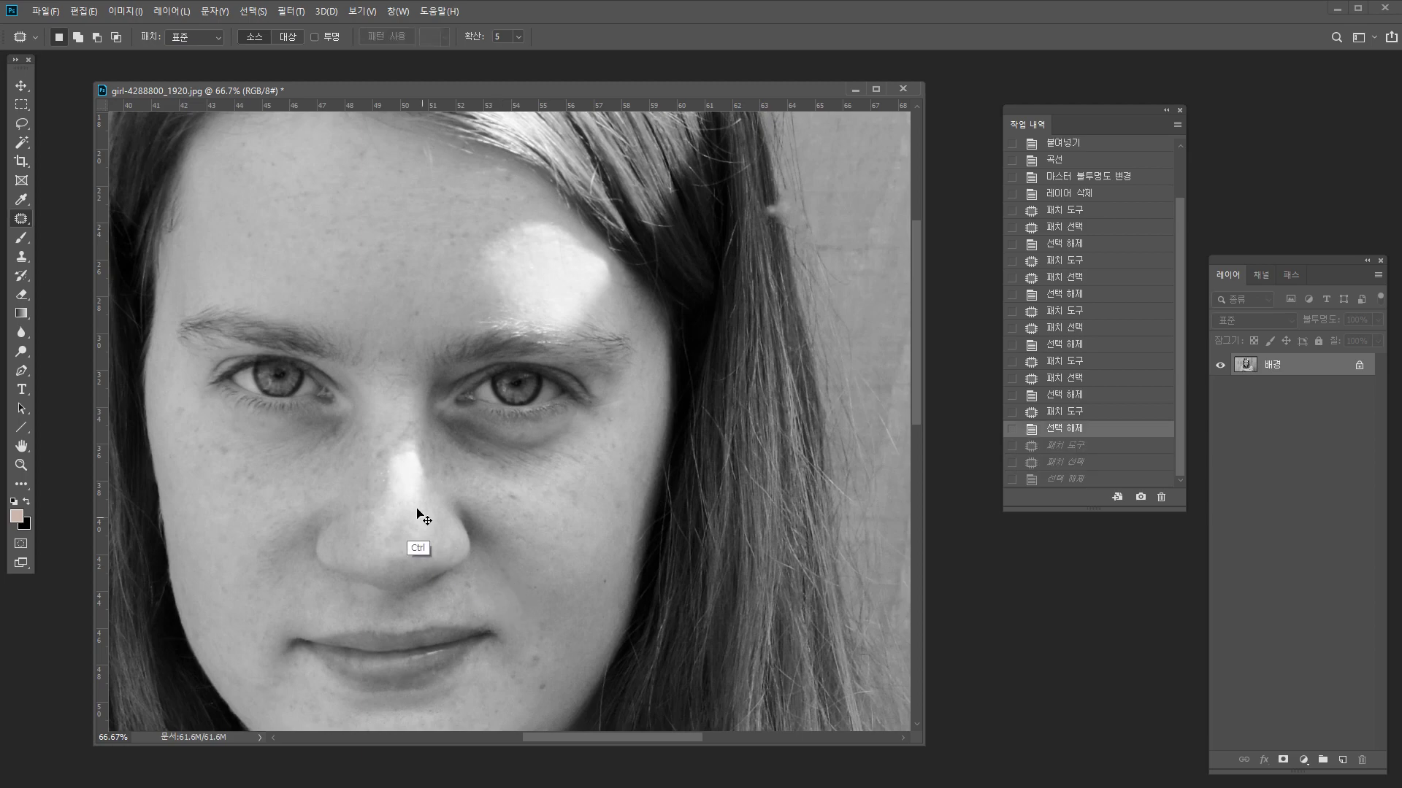
# Patch the stray hair strand along the forehead hairline with clean forehead skin.
pyautogui.scroll(5, 370, 438)
pyautogui.hscroll(-3, 370, 438)
pyautogui.keyDown('ctrl'); pyautogui.click(438, 413); pyautogui.keyUp('ctrl')
pyautogui.keyDown('ctrl'); pyautogui.click(438, 409); pyautogui.keyUp('ctrl')
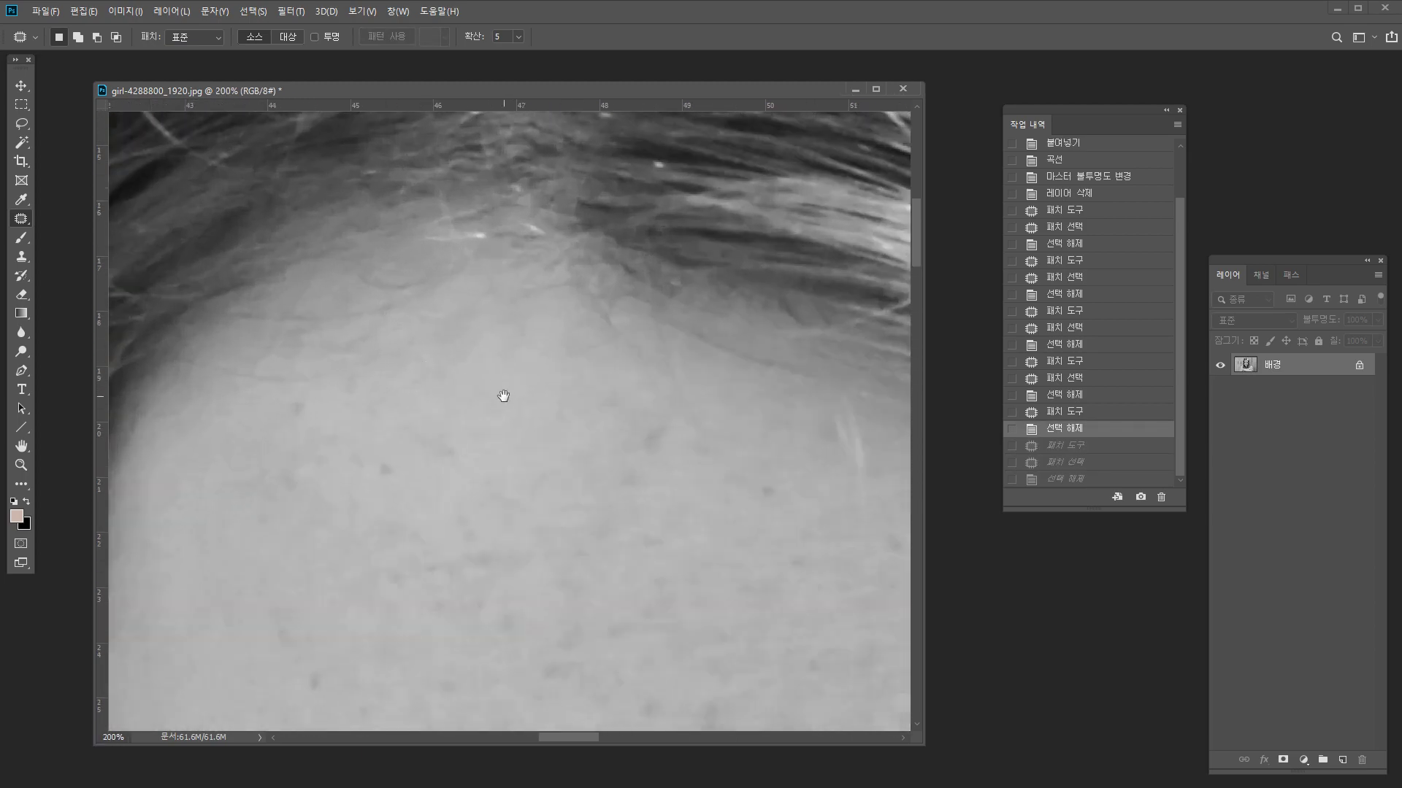
pyautogui.moveTo(703, 392); pyautogui.dragTo(451, 401)
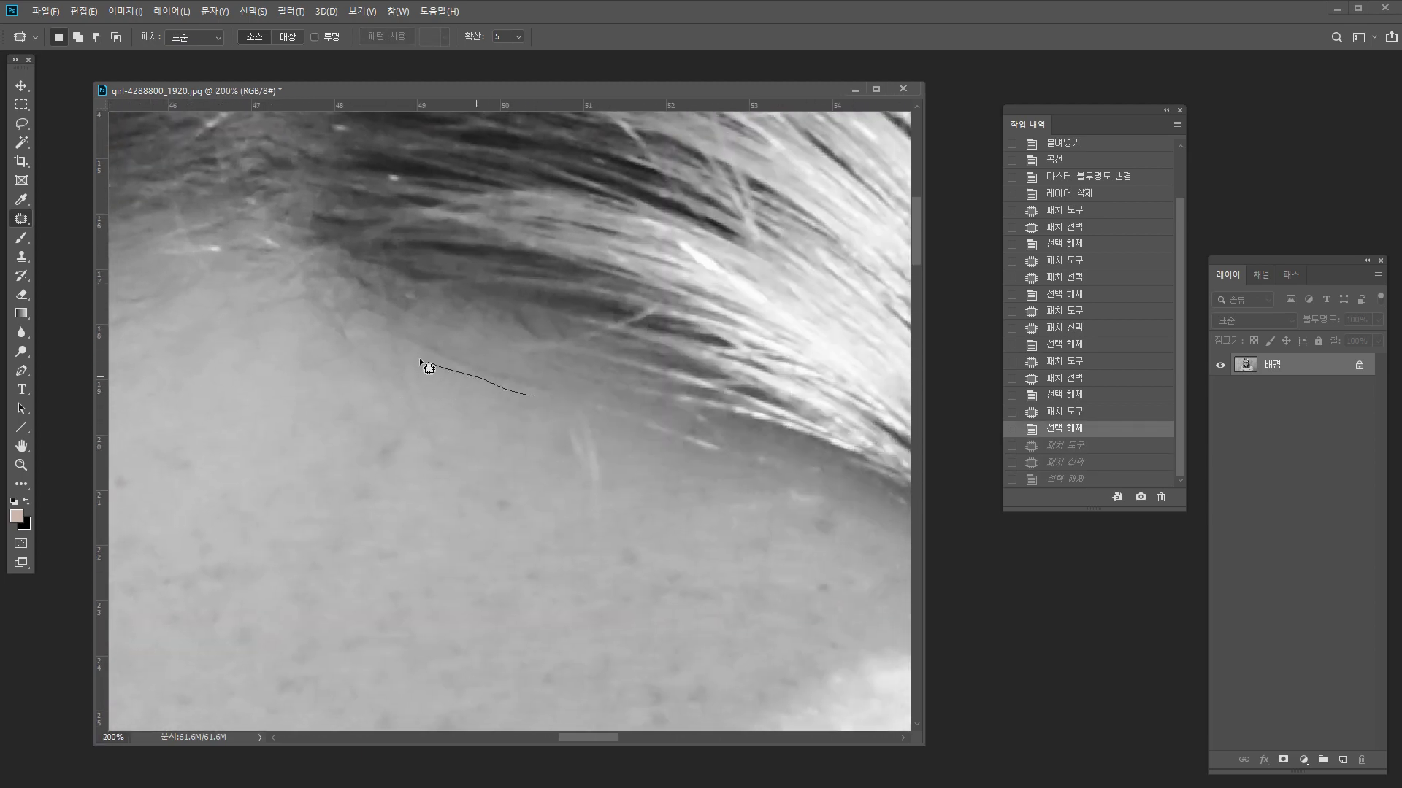
pyautogui.moveTo(560, 391); pyautogui.dragTo(537, 398)
pyautogui.moveTo(515, 379); pyautogui.dragTo(429, 568)
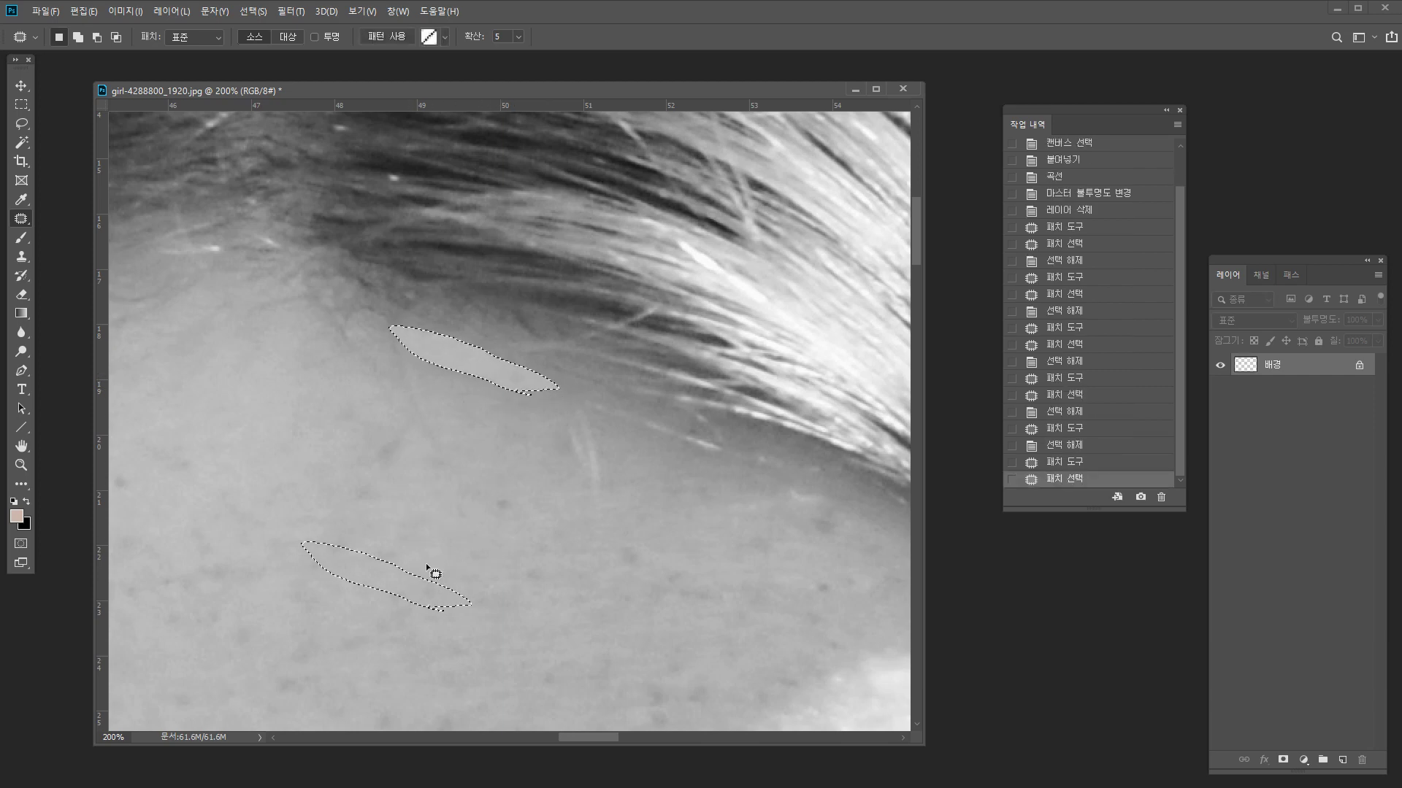
pyautogui.hotkey('ctrl', 'd')
pyautogui.moveTo(391, 340)
pyautogui.mouseDown()
pyautogui.moveTo(451, 456)
pyautogui.moveTo(409, 338)
pyautogui.moveTo(406, 471)
pyautogui.mouseUp()
pyautogui.hotkey('ctrl', 'd')
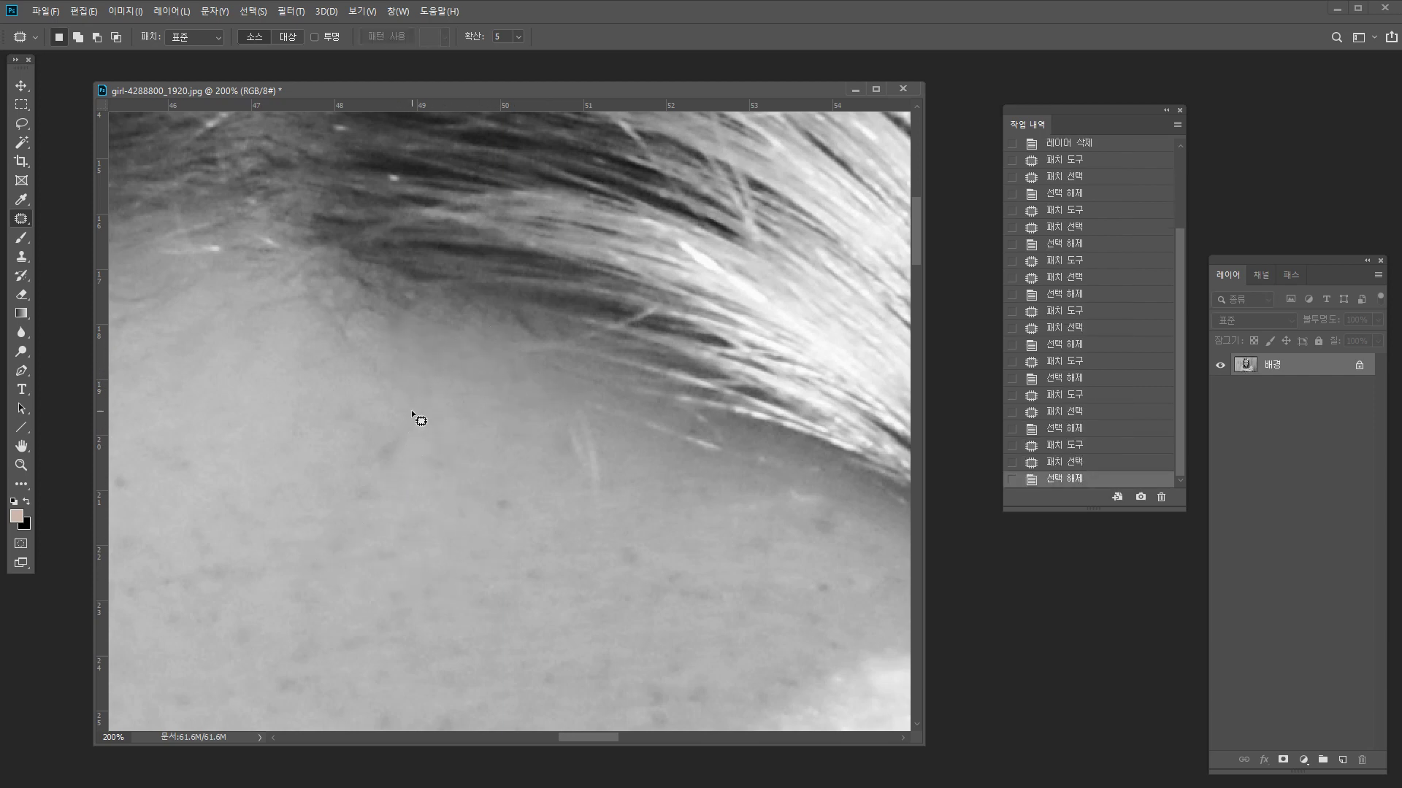
# Patch the small dark spots on the upper forehead below the hairline with nearby clean skin.
pyautogui.moveTo(416, 412); pyautogui.dragTo(426, 417)
pyautogui.moveTo(400, 442); pyautogui.dragTo(500, 521)
pyautogui.hotkey('ctrl', 'd')
pyautogui.moveTo(505, 478)
pyautogui.mouseDown()
pyautogui.moveTo(506, 519)
pyautogui.moveTo(510, 482)
pyautogui.mouseUp()
pyautogui.hotkey('ctrl', 'd')
pyautogui.moveTo(505, 506)
pyautogui.mouseDown()
pyautogui.moveTo(595, 548)
pyautogui.moveTo(634, 521)
pyautogui.moveTo(537, 568)
pyautogui.mouseUp()
pyautogui.hotkey('ctrl', 'd')
pyautogui.moveTo(541, 518)
pyautogui.mouseDown()
pyautogui.moveTo(564, 542)
pyautogui.moveTo(546, 517)
pyautogui.mouseUp()
pyautogui.moveTo(546, 549); pyautogui.dragTo(504, 488)
pyautogui.hotkey('ctrl', 'd')
pyautogui.hotkey('ctrl', '-')
pyautogui.hotkey('ctrl', '-')
pyautogui.hotkey('ctrl', '-')
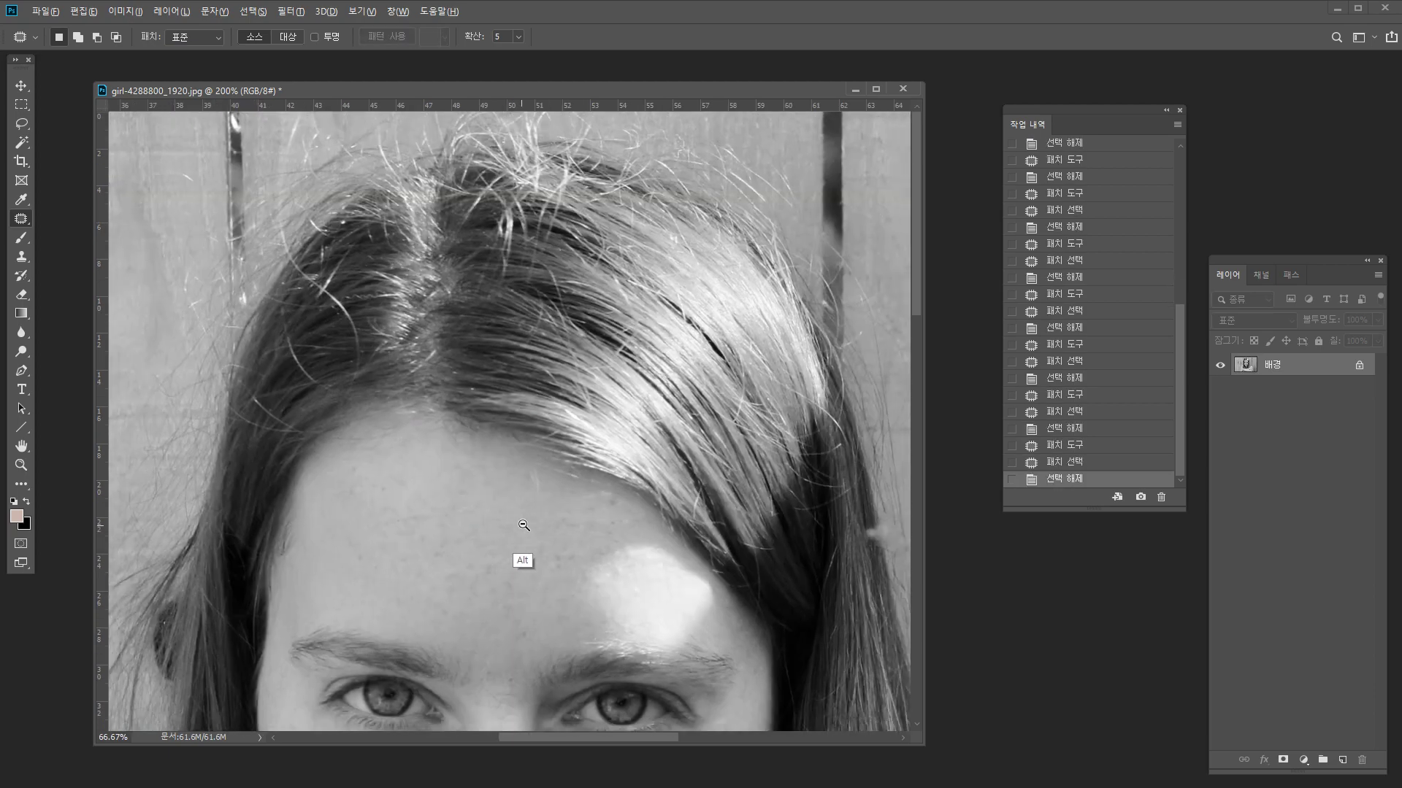
pyautogui.moveTo(551, 620); pyautogui.dragTo(494, 256)
pyautogui.scroll(2, 518, 490)
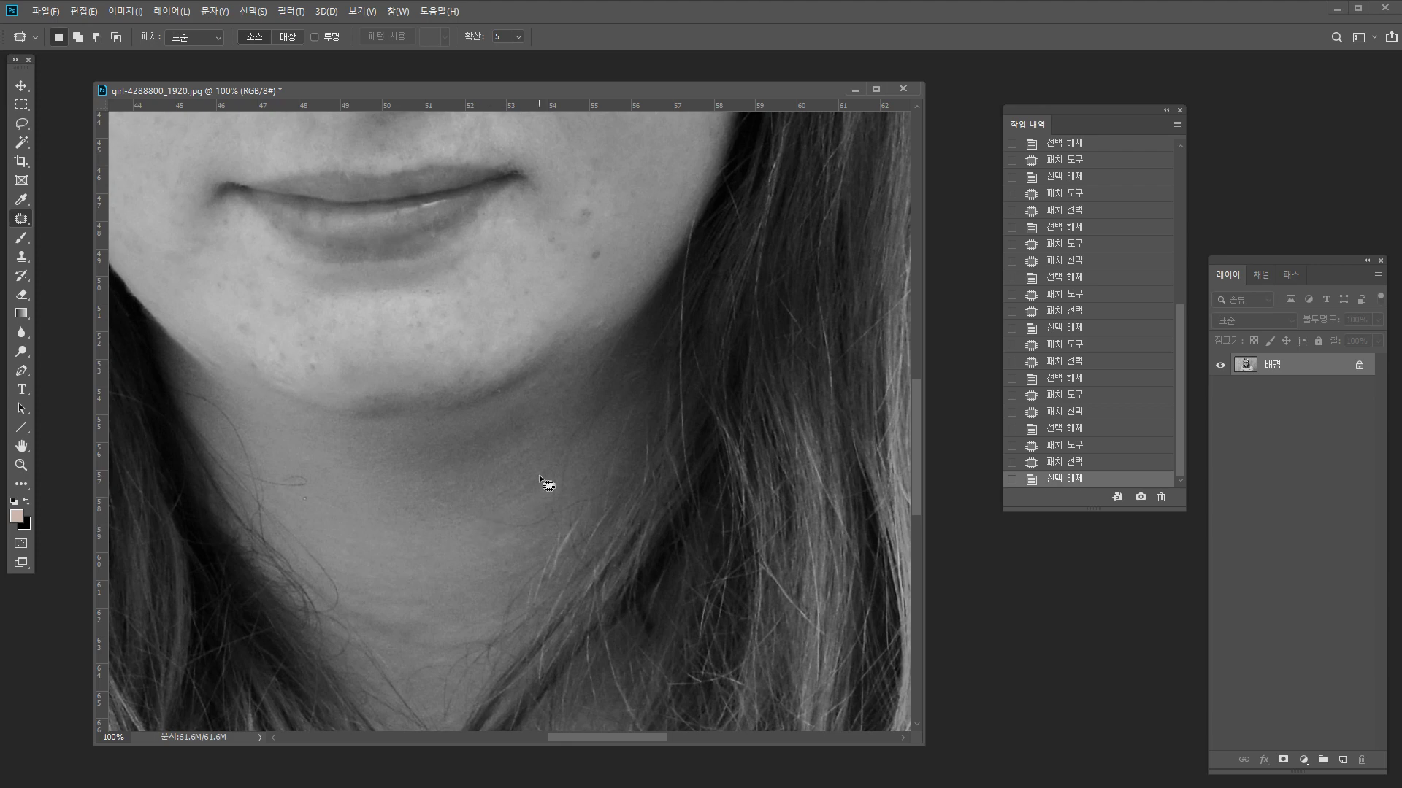
# Try to patch the shaded neck skin below the chin, and undo that patch and its selection.
pyautogui.moveTo(531, 475)
pyautogui.mouseDown()
pyautogui.moveTo(367, 518)
pyautogui.moveTo(505, 509)
pyautogui.moveTo(553, 474)
pyautogui.mouseUp()
pyautogui.moveTo(511, 500); pyautogui.dragTo(487, 459)
pyautogui.hotkey('ctrl', 'z')
pyautogui.hotkey('ctrl', 'd')
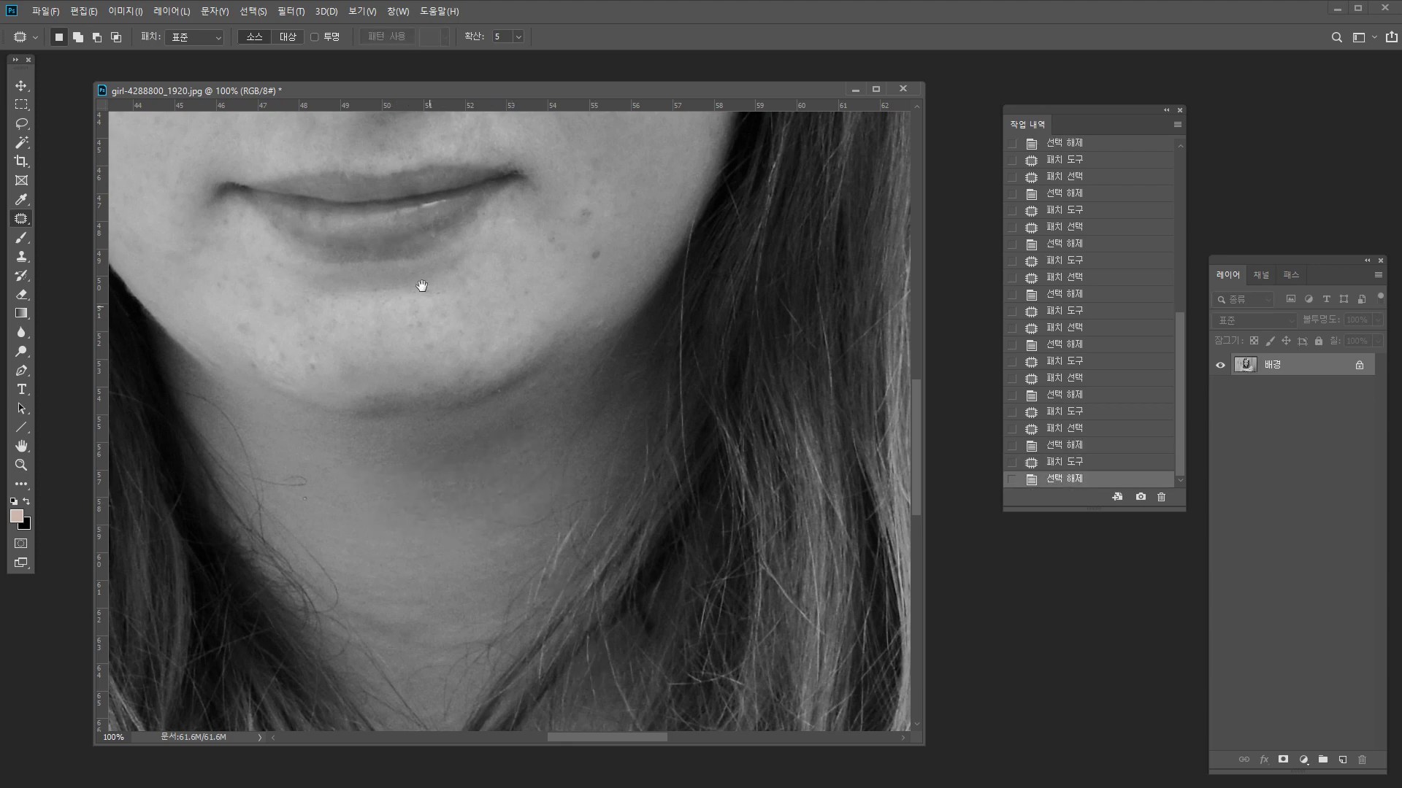
# Patch the small spots running down the cheek beside the nose with nearby clean skin.
pyautogui.moveTo(423, 288); pyautogui.dragTo(563, 660)
pyautogui.moveTo(272, 358); pyautogui.dragTo(280, 323)
pyautogui.moveTo(283, 341)
pyautogui.mouseDown()
pyautogui.moveTo(306, 378)
pyautogui.moveTo(296, 399)
pyautogui.moveTo(306, 348)
pyautogui.mouseUp()
pyautogui.hotkey('ctrl', 'd')
pyautogui.moveTo(301, 374)
pyautogui.mouseDown()
pyautogui.moveTo(270, 438)
pyautogui.moveTo(284, 484)
pyautogui.moveTo(280, 445)
pyautogui.mouseUp()
pyautogui.hotkey('ctrl', 'd')
pyautogui.moveTo(282, 468); pyautogui.dragTo(305, 511)
pyautogui.hotkey('ctrl', 'd')
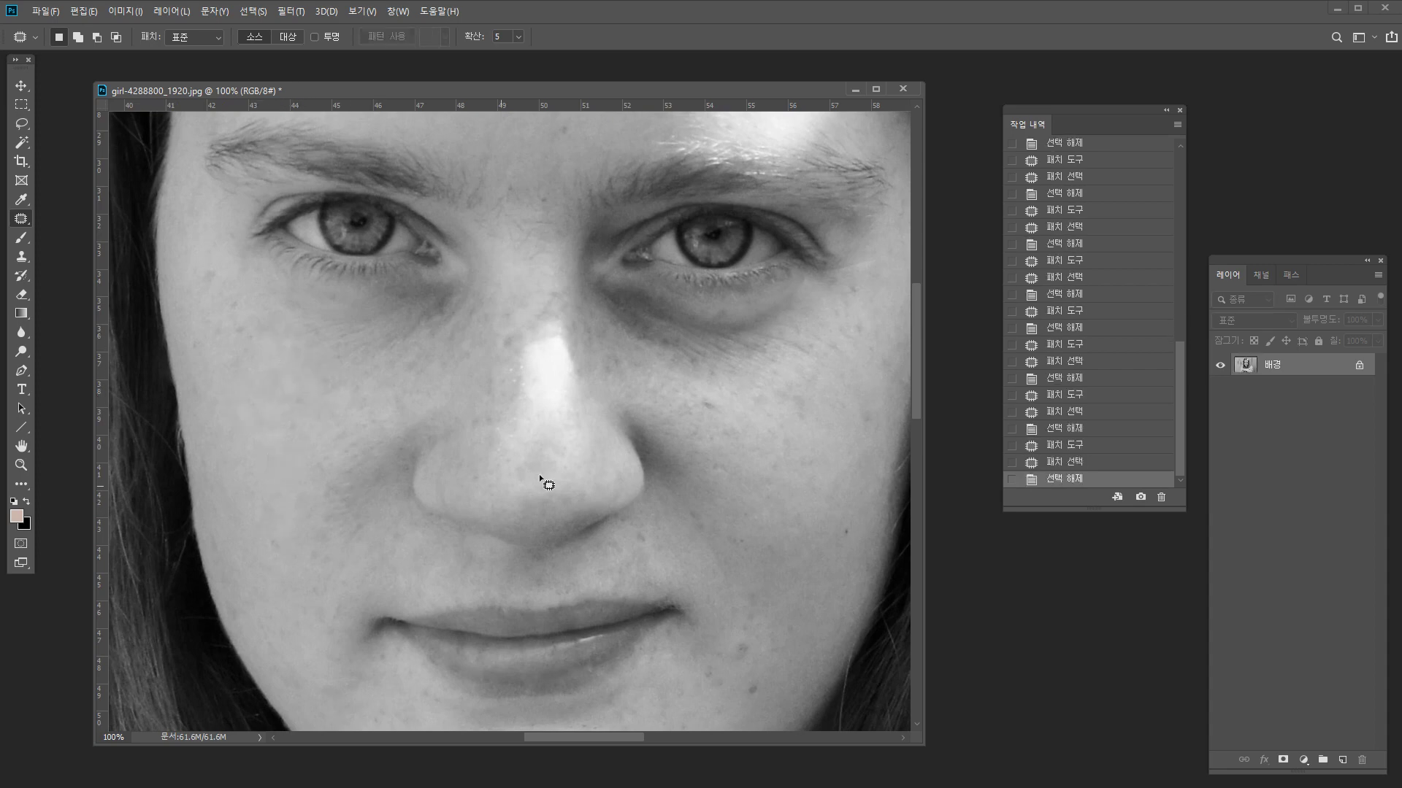
# Patch the spots on the opposite cheek, below the eye and beside the mouth corner, with nearby clean skin.
pyautogui.moveTo(581, 474); pyautogui.dragTo(319, 408)
pyautogui.moveTo(447, 333)
pyautogui.mouseDown()
pyautogui.moveTo(461, 338)
pyautogui.moveTo(448, 332)
pyautogui.mouseUp()
pyautogui.moveTo(453, 342); pyautogui.dragTo(485, 385)
pyautogui.hotkey('ctrl', 'd')
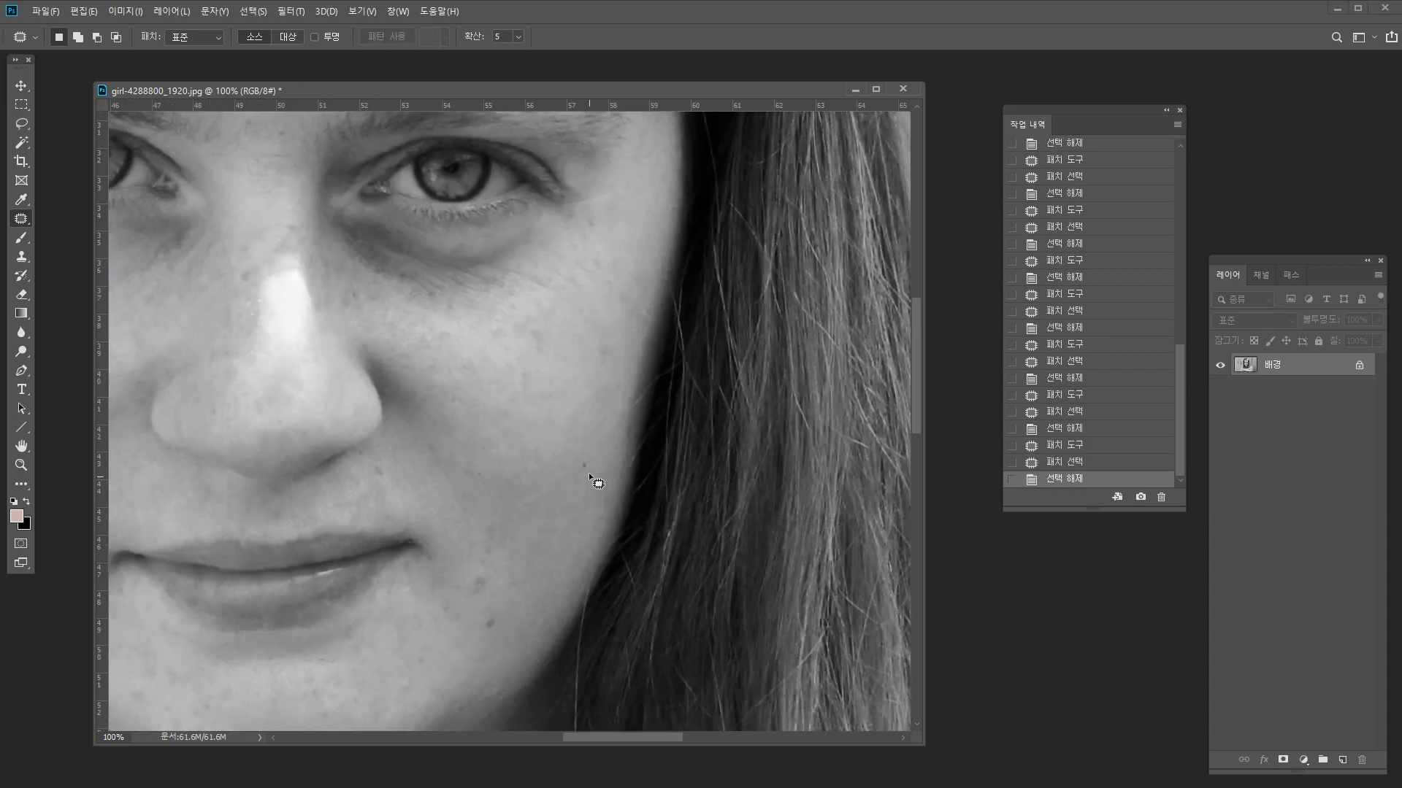
pyautogui.hotkey('ctrl', 'd')
pyautogui.moveTo(486, 574)
pyautogui.mouseDown()
pyautogui.moveTo(521, 571)
pyautogui.moveTo(493, 610)
pyautogui.moveTo(553, 526)
pyautogui.mouseUp()
pyautogui.hotkey('ctrl', 'd')
# Activate the Clone Stamp tool and sample the cheek skin beside the nose.
pyautogui.keyDown('alt'); pyautogui.click(496, 553); pyautogui.keyUp('alt')
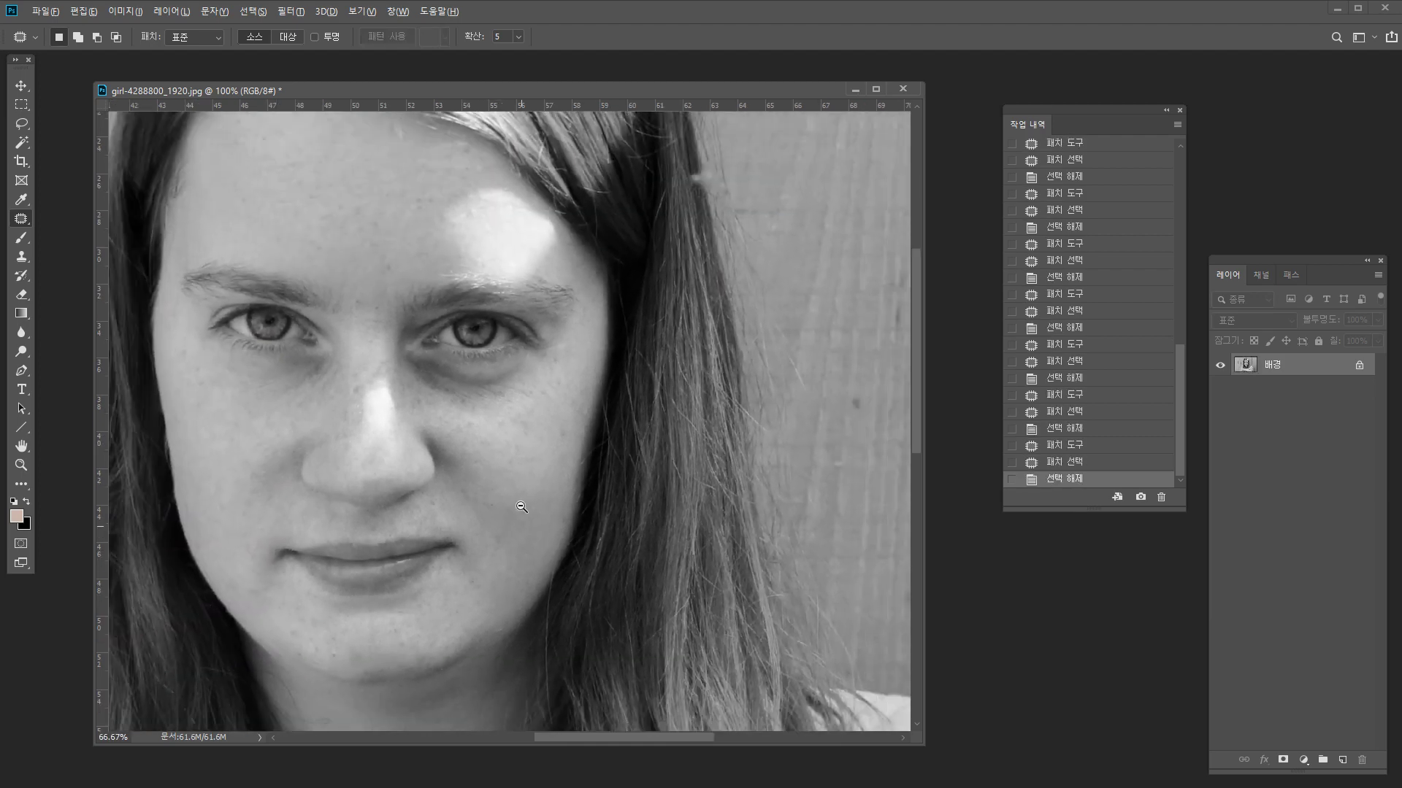
pyautogui.press('s')
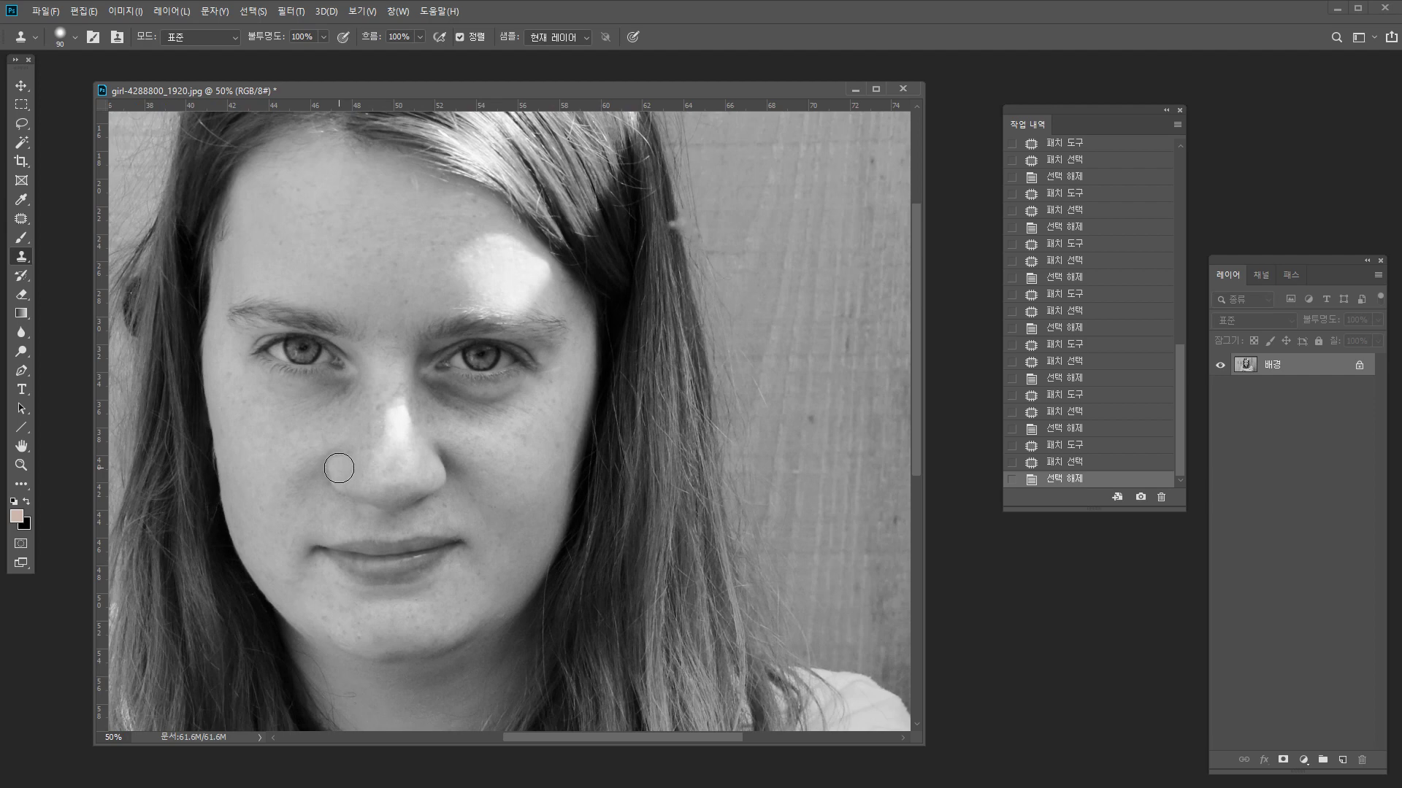
pyautogui.scroll(1, 334, 482)
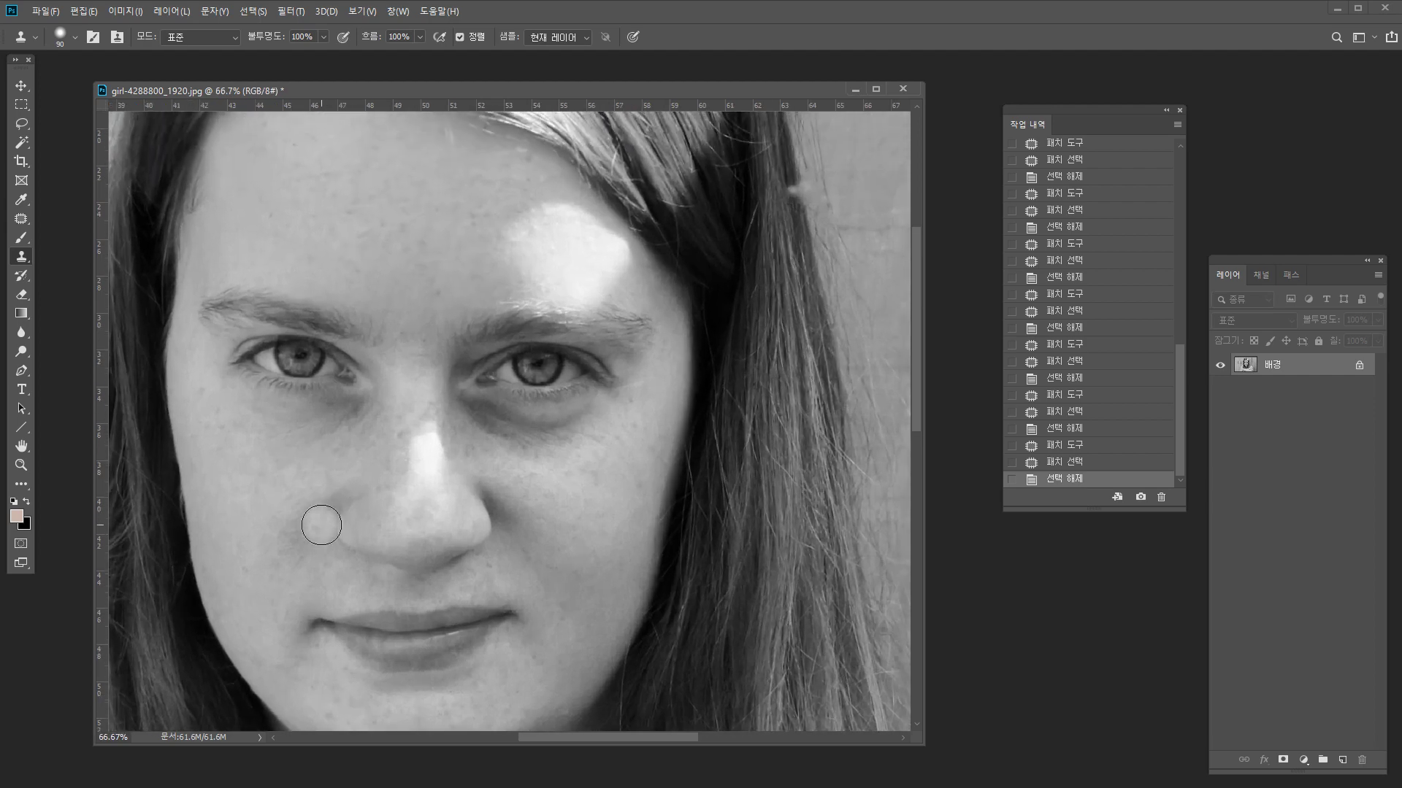
pyautogui.keyDown('alt'); pyautogui.click(323, 515); pyautogui.keyUp('alt')
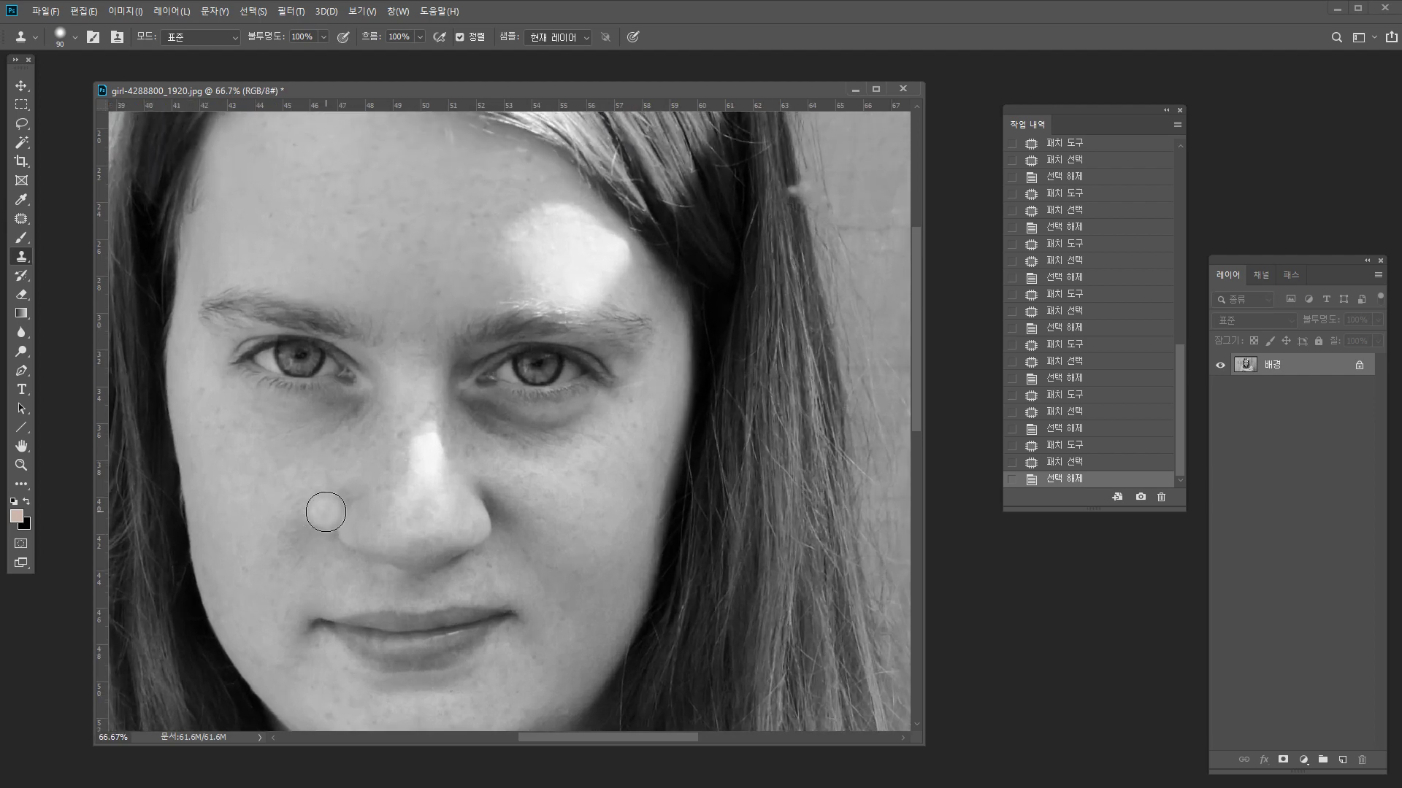
pyautogui.moveTo(331, 575); pyautogui.dragTo(325, 556)
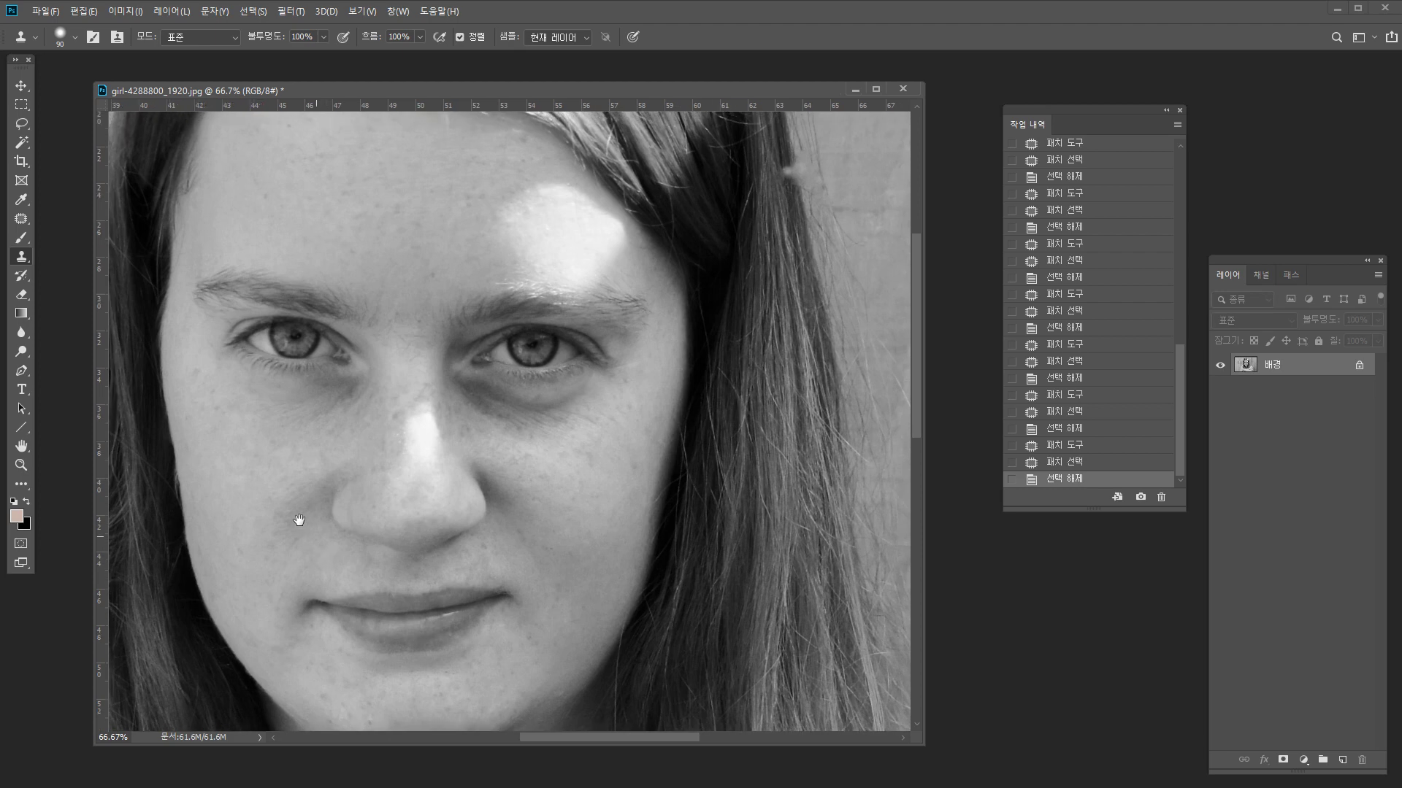
# Open crown-4282311_1920.jpg and undock it into its own floating window.
pyautogui.moveTo(421, 86)
pyautogui.mouseDown()
pyautogui.moveTo(405, 73)
pyautogui.moveTo(402, 84)
pyautogui.mouseUp()
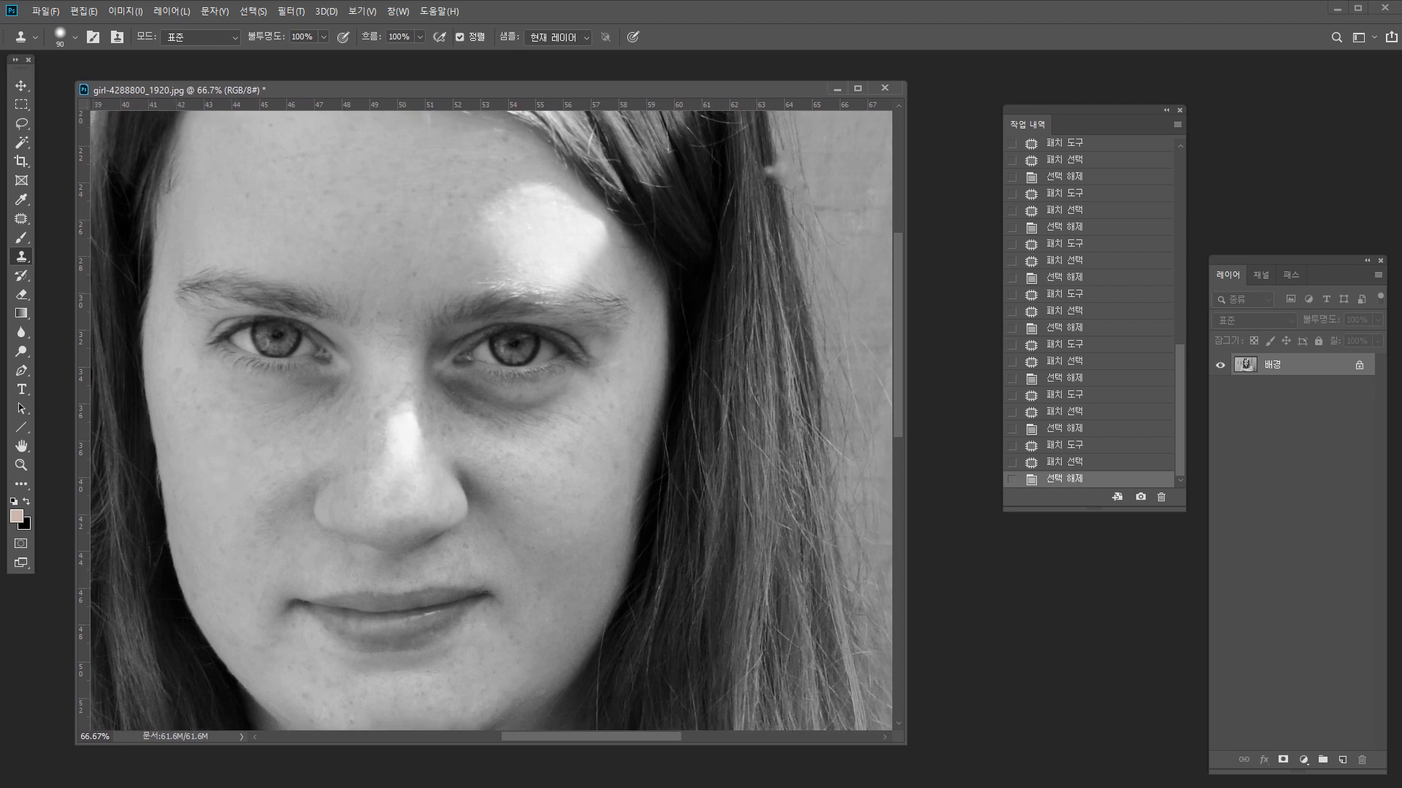
pyautogui.moveTo(1401, 630); pyautogui.dragTo(1003, 630)
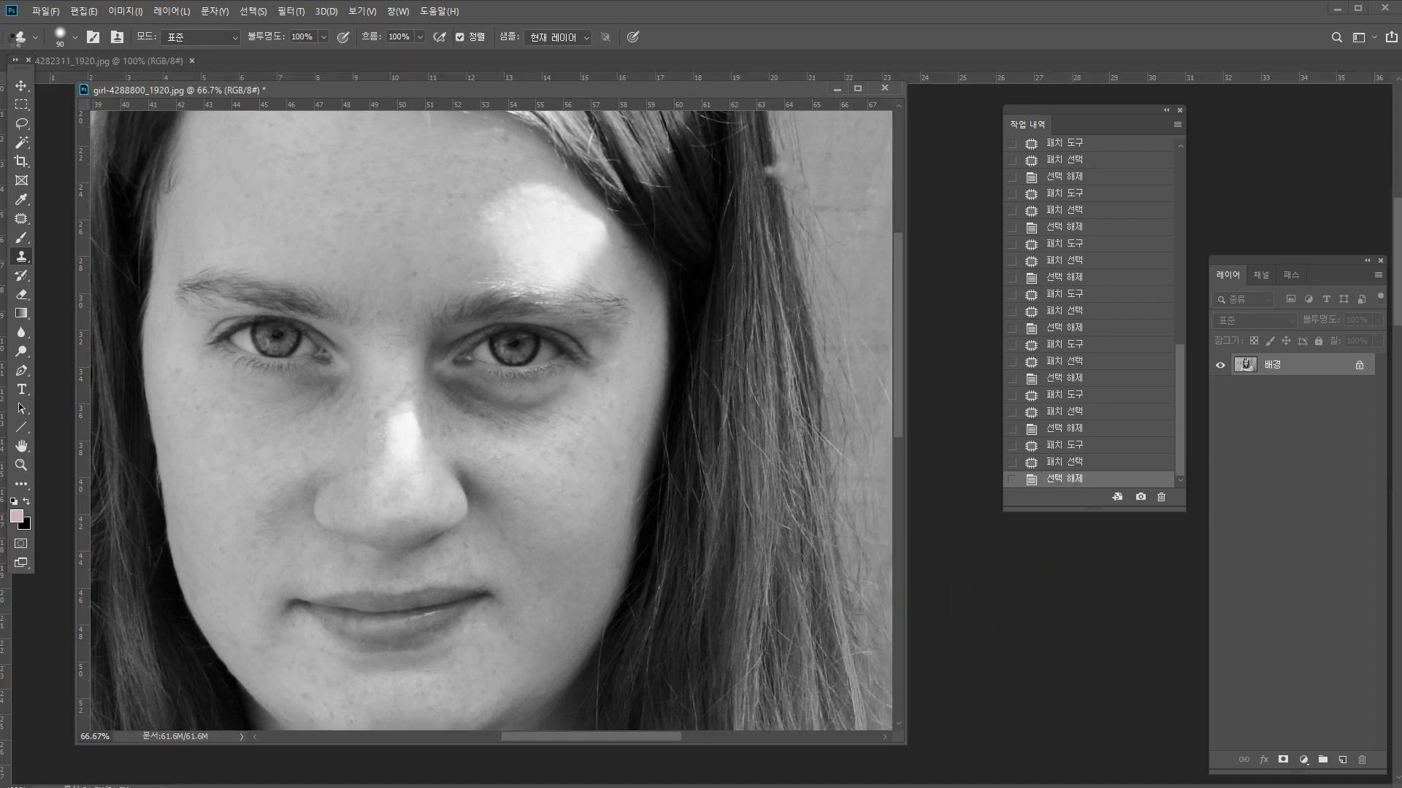
pyautogui.moveTo(85, 68); pyautogui.dragTo(132, 117)
# Try painting the cheek below the eye with the beige foreground color using the Brush in Lighten mode, and undo the stroke.
pyautogui.click(207, 40)
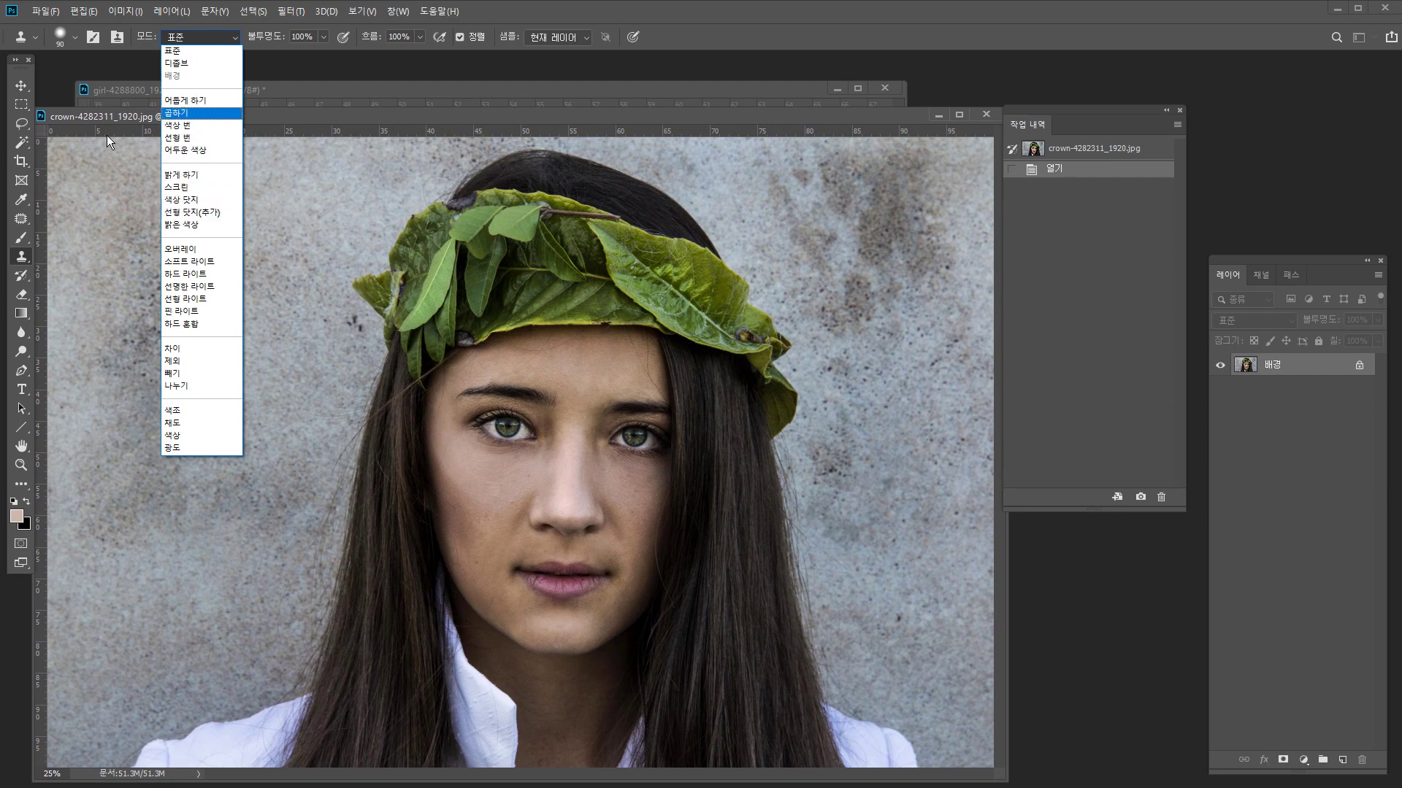
pyautogui.click(124, 121)
pyautogui.click(20, 239)
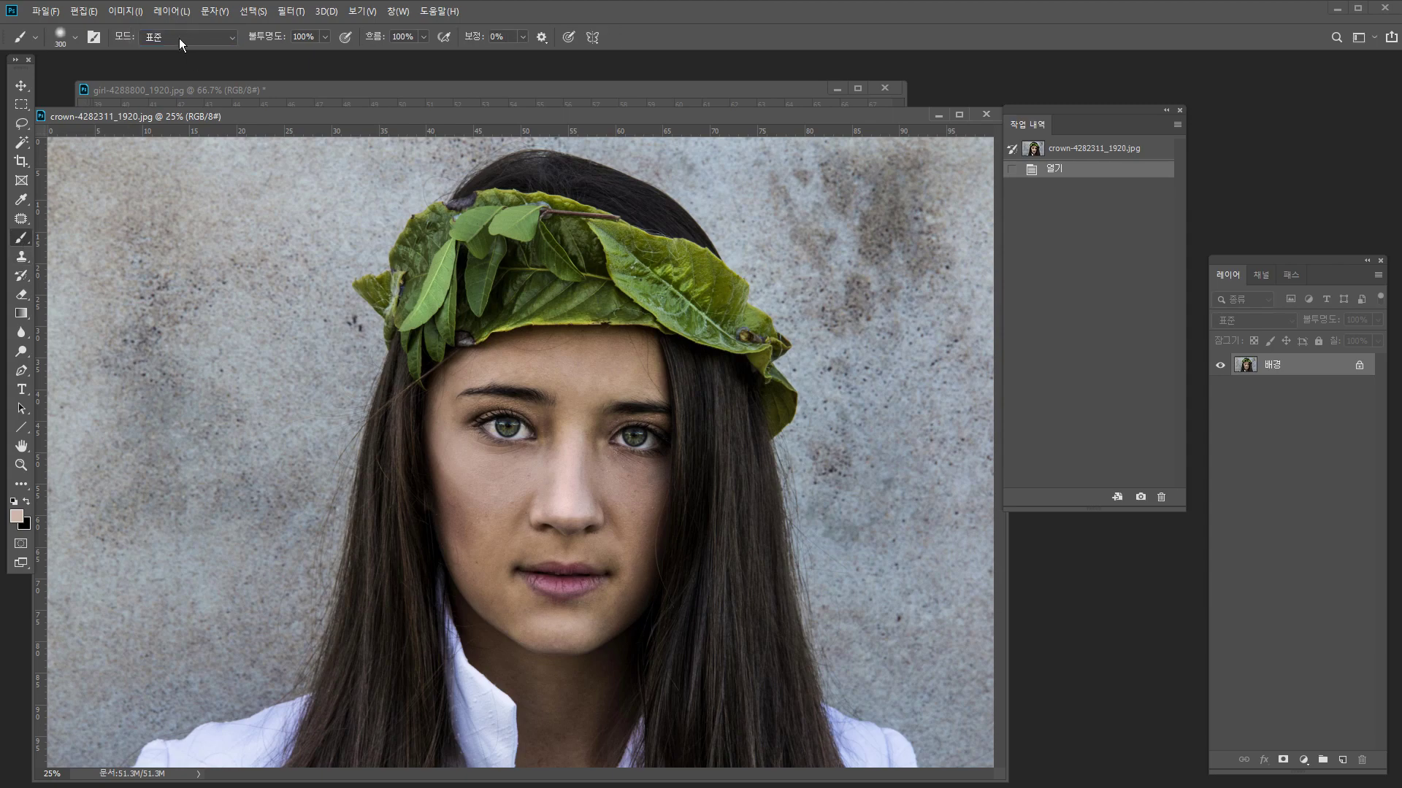
pyautogui.click(178, 38)
pyautogui.click(181, 191)
pyautogui.keyDown('ctrl'); pyautogui.click(314, 384); pyautogui.keyUp('ctrl')
pyautogui.moveTo(335, 395); pyautogui.dragTo(253, 370)
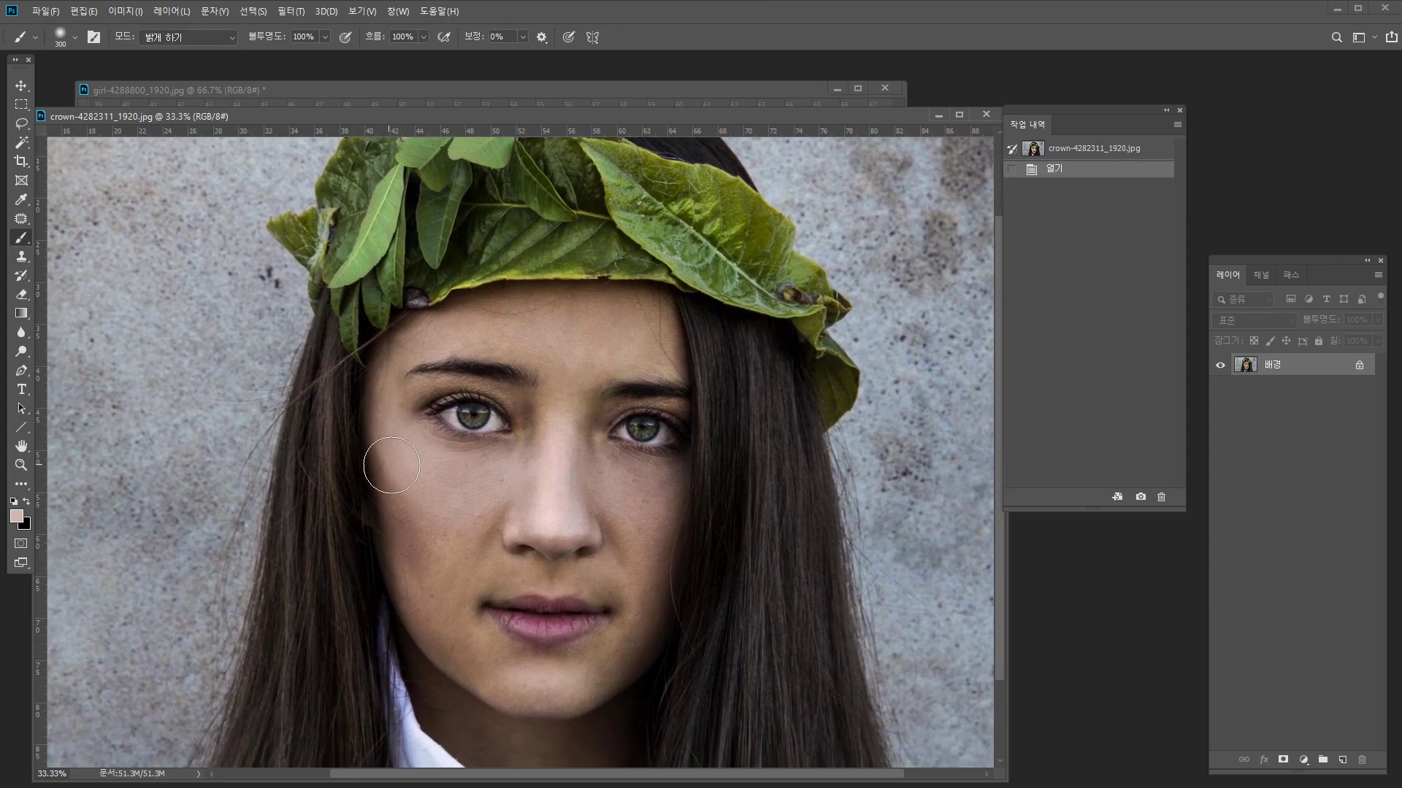
pyautogui.moveTo(431, 475); pyautogui.dragTo(463, 501)
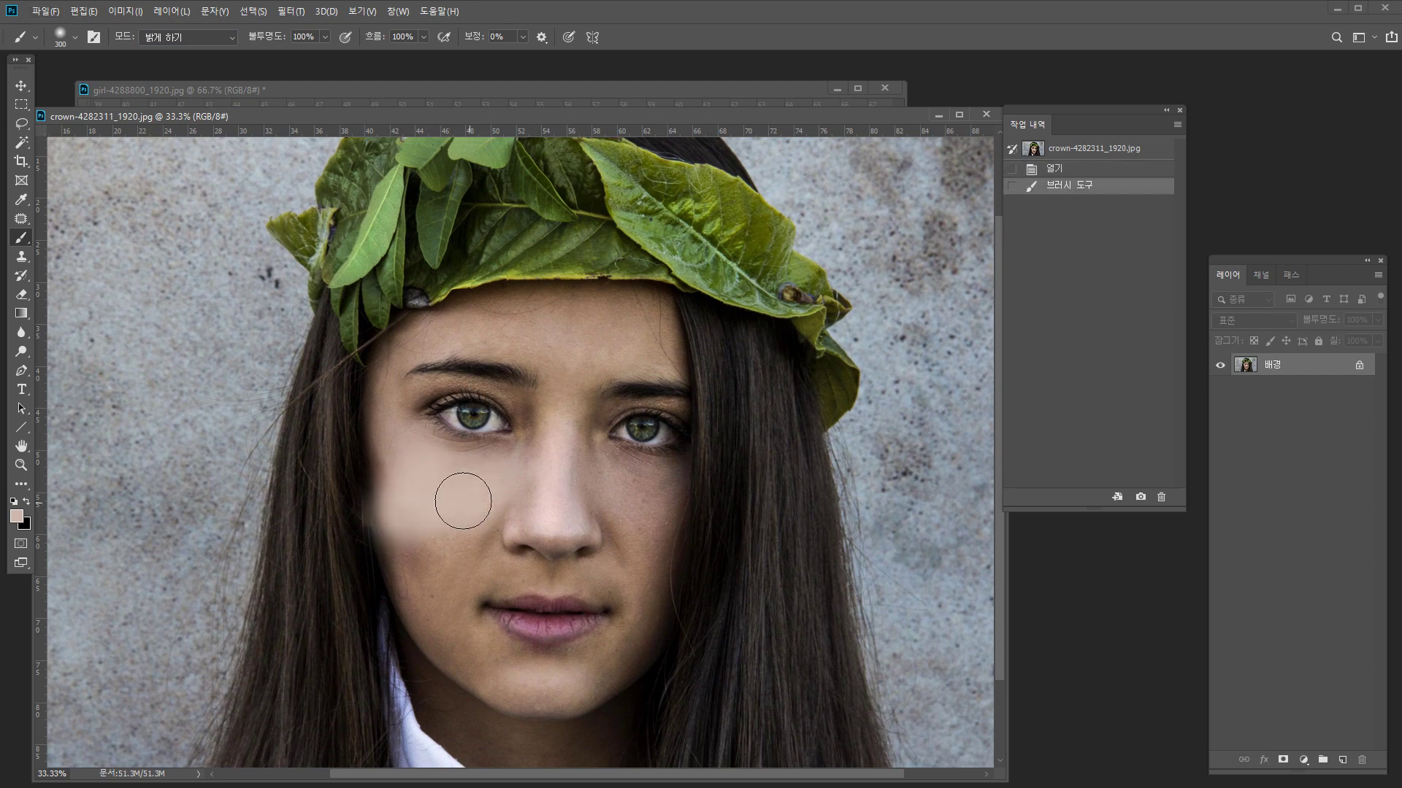
pyautogui.hotkey('ctrl', 'z')
# Paint a diagonal stroke across the cheek and hair in Normal mode with green #648250 sampled from the leaf crown.
pyautogui.click(191, 35)
pyautogui.click(191, 54)
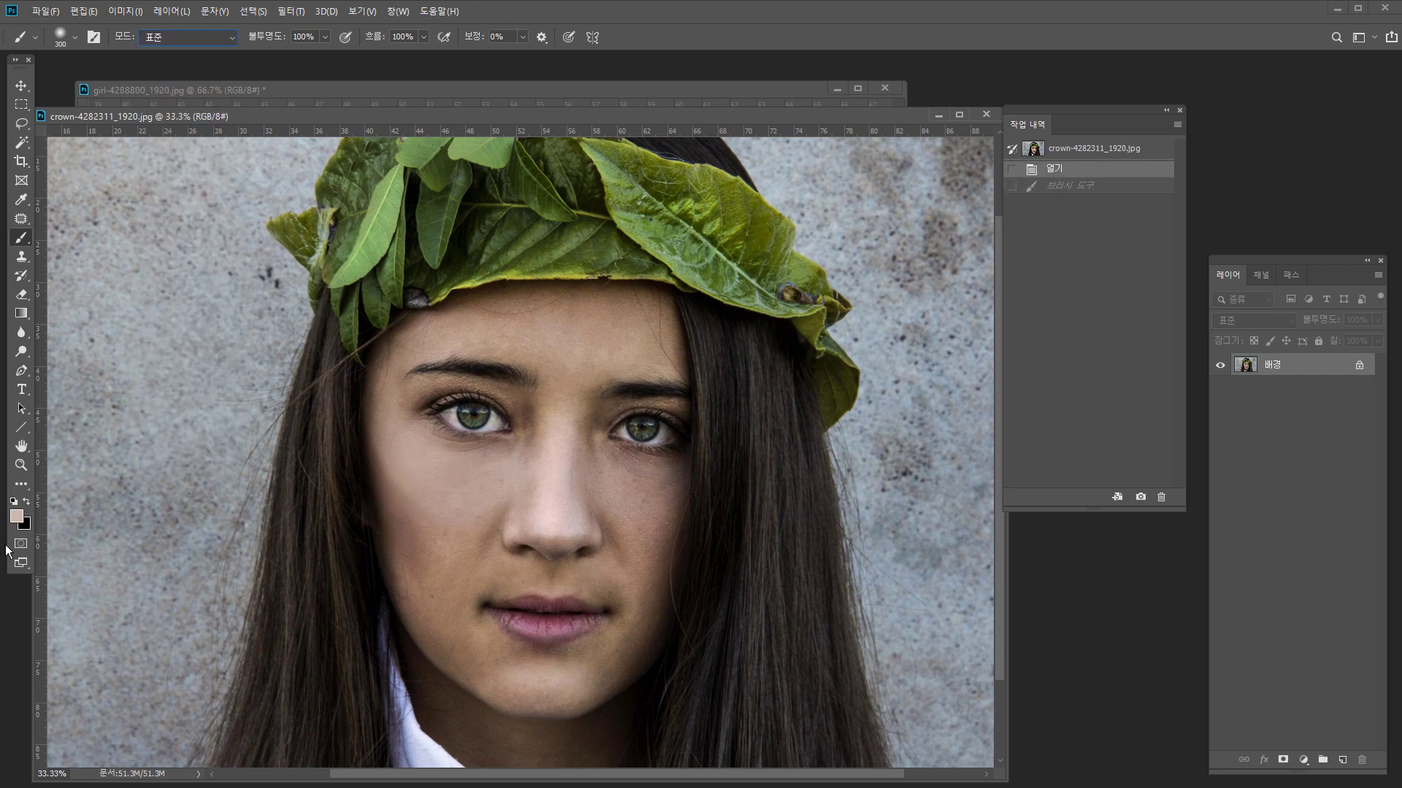
pyautogui.click(16, 517)
pyautogui.click(415, 246)
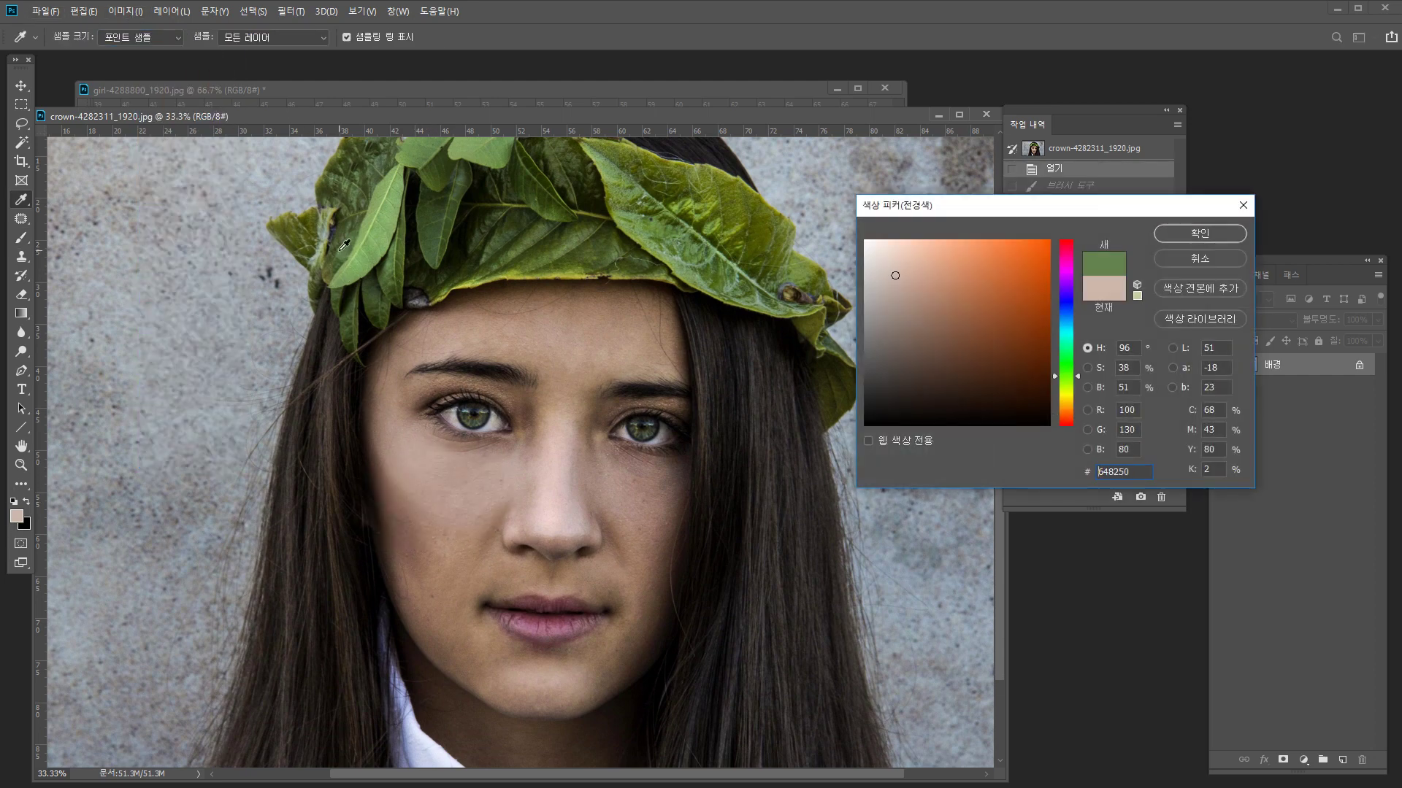
pyautogui.click(1200, 233)
pyautogui.moveTo(473, 471); pyautogui.dragTo(319, 598)
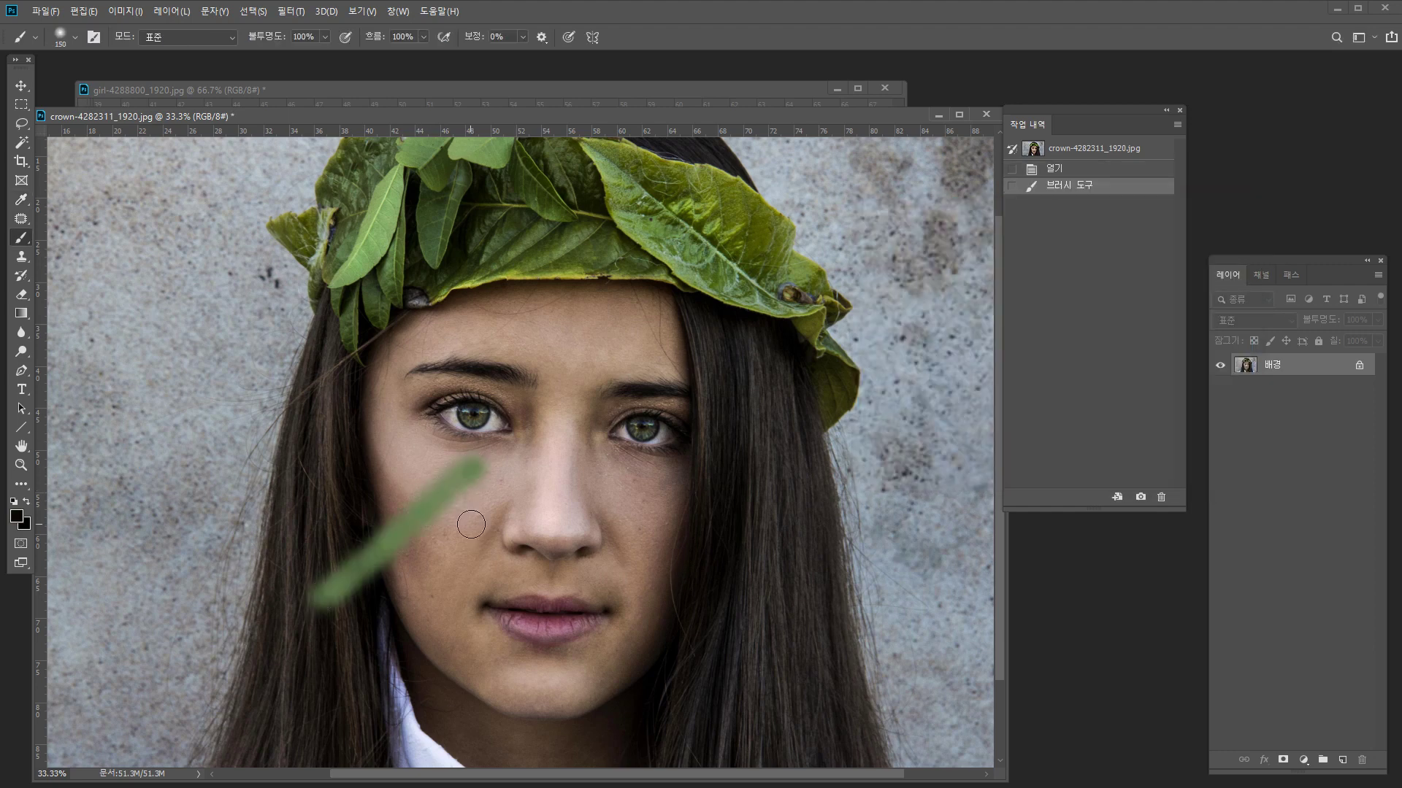
# Paint dark test strokes on the cheek in Normal mode, and undo all the brush strokes on the portrait.
pyautogui.moveTo(471, 524); pyautogui.dragTo(432, 606)
pyautogui.keyDown('alt'); pyautogui.click(360, 479); pyautogui.keyUp('alt')
pyautogui.moveTo(492, 495); pyautogui.dragTo(484, 596)
pyautogui.press('[')
pyautogui.hotkey('ctrl', 'z')
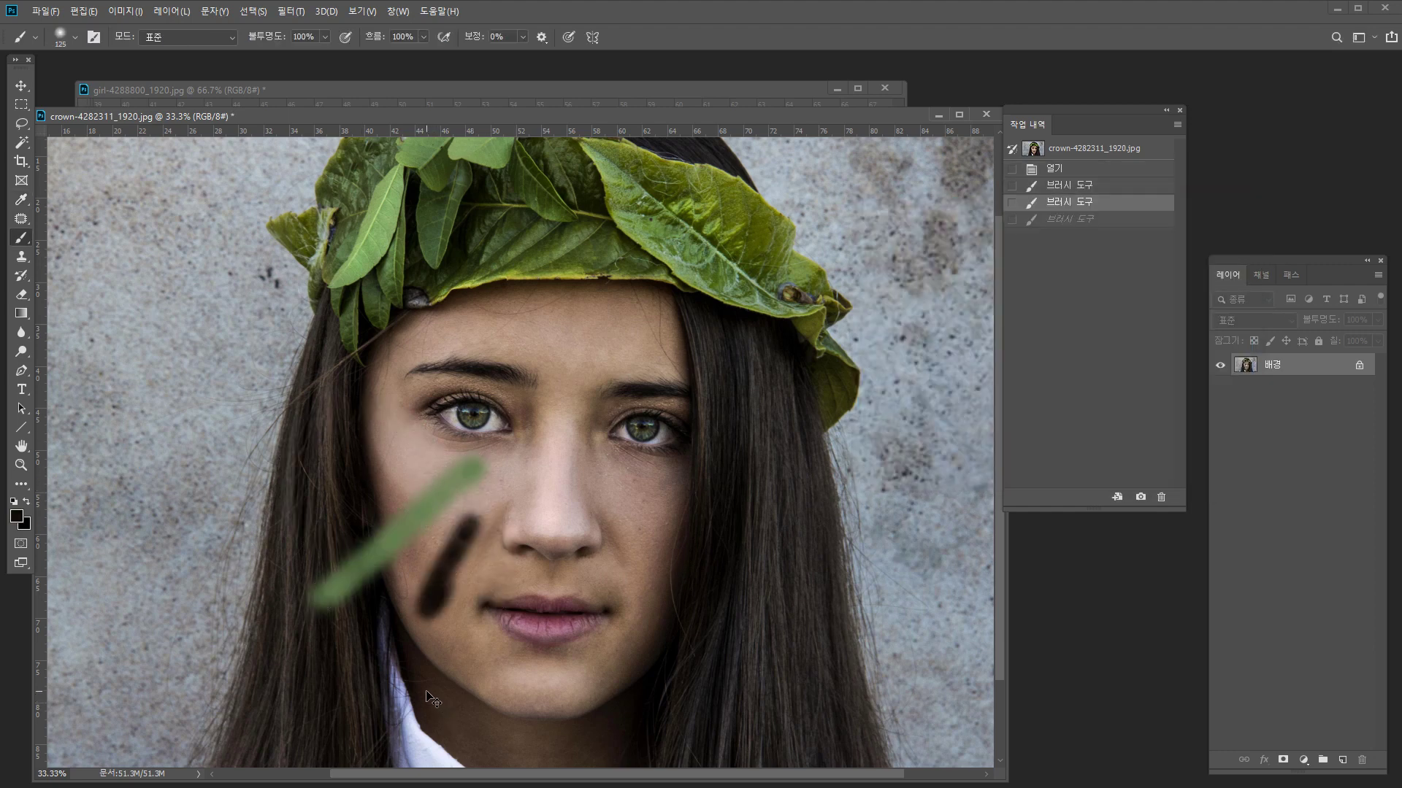
pyautogui.hotkey('ctrl', 'z')
pyautogui.hotkey('ctrl', 'z')
# Paint a white zigzag on the cheek below the eye with the Brush in Lighten mode.
pyautogui.click(174, 37)
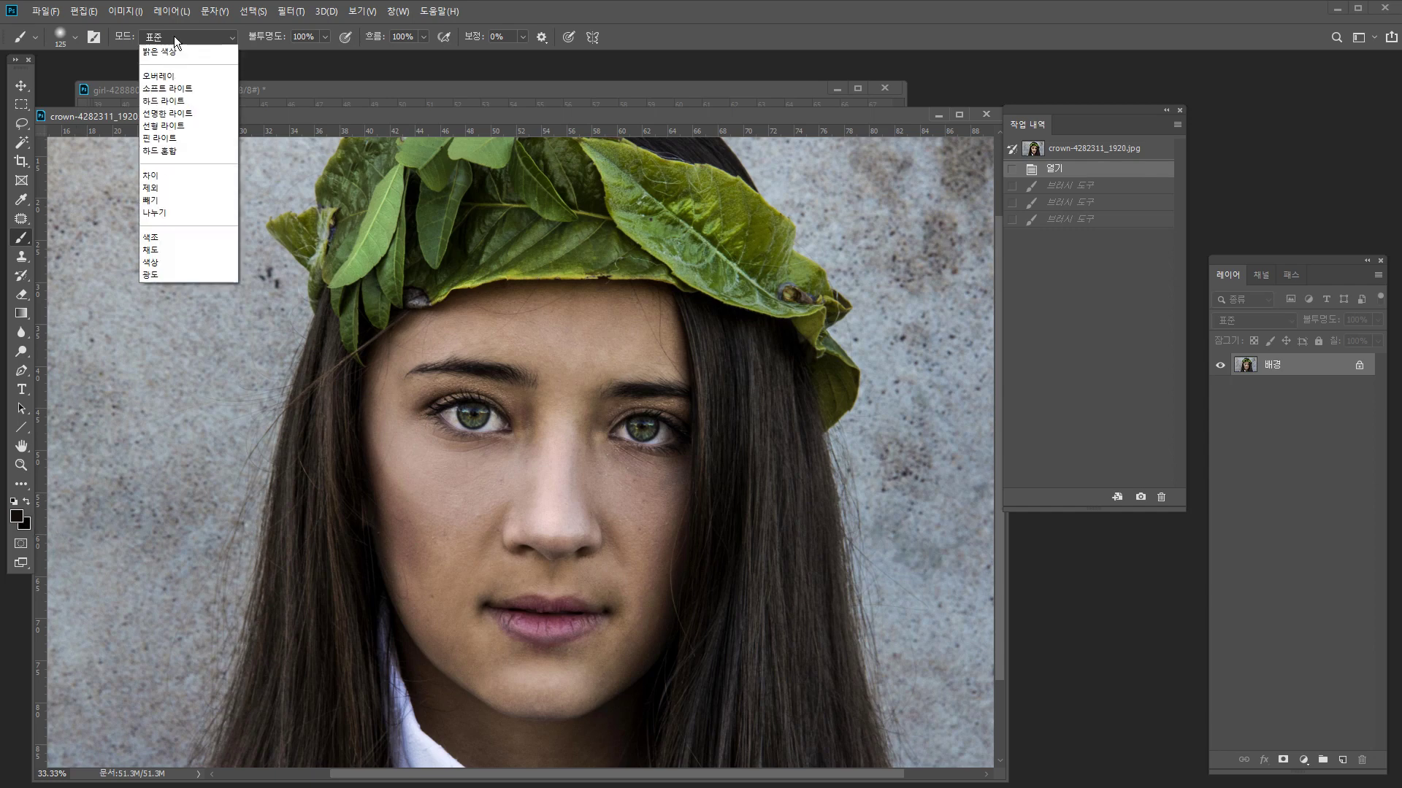
pyautogui.click(195, 190)
pyautogui.keyDown('alt'); pyautogui.click(453, 488); pyautogui.keyUp('alt')
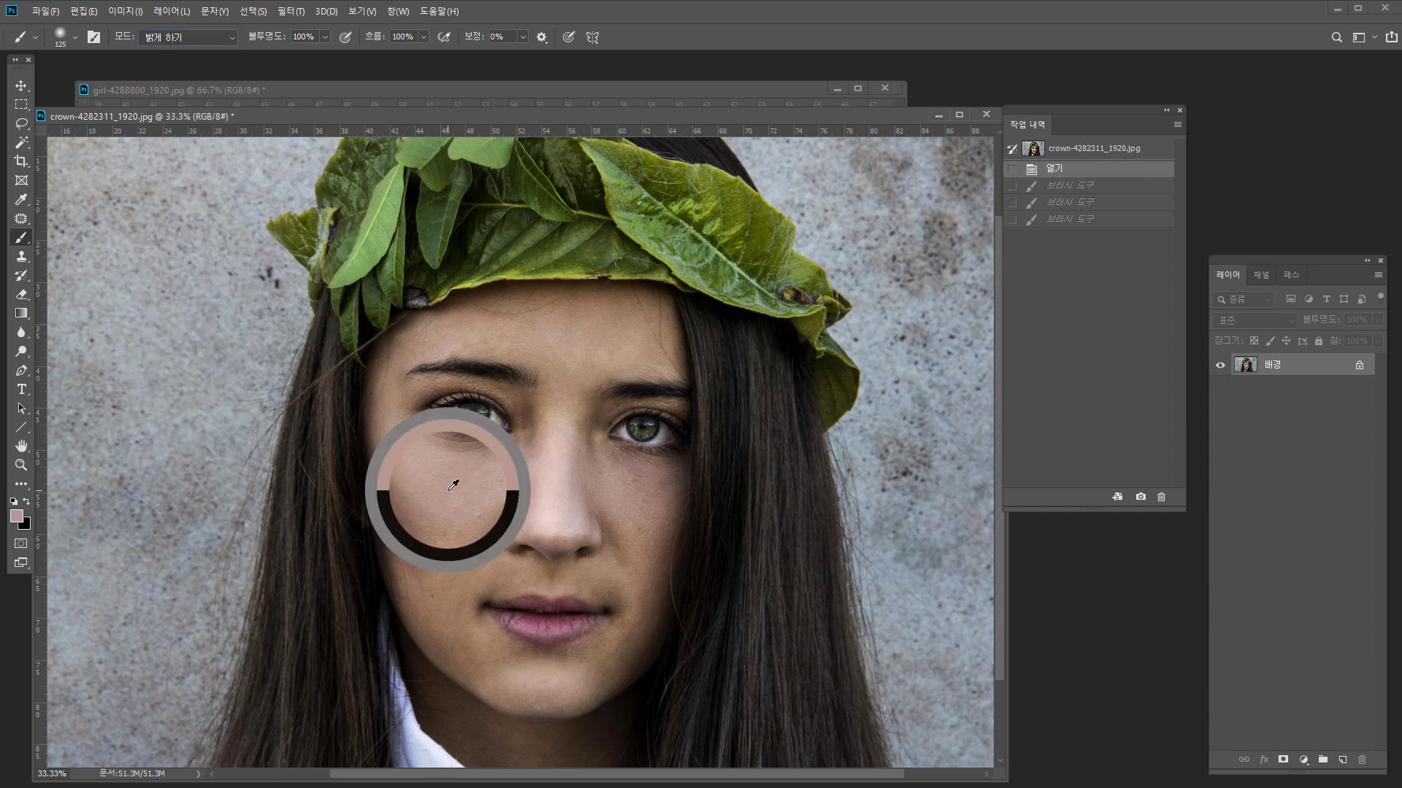
pyautogui.keyDown('alt'); pyautogui.click(448, 490); pyautogui.keyUp('alt')
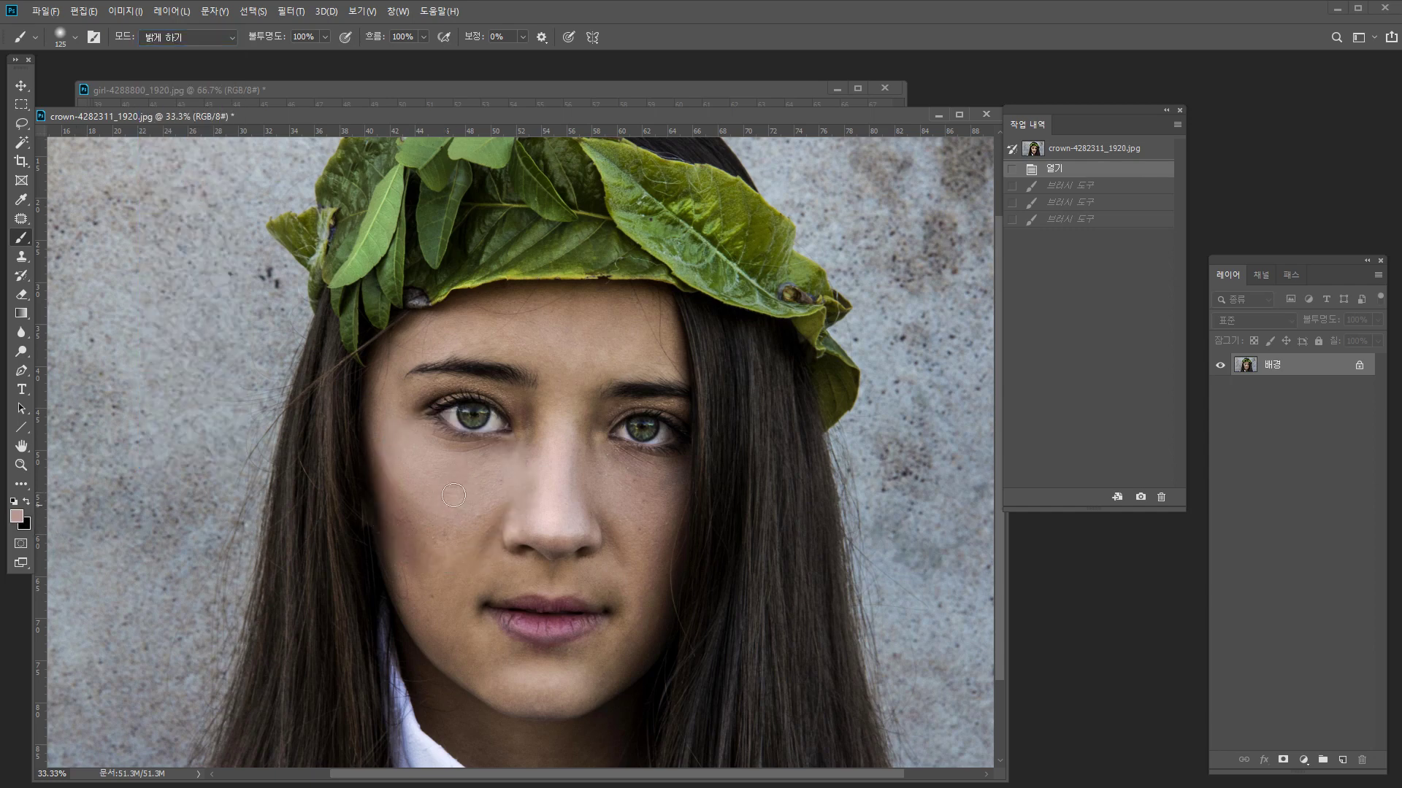
pyautogui.click(22, 515)
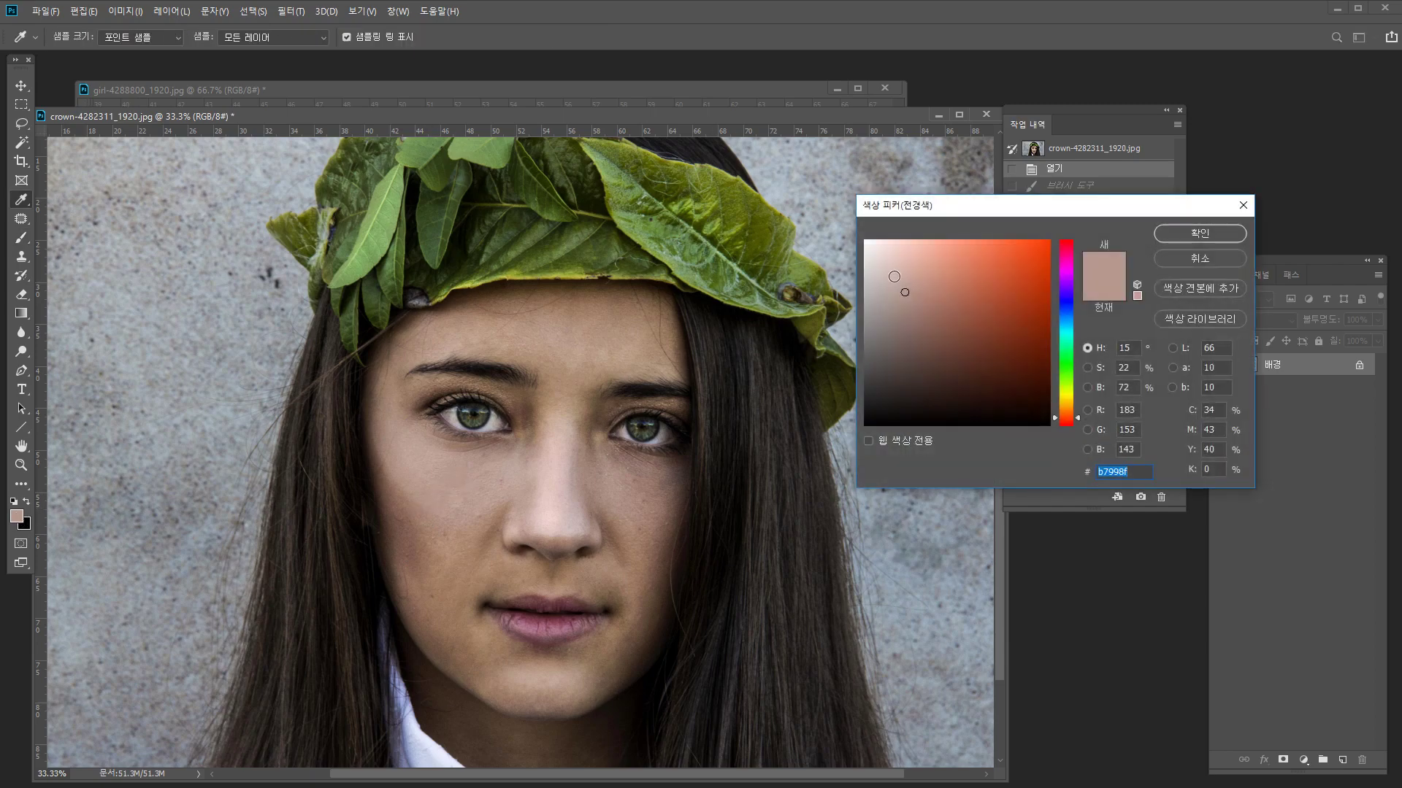
pyautogui.moveTo(894, 277); pyautogui.dragTo(865, 240)
pyautogui.click(1231, 235)
pyautogui.moveTo(420, 471)
pyautogui.mouseDown()
pyautogui.moveTo(451, 487)
pyautogui.moveTo(449, 547)
pyautogui.mouseUp()
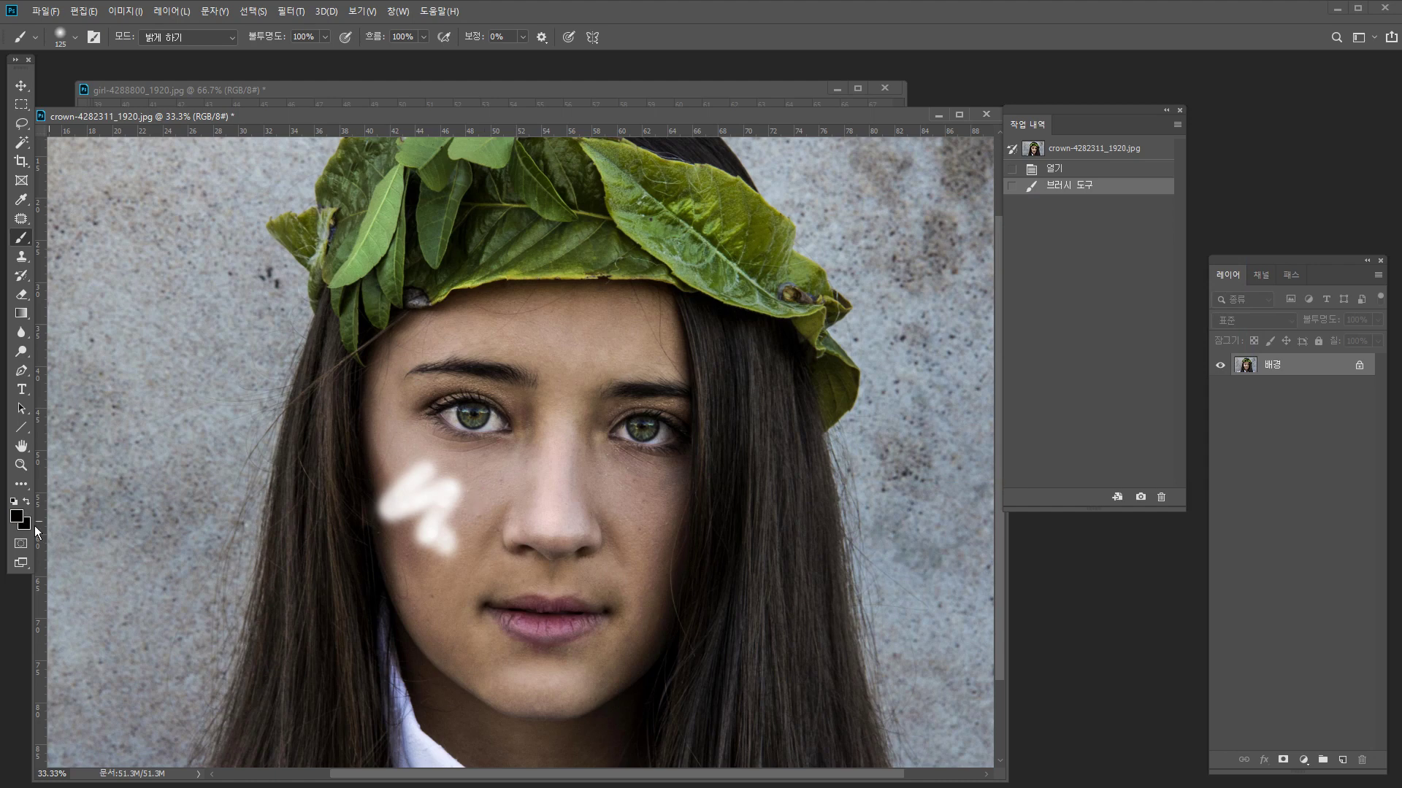
# Dab black over the white zigzag with the Brush in Lighten mode, and undo the dabs.
pyautogui.press(']')
pyautogui.click(453, 557)
pyautogui.click(442, 539)
pyautogui.click(451, 520)
pyautogui.click(474, 501)
pyautogui.click(462, 488)
pyautogui.click(431, 501)
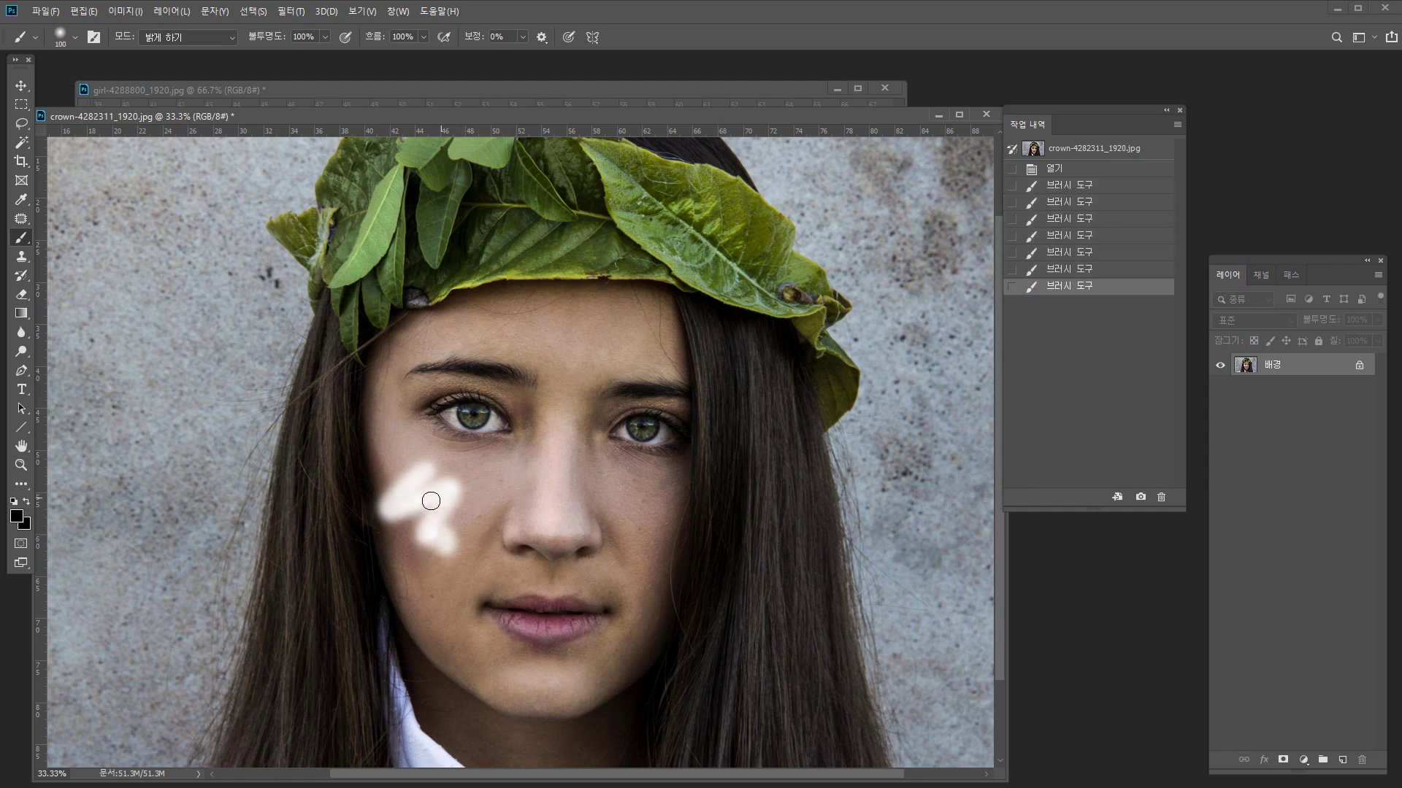
pyautogui.click(394, 509)
pyautogui.hotkey('ctrl', 'z')
pyautogui.hotkey('ctrl', 'z')
pyautogui.hotkey('ctrl', 'z')
pyautogui.hotkey('ctrl', 'z')
pyautogui.hotkey('ctrl', 'z')
pyautogui.hotkey('ctrl', 'z')
pyautogui.hotkey('ctrl', 'z')
pyautogui.hotkey('ctrl', 'z')
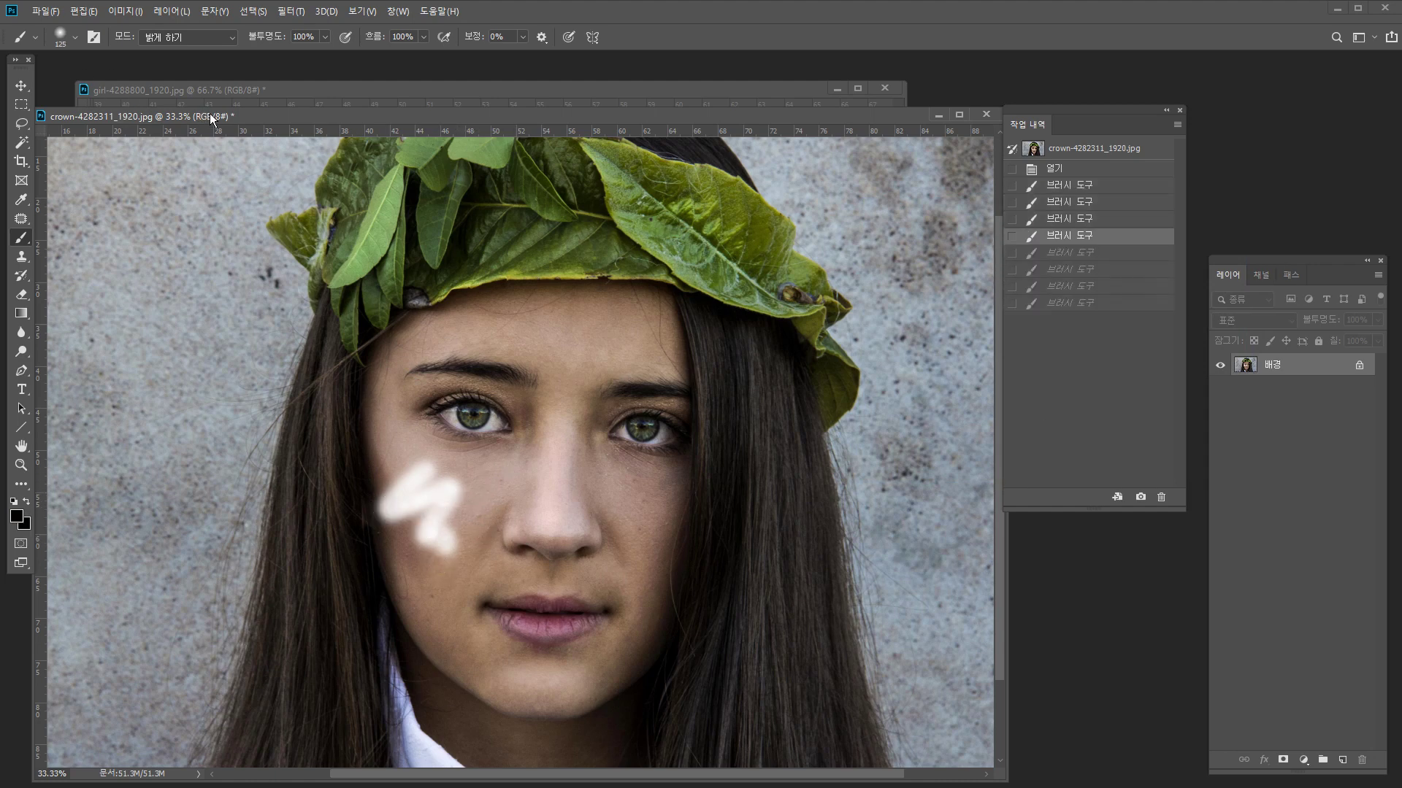
# Switch back to girl-4288800_1920.jpg and activate the Clone Stamp tool.
pyautogui.click(213, 91)
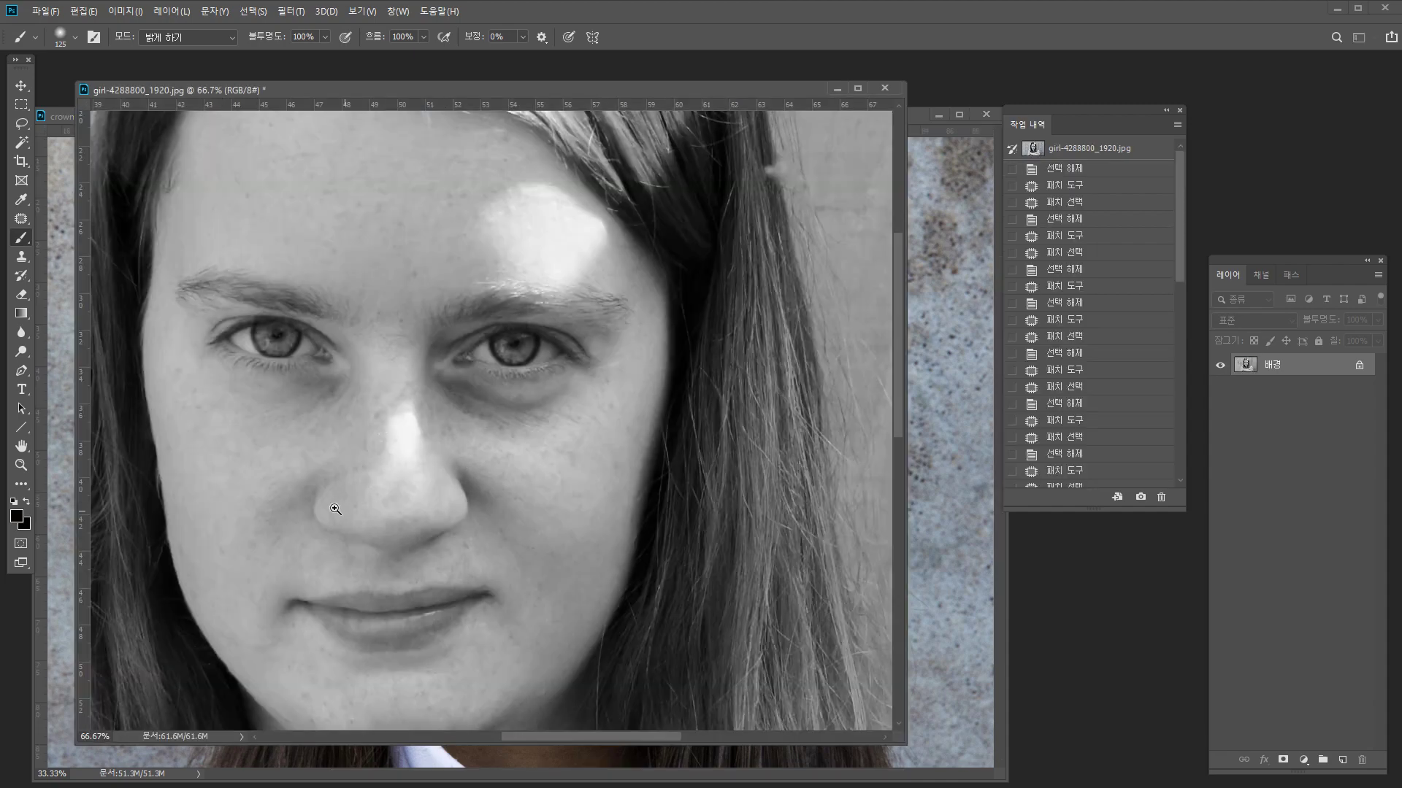
pyautogui.keyDown('ctrl'); pyautogui.click(240, 501); pyautogui.keyUp('ctrl')
pyautogui.moveTo(322, 533); pyautogui.dragTo(328, 507)
pyautogui.click(21, 256)
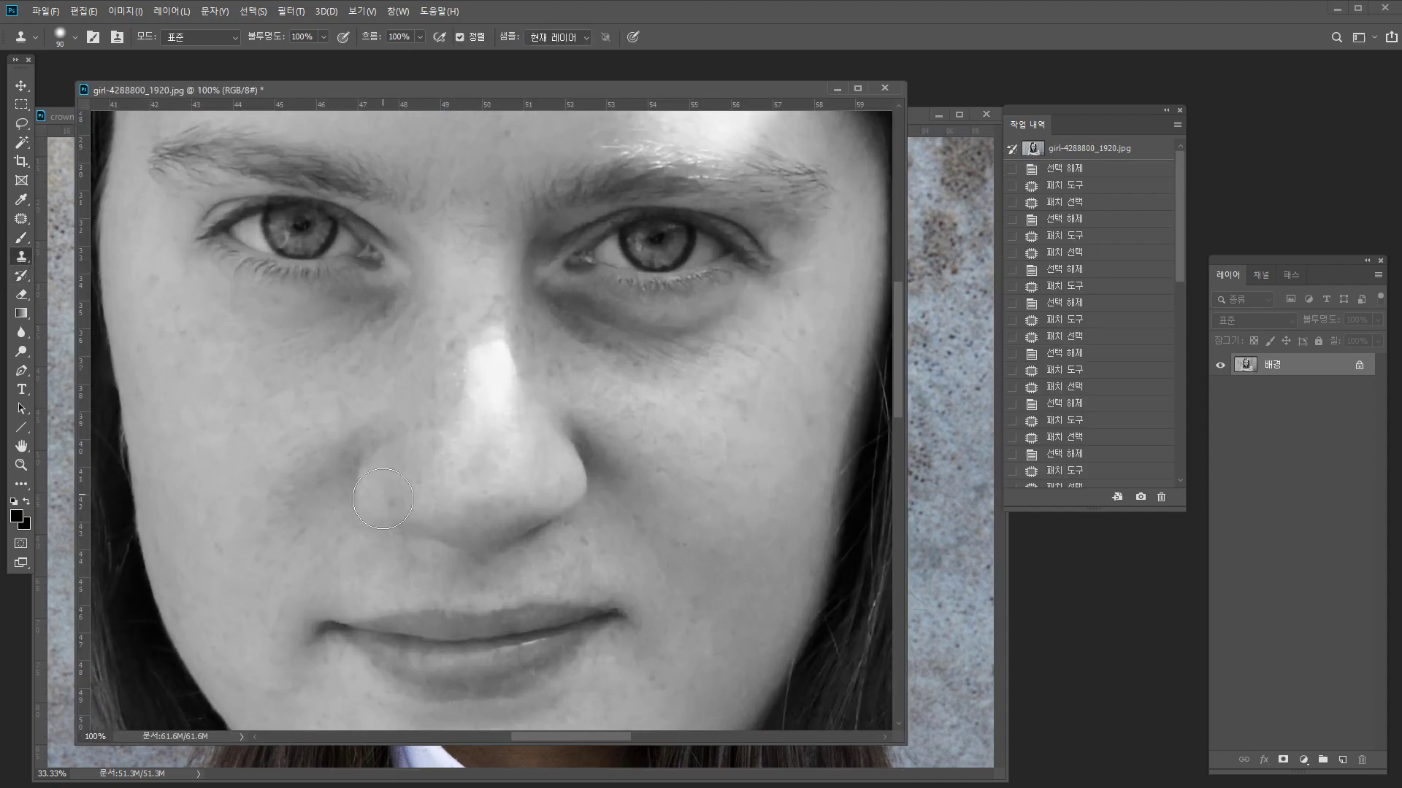
# Try cloning sampled cheek skin over the shadow beside the nose in Normal mode, and undo the clone strokes.
pyautogui.click(295, 502)
pyautogui.keyDown('alt'); pyautogui.click(305, 427); pyautogui.keyUp('alt')
pyautogui.click(334, 440)
pyautogui.click(313, 471)
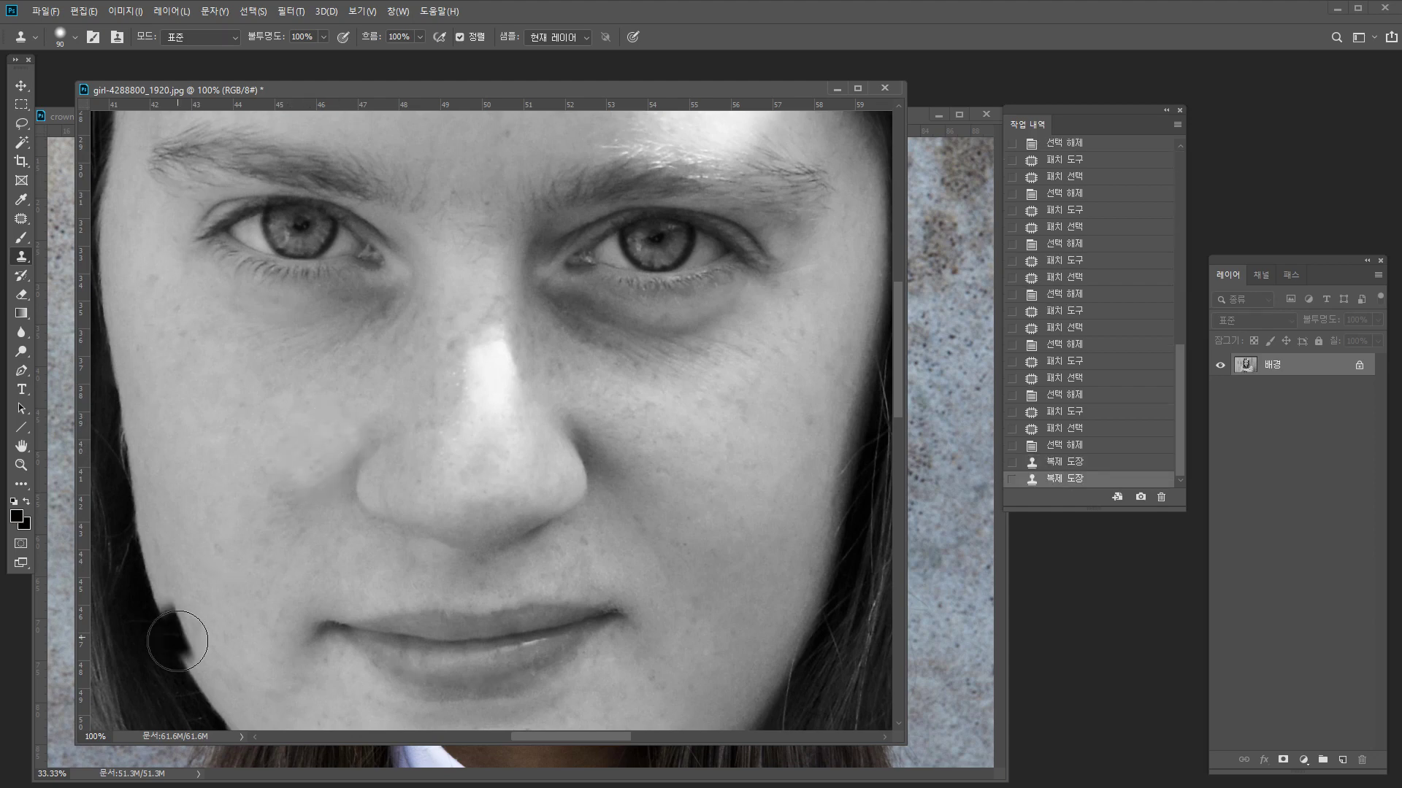
pyautogui.hotkey('ctrl', 'z')
pyautogui.hotkey('ctrl', 'z')
# Brighten the shadow on the cheek beside the nose with nearby skin, using the Clone Stamp in Lighten mode at 24% opacity.
pyautogui.click(203, 38)
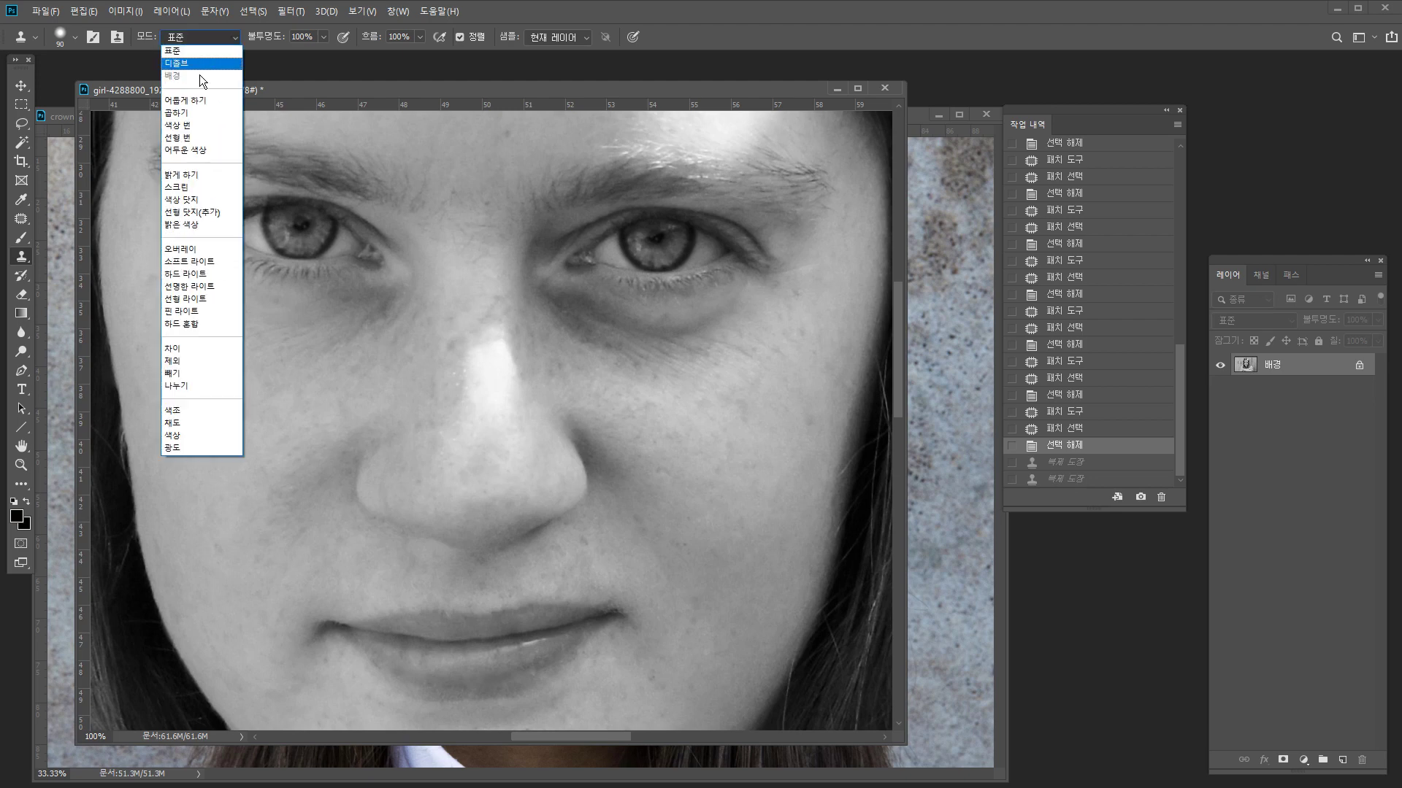
pyautogui.click(191, 175)
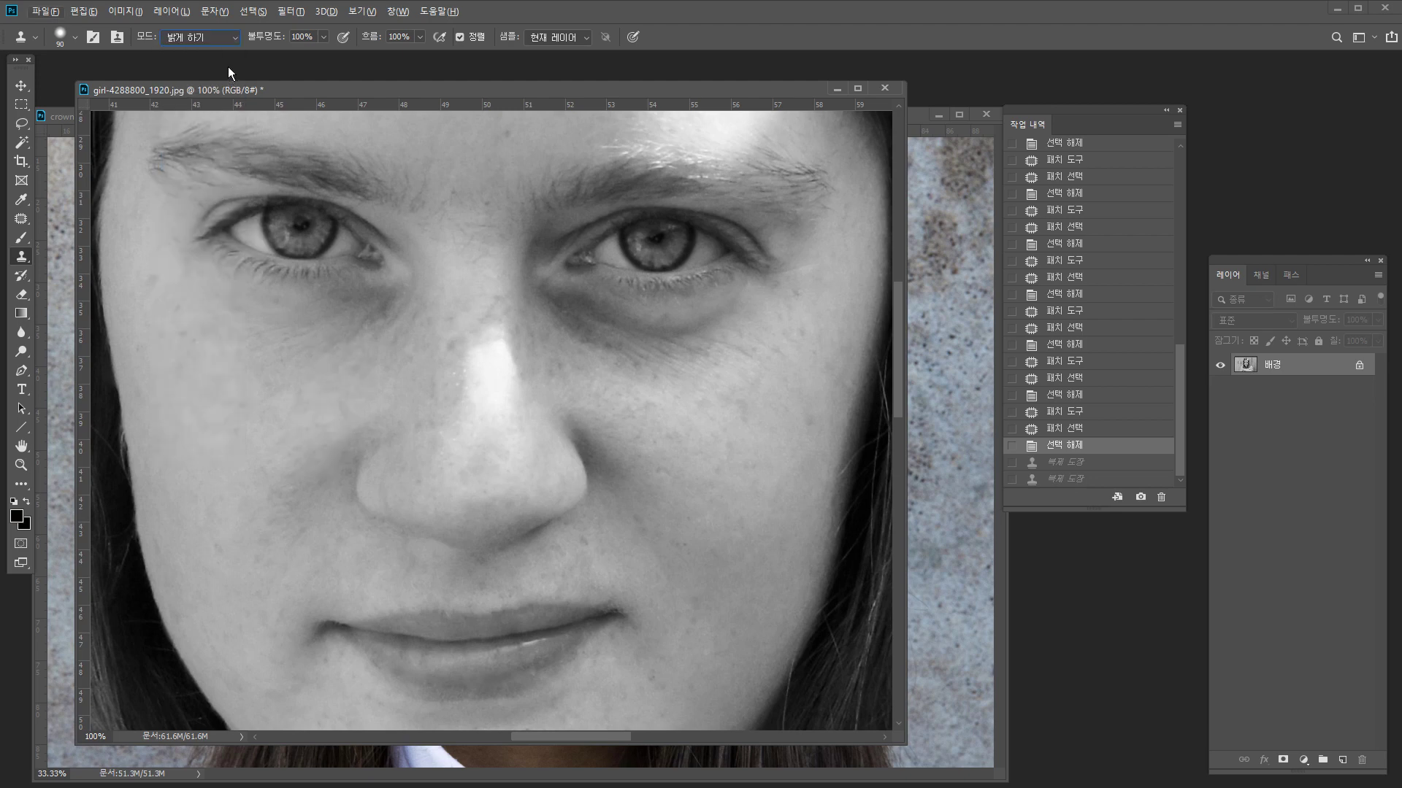
pyautogui.write('24')
pyautogui.click(339, 442)
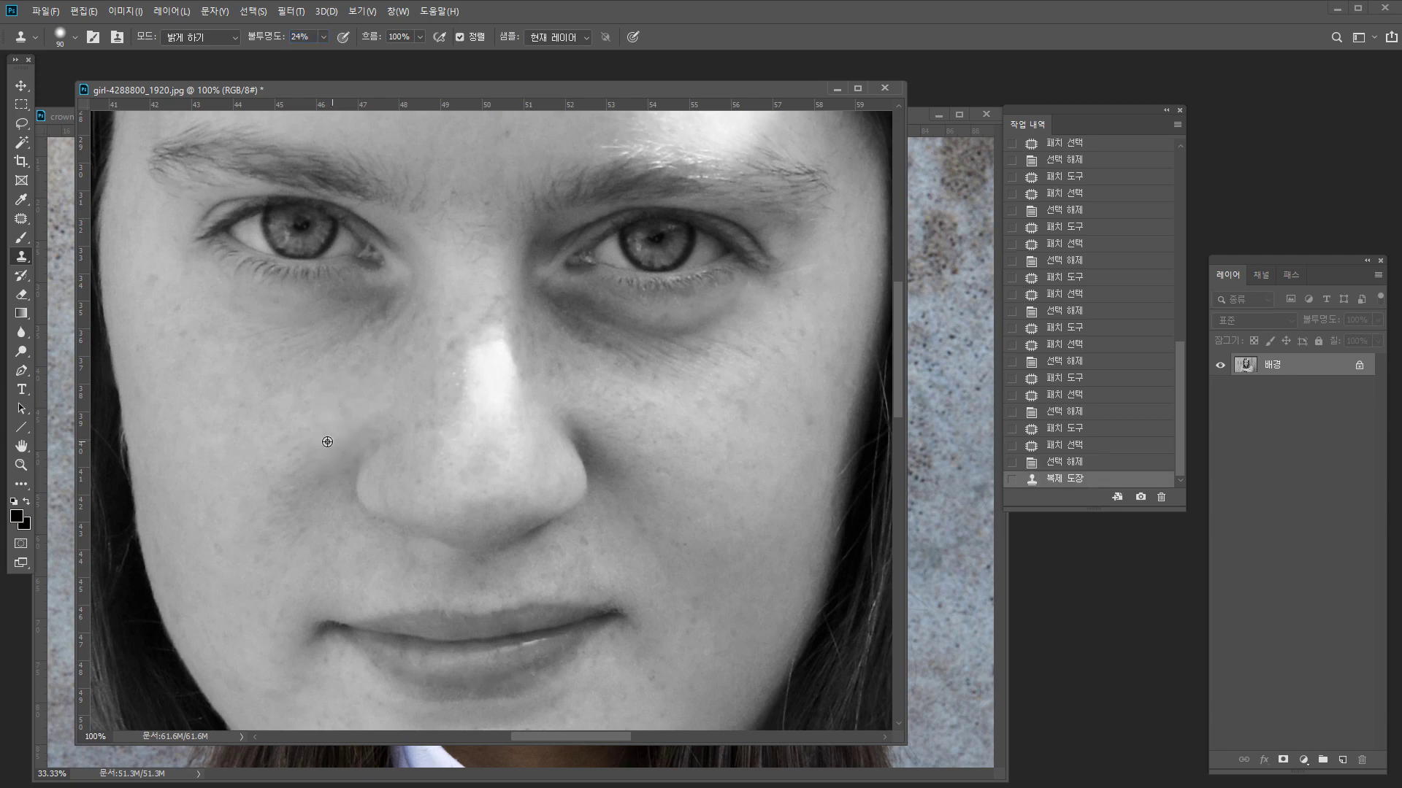
pyautogui.keyDown('alt'); pyautogui.click(328, 442); pyautogui.keyUp('alt')
pyautogui.click(336, 459)
pyautogui.keyDown('alt'); pyautogui.click(294, 466); pyautogui.keyUp('alt')
pyautogui.click(319, 475)
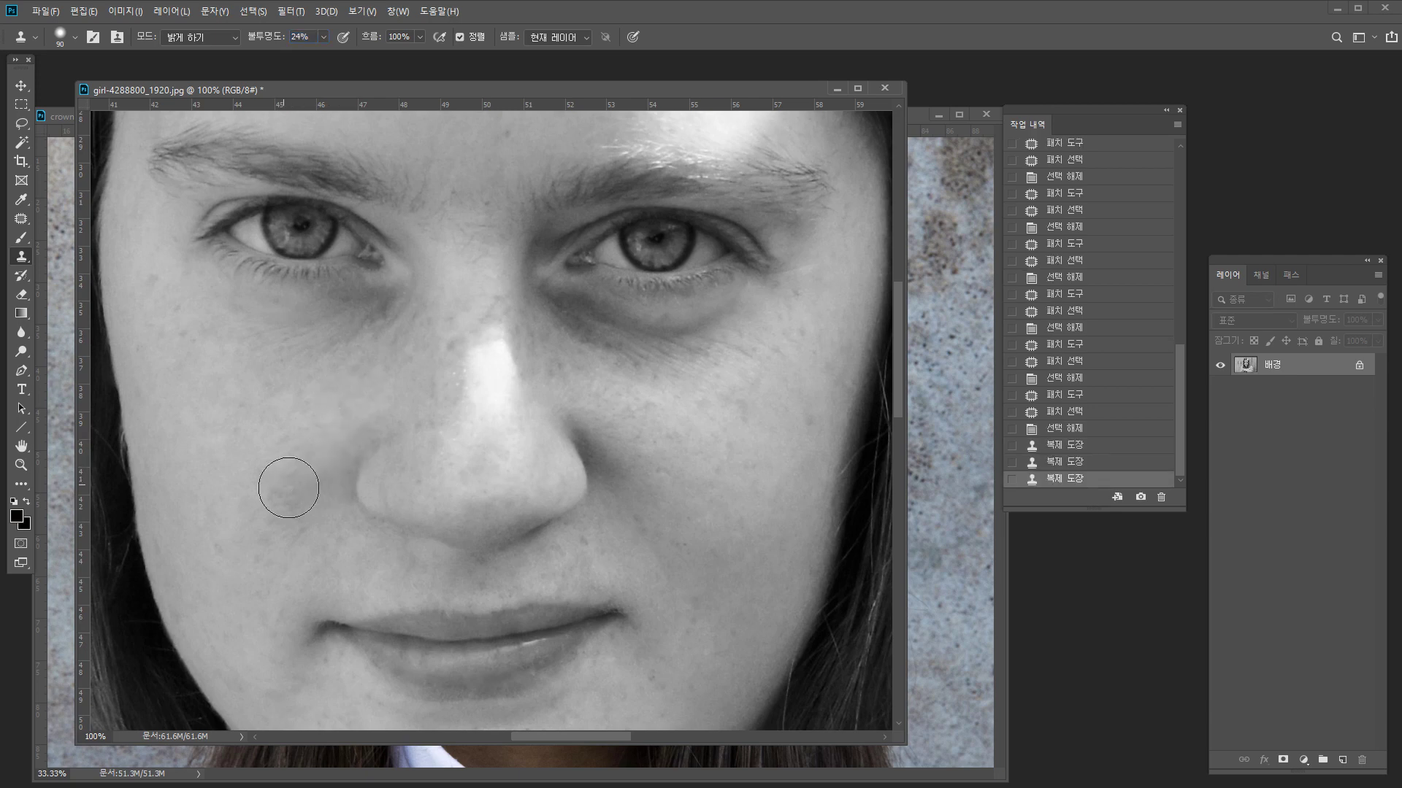
pyautogui.click(304, 494)
pyautogui.click(289, 524)
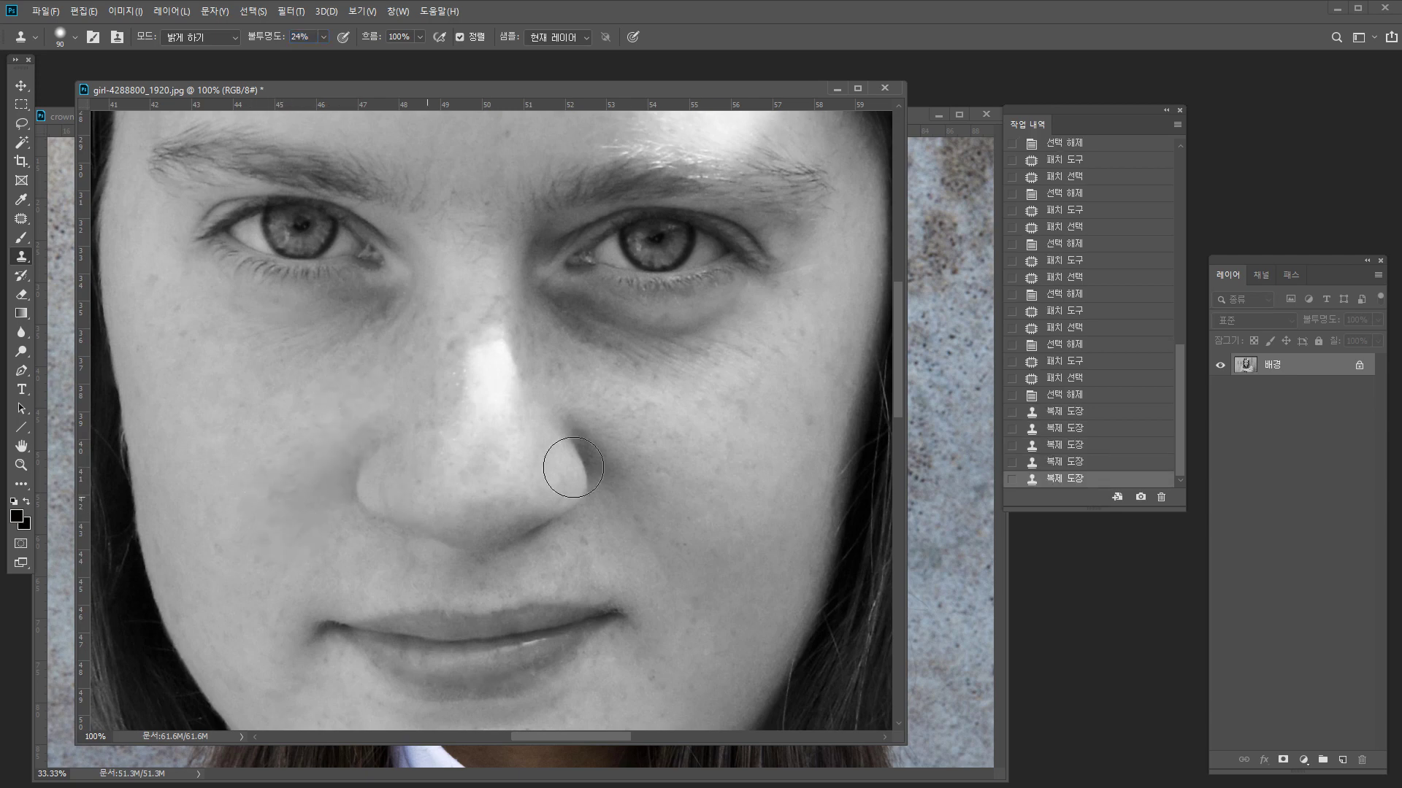
# Brighten the shadow on the other side of the nose with nearby cheek skin, using a Clone Stamp brush size of 70.
pyautogui.press('[')
pyautogui.press('[')
pyautogui.click(613, 438)
pyautogui.click(628, 447)
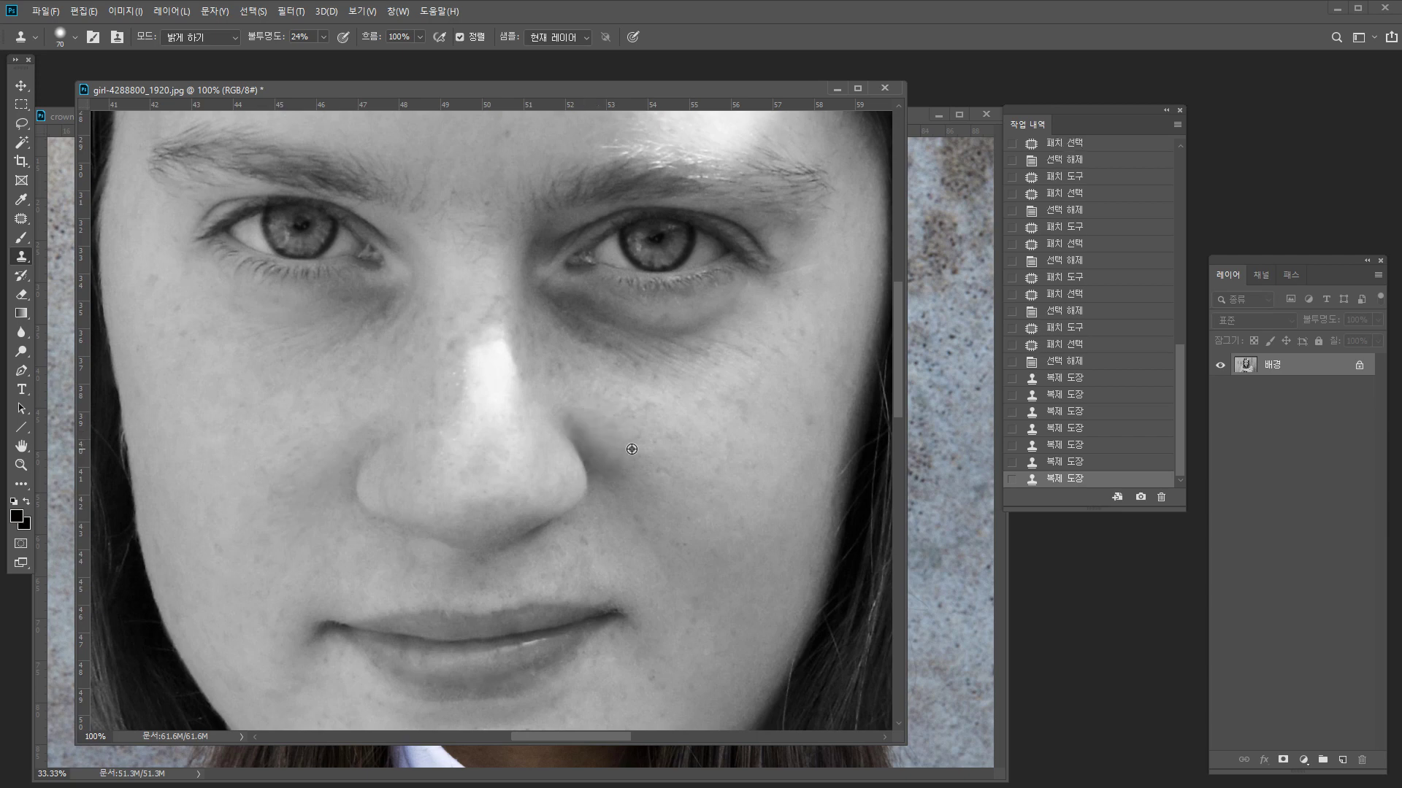
pyautogui.keyDown('alt'); pyautogui.click(631, 449); pyautogui.keyUp('alt')
pyautogui.click(611, 466)
pyautogui.keyDown('alt'); pyautogui.click(645, 466); pyautogui.keyUp('alt')
pyautogui.click(621, 481)
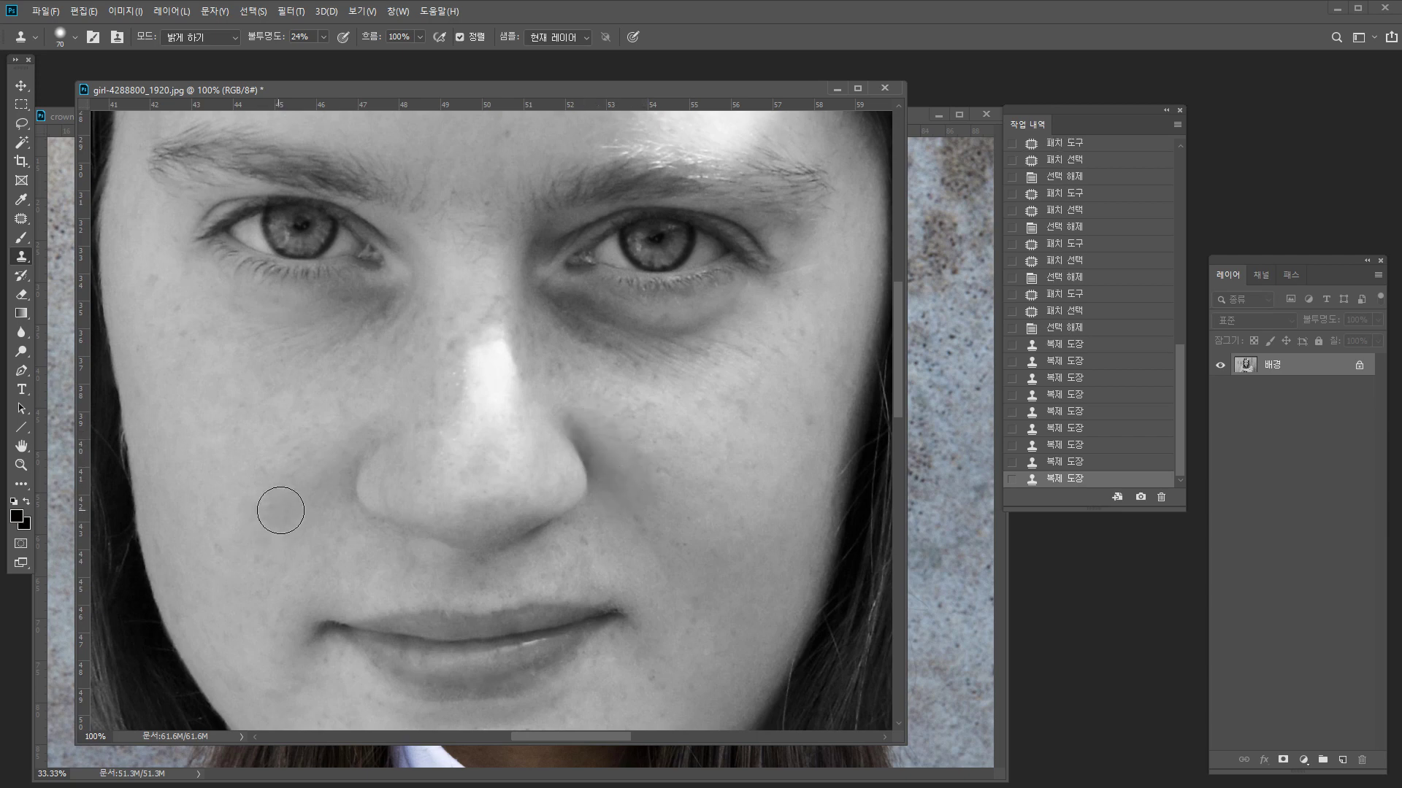
# Try cloning skin over the shadow at the nostril's edge in Normal mode at 100% opacity, and undo the stroke.
pyautogui.scroll(1, 614, 482)
pyautogui.click(212, 34)
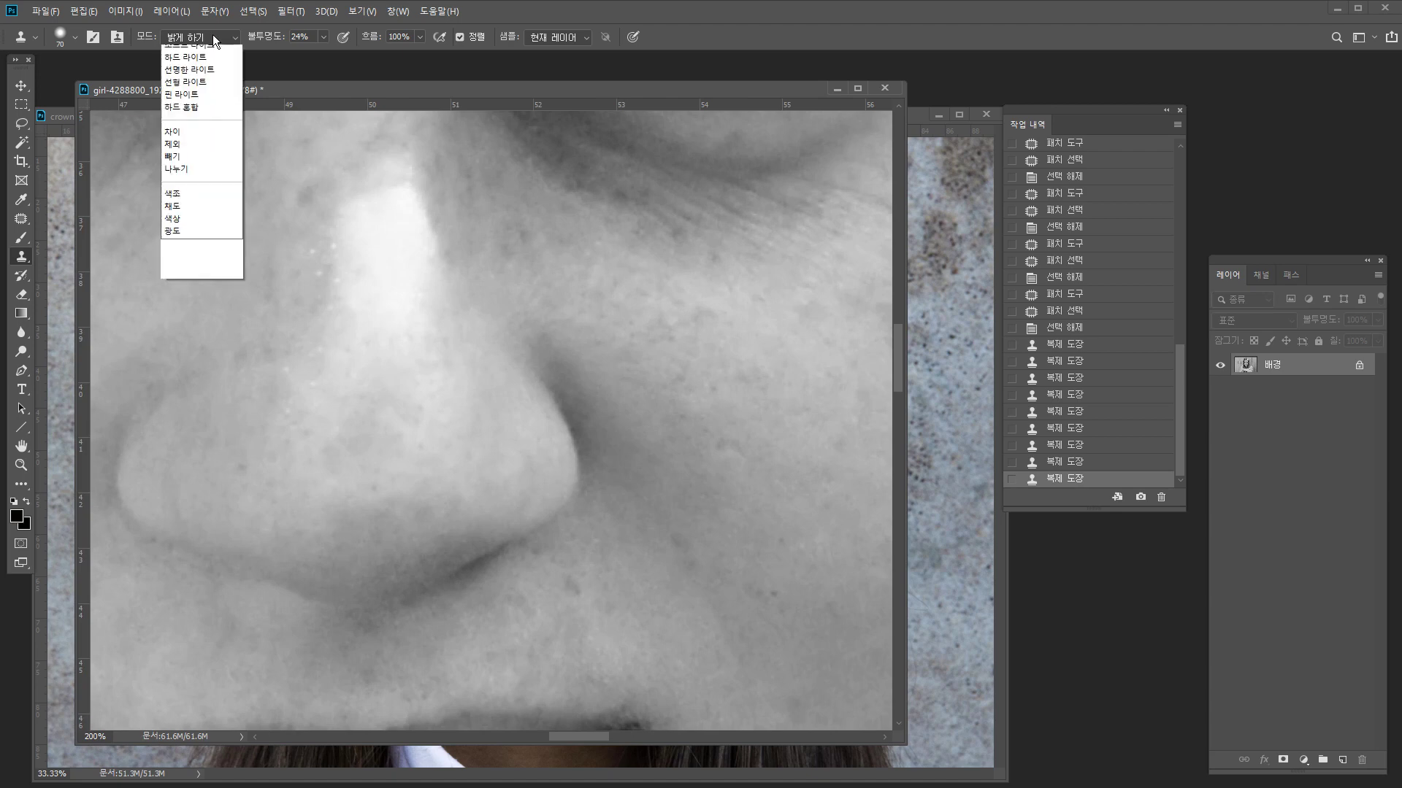
pyautogui.scroll(5, 200, 110)
pyautogui.click(193, 53)
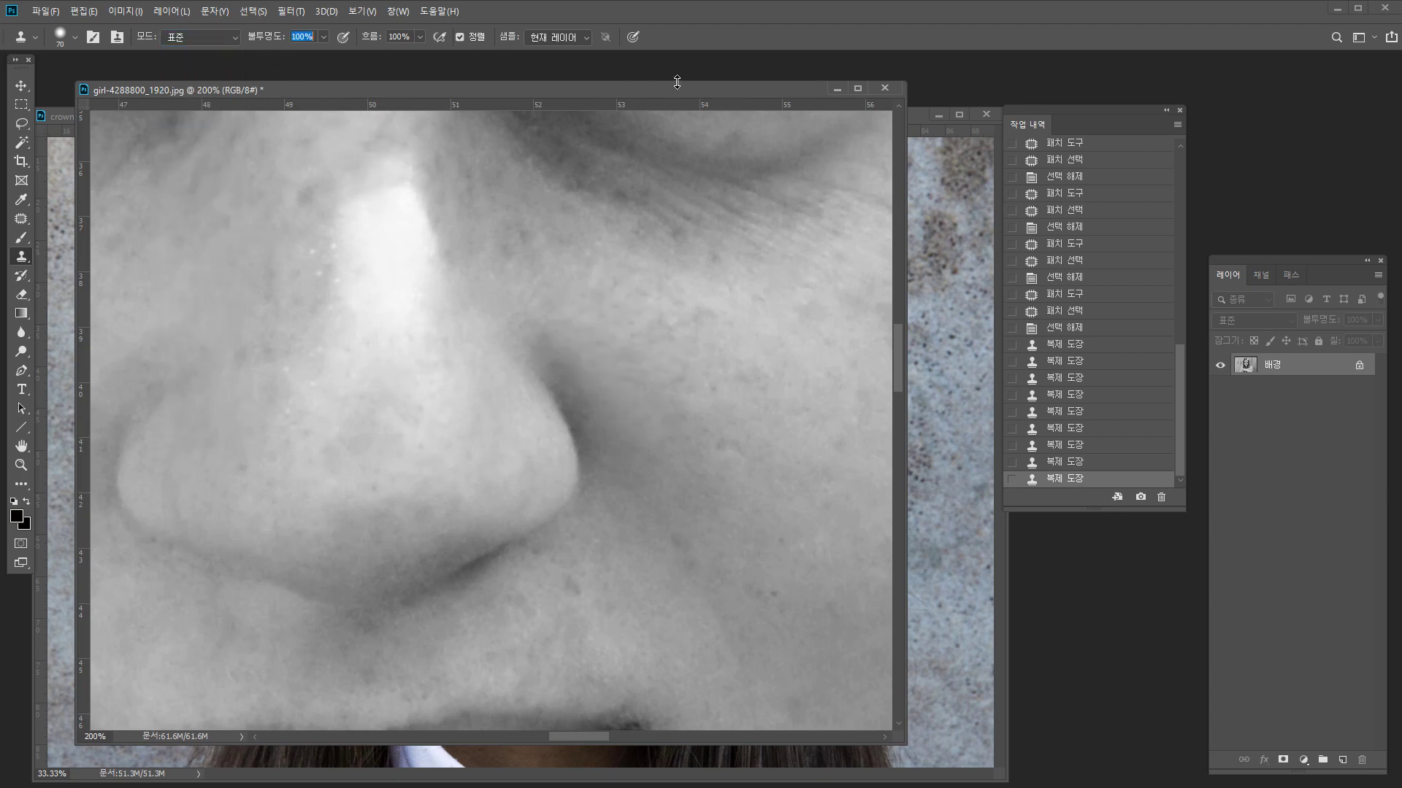
pyautogui.press('Return')
pyautogui.moveTo(556, 406)
pyautogui.mouseDown()
pyautogui.moveTo(558, 437)
pyautogui.moveTo(581, 441)
pyautogui.mouseUp()
pyautogui.hotkey('ctrl', 'z')
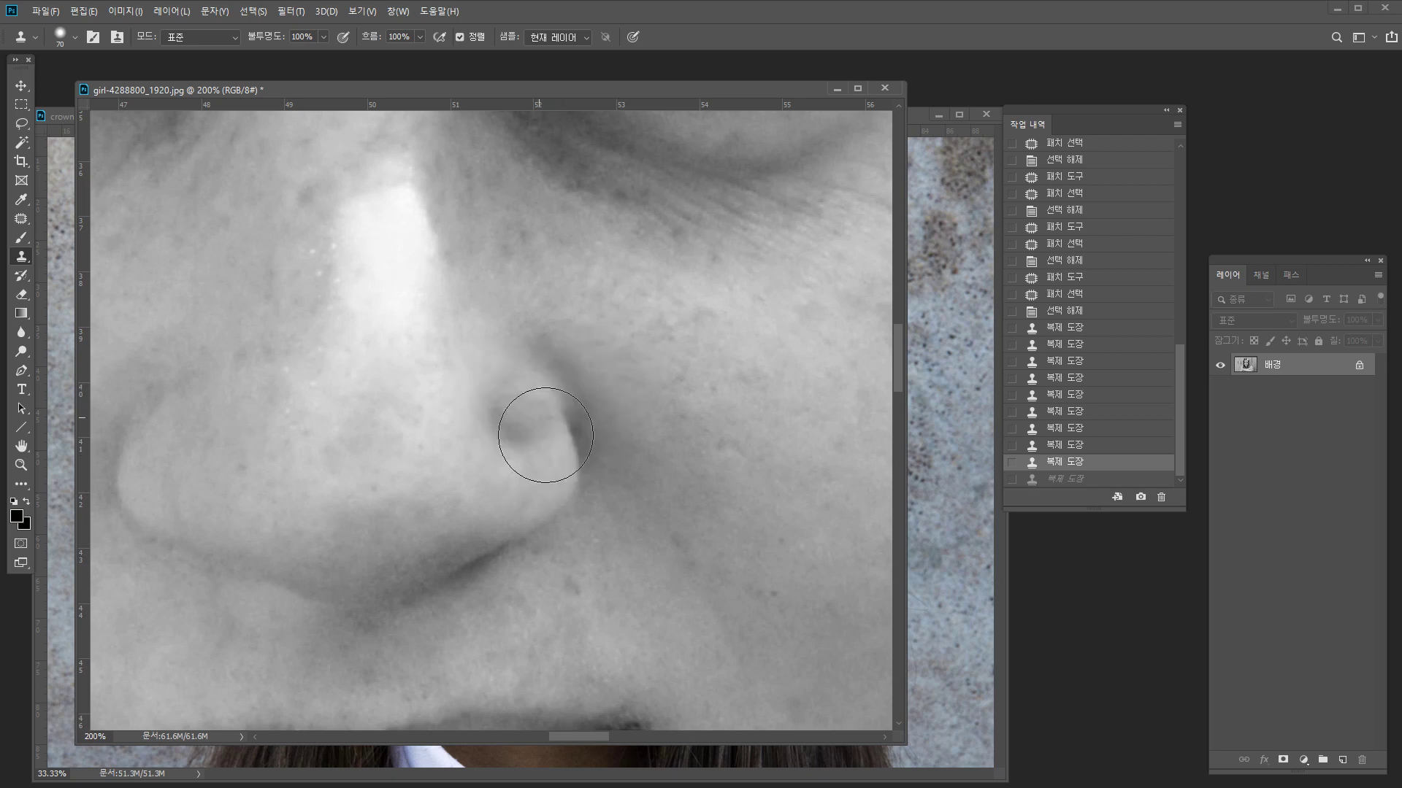
# Try cloning cheek skin over the shadow beside the nostril in Lighten mode at 100% opacity with brush size 90, and undo the stroke.
pyautogui.moveTo(204, 485); pyautogui.dragTo(326, 491)
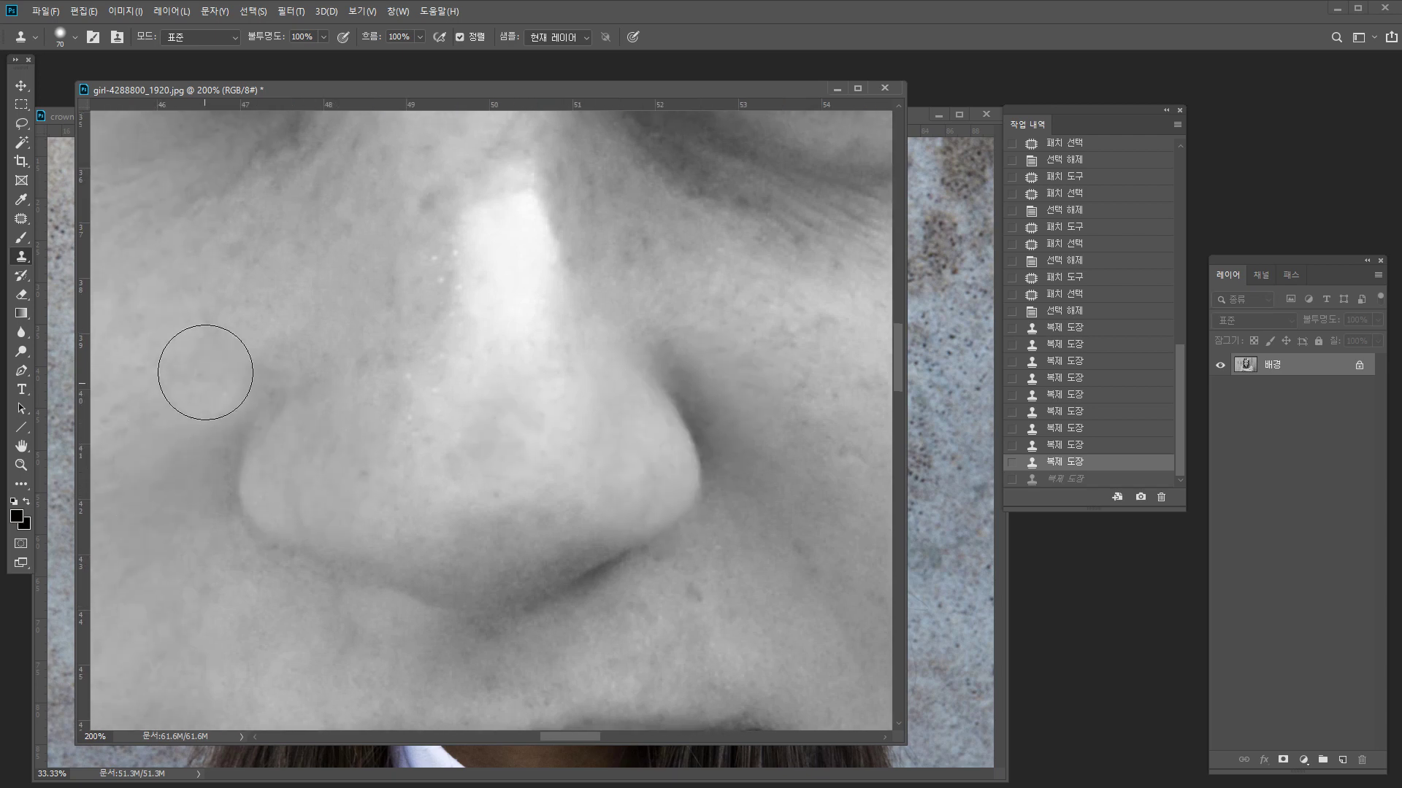
pyautogui.hscroll(-3, 201, 373)
pyautogui.click(219, 44)
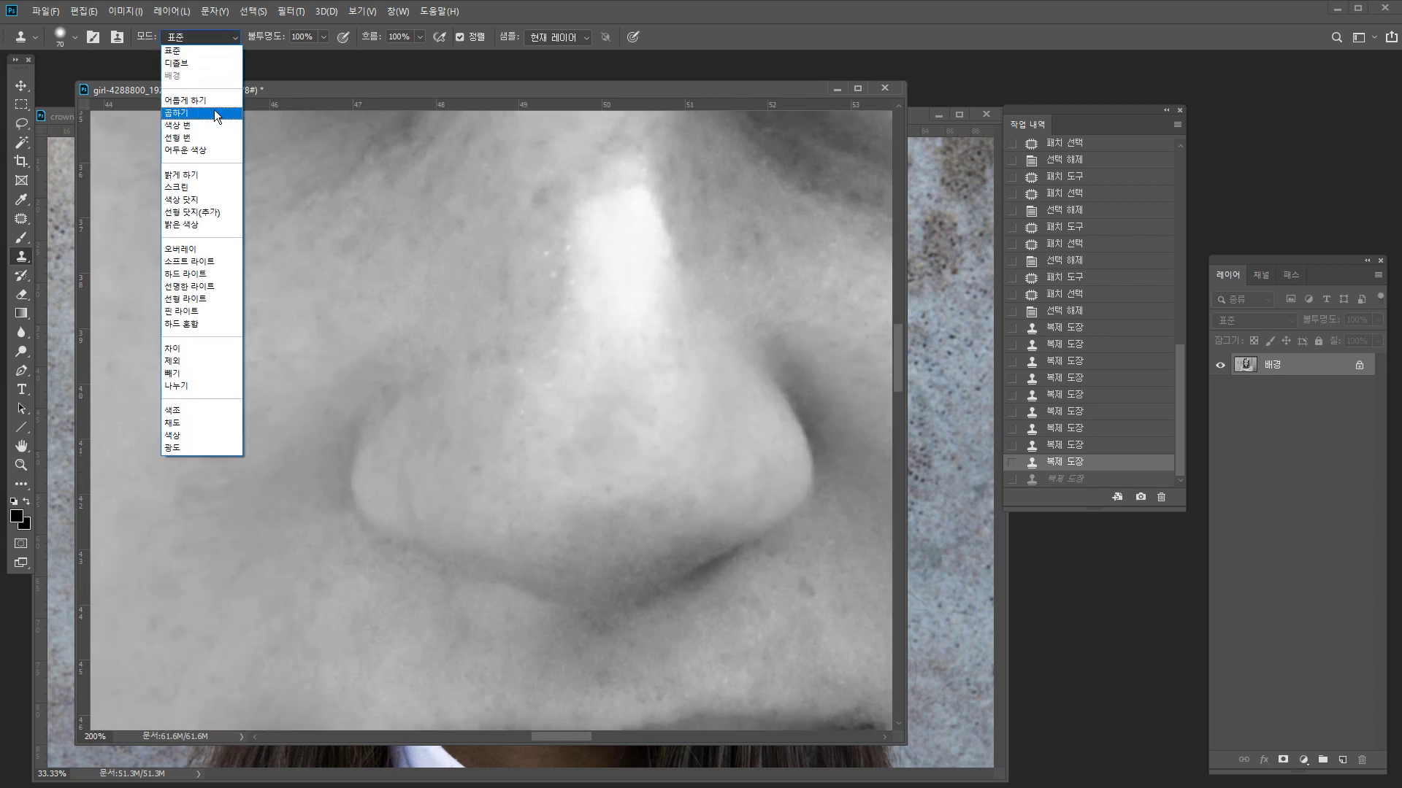
pyautogui.click(208, 174)
pyautogui.hscroll(5, 612, 406)
pyautogui.keyDown('alt'); pyautogui.click(671, 332); pyautogui.keyUp('alt')
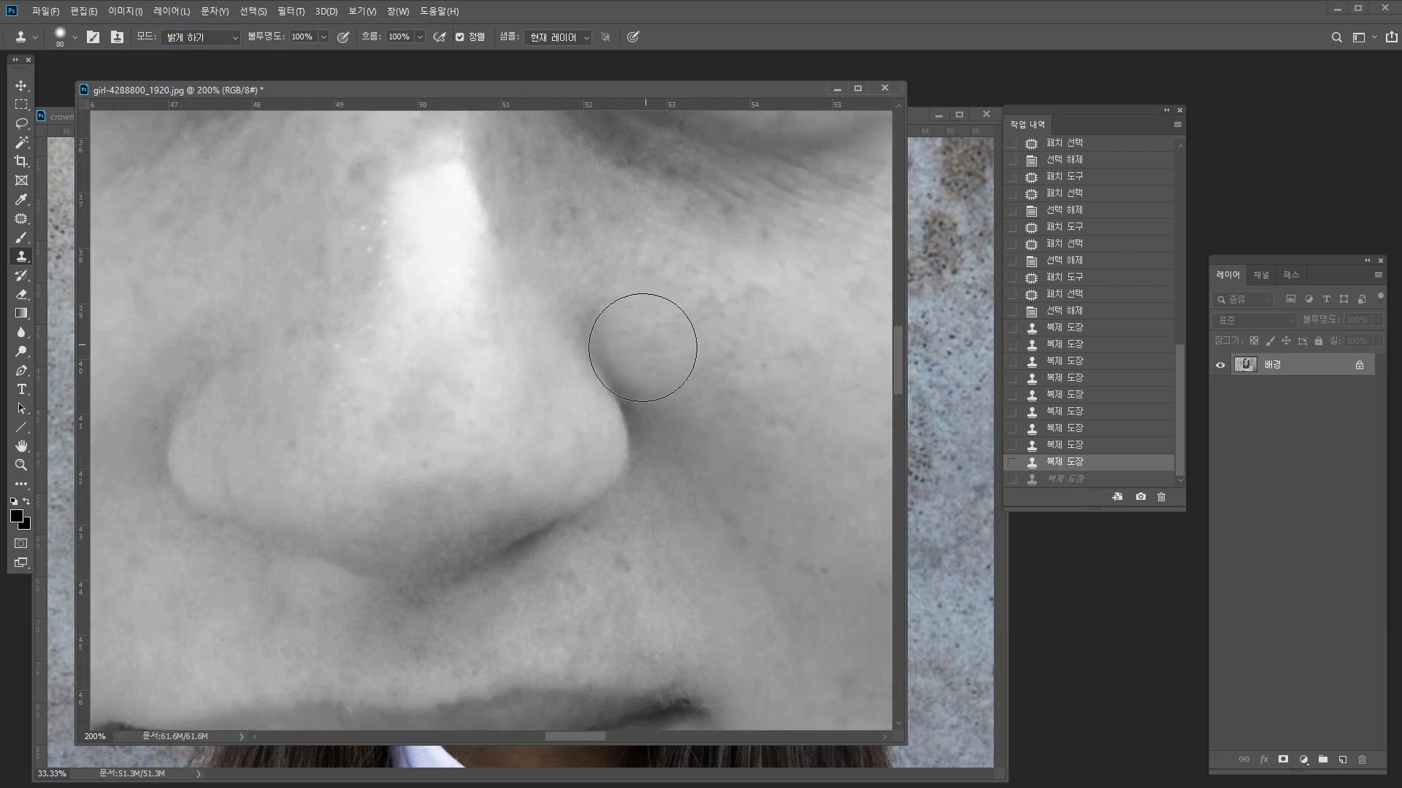
pyautogui.press(']')
pyautogui.press(']')
pyautogui.click(629, 353)
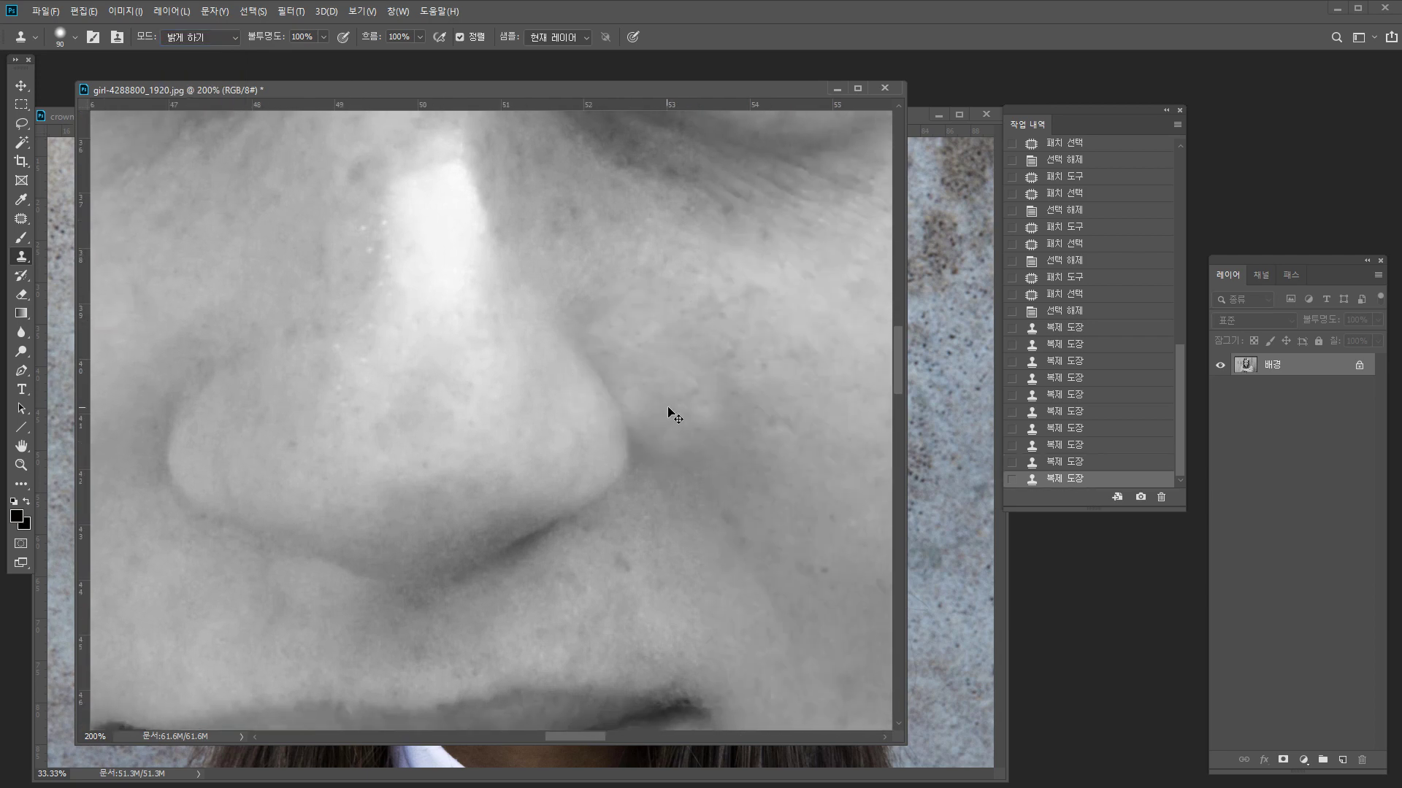
pyautogui.hotkey('ctrl', 'z')
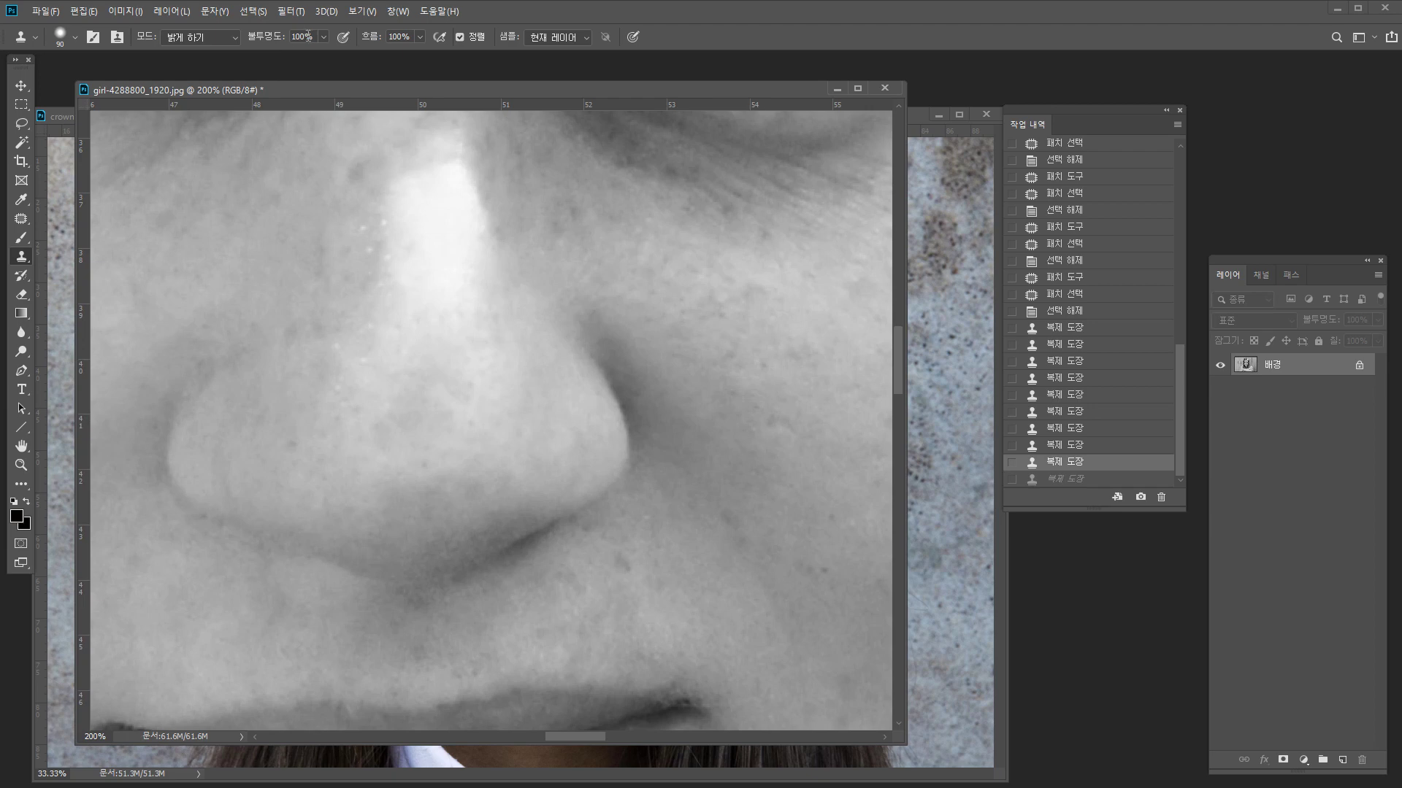
# Set the Clone Stamp opacity to 44% and lighten the shadow beside the nostril and down the cheek with nearby skin.
pyautogui.write('44')
pyautogui.moveTo(635, 322); pyautogui.dragTo(650, 353)
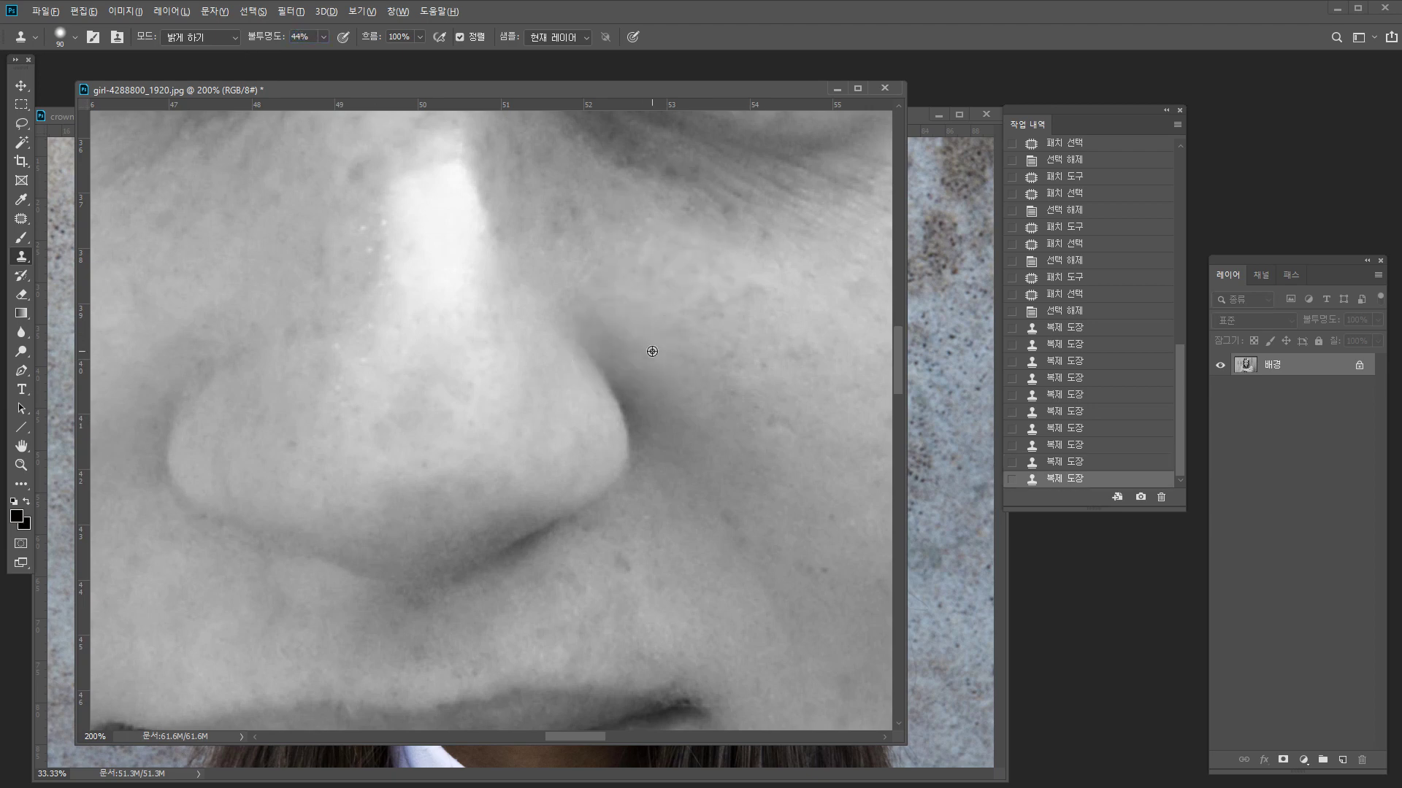
pyautogui.keyDown('alt'); pyautogui.click(690, 408); pyautogui.keyUp('alt')
pyautogui.moveTo(698, 423); pyautogui.dragTo(673, 436)
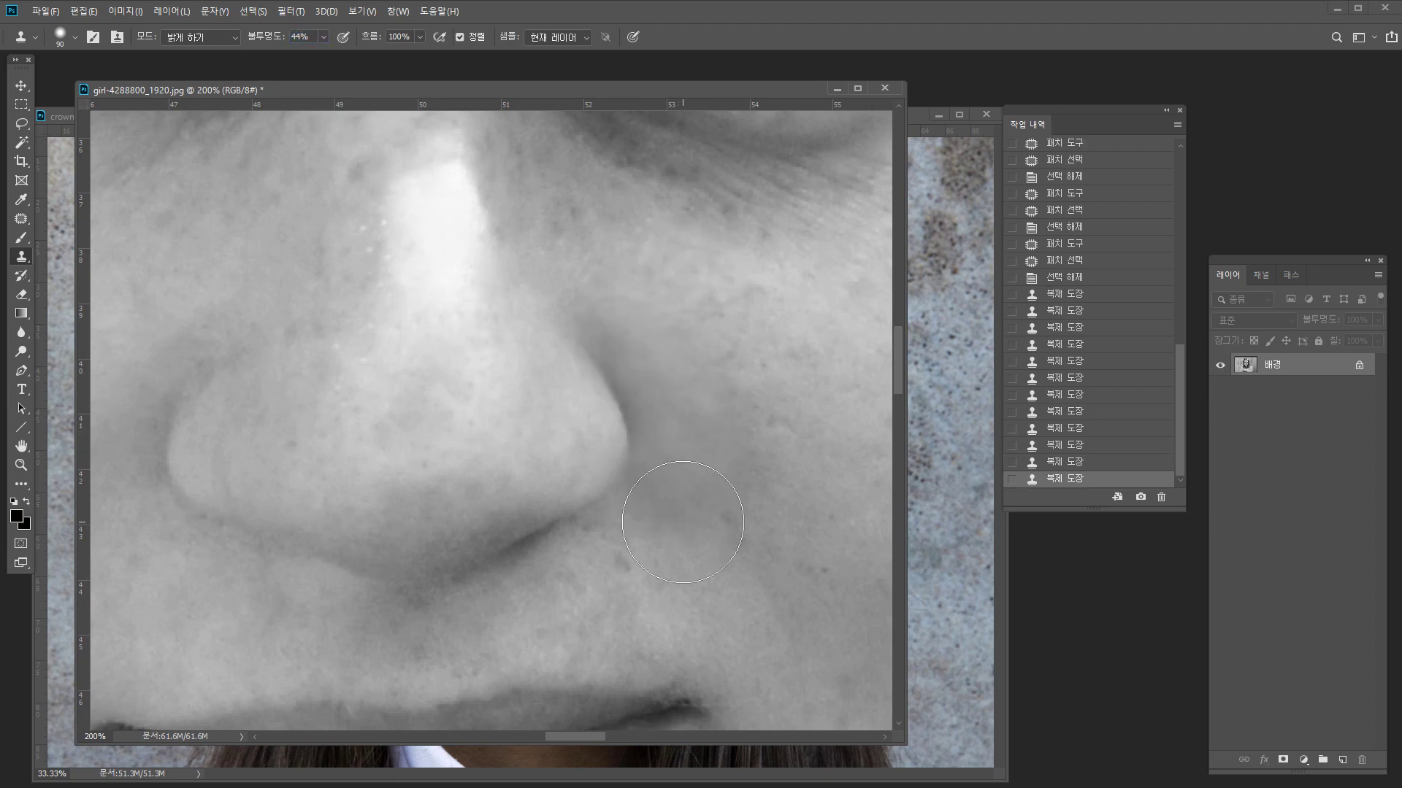
pyautogui.moveTo(670, 482); pyautogui.dragTo(663, 474)
pyautogui.keyDown('alt'); pyautogui.click(679, 531); pyautogui.keyUp('alt')
pyautogui.keyDown('alt'); pyautogui.click(679, 531); pyautogui.keyUp('alt')
# Copy the whole retouched portrait, revert to the original history snapshot, and paste the copy as a new layer above it.
pyautogui.click(1218, 400)
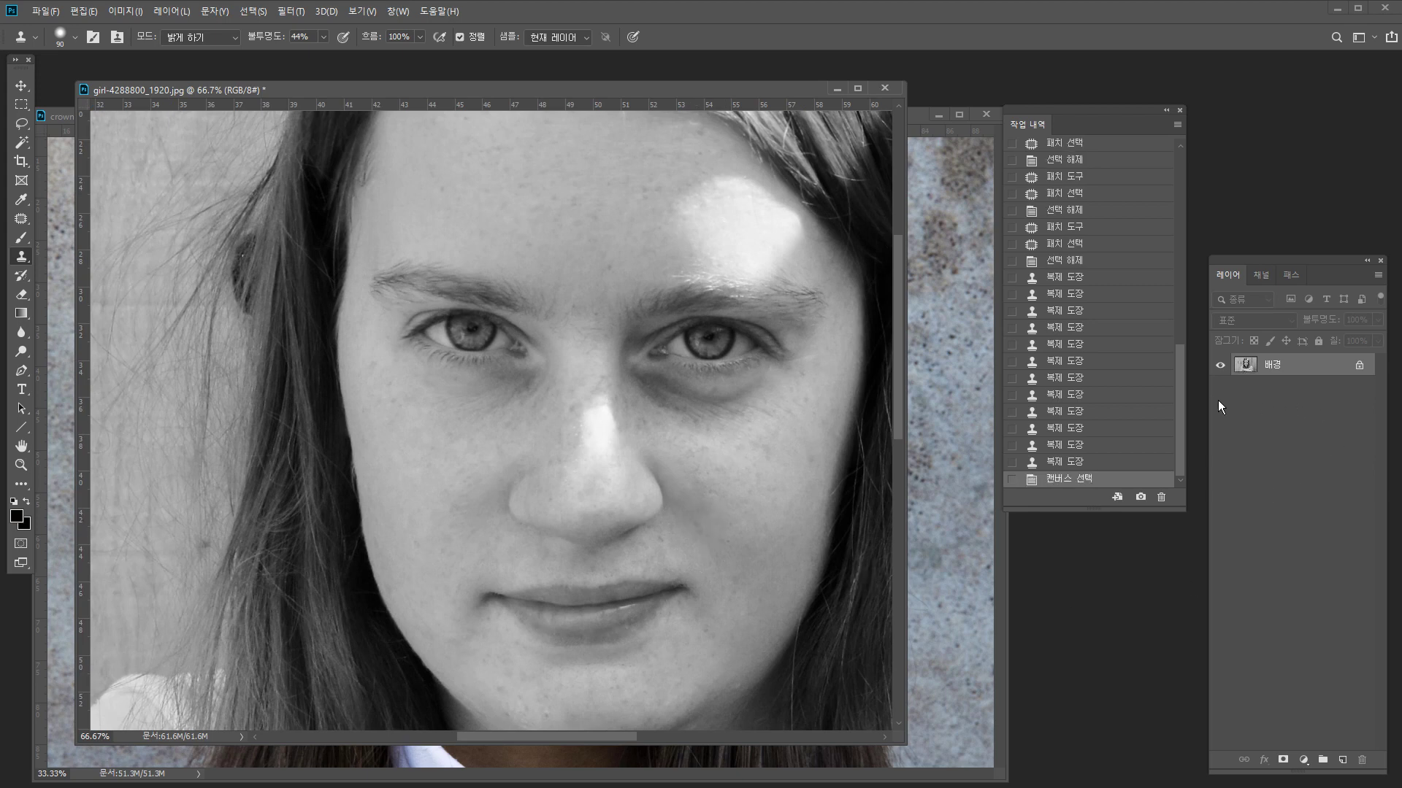
pyautogui.moveTo(1183, 376); pyautogui.dragTo(1162, 134)
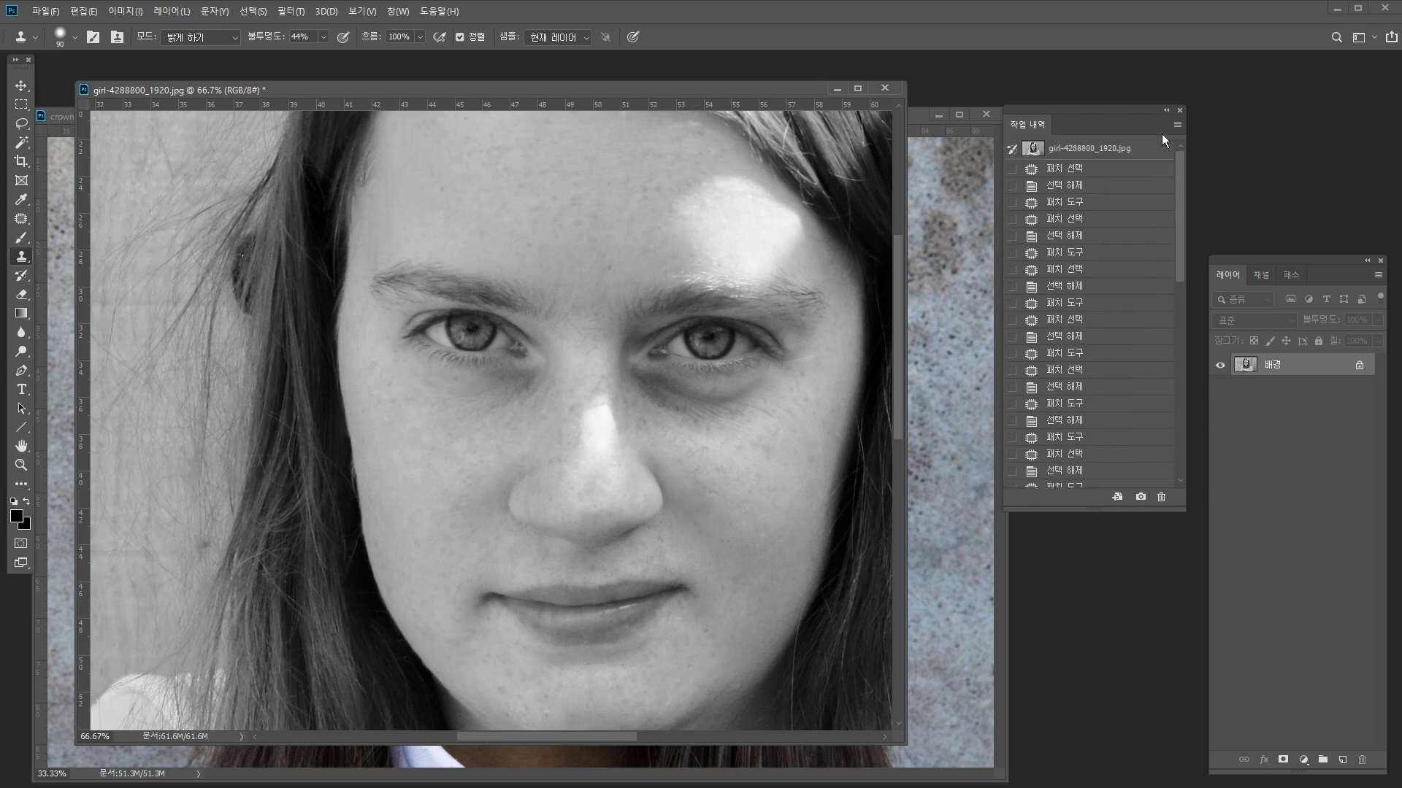
pyautogui.click(1125, 153)
pyautogui.hotkey('ctrl', 'v')
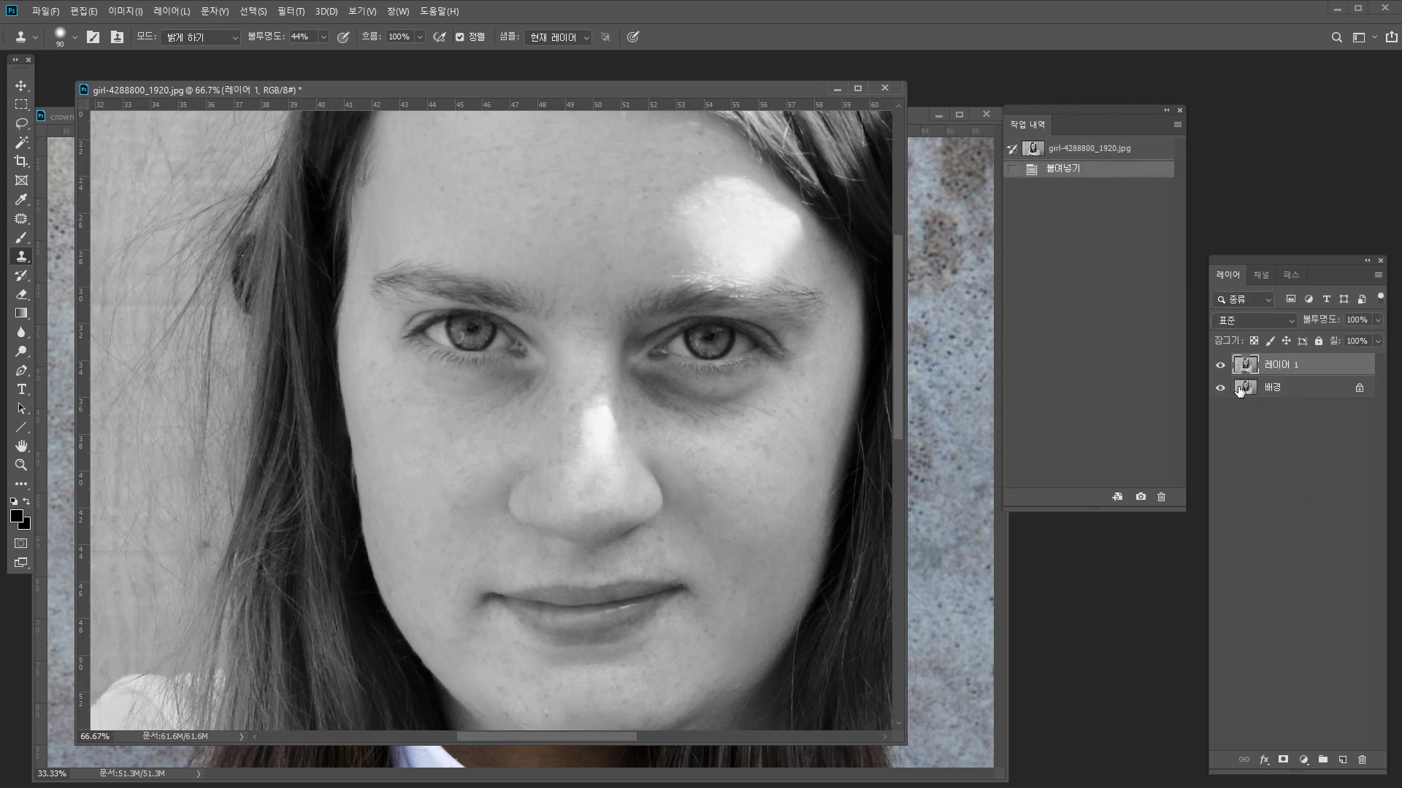
# Toggle the pasted layer's visibility to compare the retouched portrait with the original.
pyautogui.click(1220, 366)
pyautogui.click(1220, 366)
pyautogui.click(1221, 365)
pyautogui.click(1220, 366)
pyautogui.click(1221, 366)
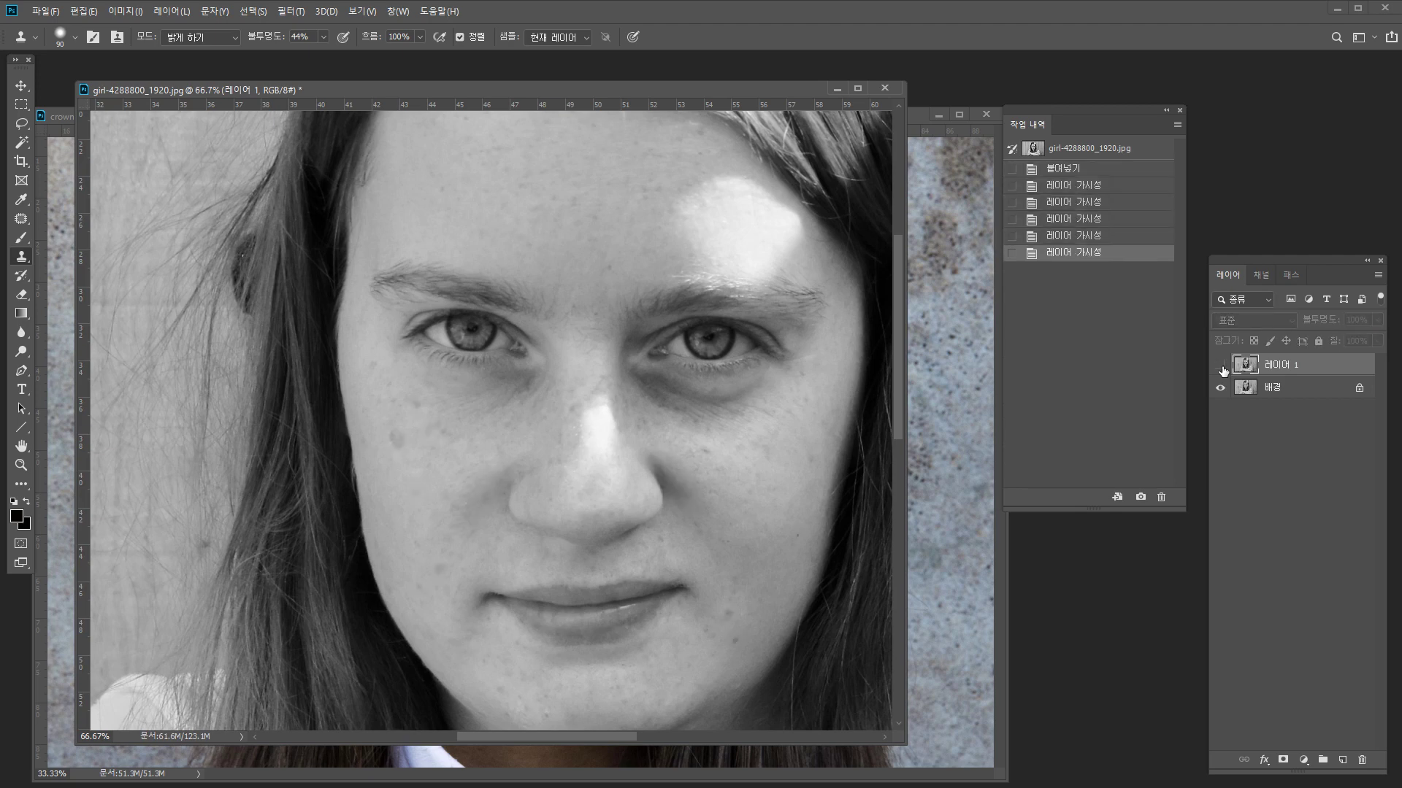
pyautogui.click(1221, 366)
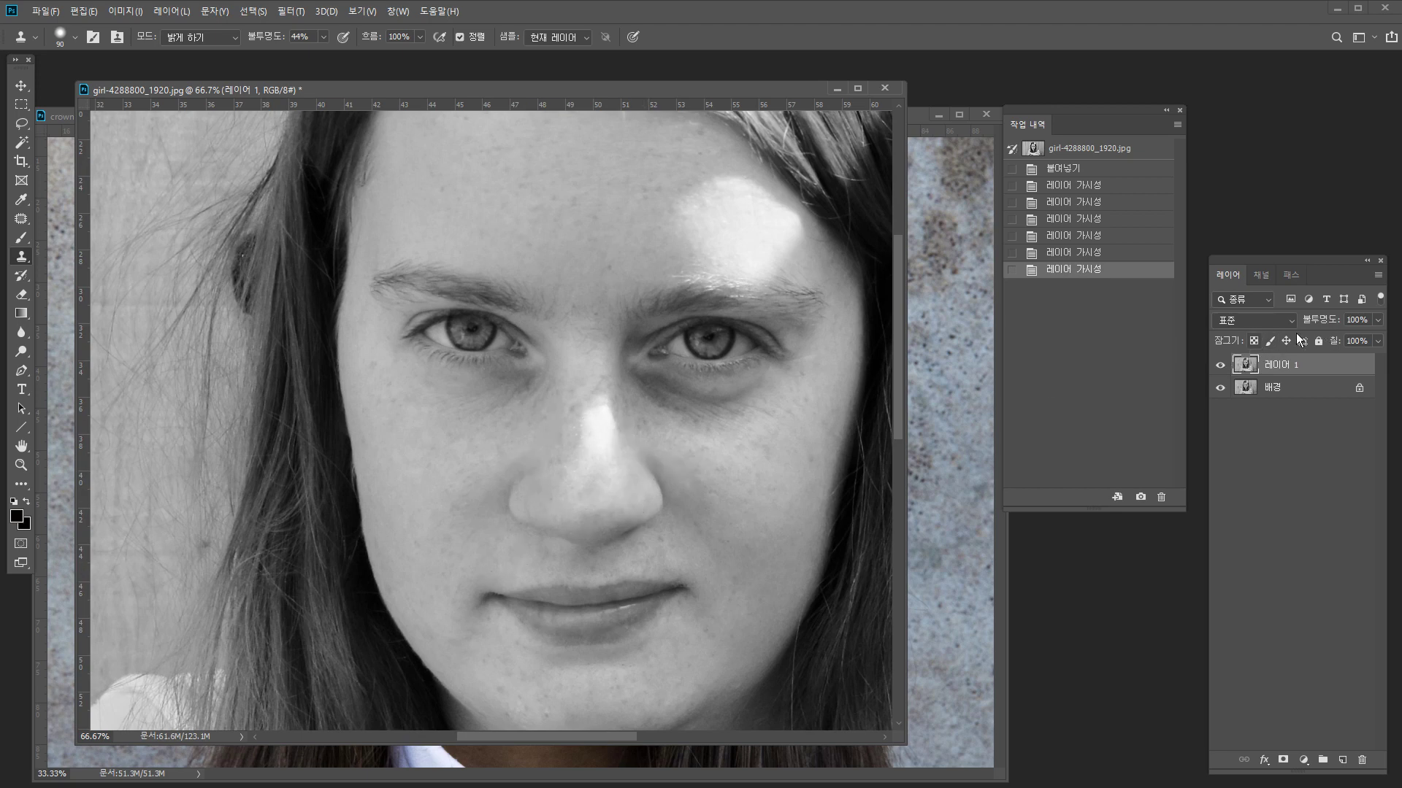
# Try a pasted-layer opacity of about 54%, and revert the document to its original history snapshot.
pyautogui.moveTo(1314, 322); pyautogui.dragTo(1265, 329)
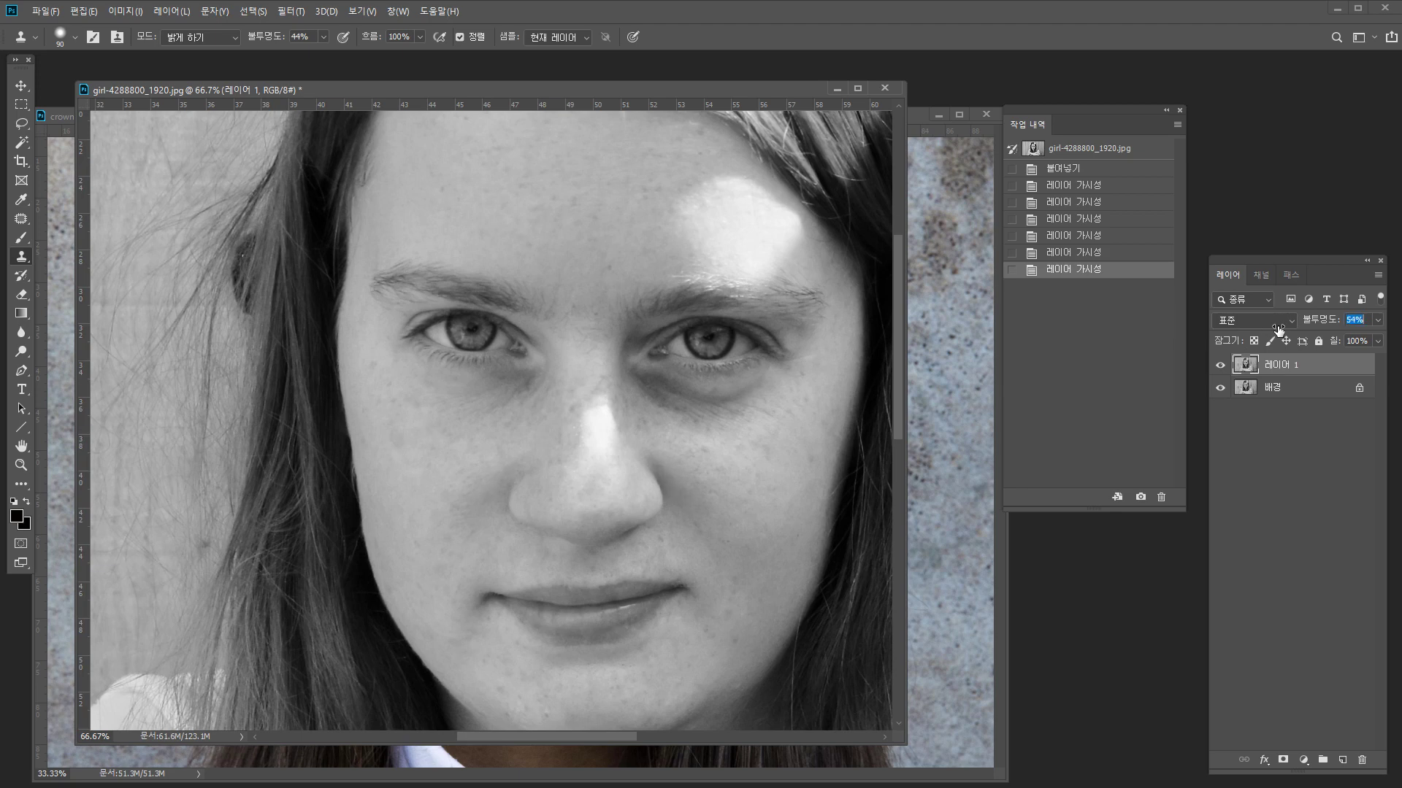
pyautogui.moveTo(1278, 330); pyautogui.dragTo(1278, 329)
pyautogui.click(1095, 174)
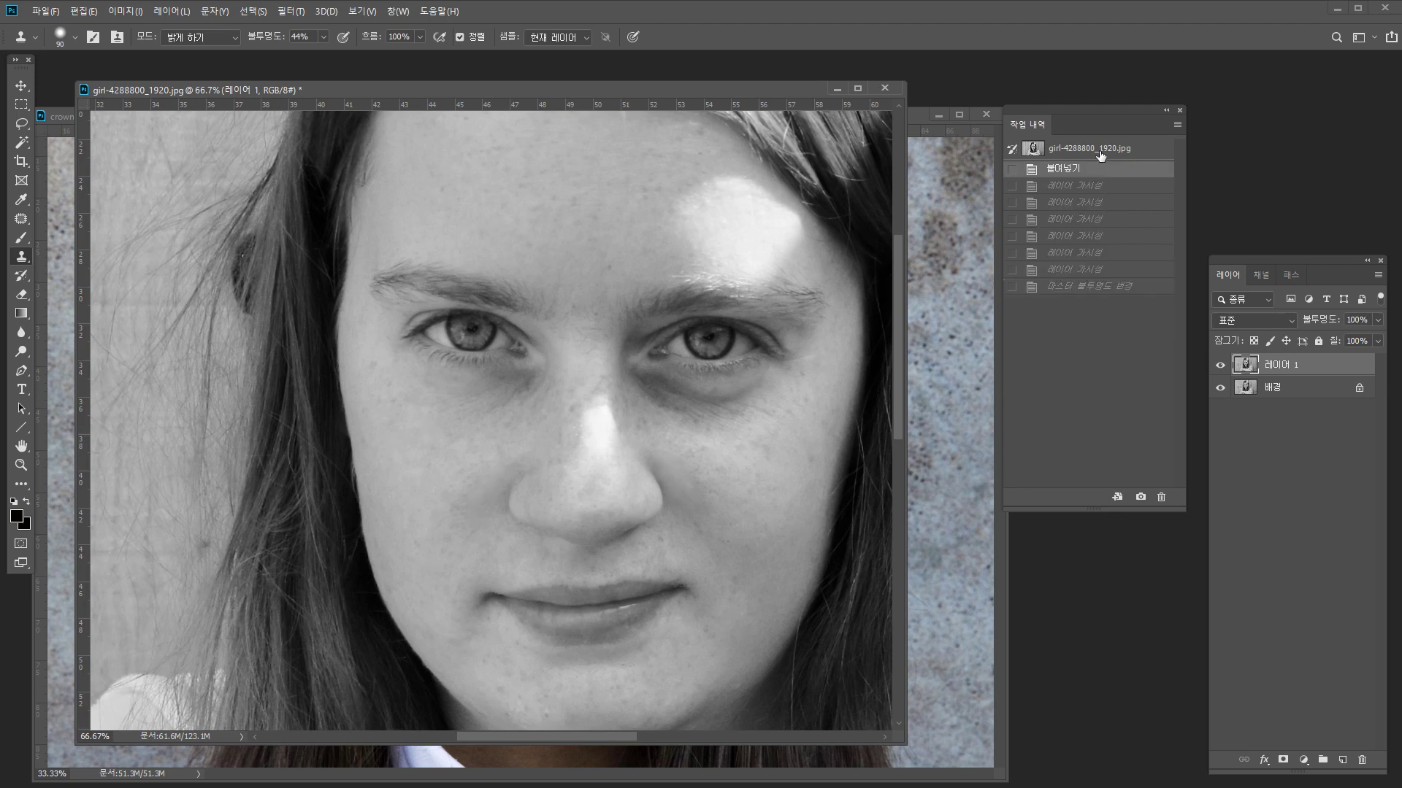
pyautogui.click(1100, 150)
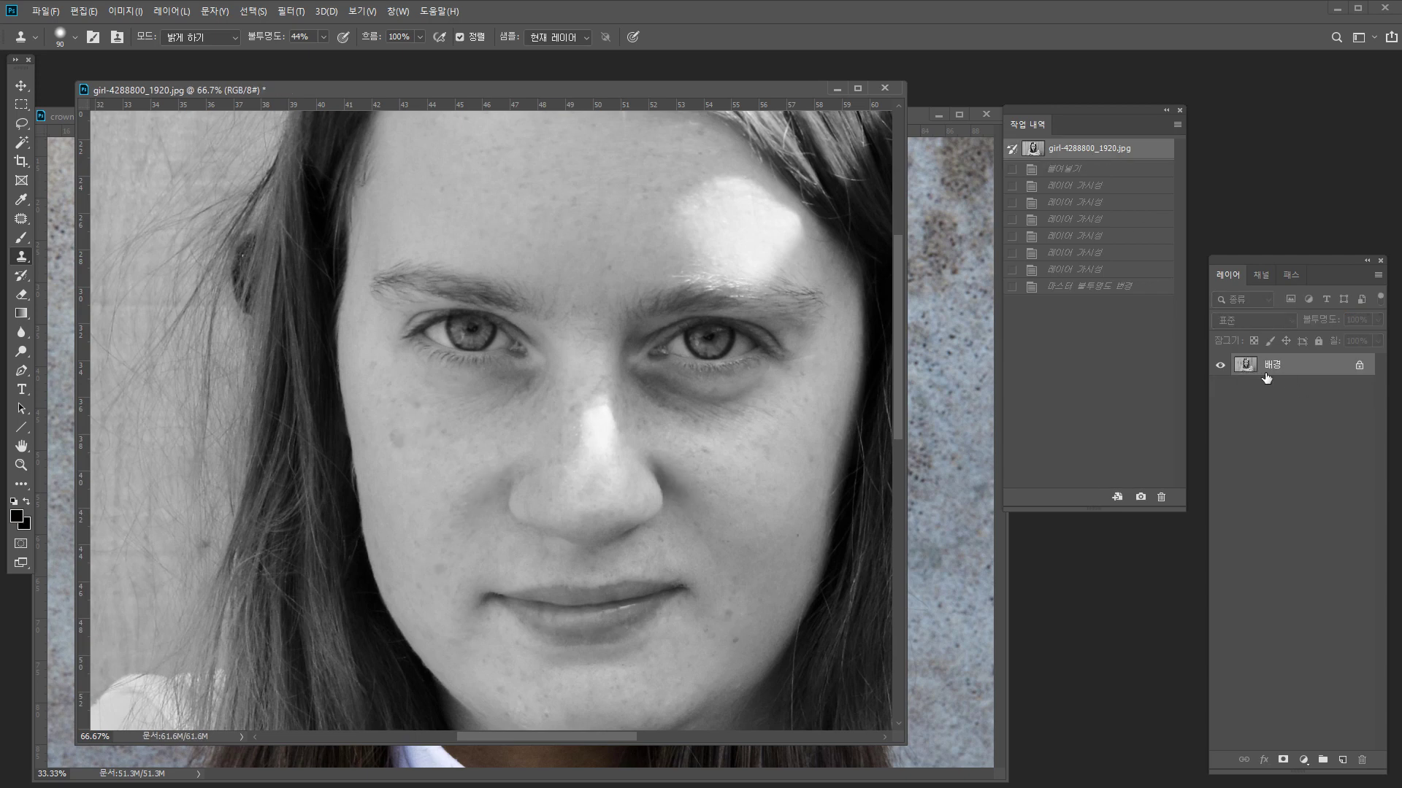
# Patch the blemishes down the shaded-hair side's cheek toward the mouth corner with clean skin, using the Patch tool.
pyautogui.press('j')
pyautogui.scroll(1, 389, 460)
pyautogui.moveTo(405, 438)
pyautogui.mouseDown()
pyautogui.moveTo(408, 423)
pyautogui.moveTo(430, 514)
pyautogui.moveTo(433, 488)
pyautogui.mouseUp()
pyautogui.hotkey('ctrl', 'd')
pyautogui.moveTo(428, 496)
pyautogui.mouseDown()
pyautogui.moveTo(471, 611)
pyautogui.moveTo(467, 590)
pyautogui.moveTo(442, 659)
pyautogui.moveTo(437, 621)
pyautogui.moveTo(471, 615)
pyautogui.mouseUp()
pyautogui.hotkey('ctrl', 'd')
pyautogui.hotkey('ctrl', 'd')
pyautogui.hotkey('ctrl', 'd')
pyautogui.hotkey('ctrl', 'd')
pyautogui.moveTo(464, 614)
pyautogui.mouseDown()
pyautogui.moveTo(446, 643)
pyautogui.moveTo(440, 621)
pyautogui.mouseUp()
pyautogui.moveTo(435, 631); pyautogui.dragTo(449, 660)
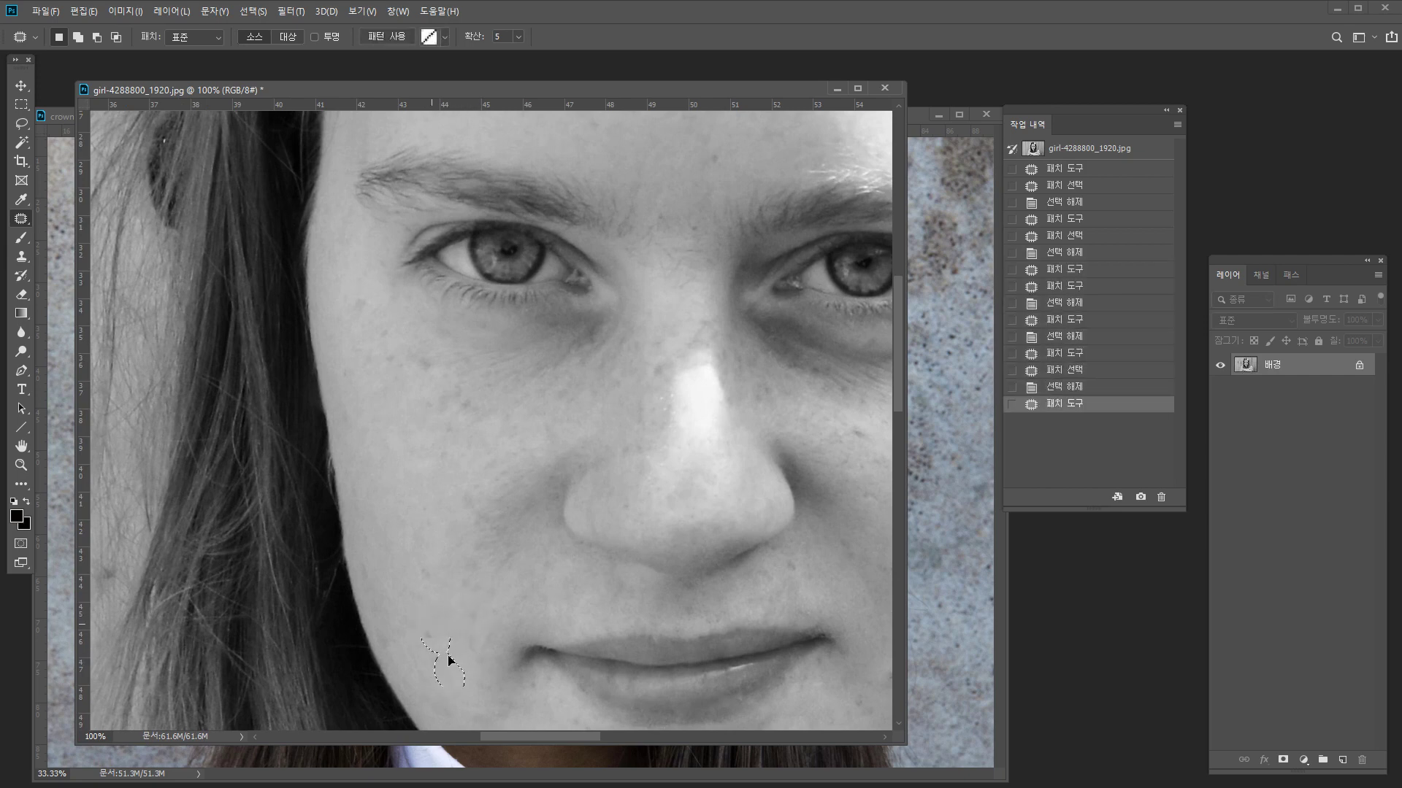
pyautogui.hotkey('ctrl', 'd')
# Patch the remaining spots on the same cheek's lower part and beside the nose with clean skin.
pyautogui.moveTo(427, 555)
pyautogui.mouseDown()
pyautogui.moveTo(438, 597)
pyautogui.moveTo(447, 588)
pyautogui.mouseUp()
pyautogui.hotkey('ctrl', 'd')
pyautogui.moveTo(476, 492); pyautogui.dragTo(480, 504)
pyautogui.moveTo(473, 502); pyautogui.dragTo(450, 487)
pyautogui.hotkey('ctrl', 'd')
# Patch the small spots on the same cheek's upper part below the eye with clean skin.
pyautogui.moveTo(435, 353)
pyautogui.mouseDown()
pyautogui.moveTo(414, 383)
pyautogui.moveTo(434, 367)
pyautogui.mouseUp()
pyautogui.hotkey('ctrl', 'd')
pyautogui.moveTo(430, 372); pyautogui.dragTo(400, 352)
pyautogui.hotkey('ctrl', 'd')
pyautogui.moveTo(395, 363)
pyautogui.mouseDown()
pyautogui.moveTo(391, 320)
pyautogui.moveTo(358, 306)
pyautogui.moveTo(391, 346)
pyautogui.moveTo(390, 323)
pyautogui.mouseUp()
pyautogui.hotkey('ctrl', 'd')
pyautogui.moveTo(382, 333)
pyautogui.mouseDown()
pyautogui.moveTo(387, 374)
pyautogui.moveTo(398, 355)
pyautogui.mouseUp()
pyautogui.hotkey('ctrl', 'd')
pyautogui.moveTo(391, 360); pyautogui.dragTo(418, 386)
pyautogui.hotkey('ctrl', 'd')
# Patch the spots on the opposite cheek below the eye and beside the nose with clean skin.
pyautogui.moveTo(479, 509)
pyautogui.mouseDown()
pyautogui.moveTo(256, 438)
pyautogui.moveTo(259, 424)
pyautogui.mouseUp()
pyautogui.moveTo(653, 351); pyautogui.dragTo(739, 387)
pyautogui.hotkey('ctrl', 'd')
pyautogui.moveTo(734, 378); pyautogui.dragTo(737, 411)
pyautogui.hotkey('ctrl', 'd')
pyautogui.moveTo(645, 336); pyautogui.dragTo(683, 530)
pyautogui.hotkey('ctrl', 'd')
# Copy the entire patched portrait and paste it as a new layer above the background.
pyautogui.hotkey('ctrl', 'a')
pyautogui.hotkey('ctrl', 'c')
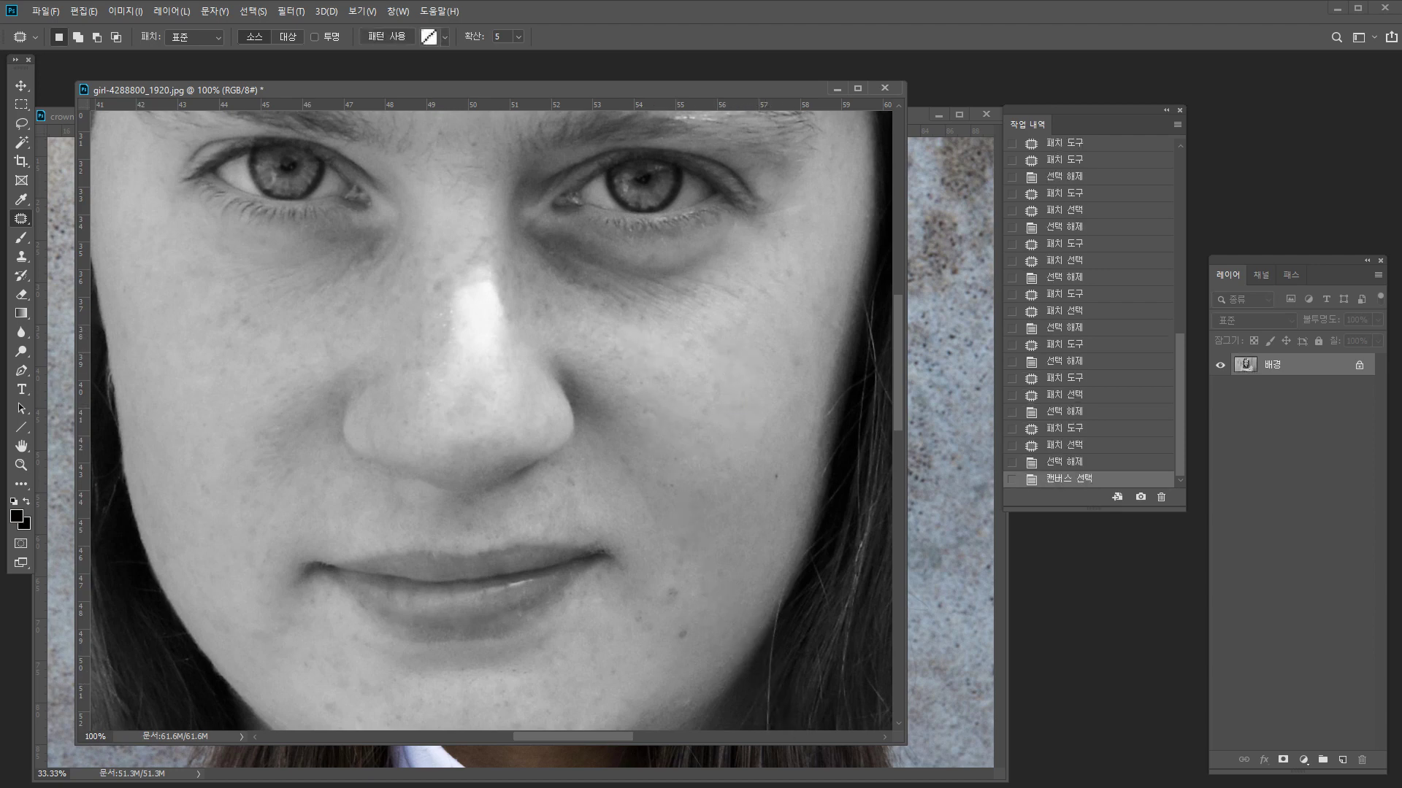
pyautogui.hotkey('ctrl', 'v')
# Lighten the darker shadow beside the nostril and down the cheek on the new layer, using the Clone Stamp in Lighten mode at 44% opacity.
pyautogui.press('s')
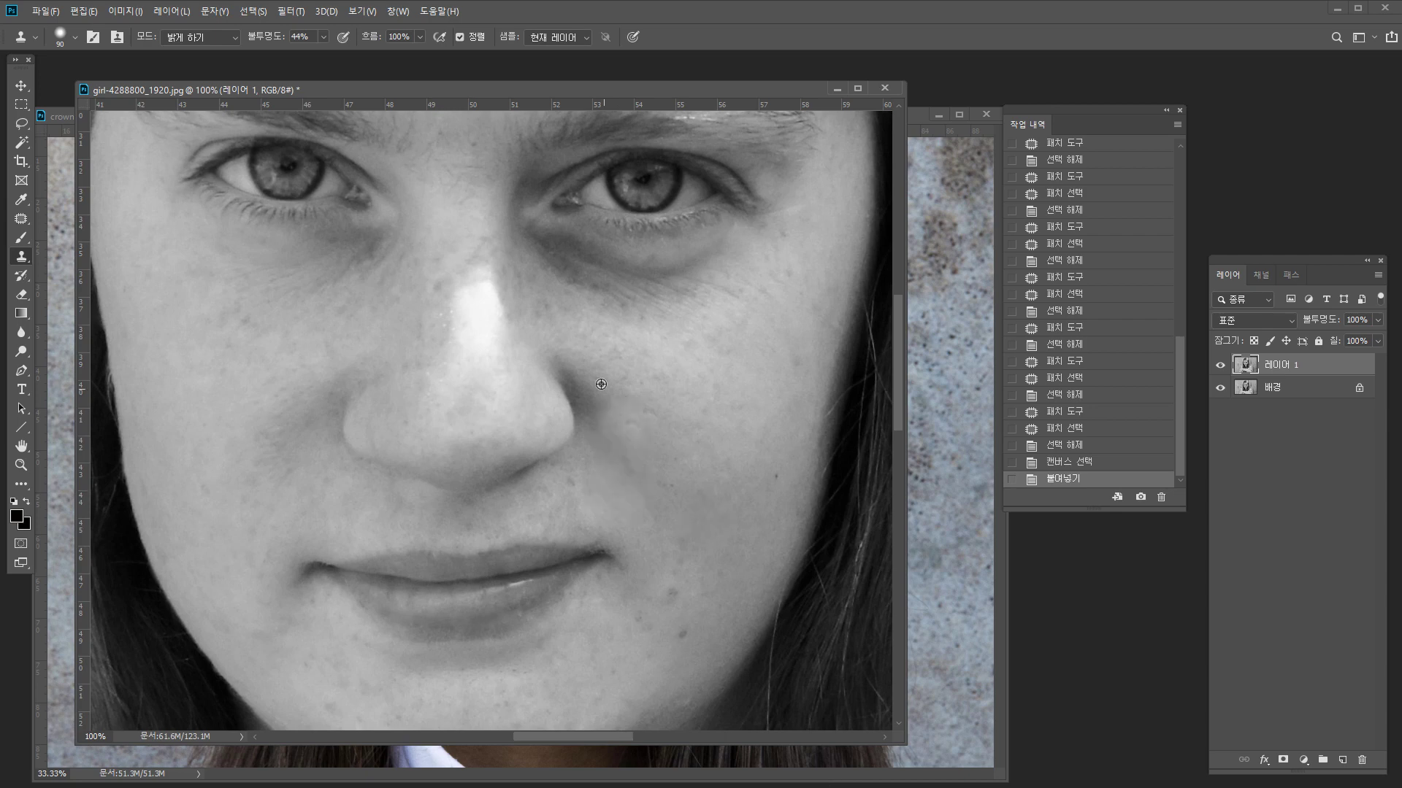
pyautogui.moveTo(584, 366); pyautogui.dragTo(595, 369)
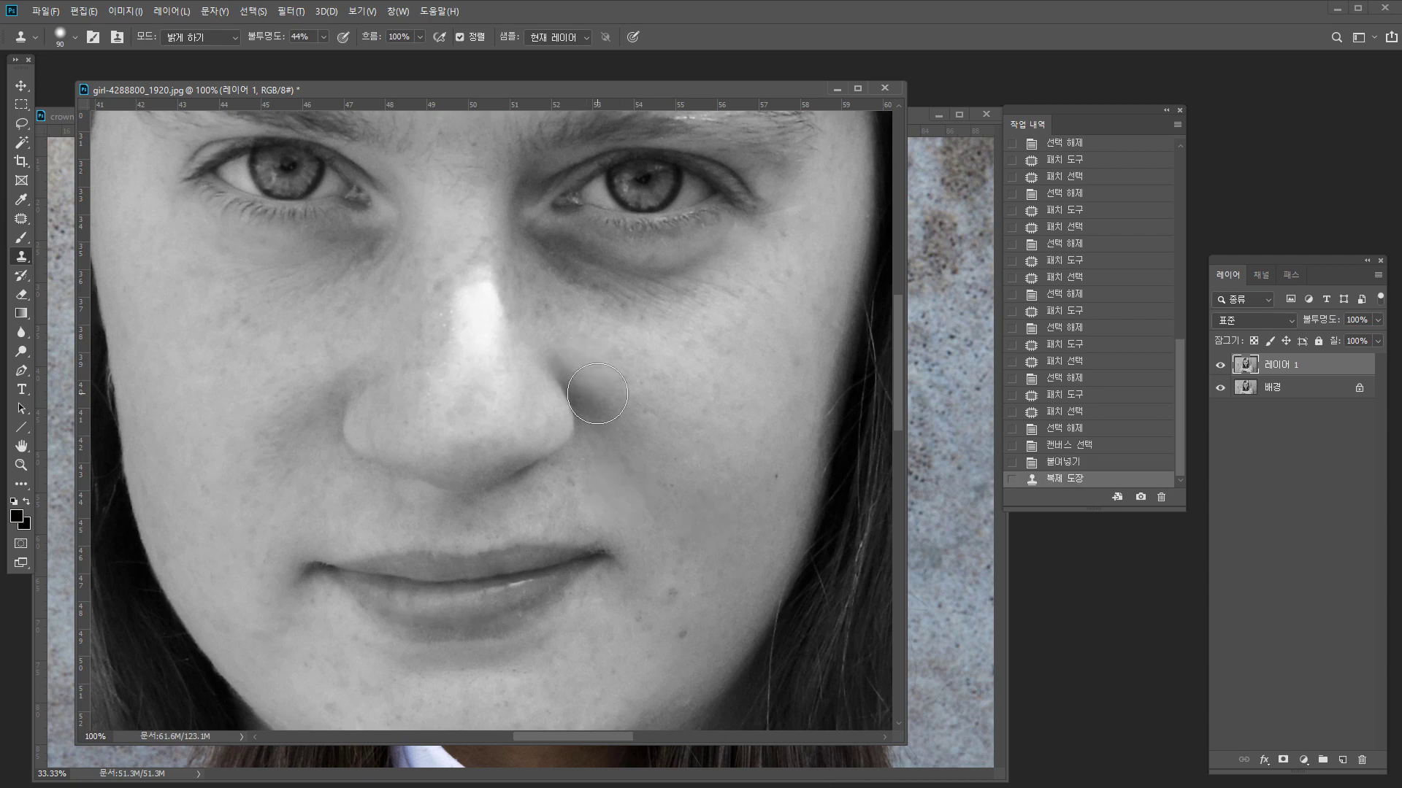
pyautogui.click(597, 393)
pyautogui.press(']')
pyautogui.click(613, 413)
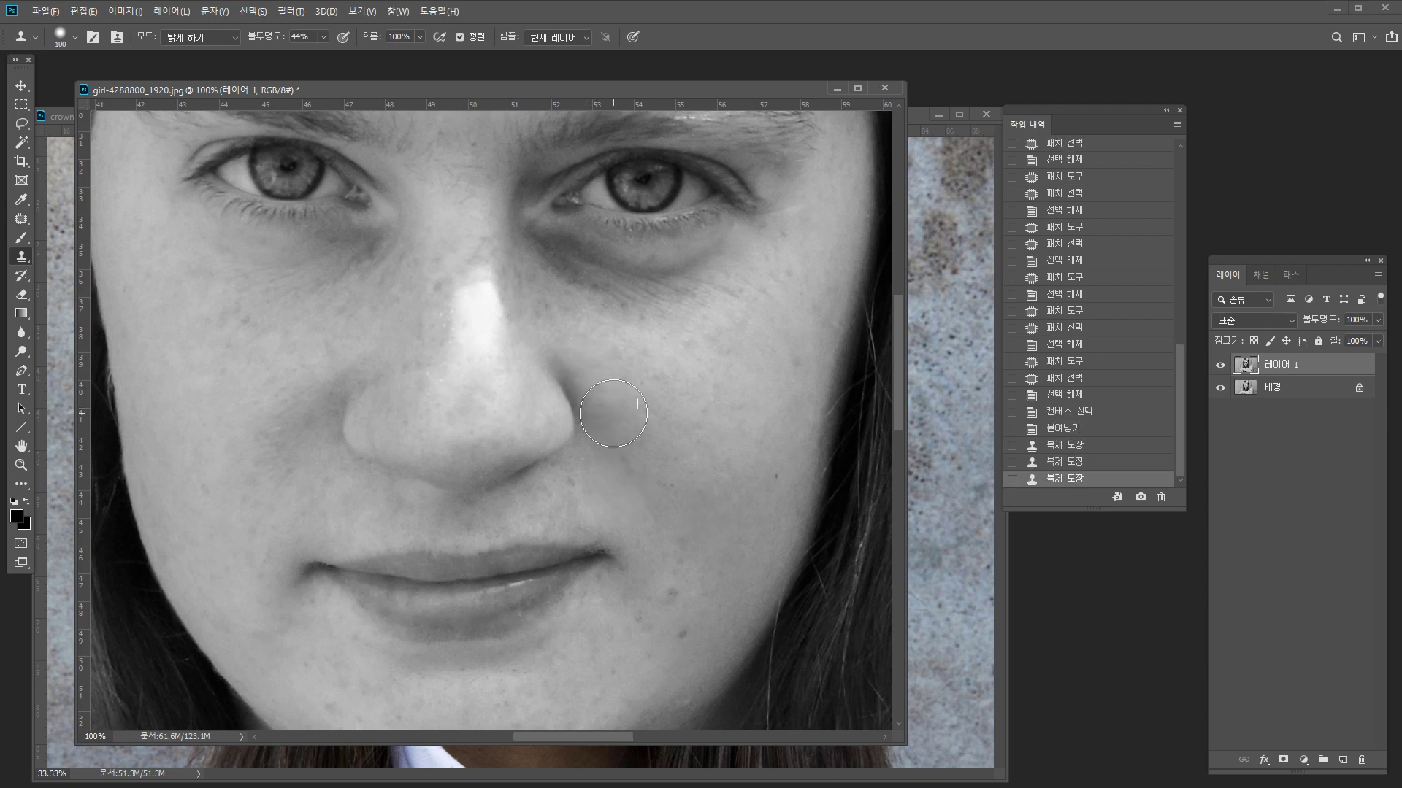
pyautogui.click(632, 440)
pyautogui.press('[')
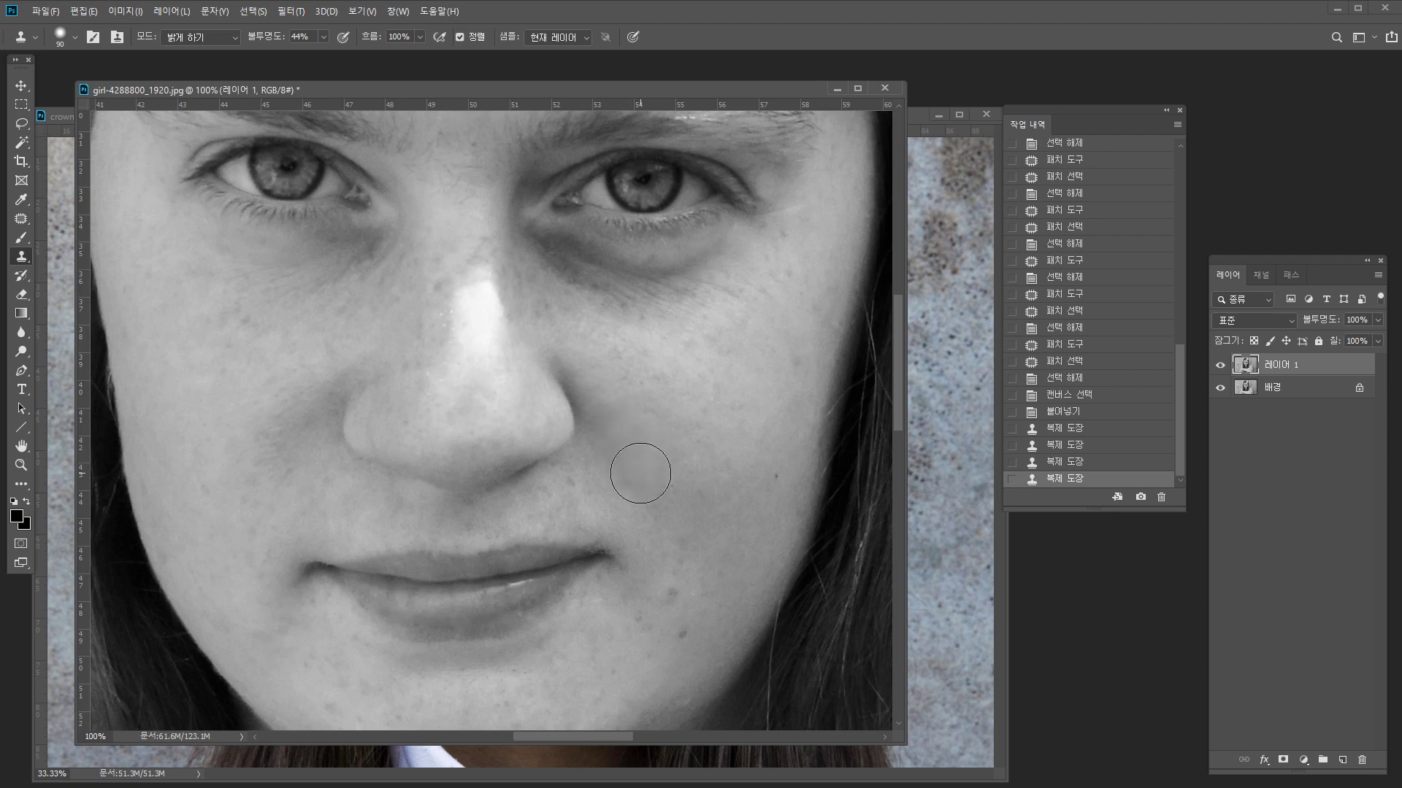
pyautogui.click(641, 473)
# Lighten the smile-line shadow on the opposite side of the nose with sampled cheek skin, using Clone Stamp brush sizes of 90 and 100.
pyautogui.keyDown('alt'); pyautogui.click(324, 364); pyautogui.keyUp('alt')
pyautogui.click(337, 367)
pyautogui.keyDown('alt'); pyautogui.click(300, 384); pyautogui.keyUp('alt')
pyautogui.click(314, 397)
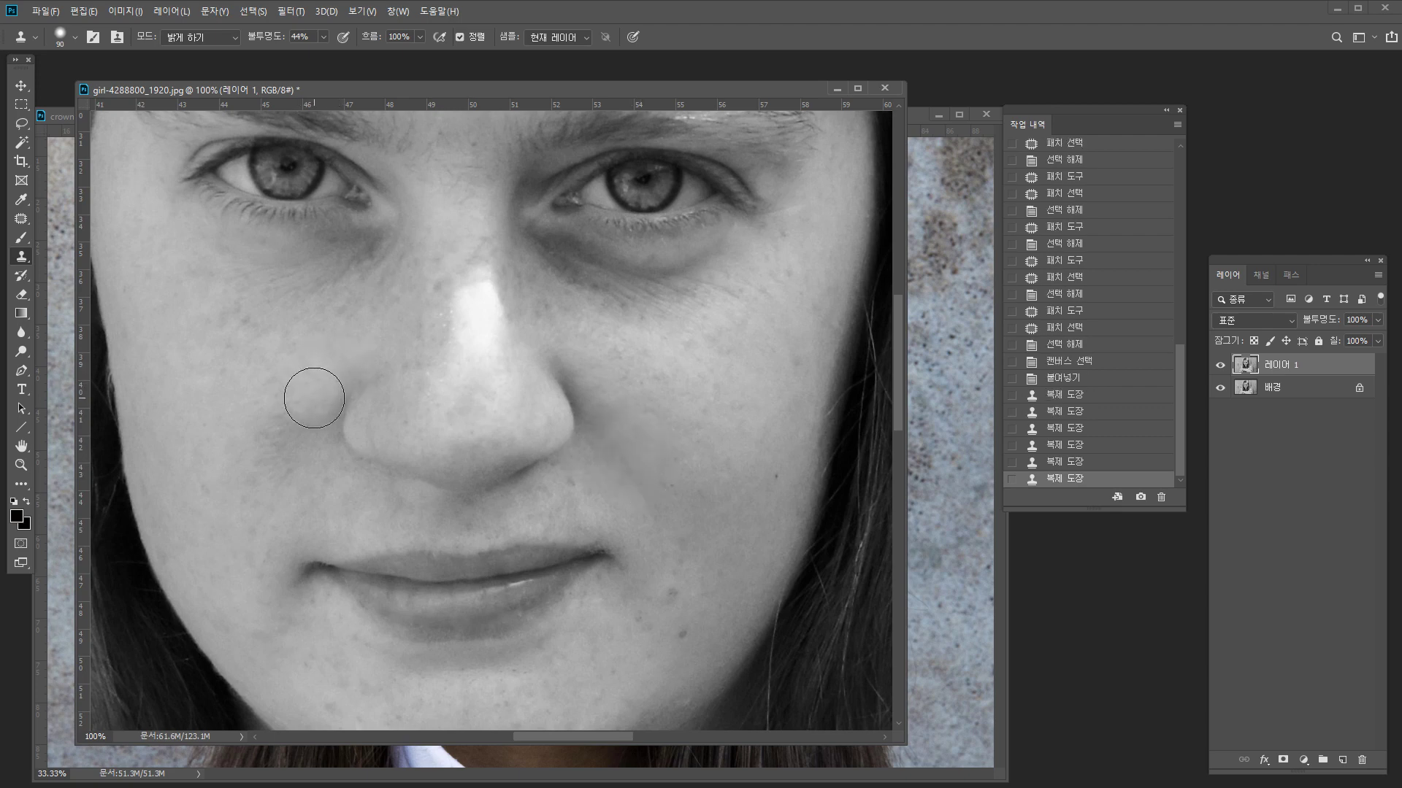
pyautogui.click(314, 398)
pyautogui.click(281, 427)
pyautogui.press(']')
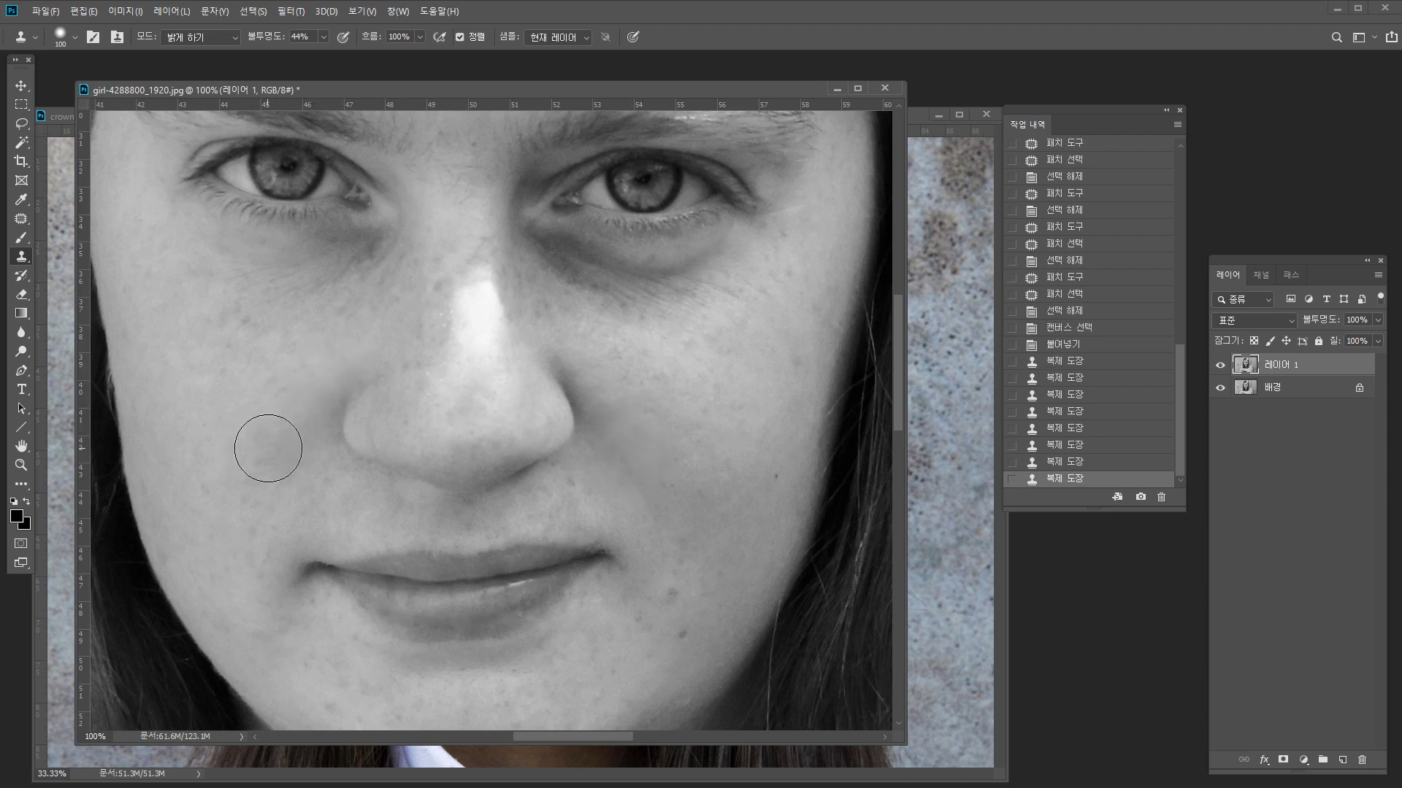
pyautogui.click(270, 452)
pyautogui.press('[')
pyautogui.click(267, 481)
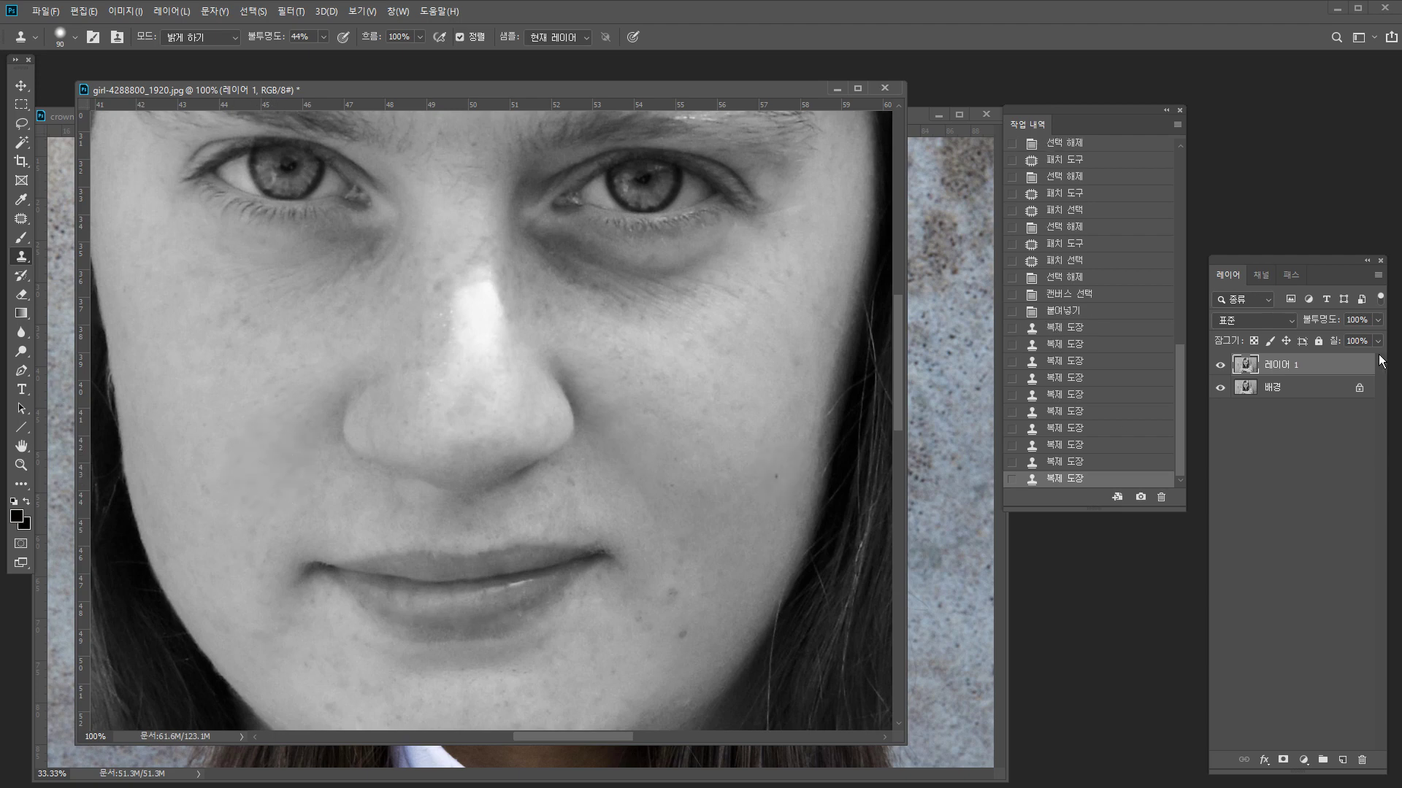
# Compare the portrait before and after shadow softening by varying the top layer's opacity back to 100% and toggling both layers' visibility.
pyautogui.moveTo(1328, 323); pyautogui.dragTo(1291, 330)
pyautogui.moveTo(1327, 330)
pyautogui.mouseDown()
pyautogui.moveTo(1280, 330)
pyautogui.moveTo(1376, 323)
pyautogui.mouseUp()
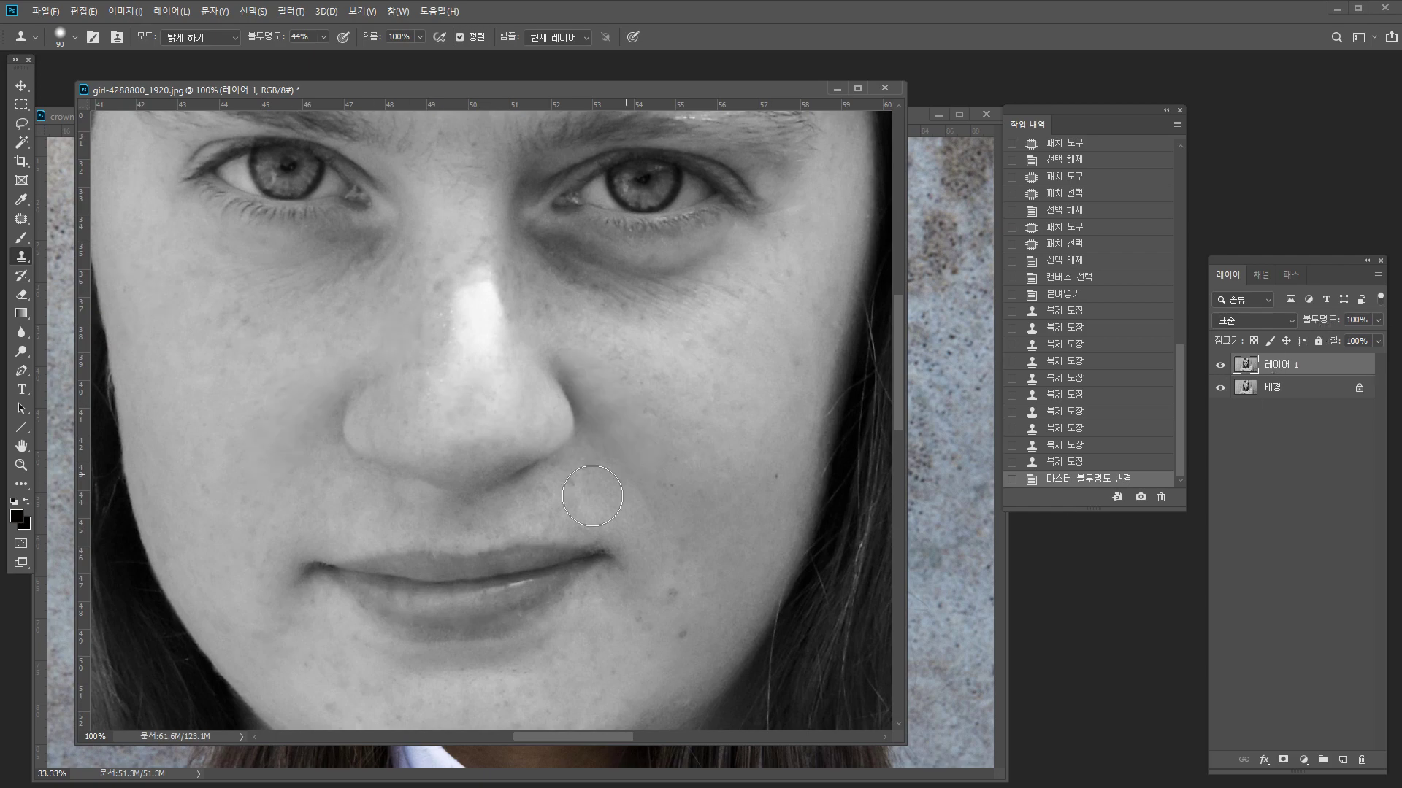
pyautogui.scroll(-1, 548, 475)
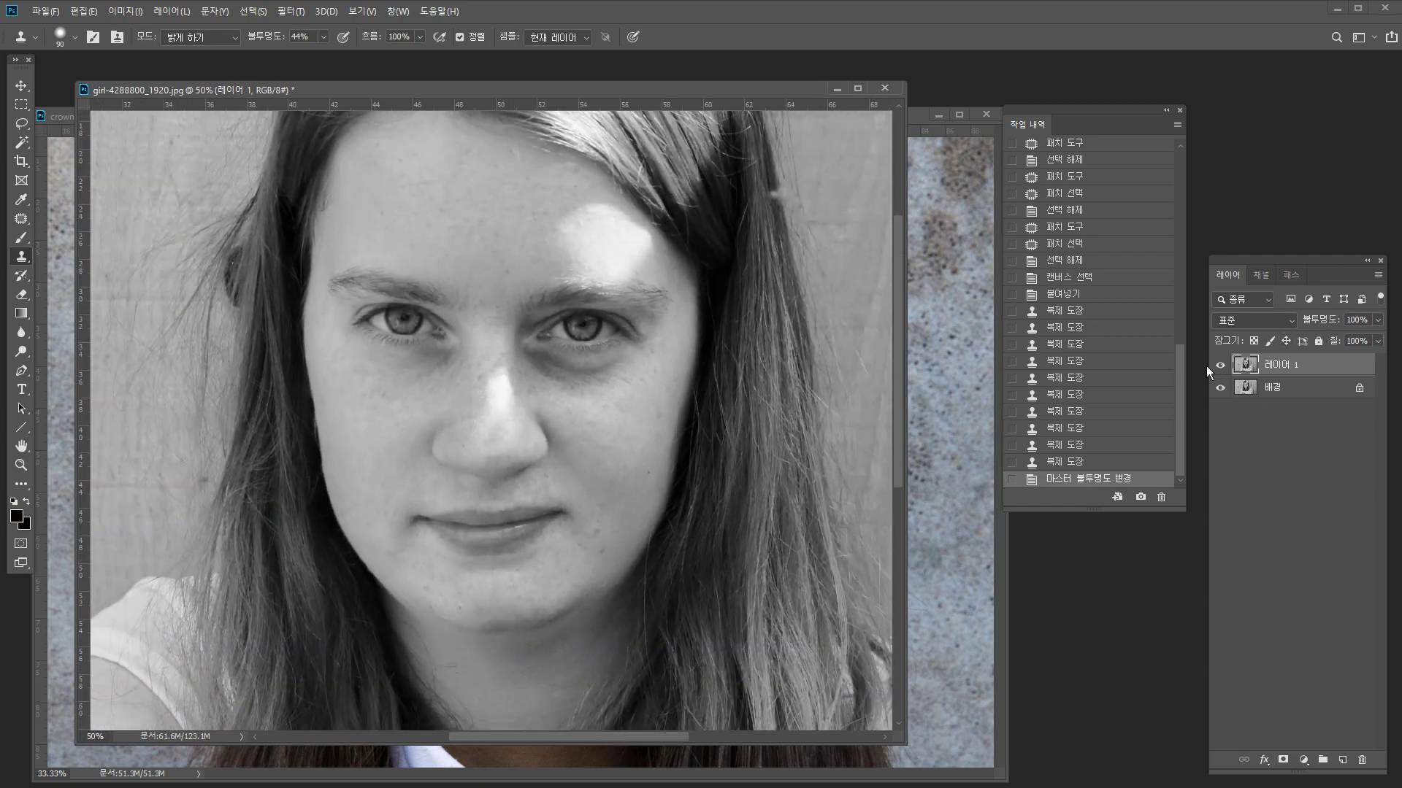
pyautogui.click(1220, 365)
pyautogui.click(1219, 388)
pyautogui.click(1220, 365)
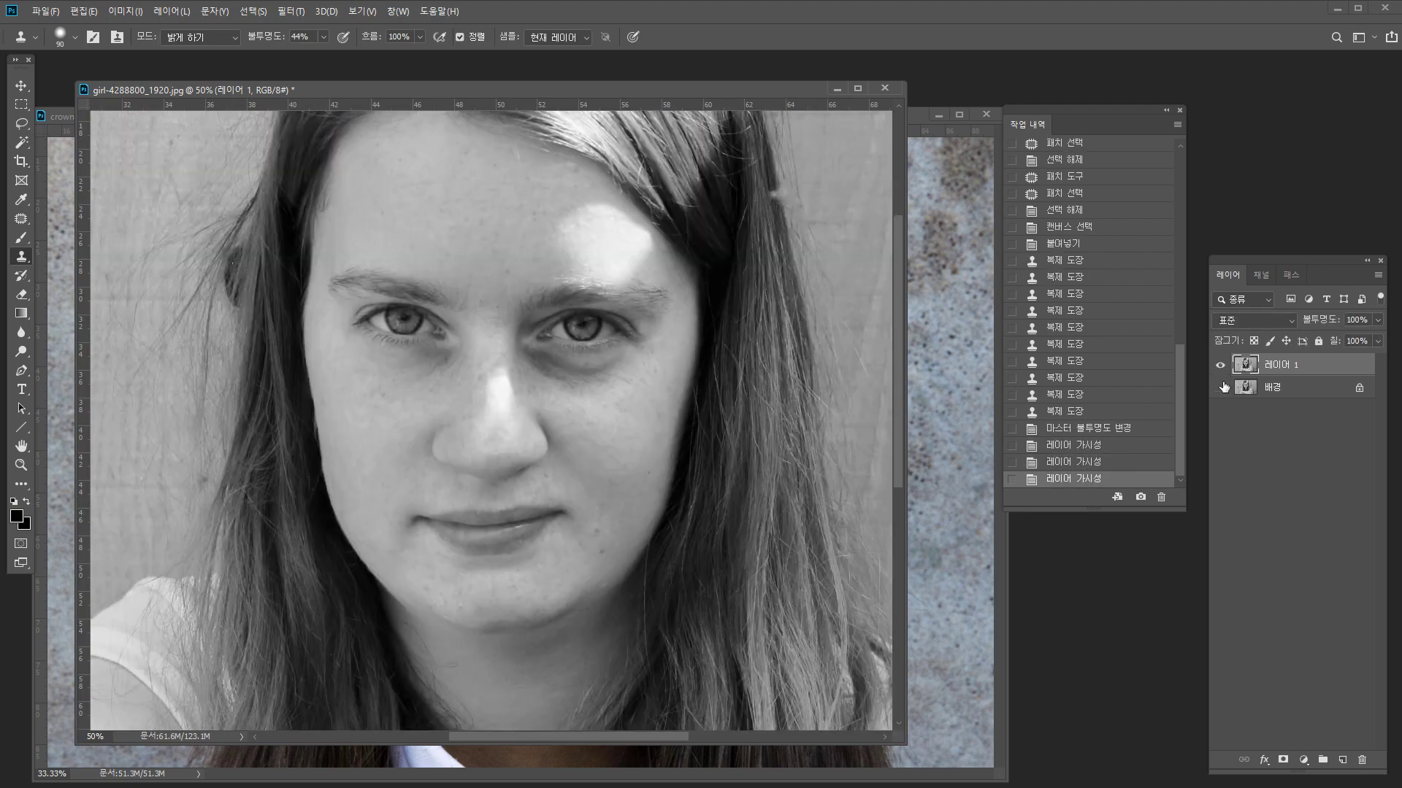
pyautogui.click(1222, 386)
pyautogui.moveTo(650, 603); pyautogui.dragTo(563, 552)
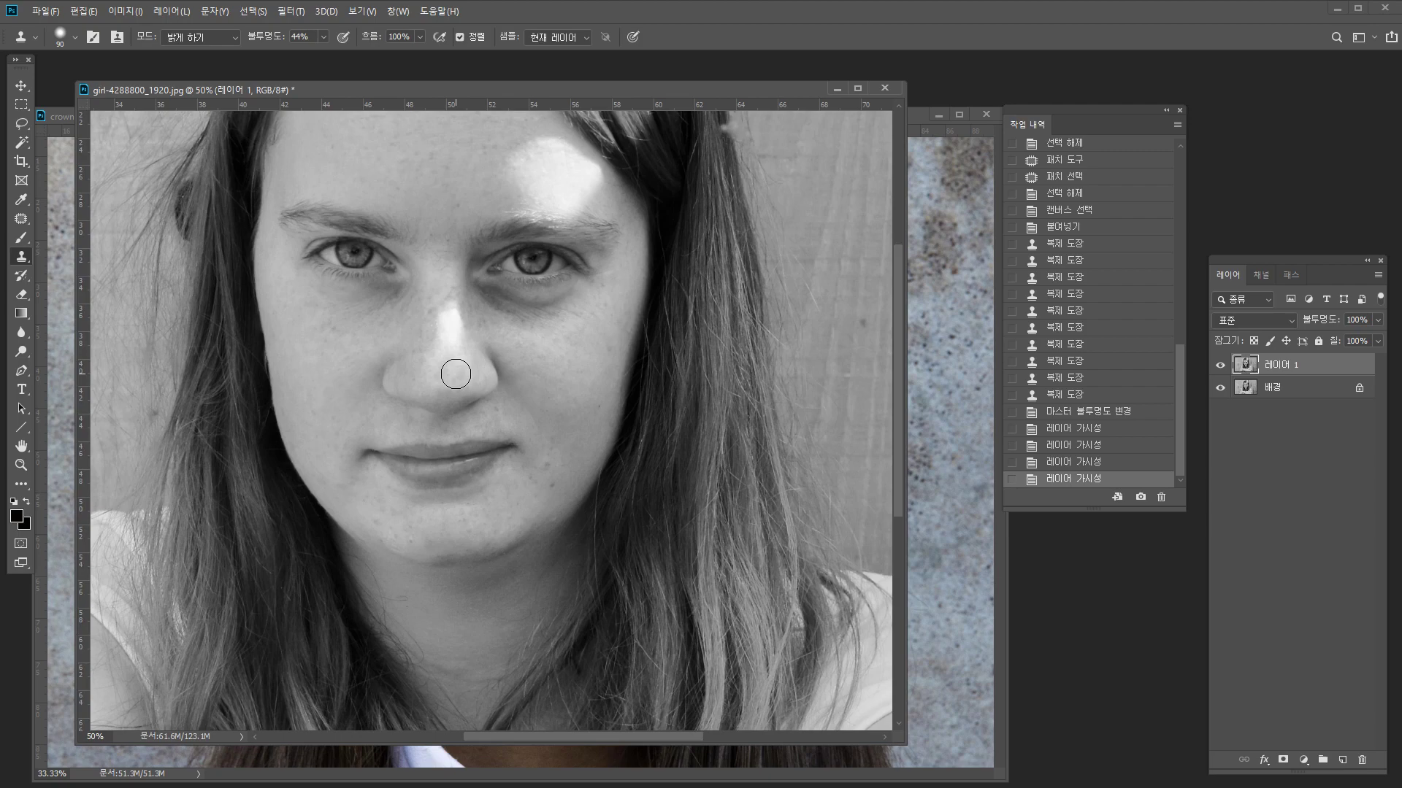
# Close girl-4288800_1920.jpg and crown-4282311_1920.jpg without saving, and open the black-and-white photo of the bearded man.
pyautogui.hotkey('ctrl', 'w')
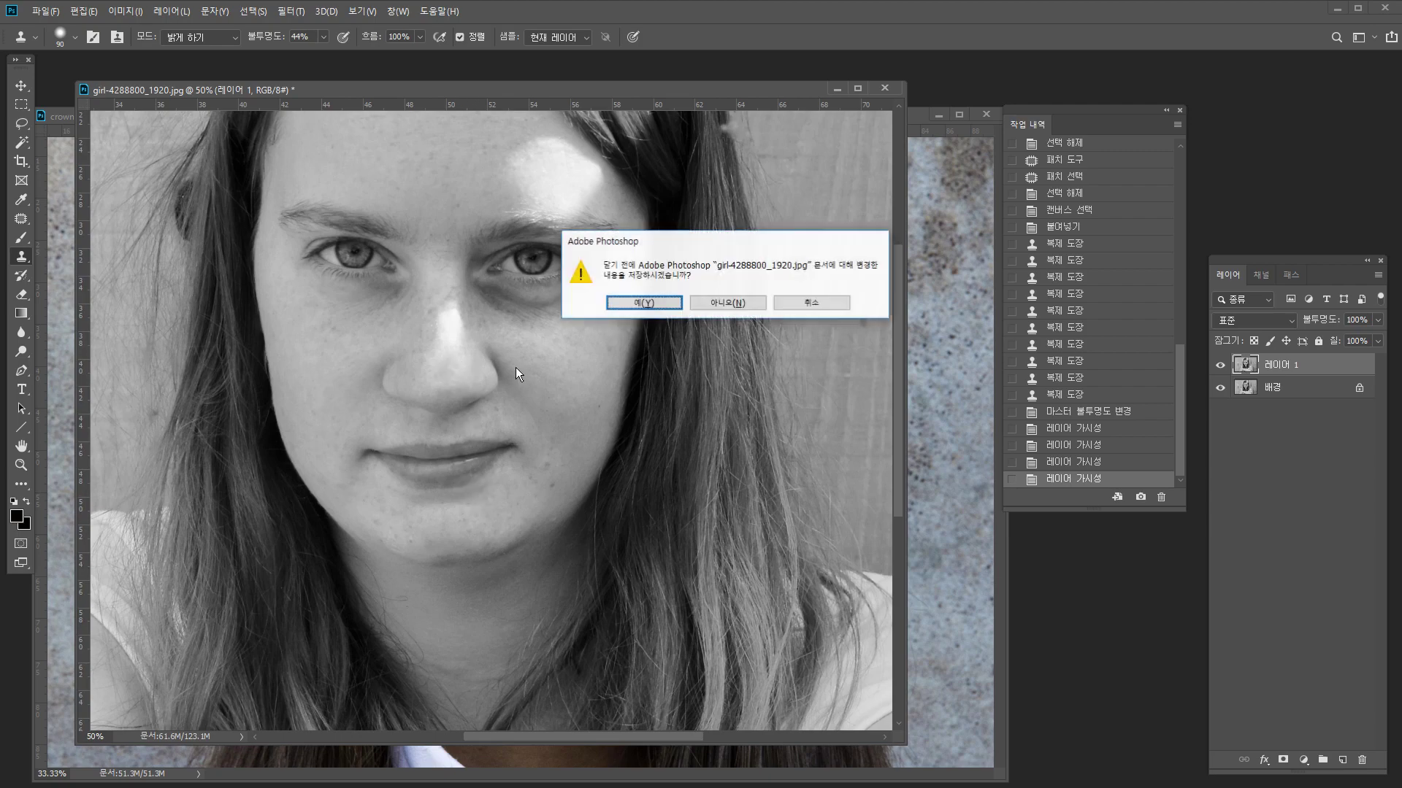
pyautogui.click(711, 303)
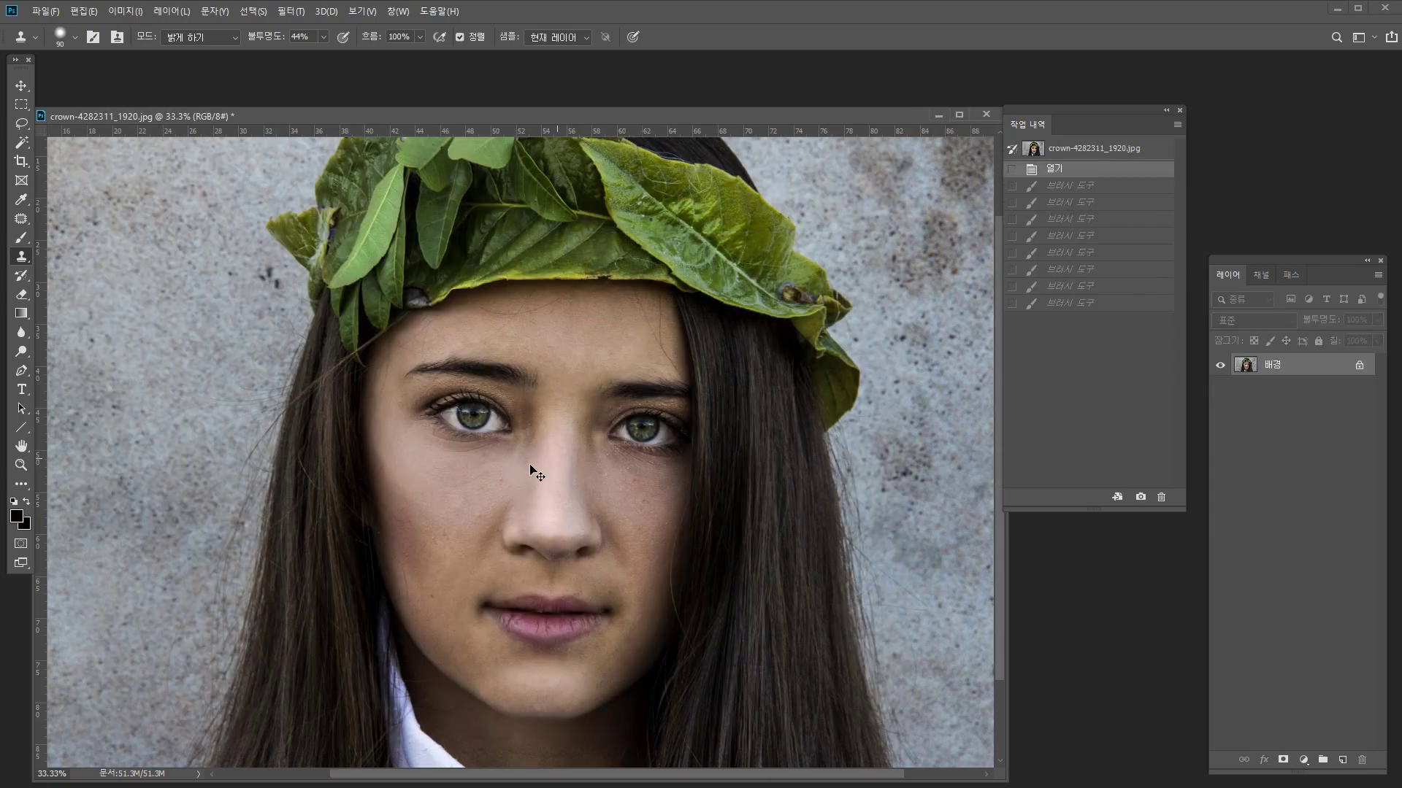
pyautogui.hotkey('ctrl', 'w')
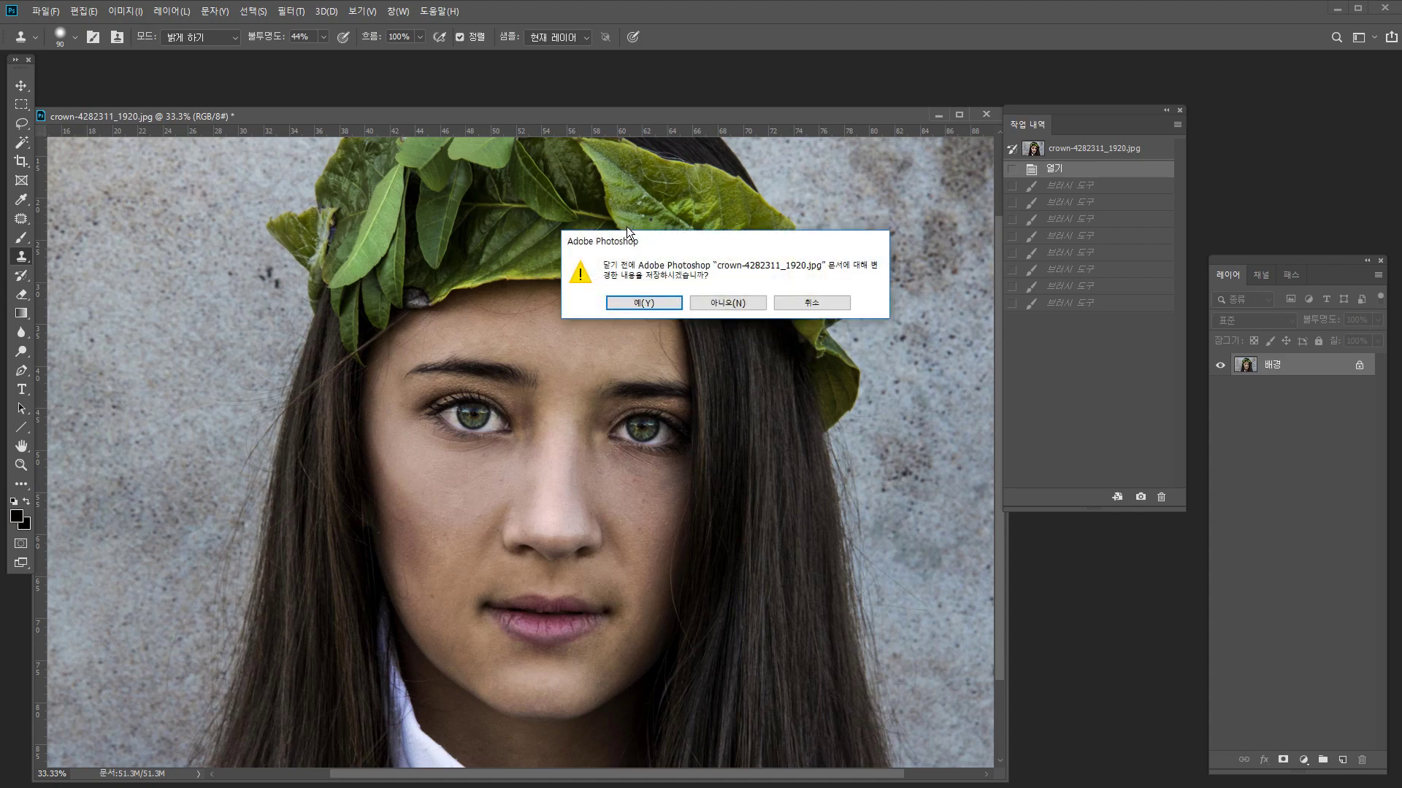
pyautogui.click(701, 302)
pyautogui.moveTo(0, 474); pyautogui.dragTo(464, 480)
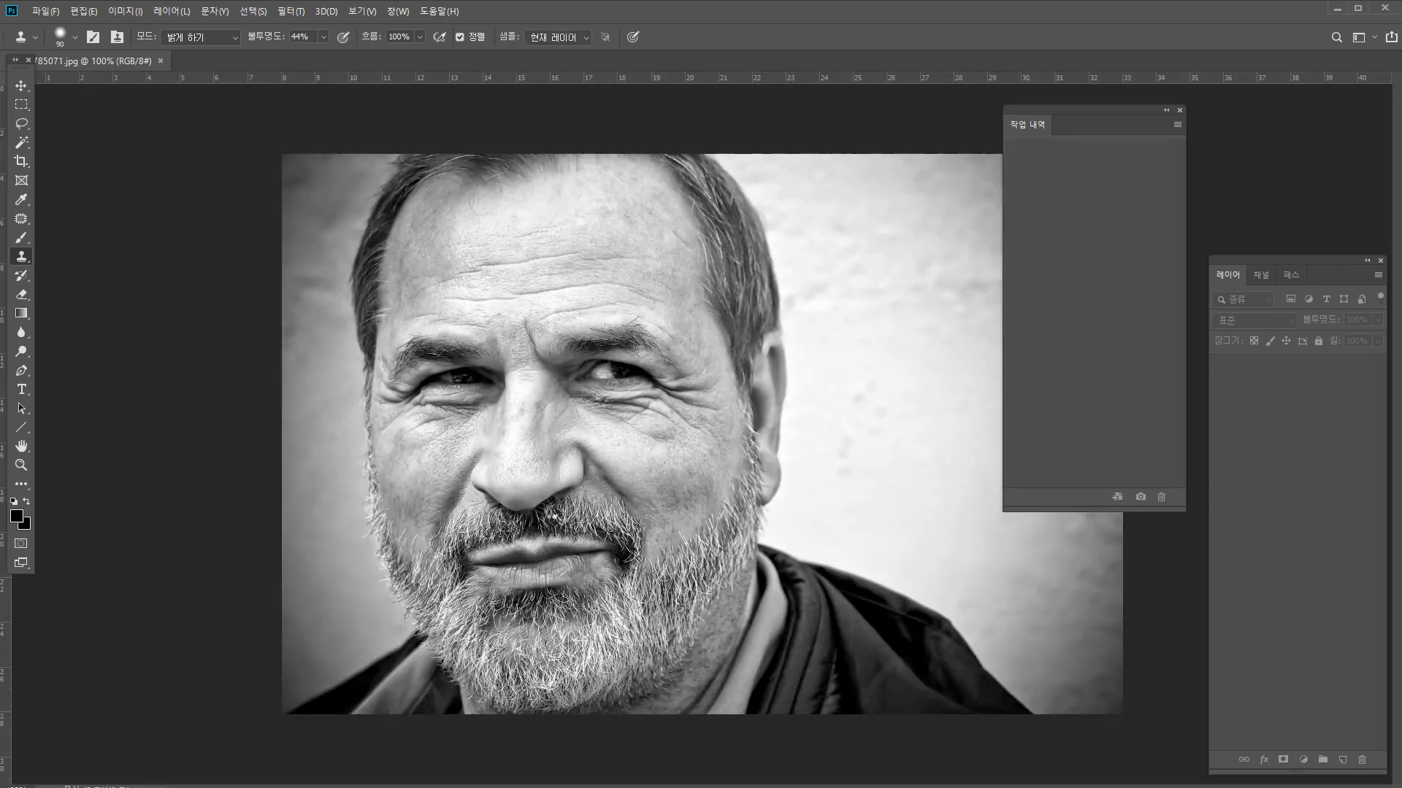
# Enlarge the Clone Stamp brush to 150 and copy the entire background photo onto a new layer.
pyautogui.keyDown('ctrl'); pyautogui.click(464, 479); pyautogui.keyUp('ctrl')
pyautogui.keyDown('ctrl'); pyautogui.click(470, 477); pyautogui.keyUp('ctrl')
pyautogui.moveTo(688, 421)
pyautogui.mouseDown()
pyautogui.moveTo(611, 542)
pyautogui.moveTo(612, 574)
pyautogui.moveTo(594, 460)
pyautogui.mouseUp()
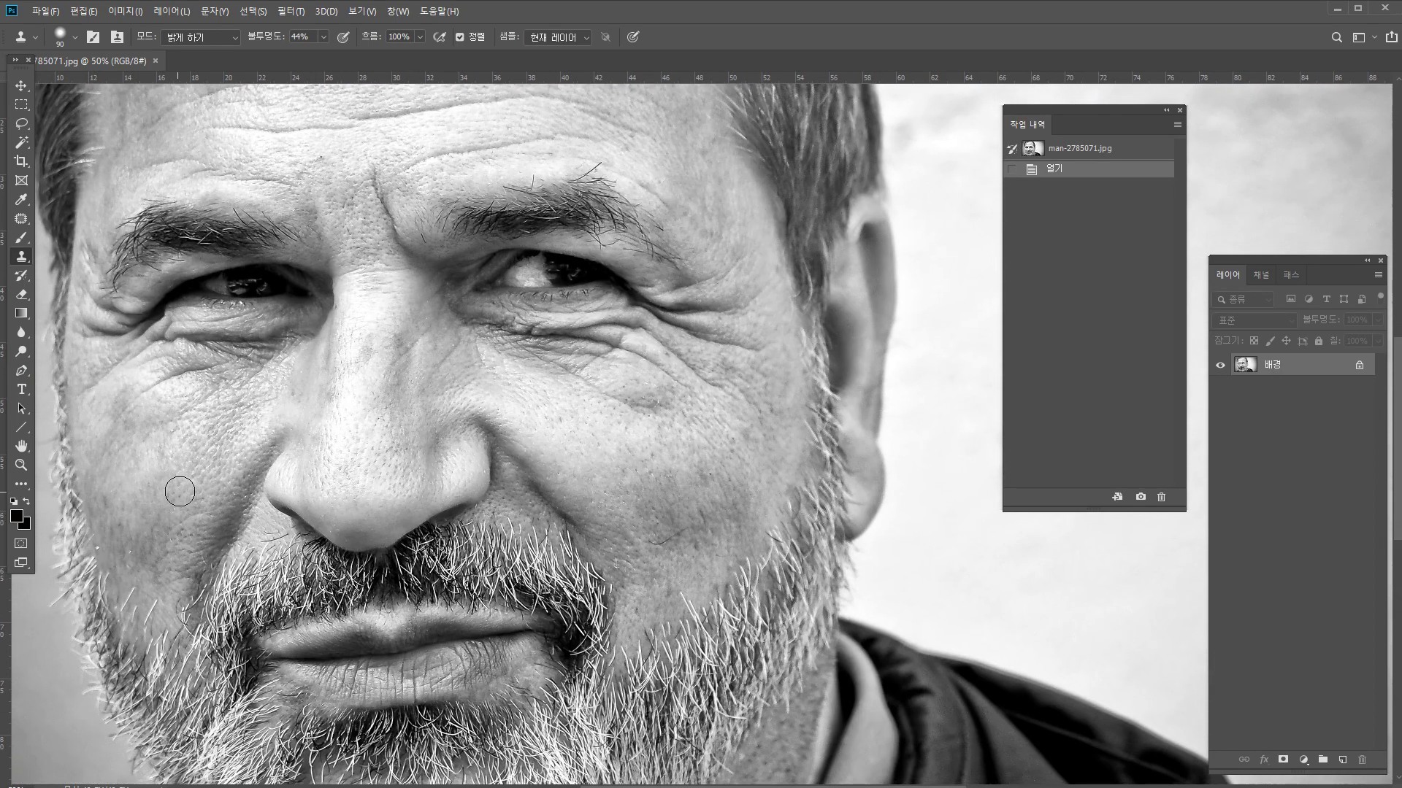
pyautogui.press(']')
pyautogui.press(']')
pyautogui.press(']')
pyautogui.keyDown('ctrl'); pyautogui.click(225, 461); pyautogui.keyUp('ctrl')
pyautogui.moveTo(241, 454); pyautogui.dragTo(257, 410)
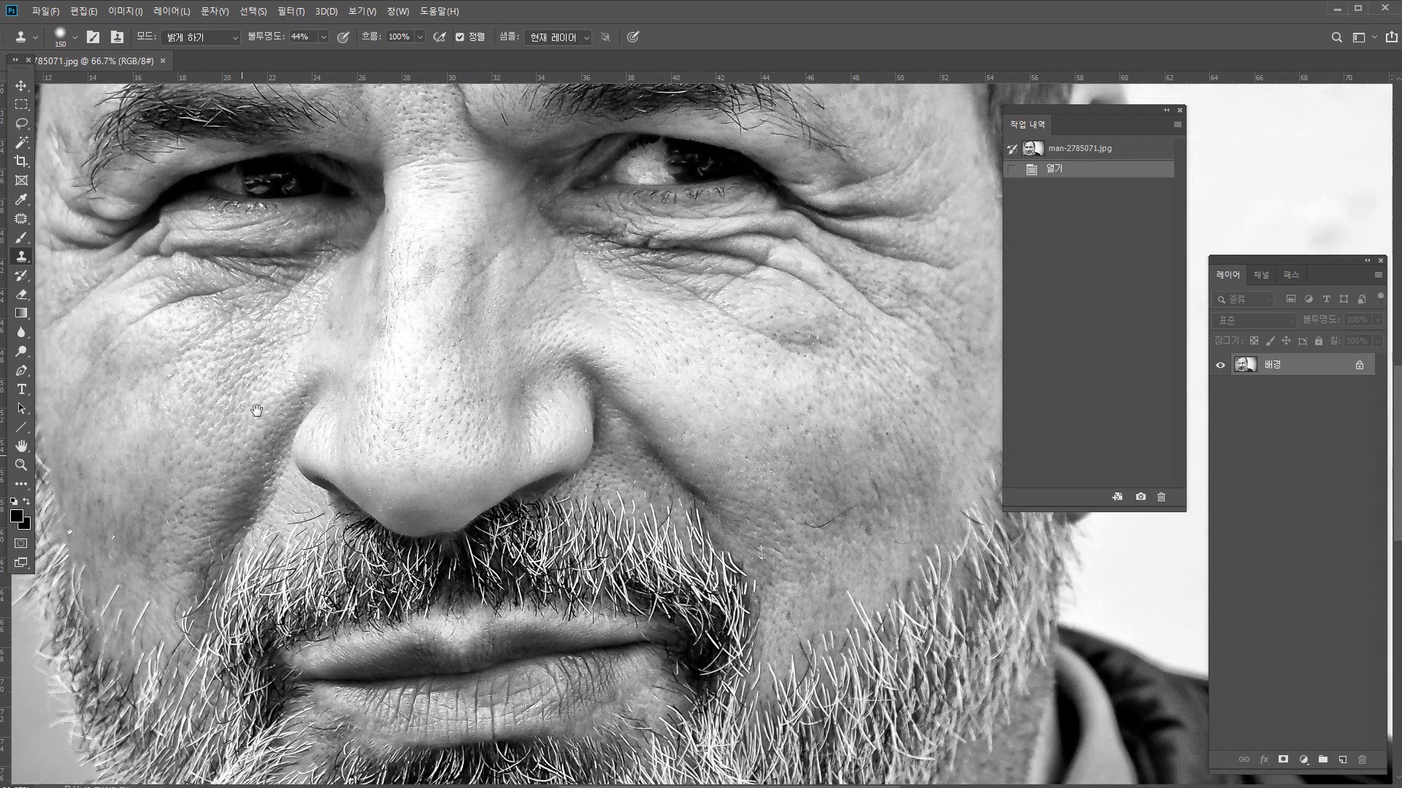
pyautogui.hotkey('ctrl', 'a')
pyautogui.hotkey('ctrl', 'c')
pyautogui.hotkey('ctrl', 'v')
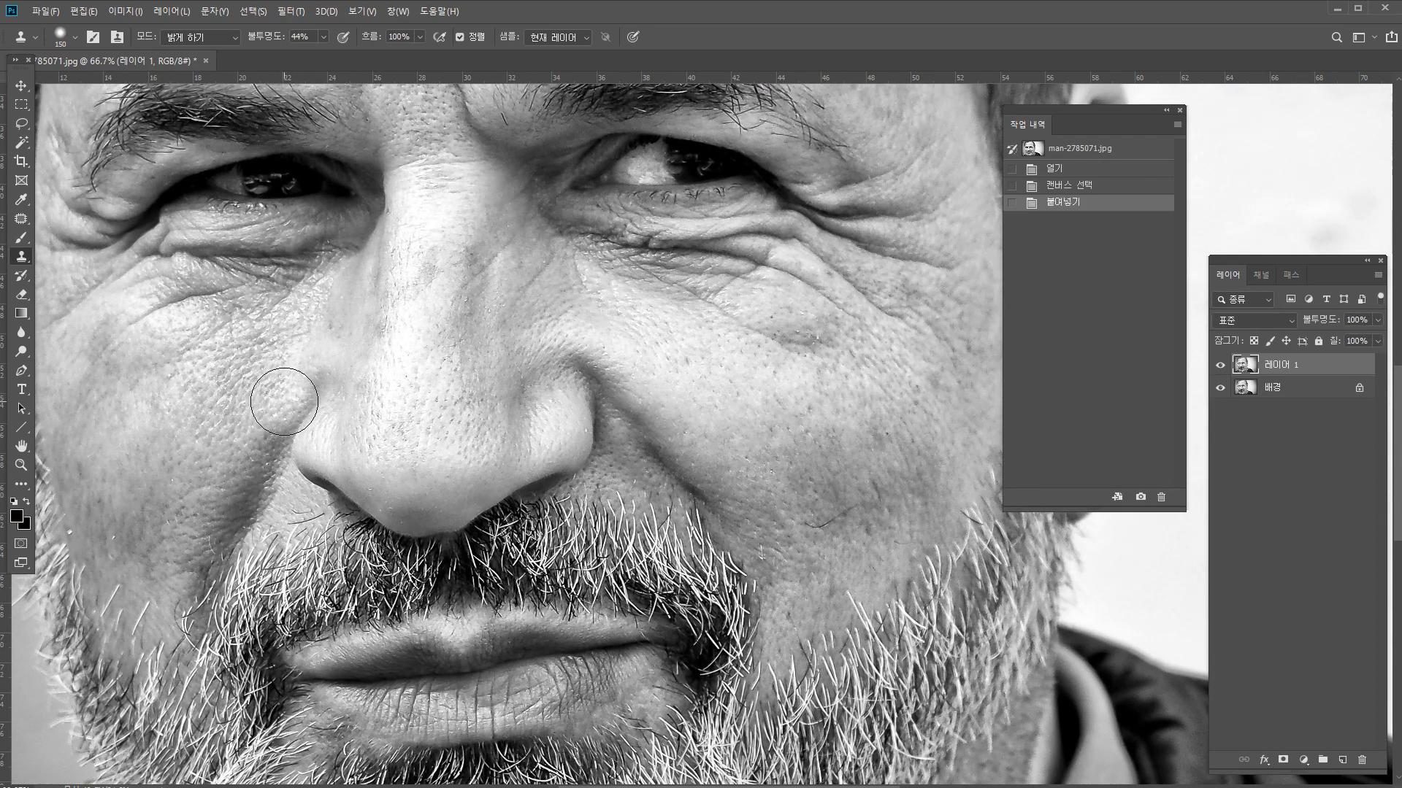
# Lighten the smile line on the photo's left side of the nose with sampled cheek skin, using Clone Stamp sizes 150 and 125.
pyautogui.click(284, 401)
pyautogui.click(257, 442)
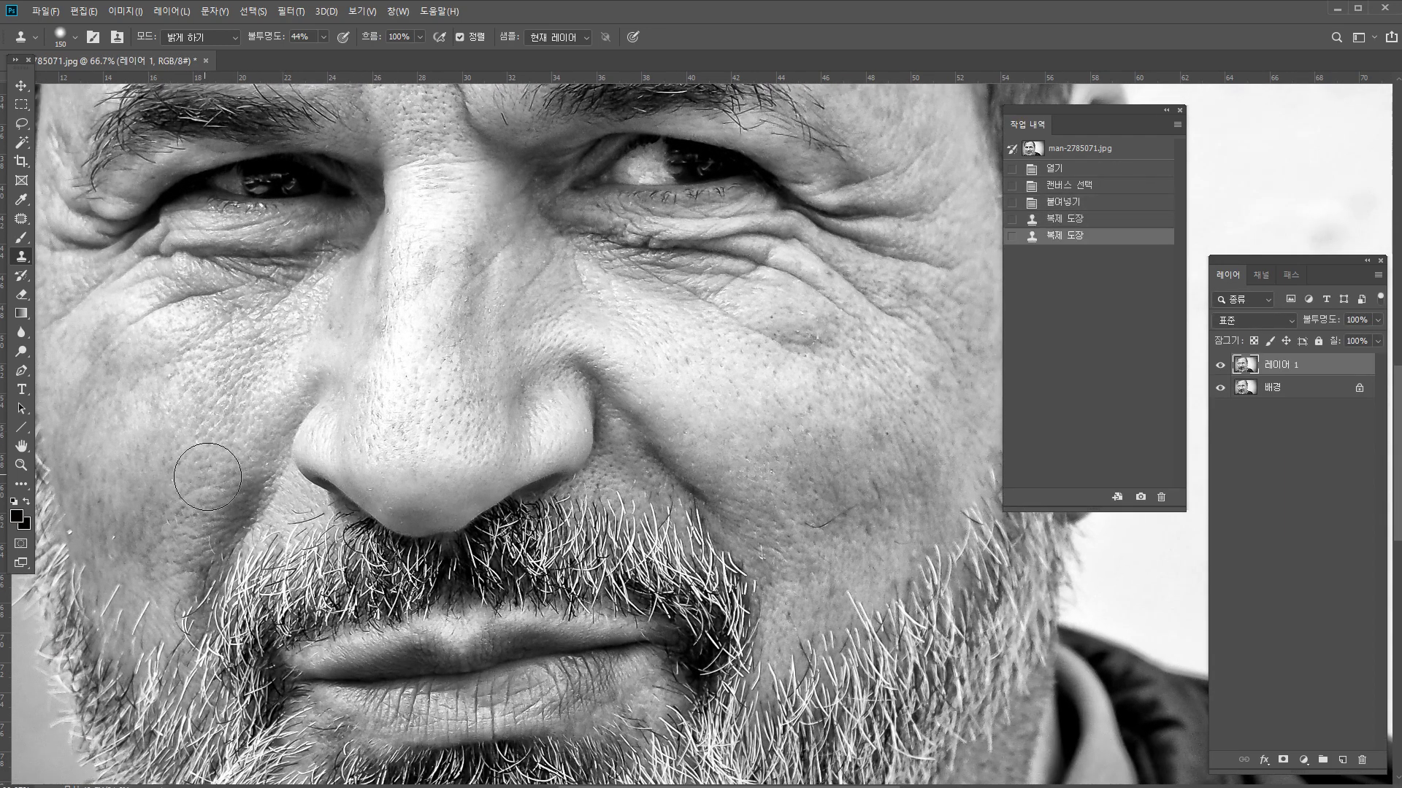
pyautogui.click(243, 490)
pyautogui.press('[')
pyautogui.click(222, 526)
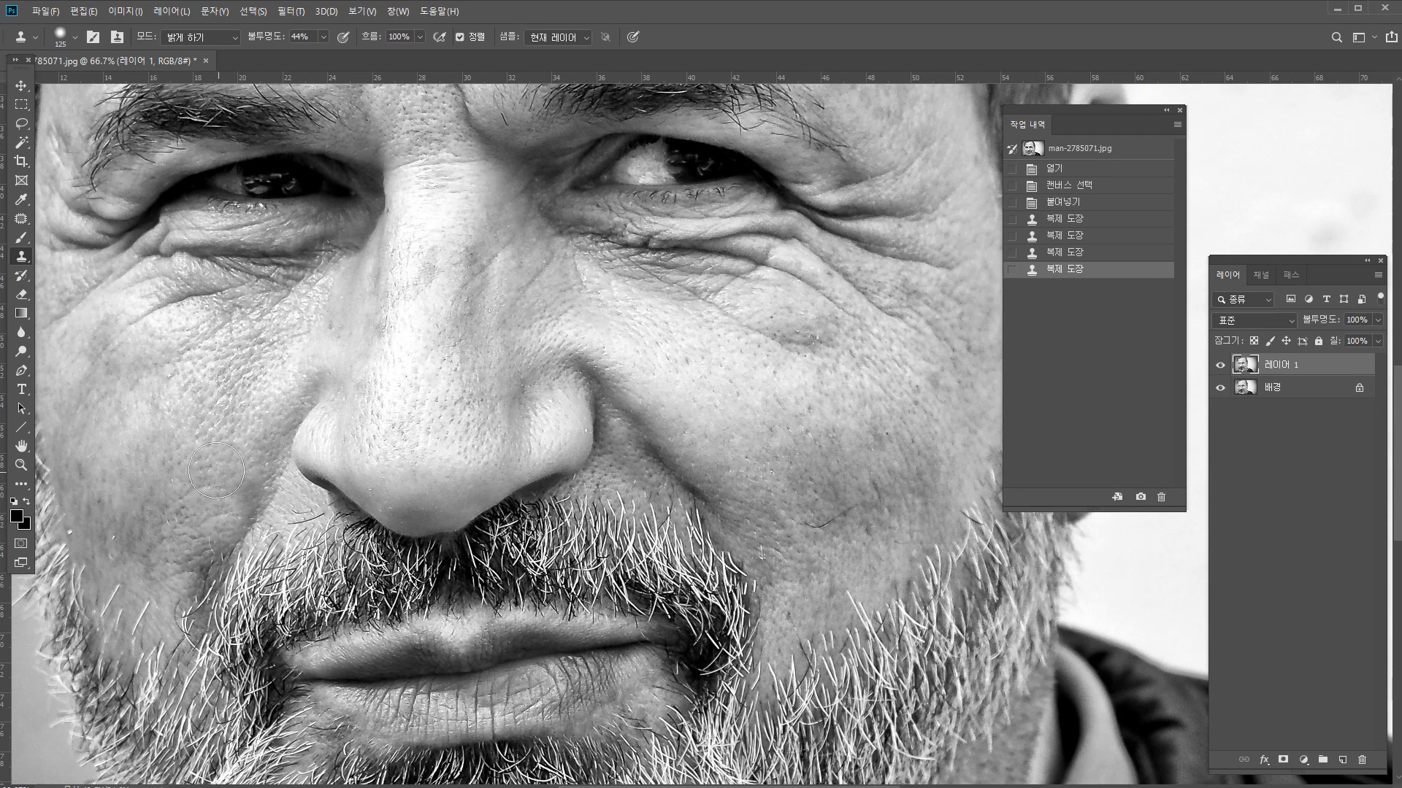
pyautogui.keyDown('alt'); pyautogui.click(224, 476); pyautogui.keyUp('alt')
pyautogui.click(240, 494)
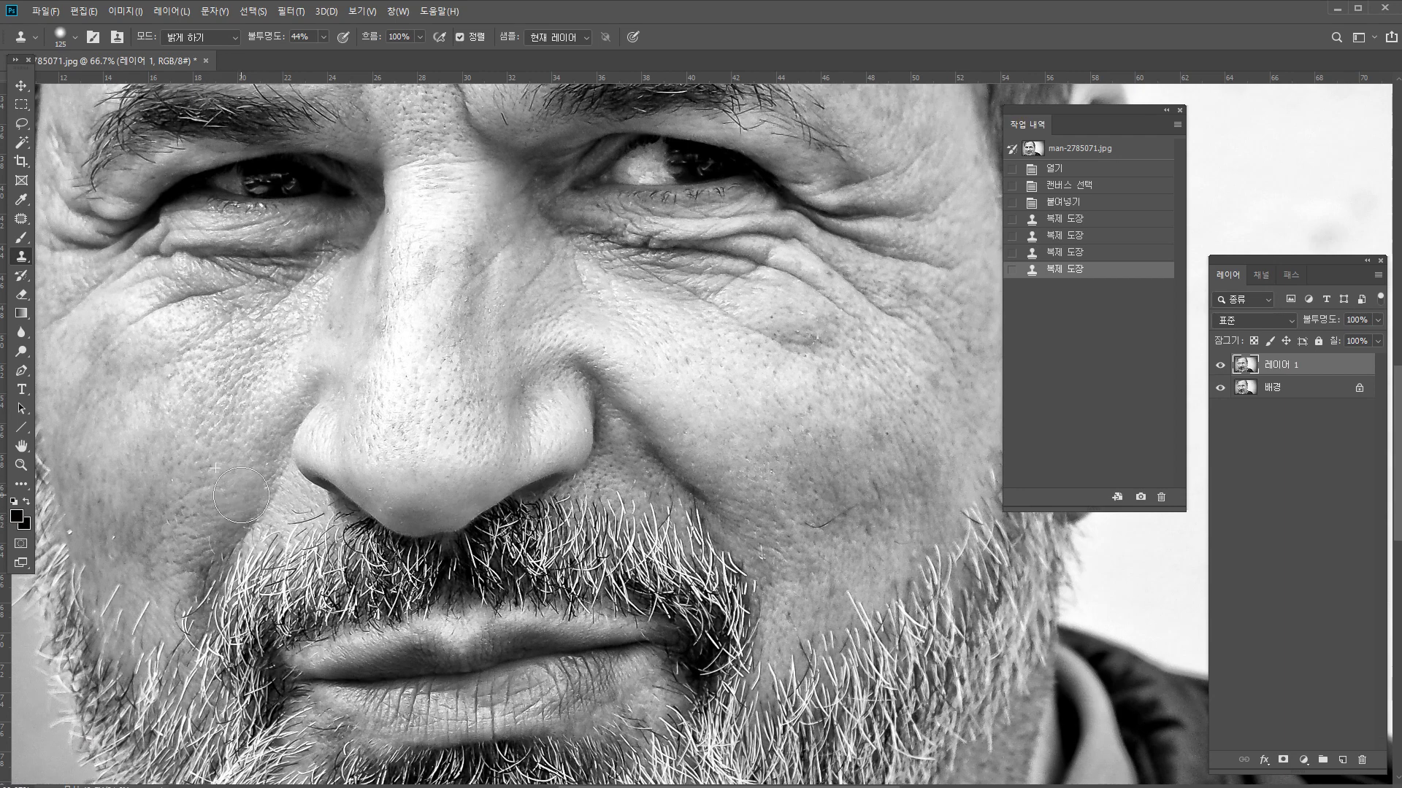
# Lighten the smile line on the photo's right side of the nose, reducing the Clone Stamp brush from 125 to 100 and 90.
pyautogui.click(598, 363)
pyautogui.click(626, 385)
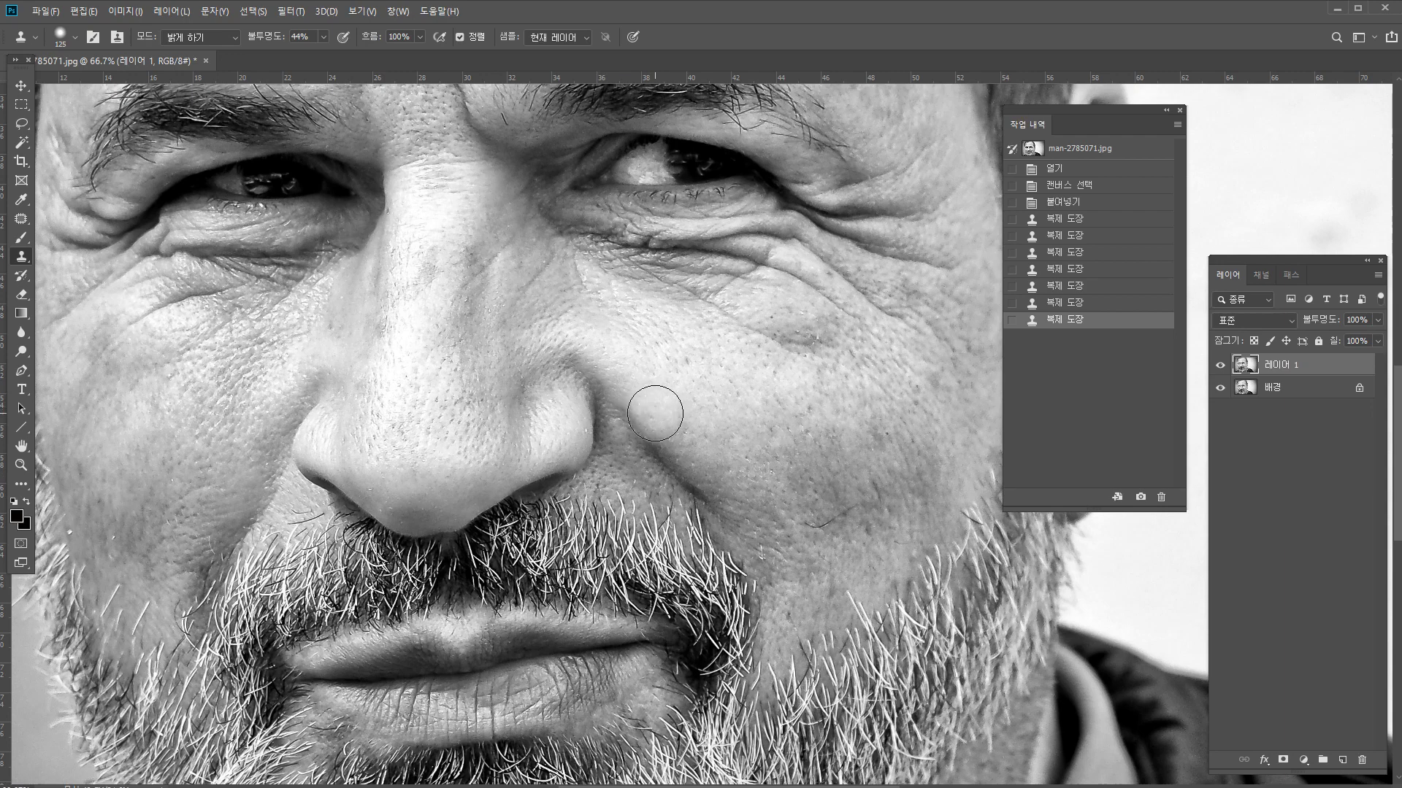
pyautogui.click(651, 418)
pyautogui.click(665, 444)
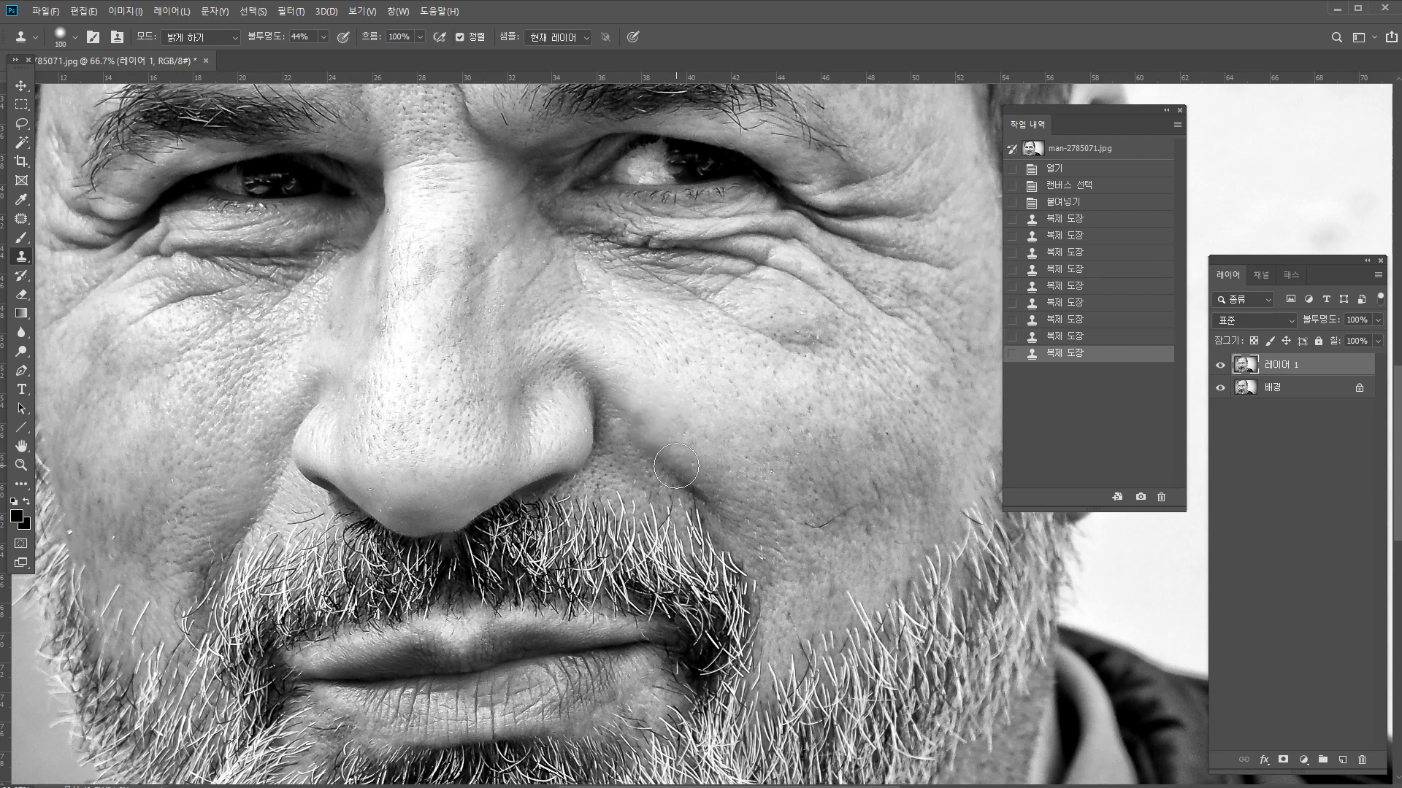
pyautogui.click(676, 466)
pyautogui.click(695, 483)
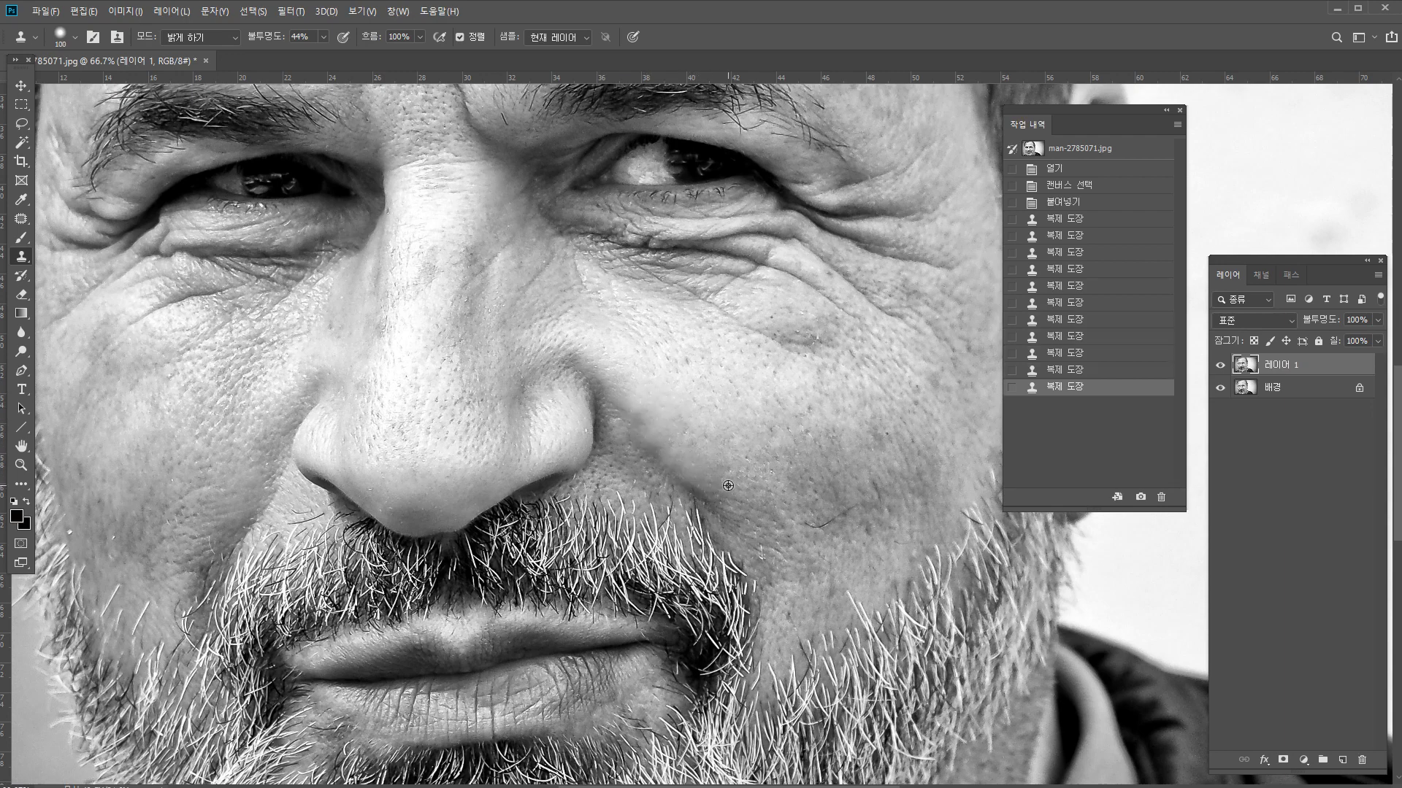
pyautogui.click(721, 491)
pyautogui.click(717, 503)
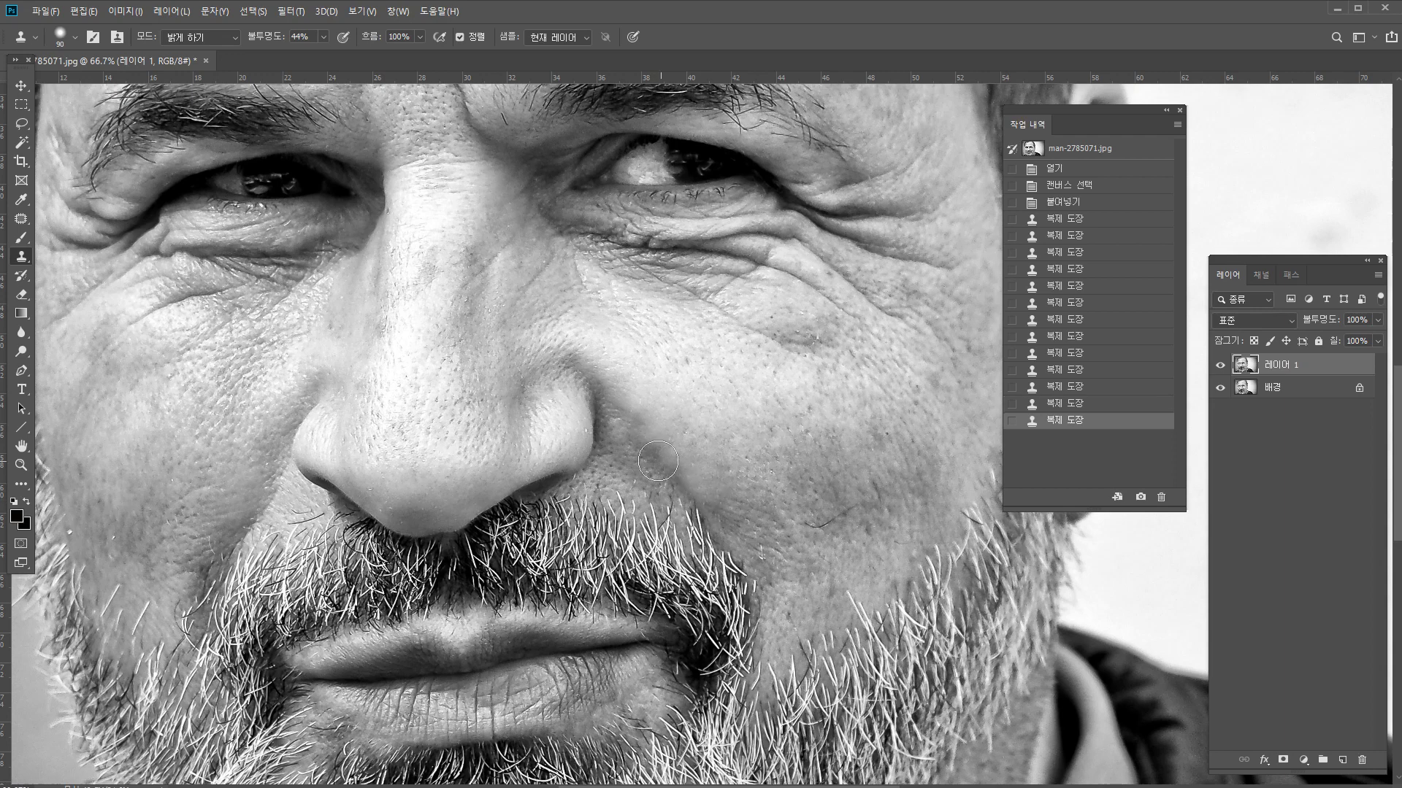
# Hide the clone-stamped layer after a before-and-after check, and copy the whole background photo onto another new layer.
pyautogui.scroll(-2, 657, 448)
pyautogui.click(1220, 368)
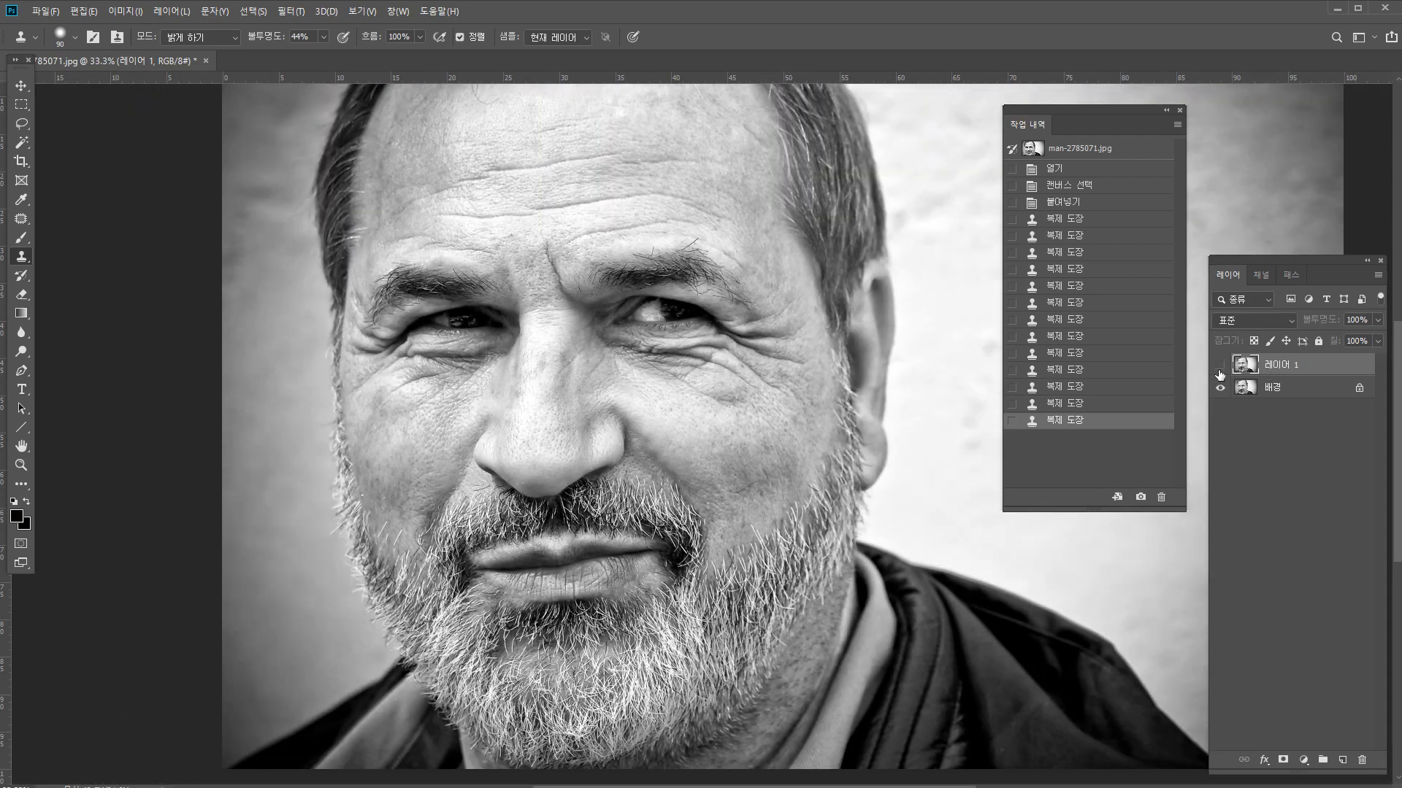
pyautogui.click(1220, 368)
pyautogui.click(1220, 368)
pyautogui.click(1292, 392)
pyautogui.hotkey('ctrl', 'a')
pyautogui.hotkey('ctrl', 'c')
pyautogui.hotkey('ctrl', 'v')
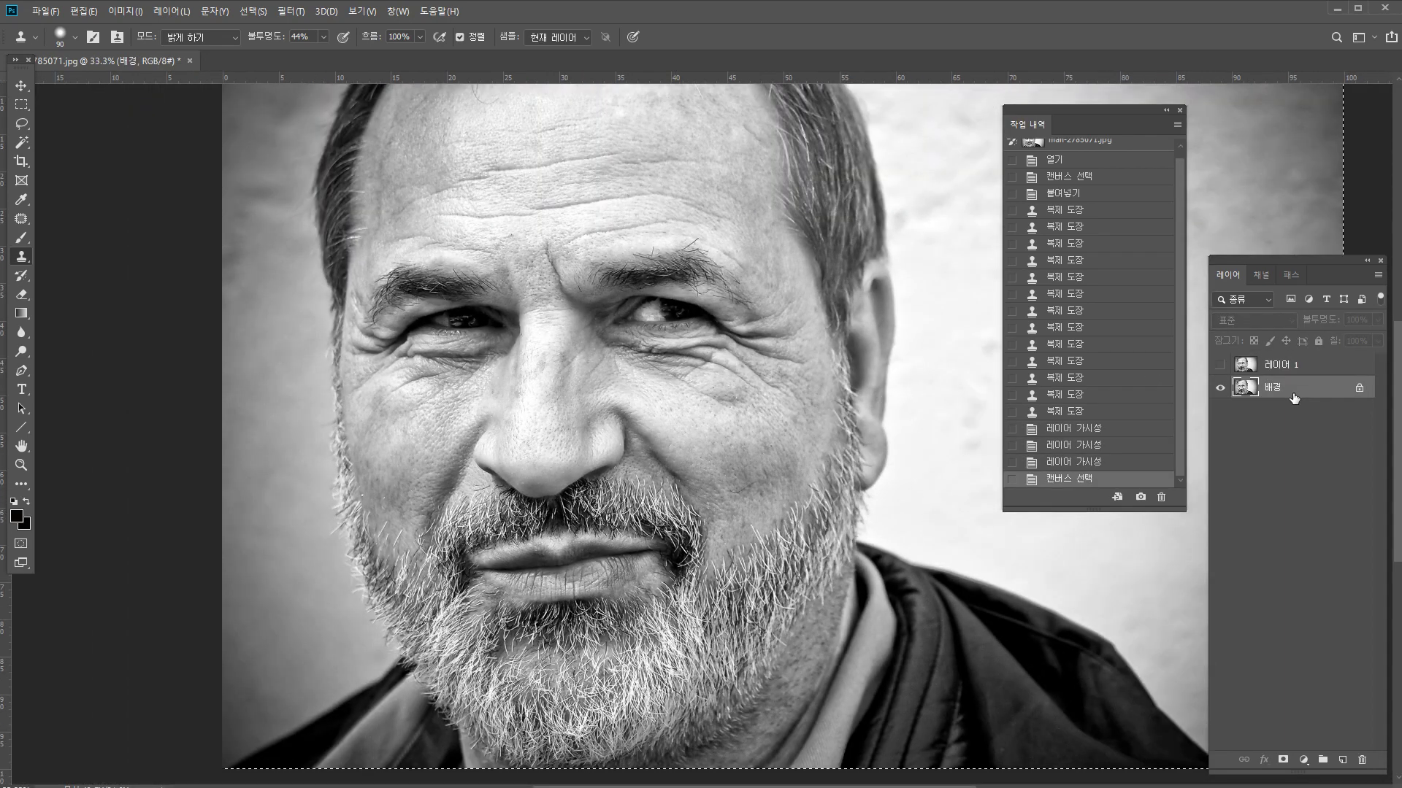
# Patch the smile line on the photo's right side of the nose with clear cheek skin, using the Patch tool on the new layer.
pyautogui.press('j')
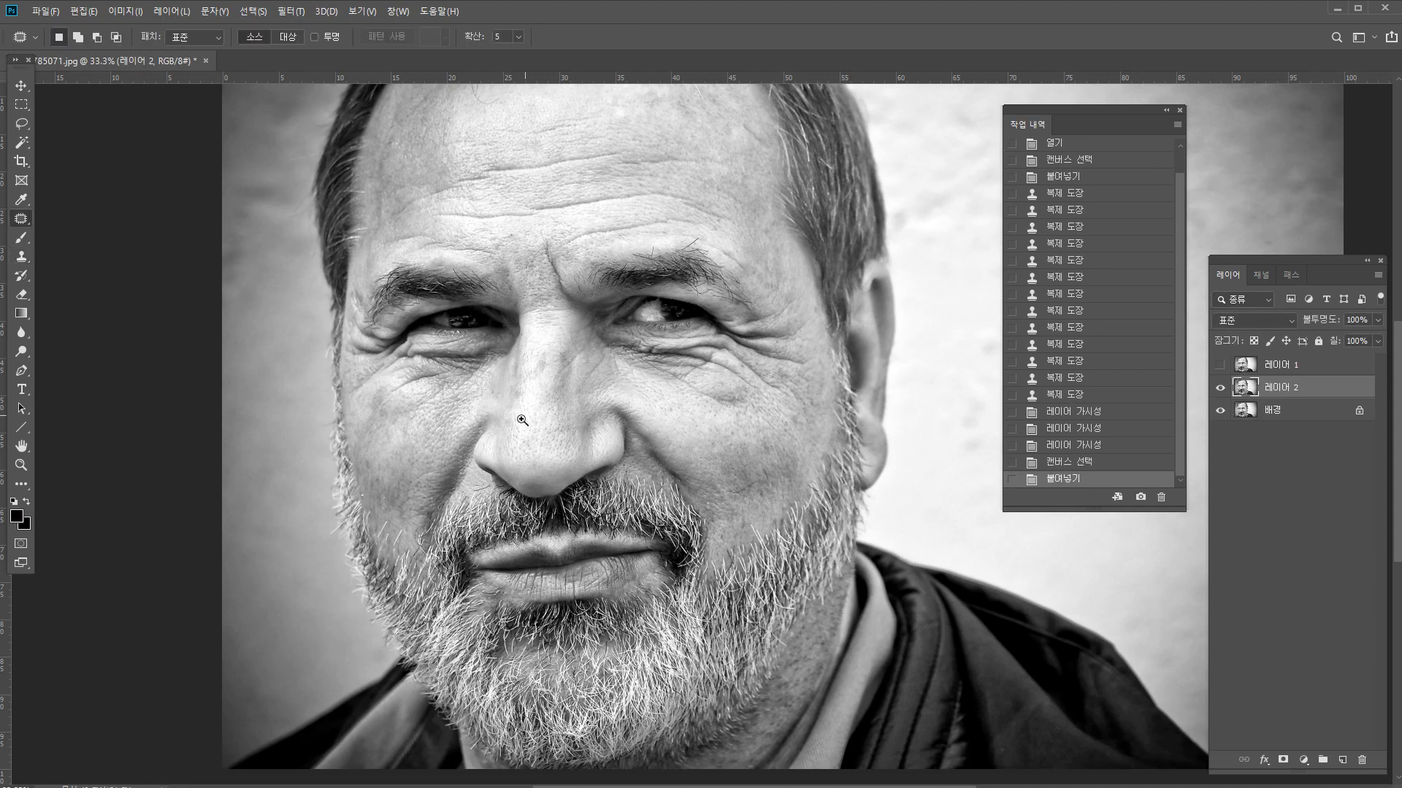
pyautogui.scroll(2, 463, 478)
pyautogui.hscroll(4, 625, 362)
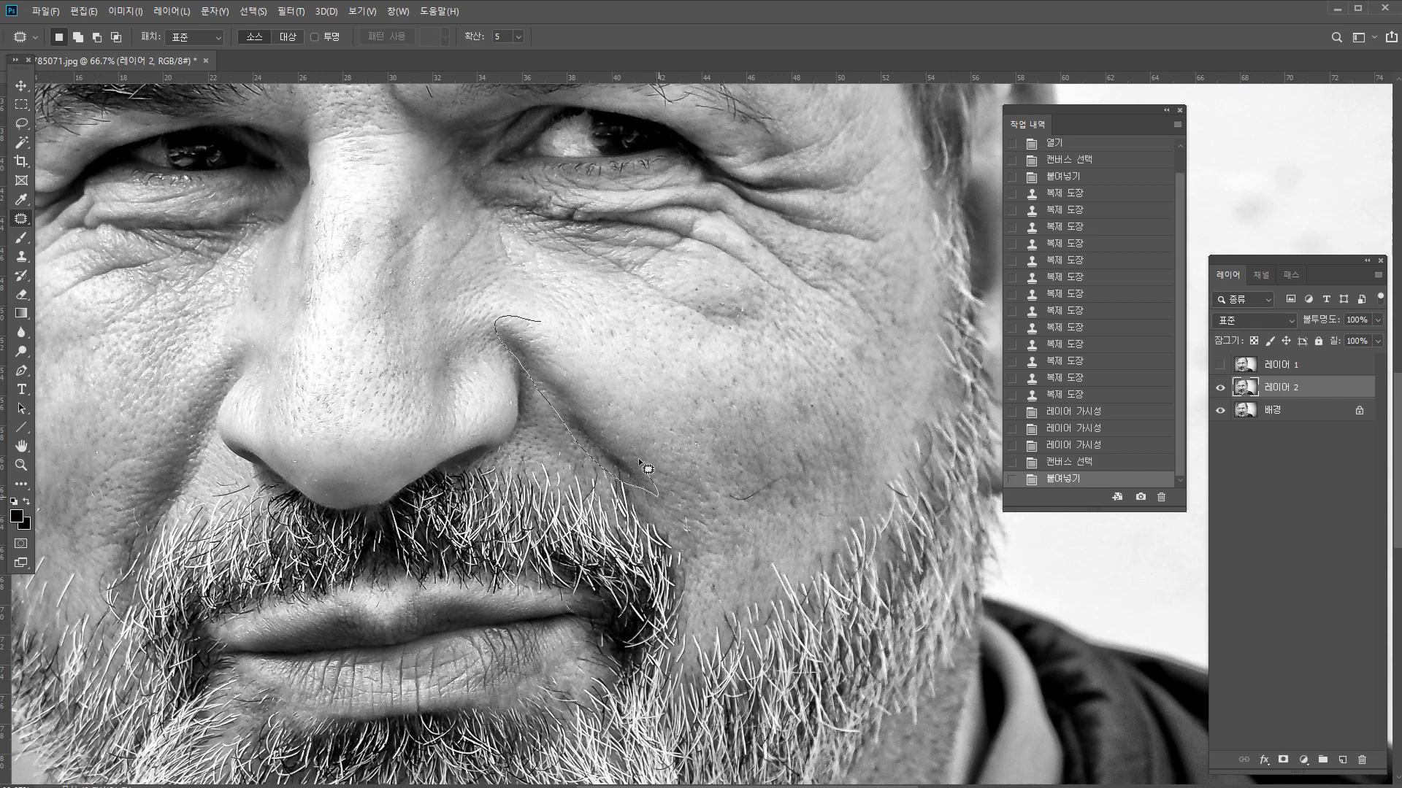
pyautogui.moveTo(541, 324); pyautogui.dragTo(562, 338)
pyautogui.moveTo(573, 384); pyautogui.dragTo(647, 374)
pyautogui.hotkey('ctrl', 'd')
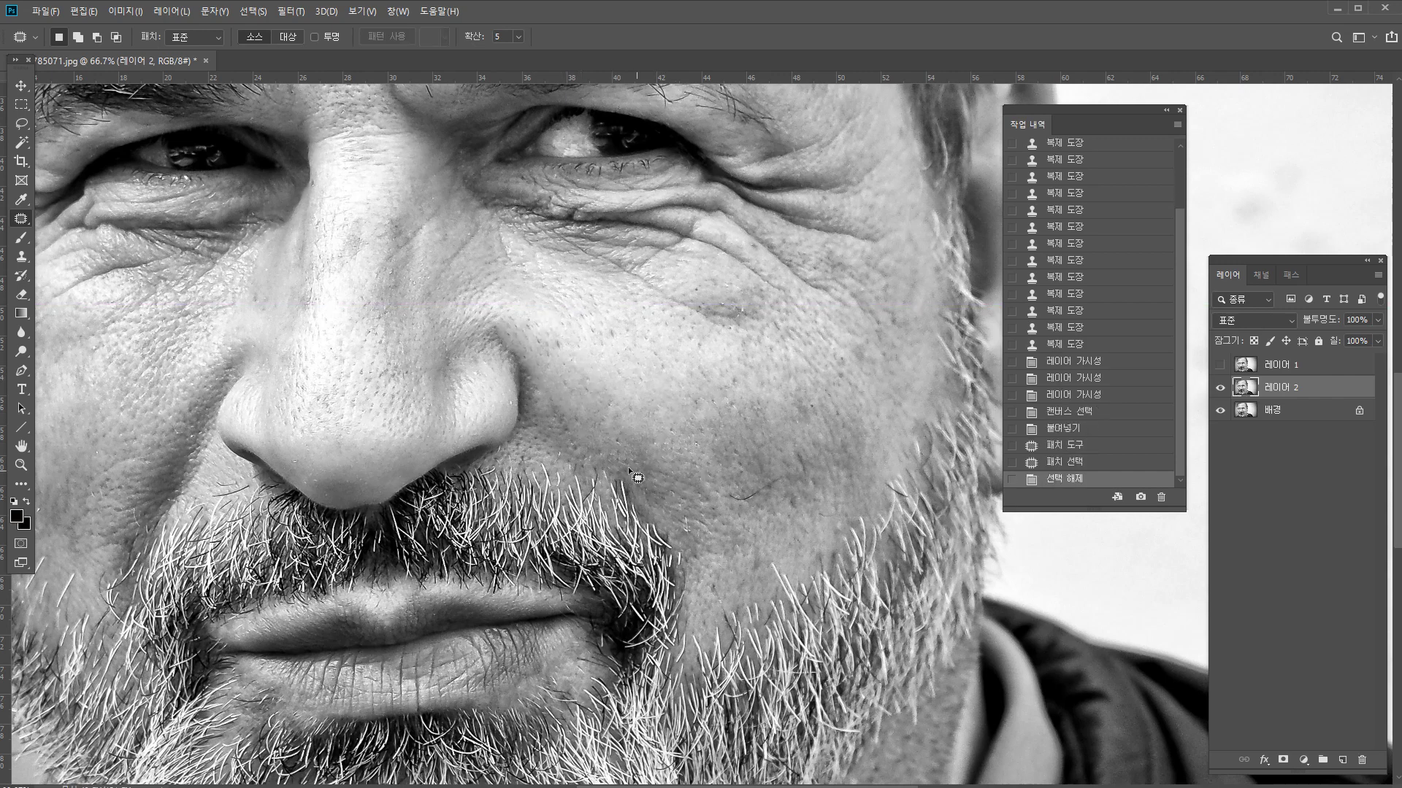
# Patch the smile-line creases on the photo's left side, from beside the nostril down to the beard, with adjacent cheek skin.
pyautogui.hscroll(-4, 629, 473)
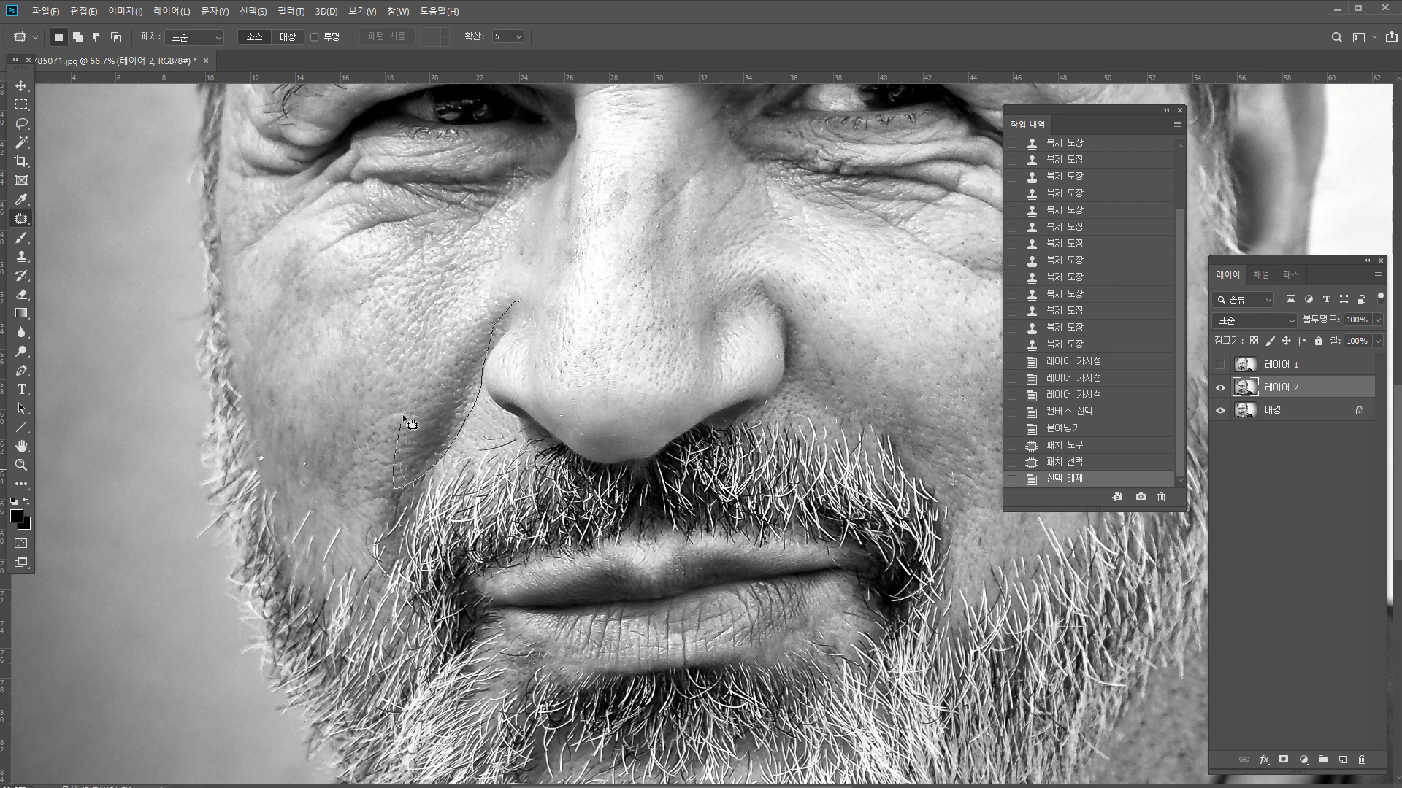
pyautogui.moveTo(471, 303); pyautogui.dragTo(516, 292)
pyautogui.moveTo(470, 345)
pyautogui.mouseDown()
pyautogui.moveTo(434, 344)
pyautogui.moveTo(514, 295)
pyautogui.moveTo(490, 293)
pyautogui.mouseUp()
pyautogui.hotkey('ctrl', 'd')
pyautogui.hotkey('ctrl', 'd')
pyautogui.hotkey('ctrl', 'd')
pyautogui.hotkey('ctrl', 'd')
pyautogui.moveTo(503, 301); pyautogui.dragTo(507, 273)
pyautogui.hotkey('ctrl', 'd')
pyautogui.scroll(-1, 546, 339)
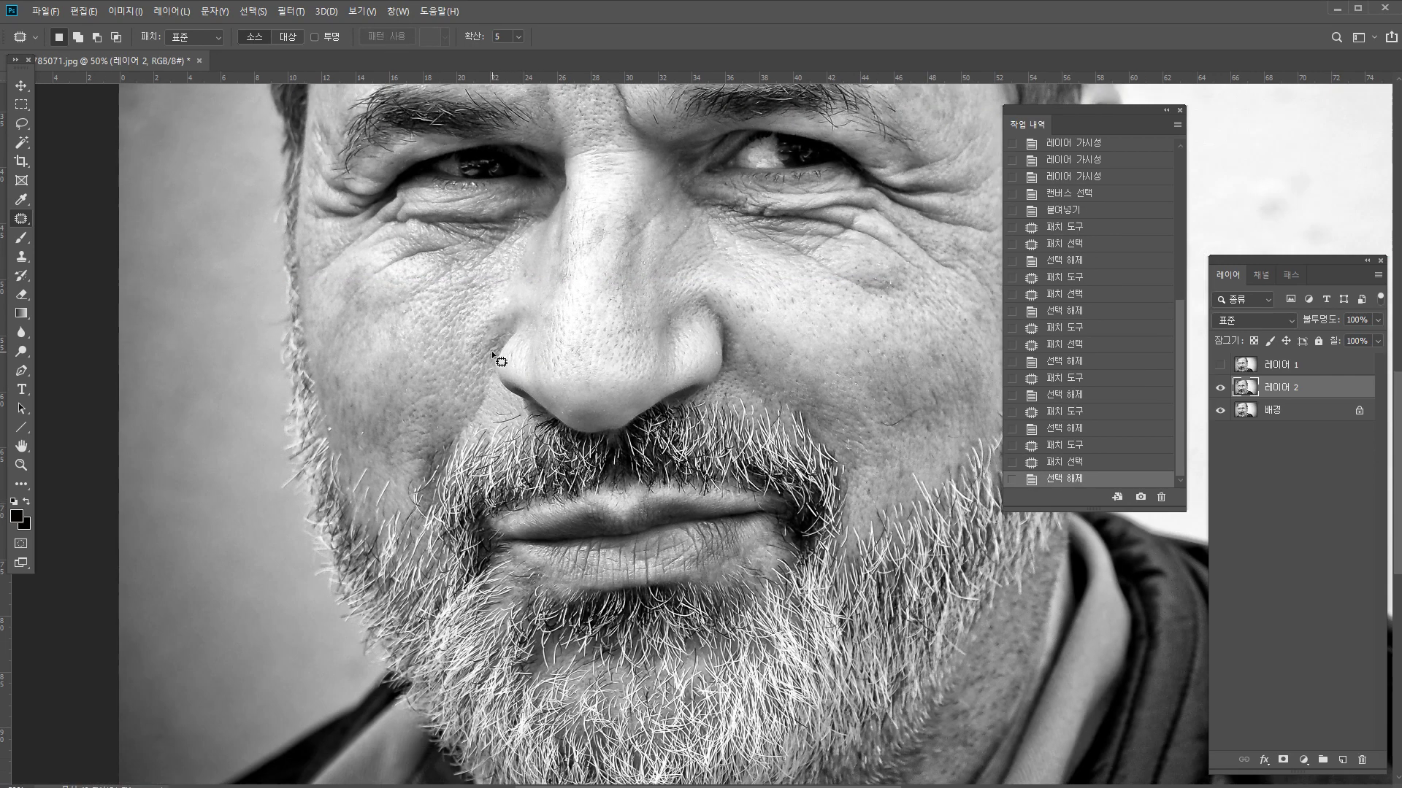
pyautogui.moveTo(435, 444); pyautogui.dragTo(429, 391)
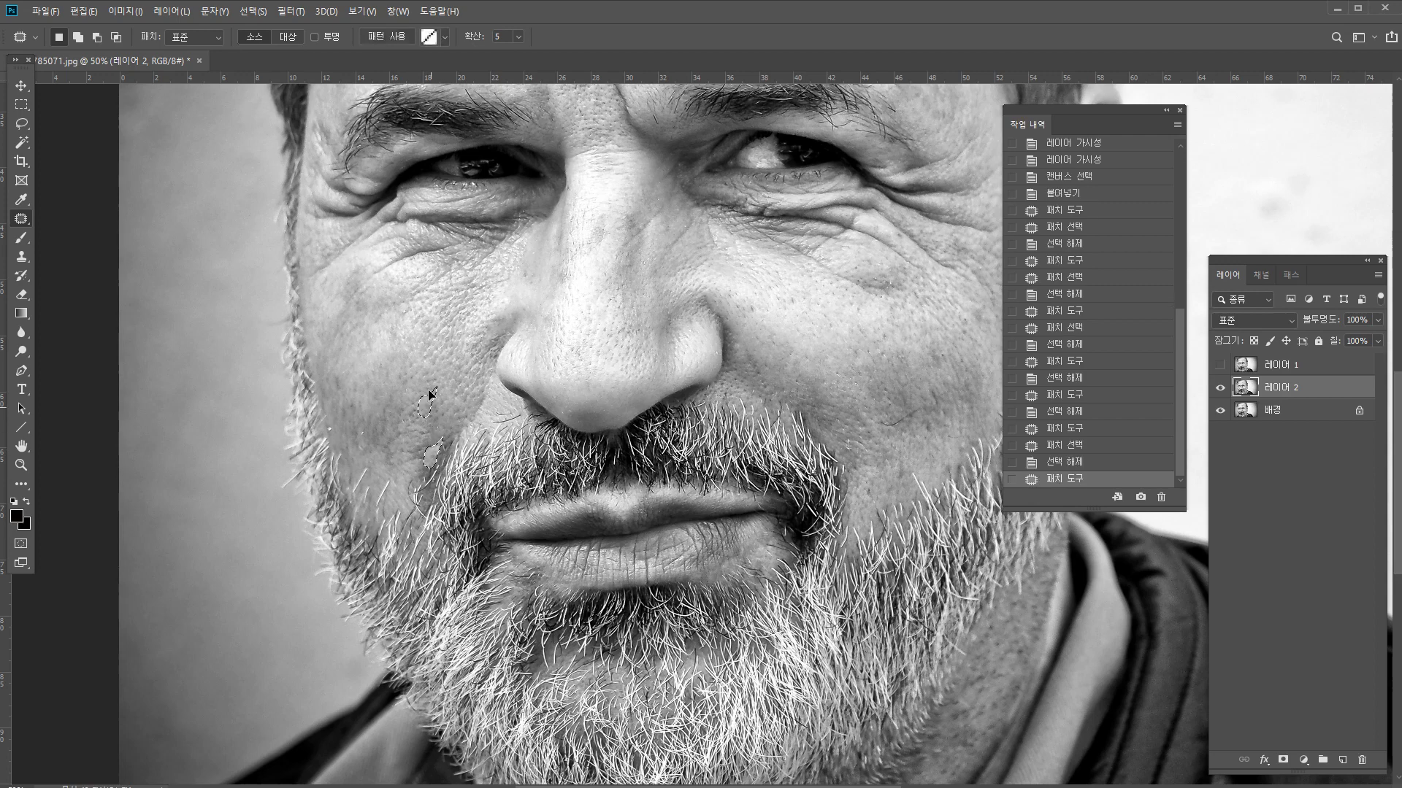
pyautogui.hotkey('ctrl', 'd')
# Compare the two retouches by varying the patched layer's opacity back to 100%, then hiding it and showing the clone-stamped layer.
pyautogui.scroll(-1, 480, 456)
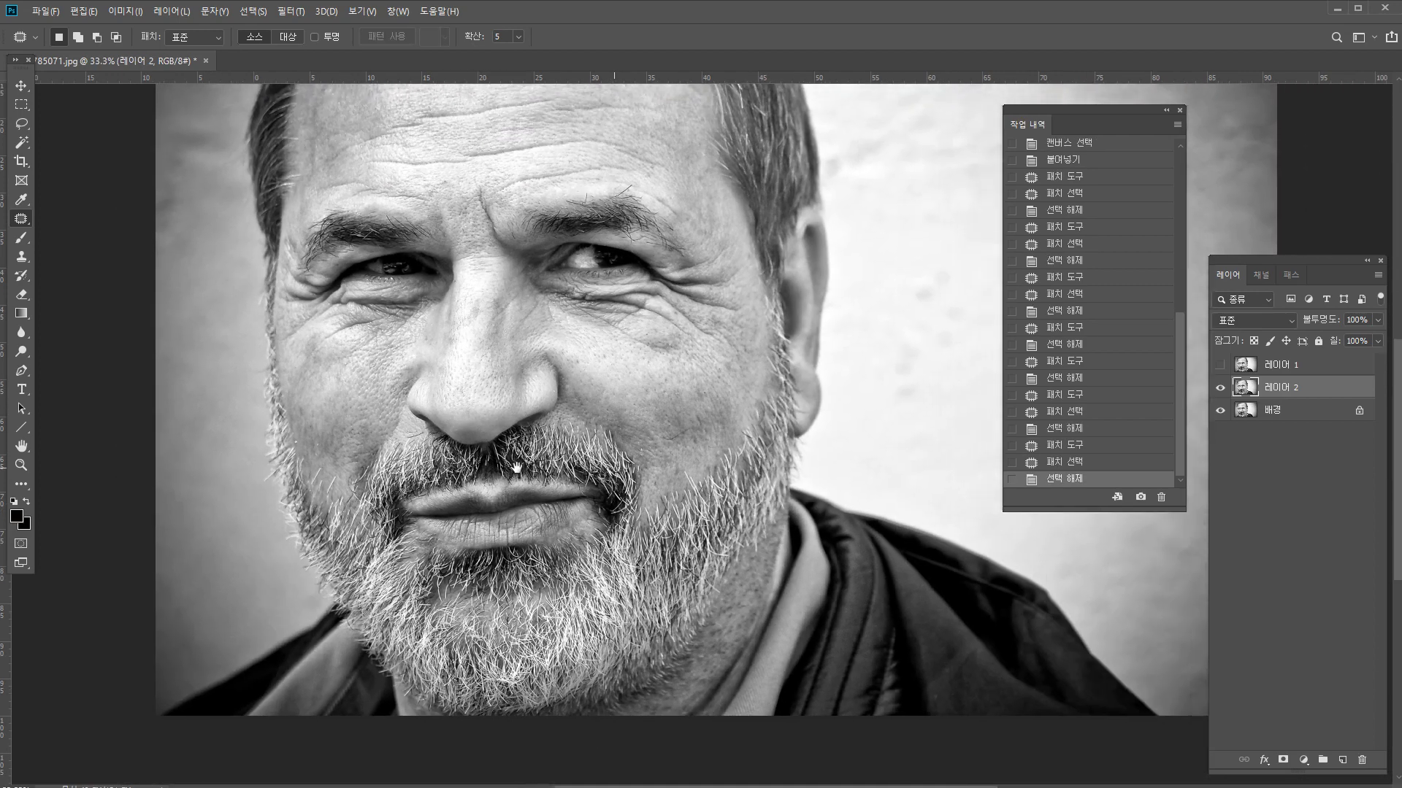
pyautogui.click(1351, 322)
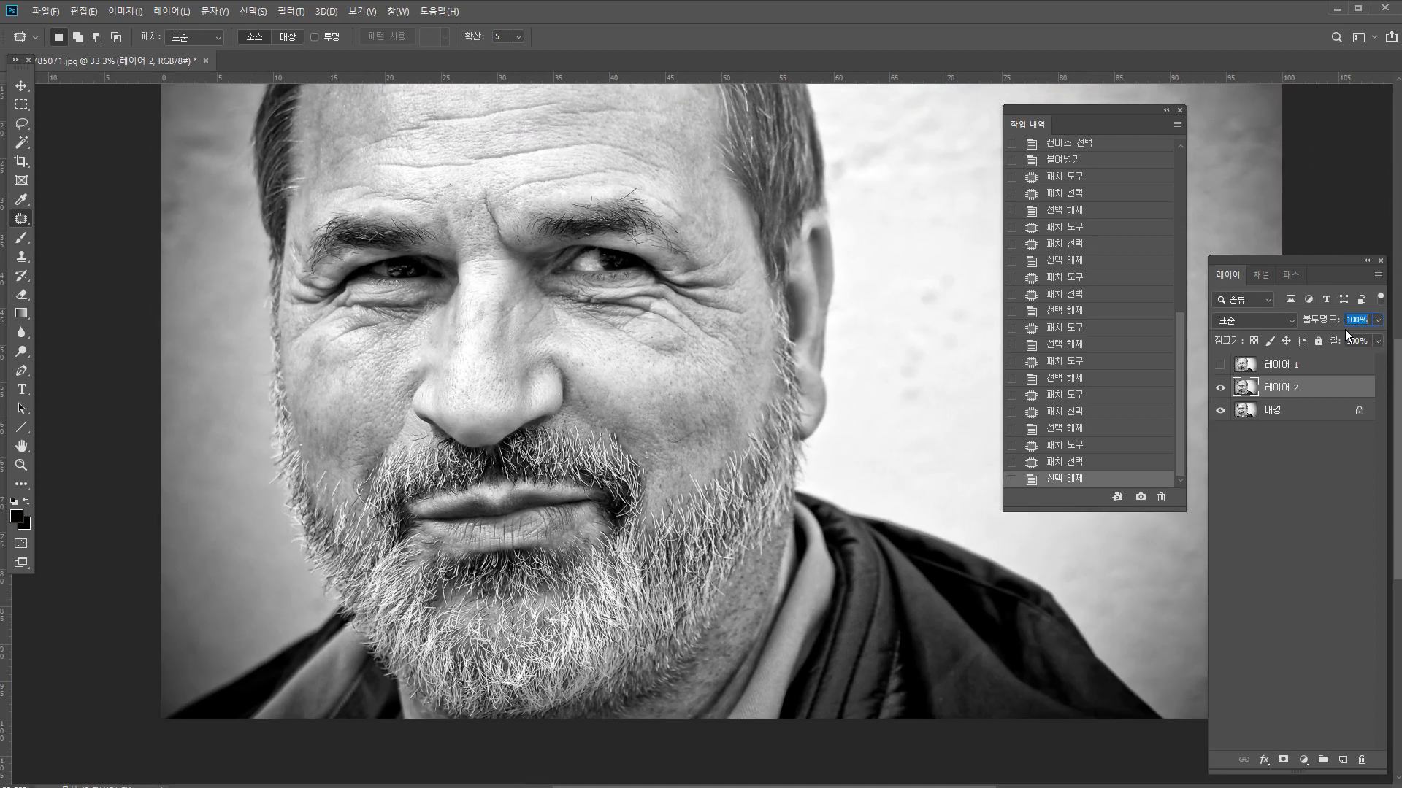
pyautogui.moveTo(1331, 325); pyautogui.dragTo(1395, 331)
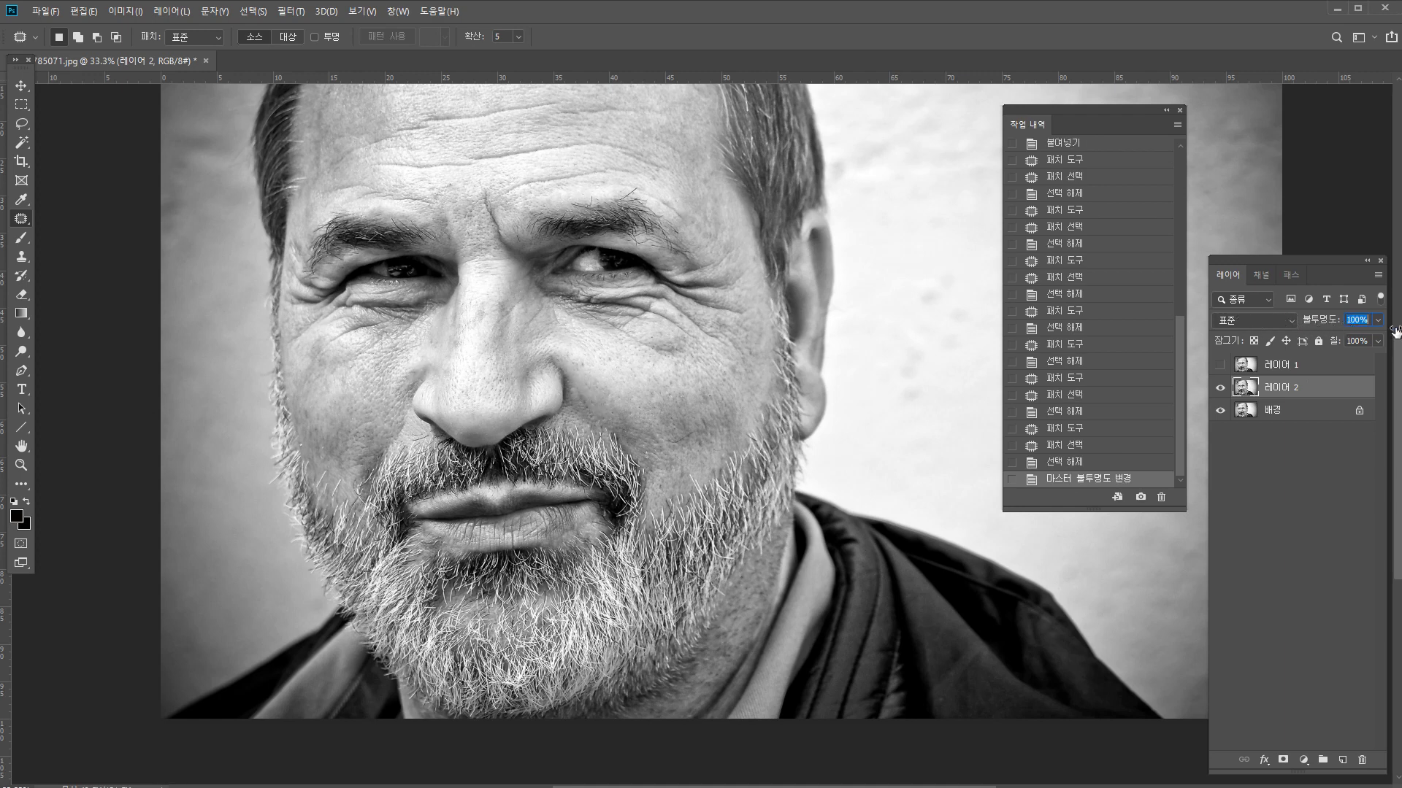
pyautogui.click(1220, 364)
pyautogui.click(1220, 387)
pyautogui.click(1284, 364)
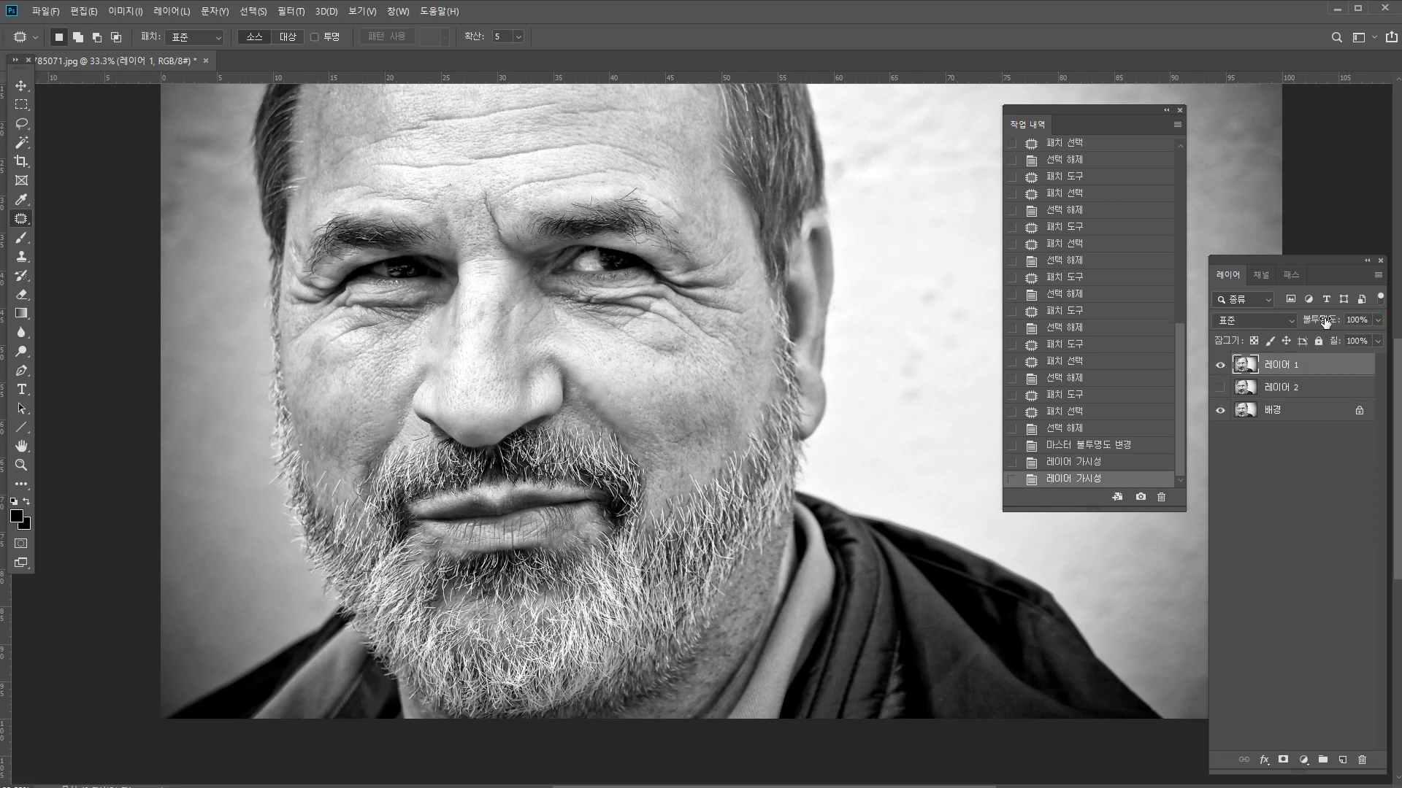
# Show the patched layer again and lower its opacity, then set the clone-stamped layer's opacity to 44%.
pyautogui.click(1220, 388)
pyautogui.click(1289, 388)
pyautogui.press('4')
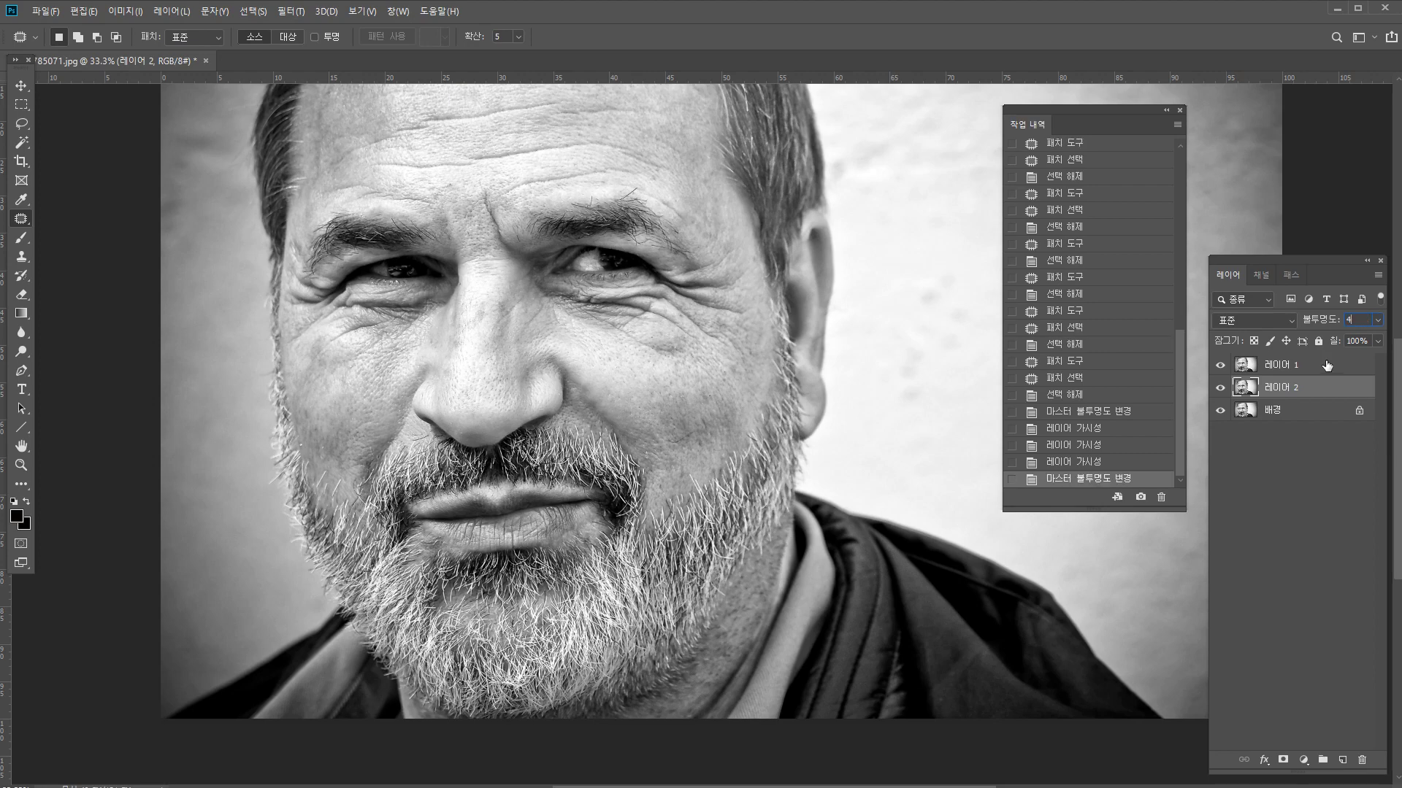
pyautogui.click(1327, 365)
pyautogui.write('44')
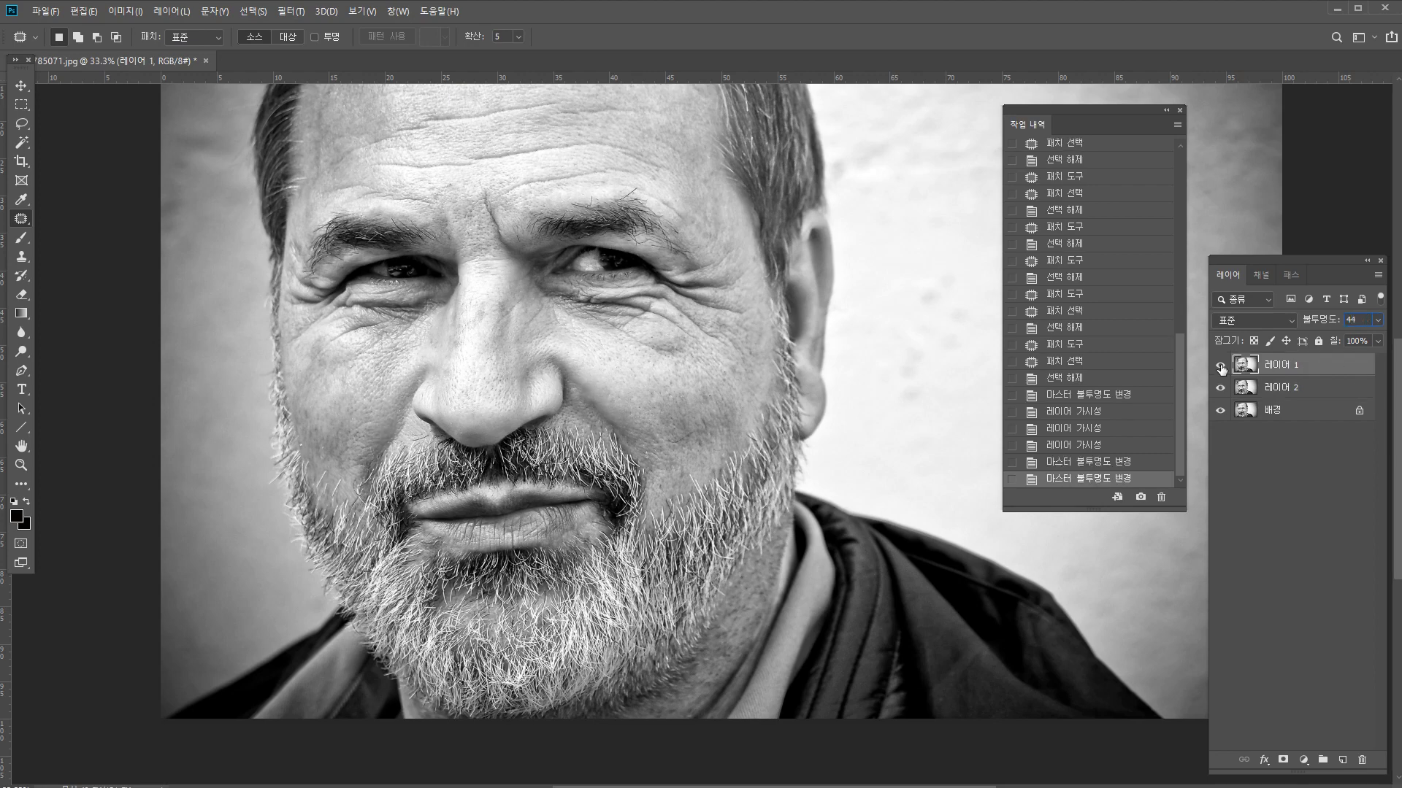
pyautogui.click(1220, 366)
pyautogui.click(1221, 366)
pyautogui.keyDown('alt'); pyautogui.click(708, 369); pyautogui.keyUp('alt')
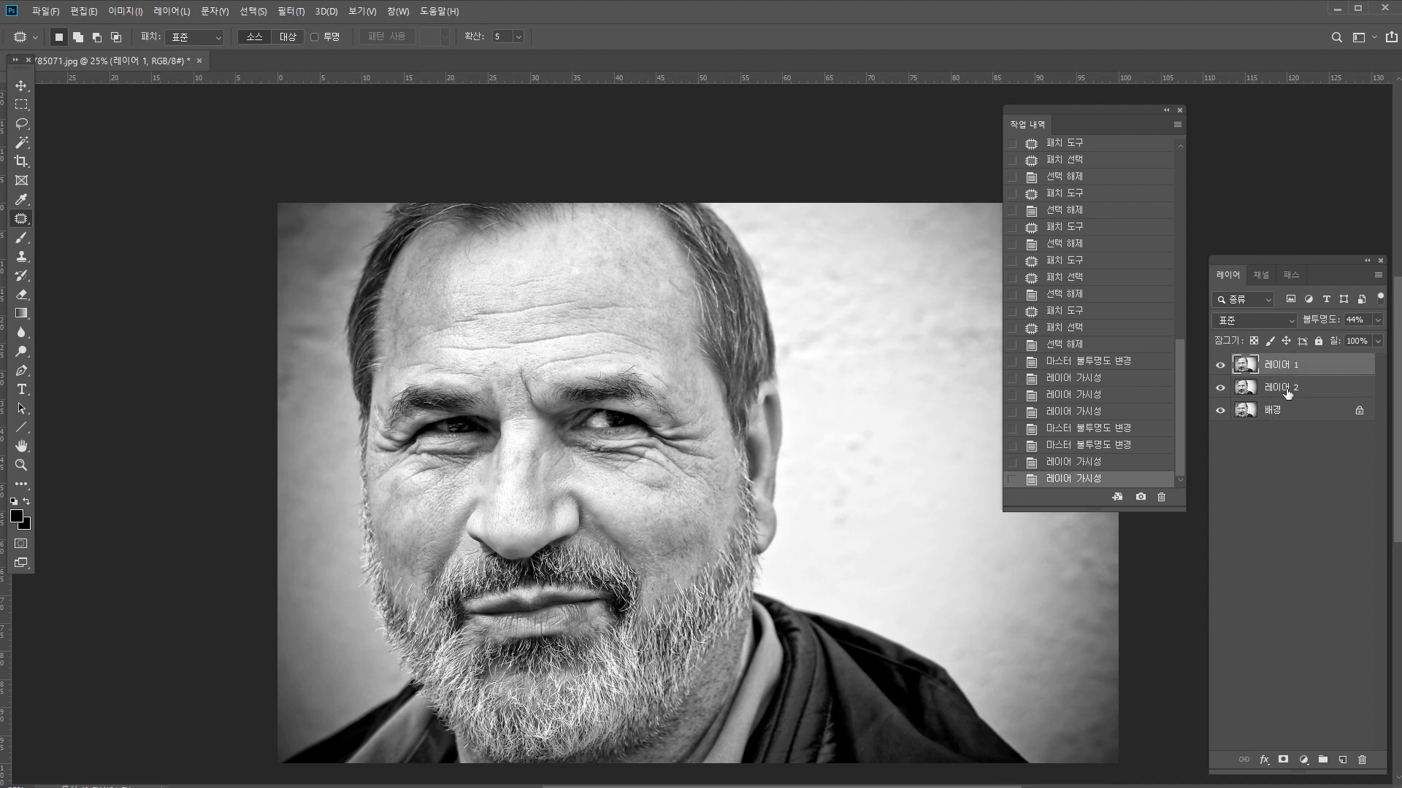
pyautogui.hotkey('ctrl', 'a')
pyautogui.hotkey('ctrl', 'a')
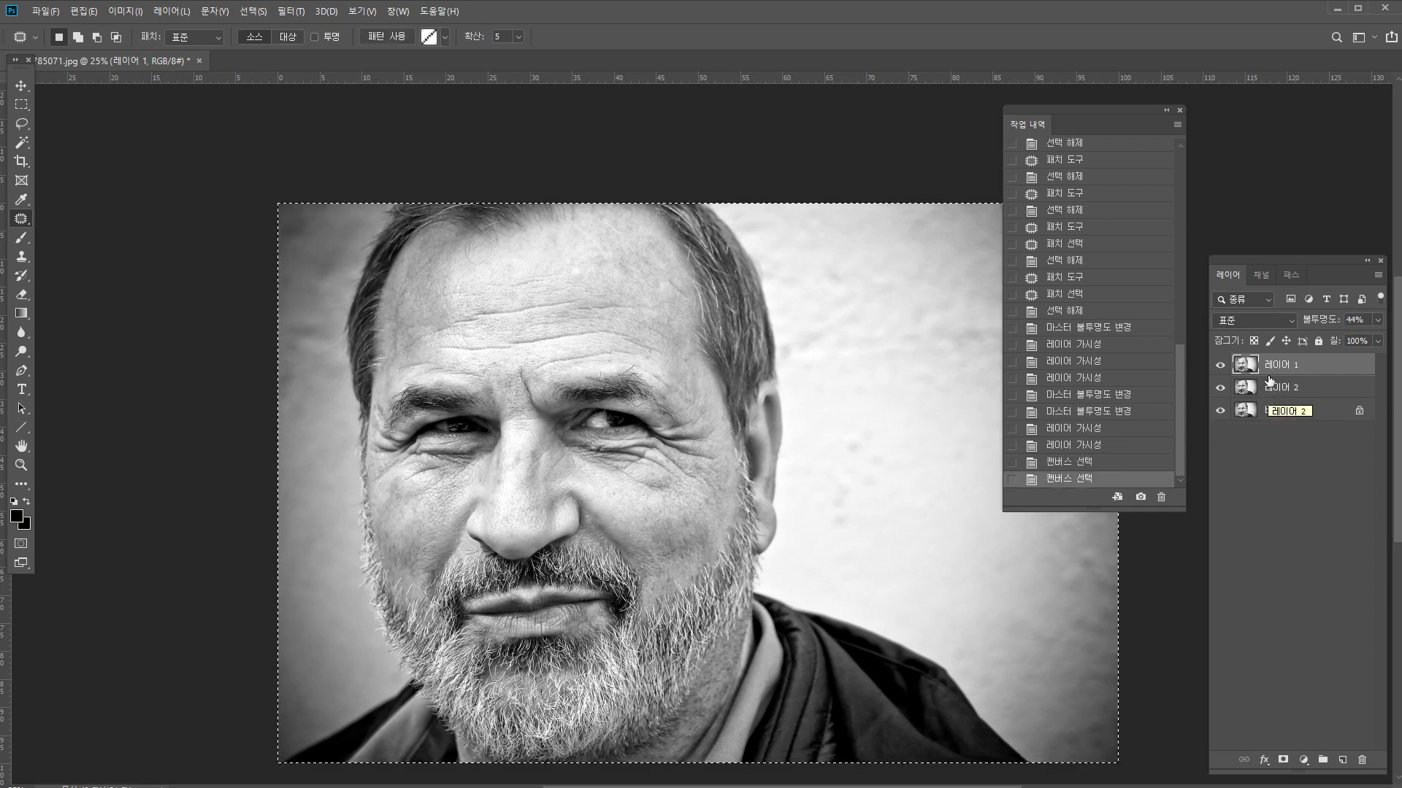
pyautogui.hotkey('ctrl', 'a')
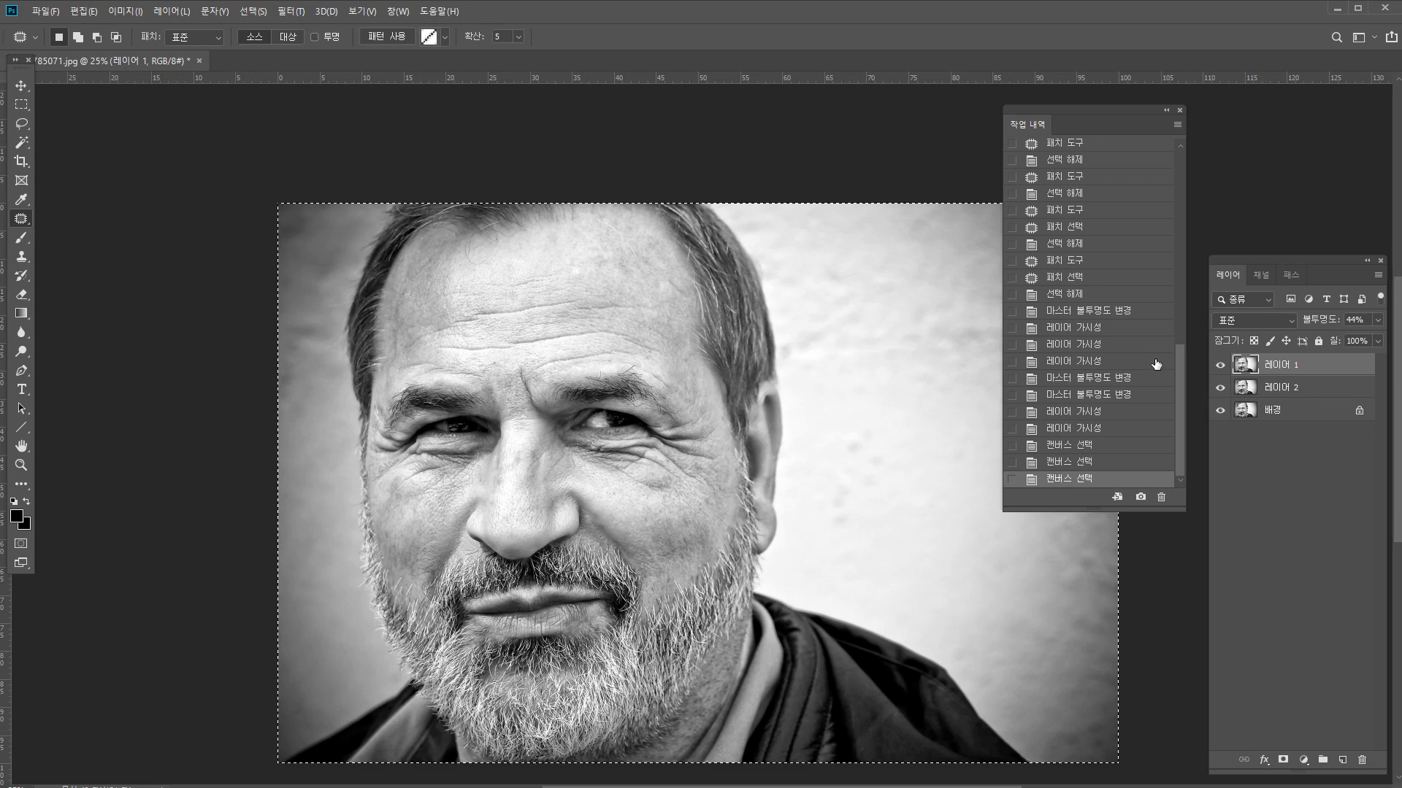
pyautogui.hotkey('ctrl', 'v')
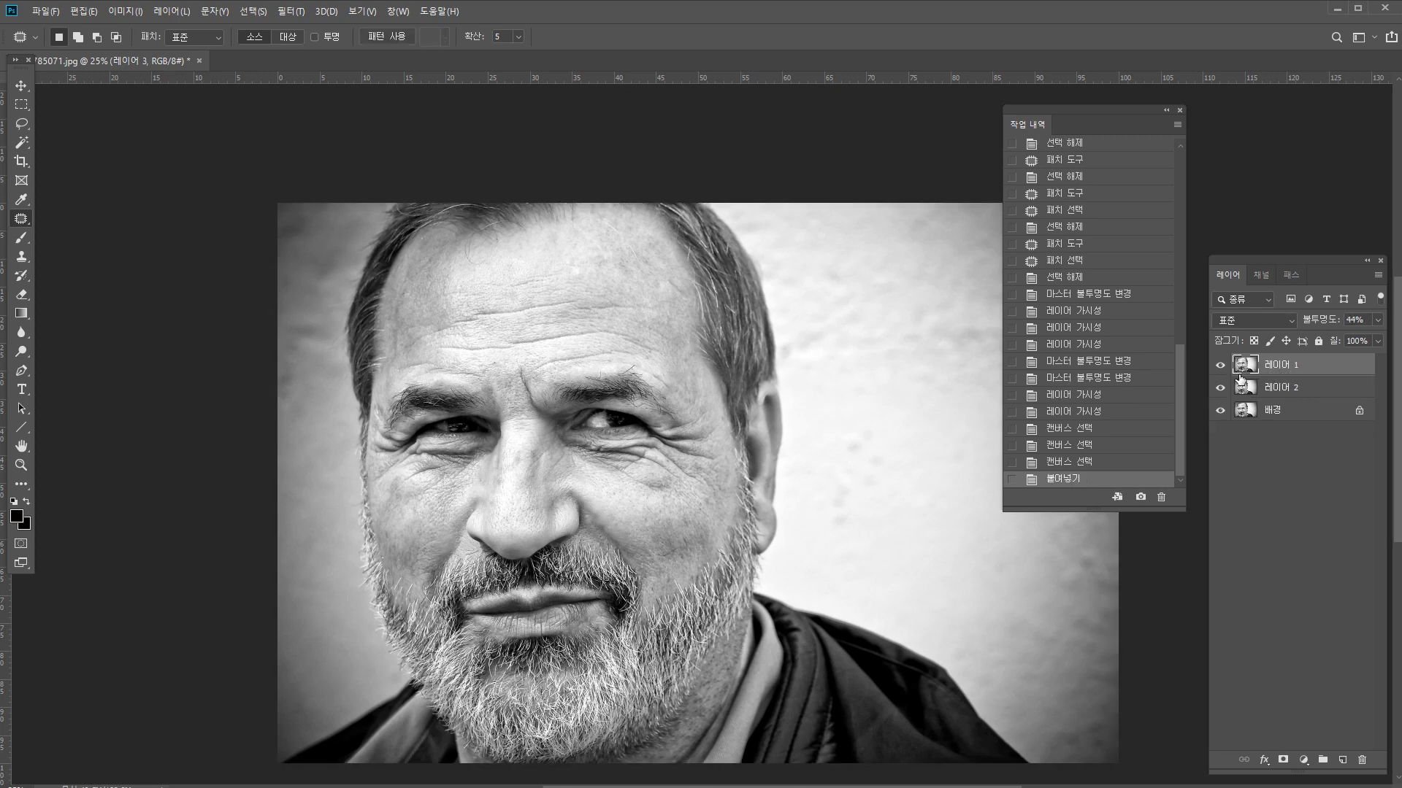
pyautogui.hotkey('ctrl', 'z')
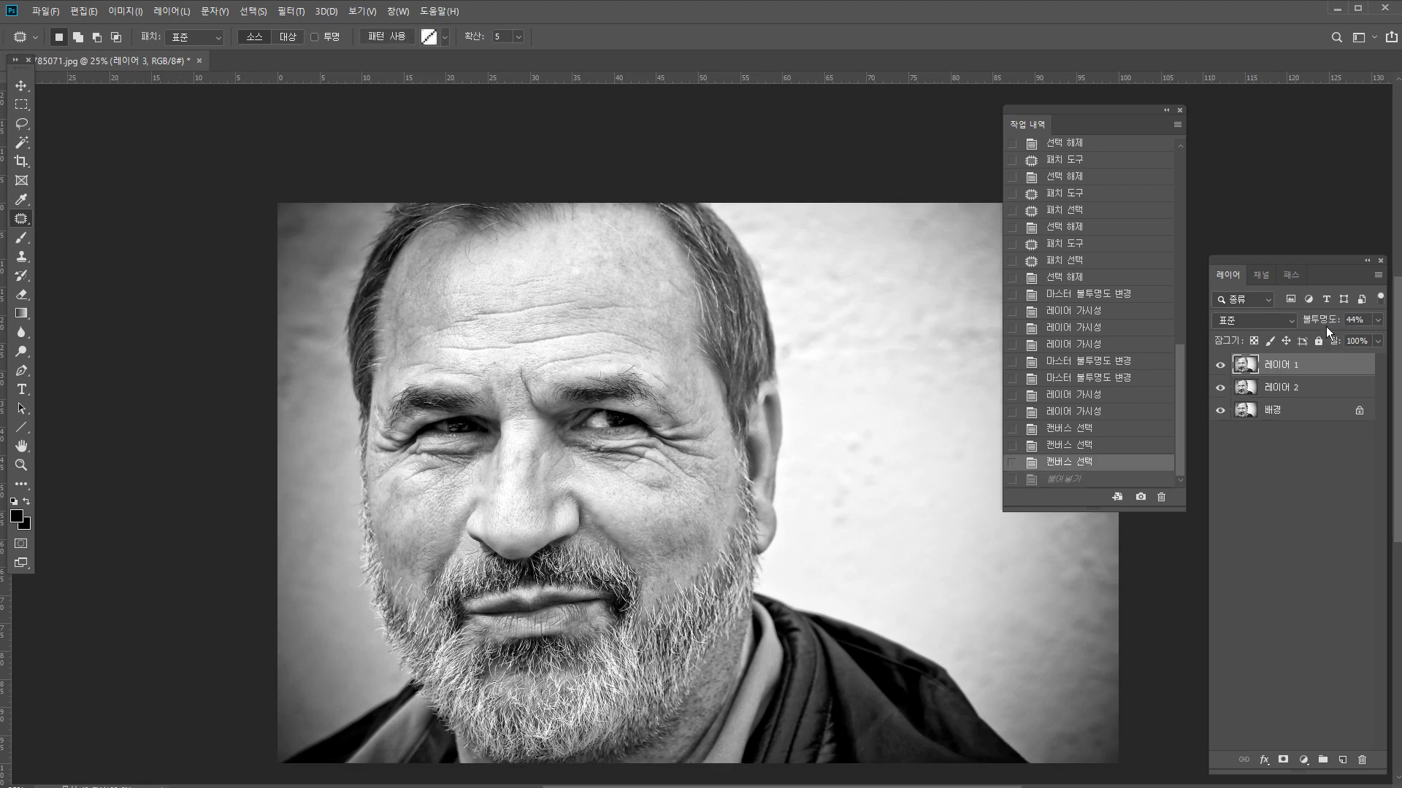
# Paste a layer directly above the background and merge it with the patched and clone-stamped layers into one layer.
pyautogui.click(1292, 422)
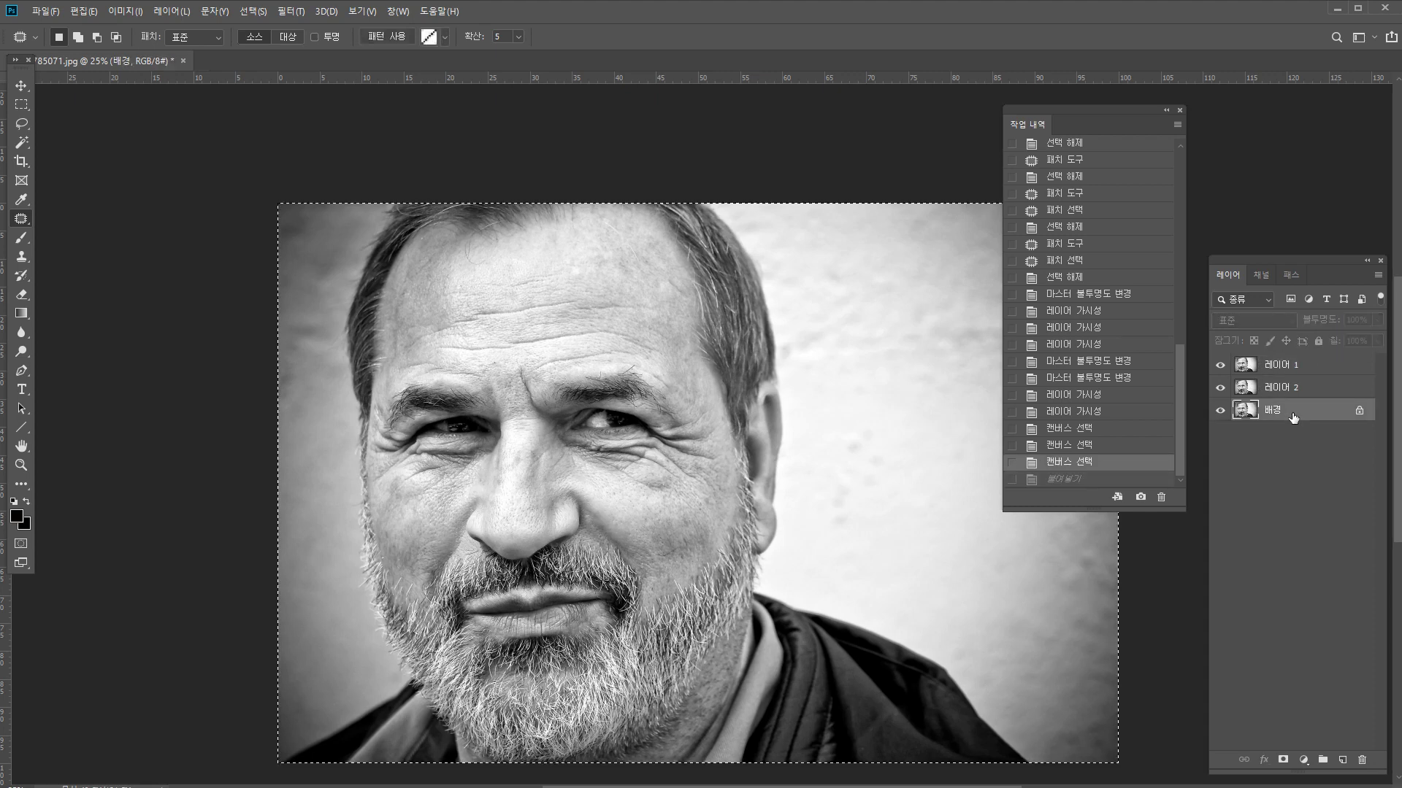
pyautogui.hotkey('ctrl', 'v')
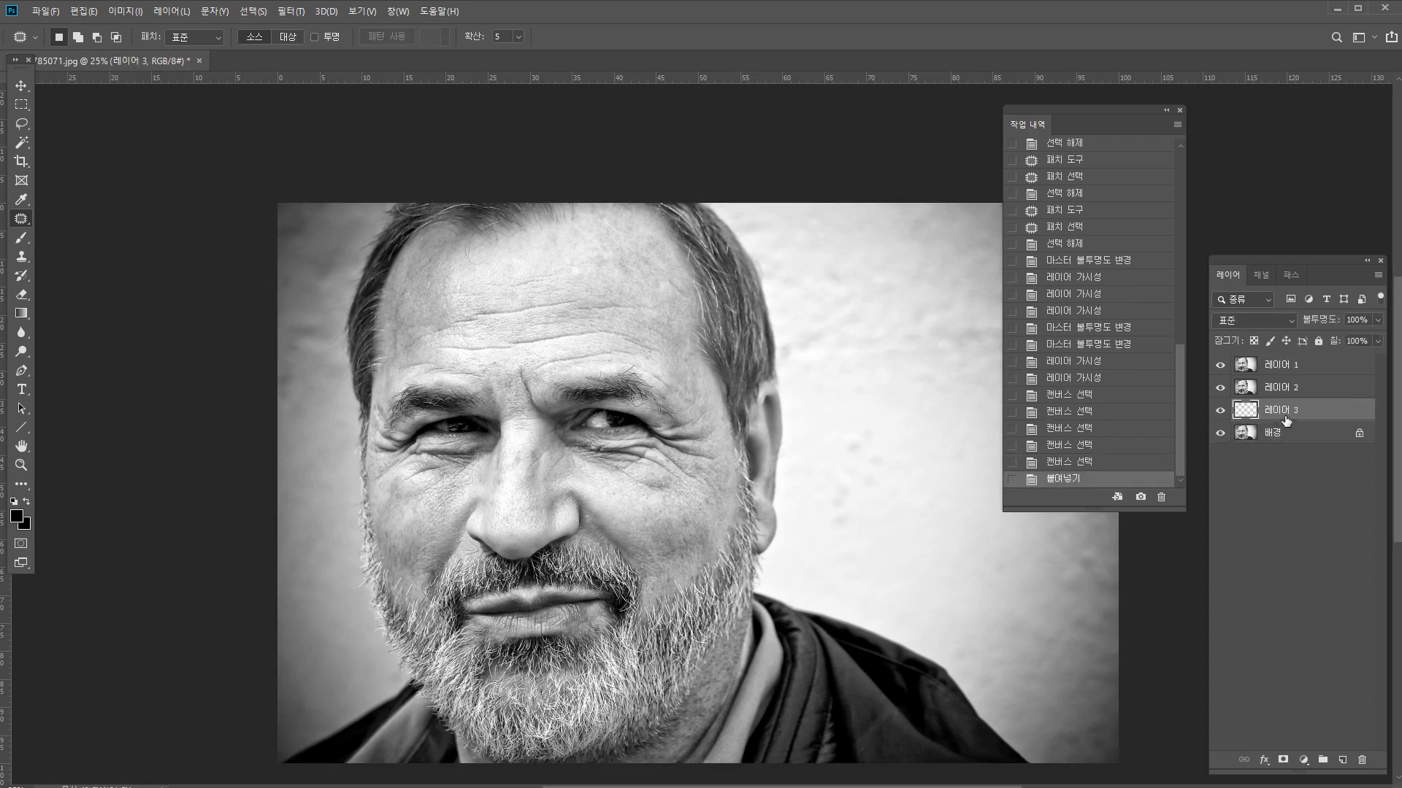
pyautogui.keyDown('shift'); pyautogui.click(1241, 369); pyautogui.keyUp('shift')
pyautogui.hotkey('ctrl', 'e')
# Compare the portrait before and after retouching by toggling the merged layer's visibility, leaving it shown.
pyautogui.click(1218, 371)
pyautogui.click(1217, 372)
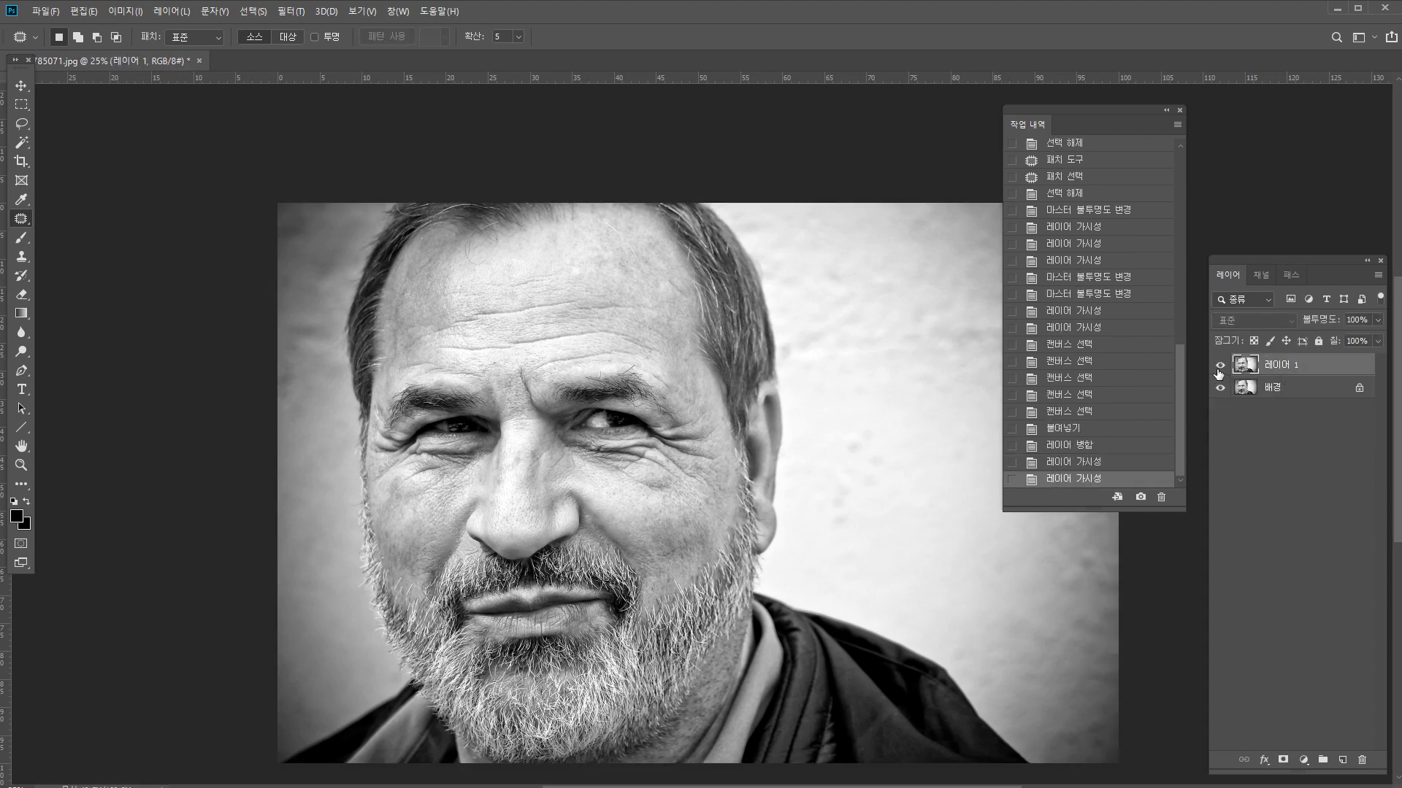
pyautogui.click(1218, 371)
pyautogui.click(1217, 372)
pyautogui.click(1217, 371)
pyautogui.click(1218, 371)
pyautogui.click(1217, 371)
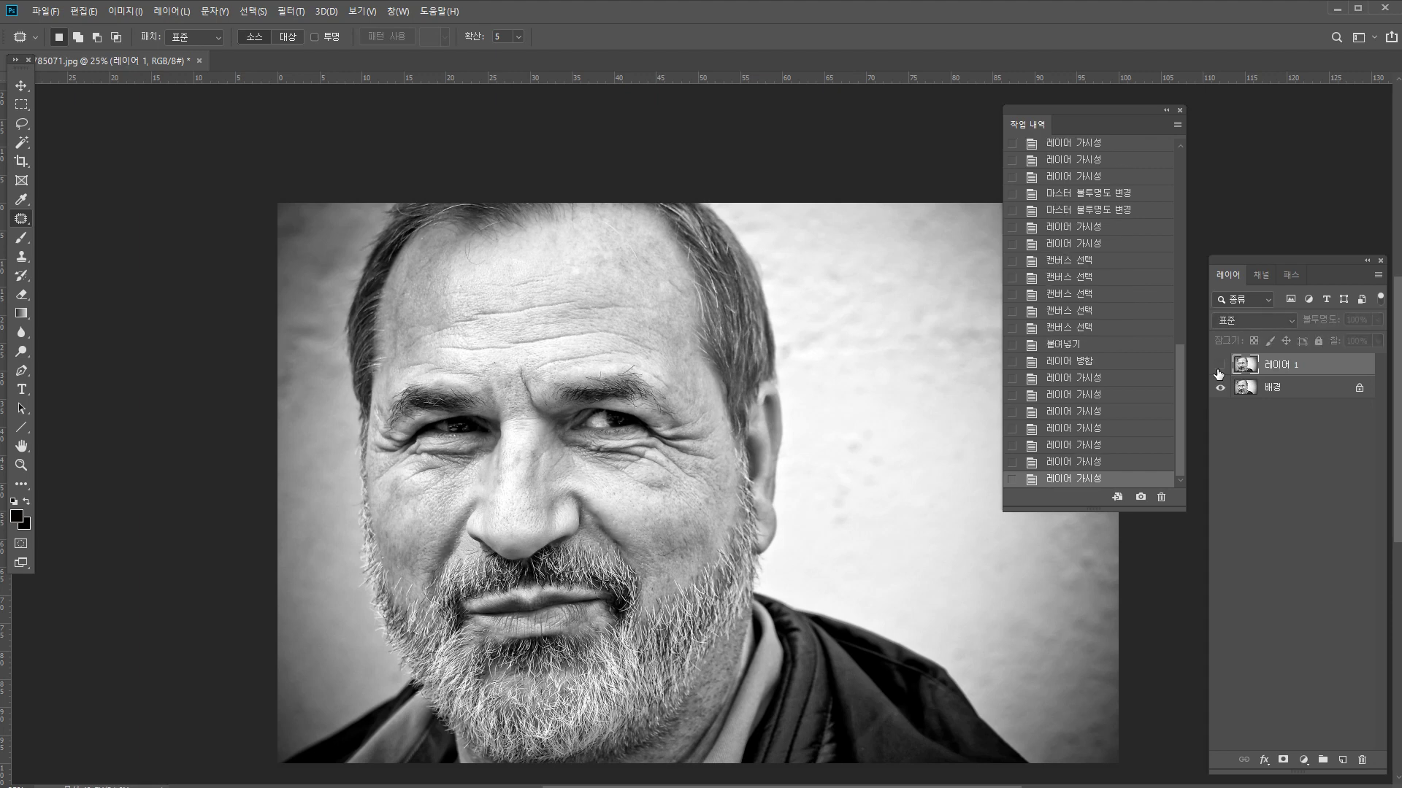
pyautogui.click(1218, 372)
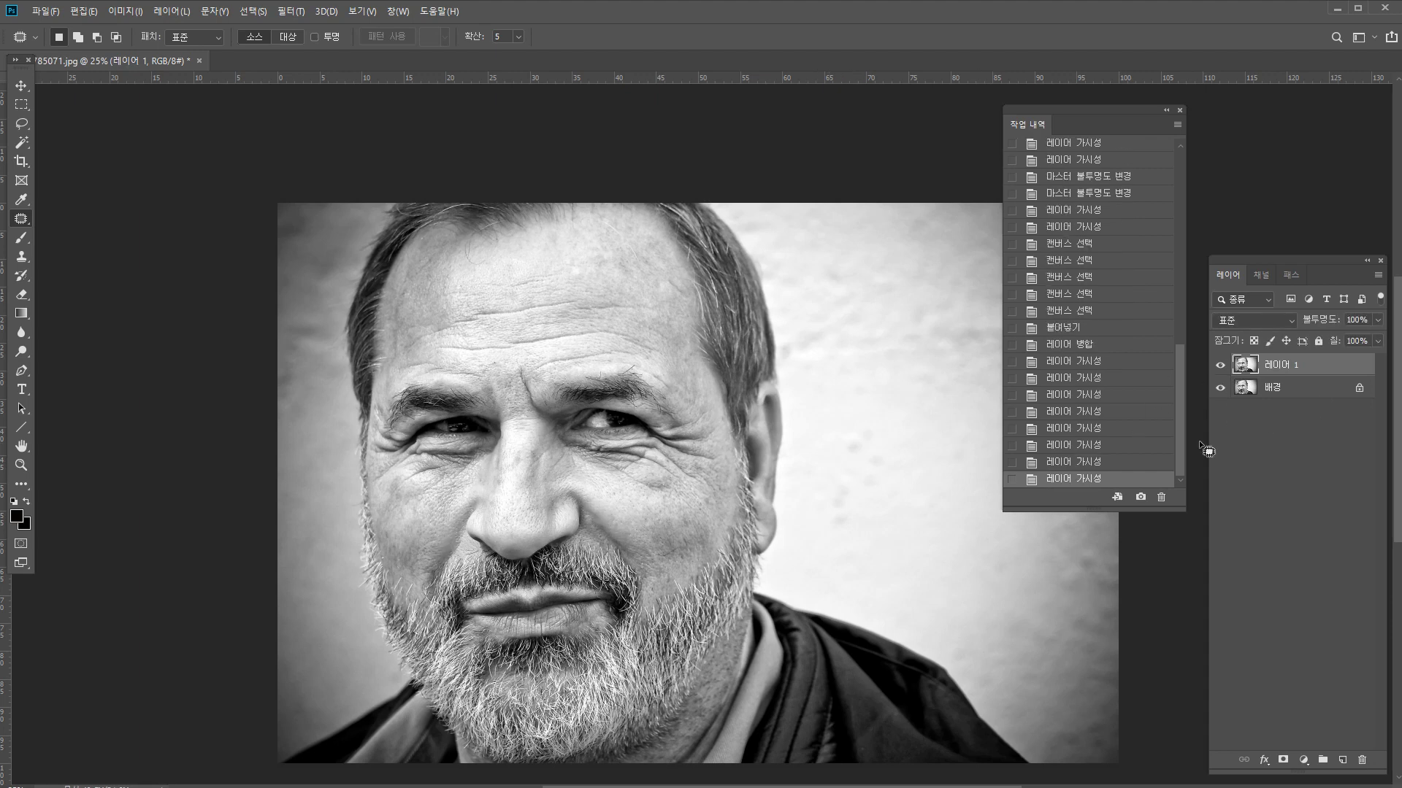
# Duplicate the merged retouch layer at the top of the layer stack.
pyautogui.moveTo(1233, 379); pyautogui.dragTo(1272, 352)
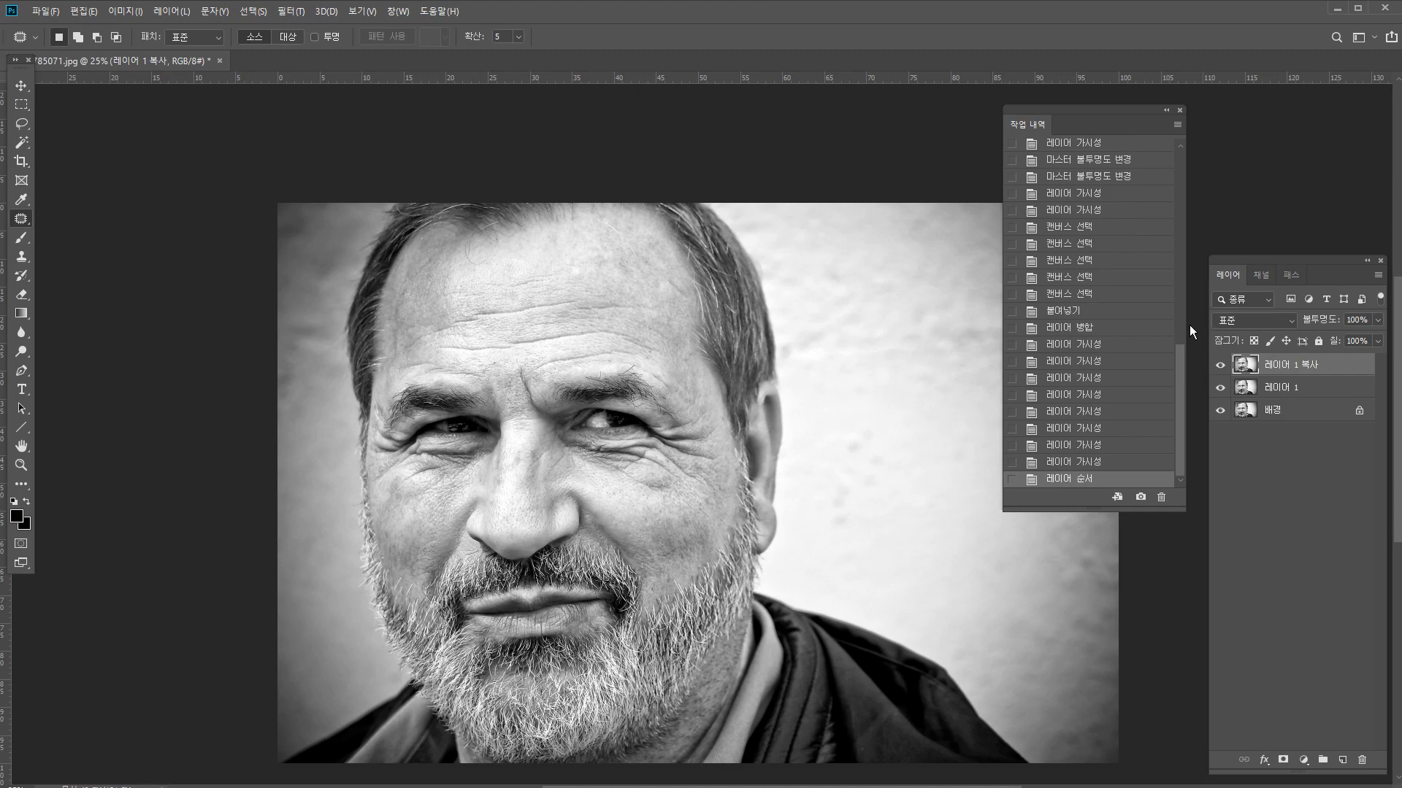
# Patch the upper forehead wrinkles on the duplicated layer with clean neighbouring skin.
pyautogui.scroll(2, 509, 304)
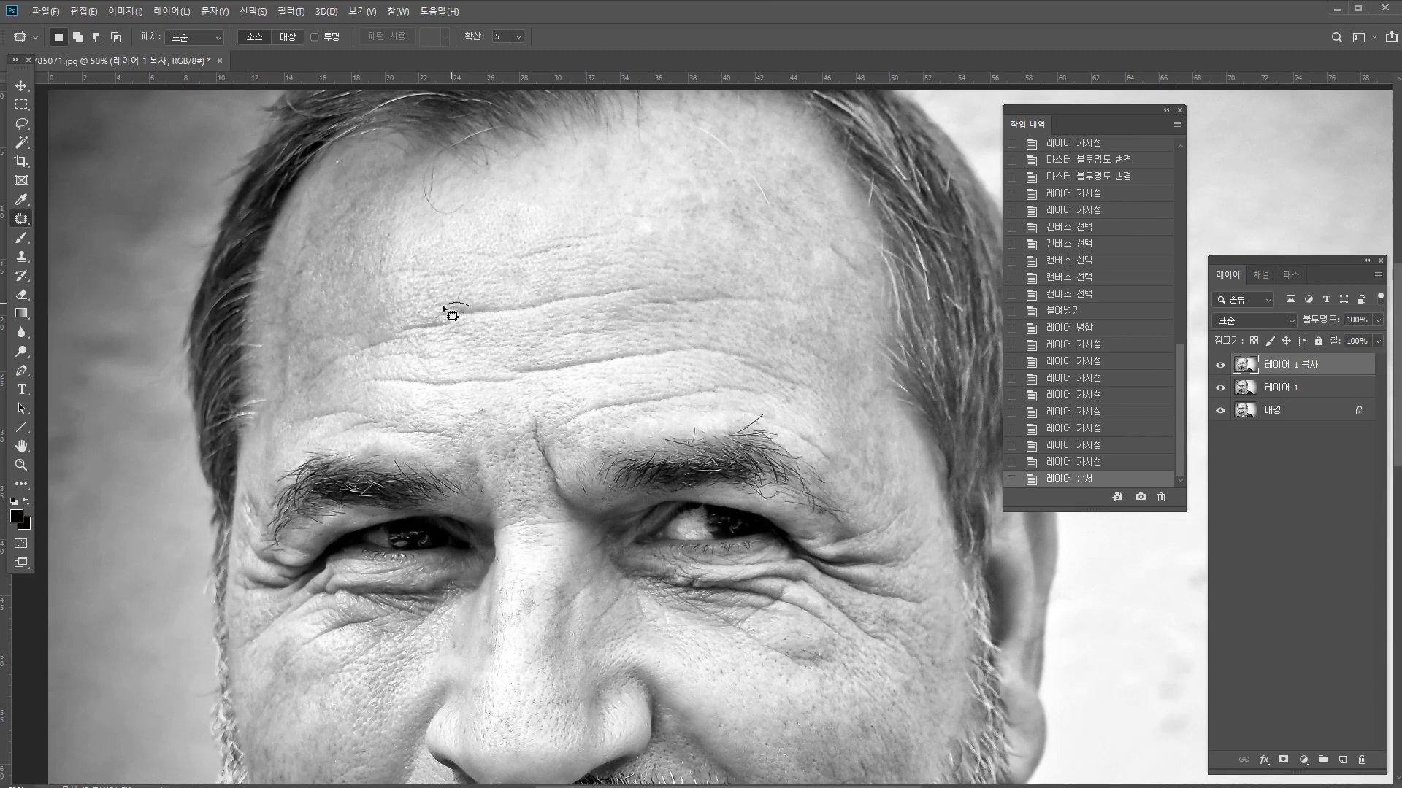
pyautogui.moveTo(400, 333)
pyautogui.mouseDown()
pyautogui.moveTo(580, 307)
pyautogui.moveTo(580, 289)
pyautogui.moveTo(469, 302)
pyautogui.moveTo(494, 278)
pyautogui.mouseUp()
pyautogui.hotkey('ctrl', 'd')
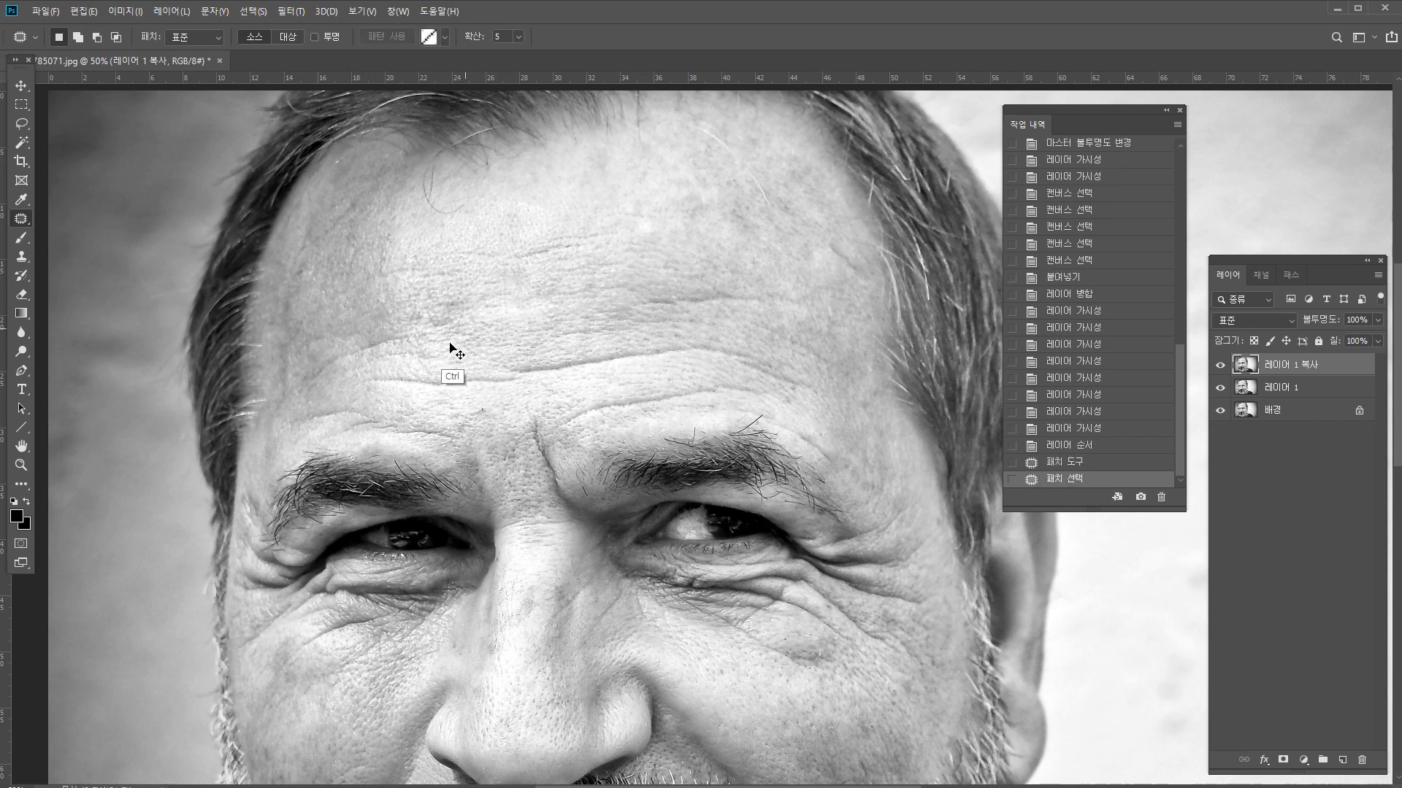
pyautogui.hotkey('ctrl', 'd')
pyautogui.moveTo(402, 327)
pyautogui.mouseDown()
pyautogui.moveTo(313, 376)
pyautogui.moveTo(403, 330)
pyautogui.mouseUp()
pyautogui.moveTo(395, 342); pyautogui.dragTo(401, 314)
pyautogui.hotkey('ctrl', 'd')
pyautogui.moveTo(541, 244)
pyautogui.mouseDown()
pyautogui.moveTo(608, 249)
pyautogui.moveTo(546, 244)
pyautogui.mouseUp()
pyautogui.moveTo(543, 257)
pyautogui.mouseDown()
pyautogui.moveTo(529, 292)
pyautogui.moveTo(611, 396)
pyautogui.mouseUp()
pyautogui.hotkey('ctrl', 'd')
# Patch the long lower forehead wrinkle above the brows and the remaining wrinkle ends on the image's right side.
pyautogui.moveTo(479, 370); pyautogui.dragTo(377, 381)
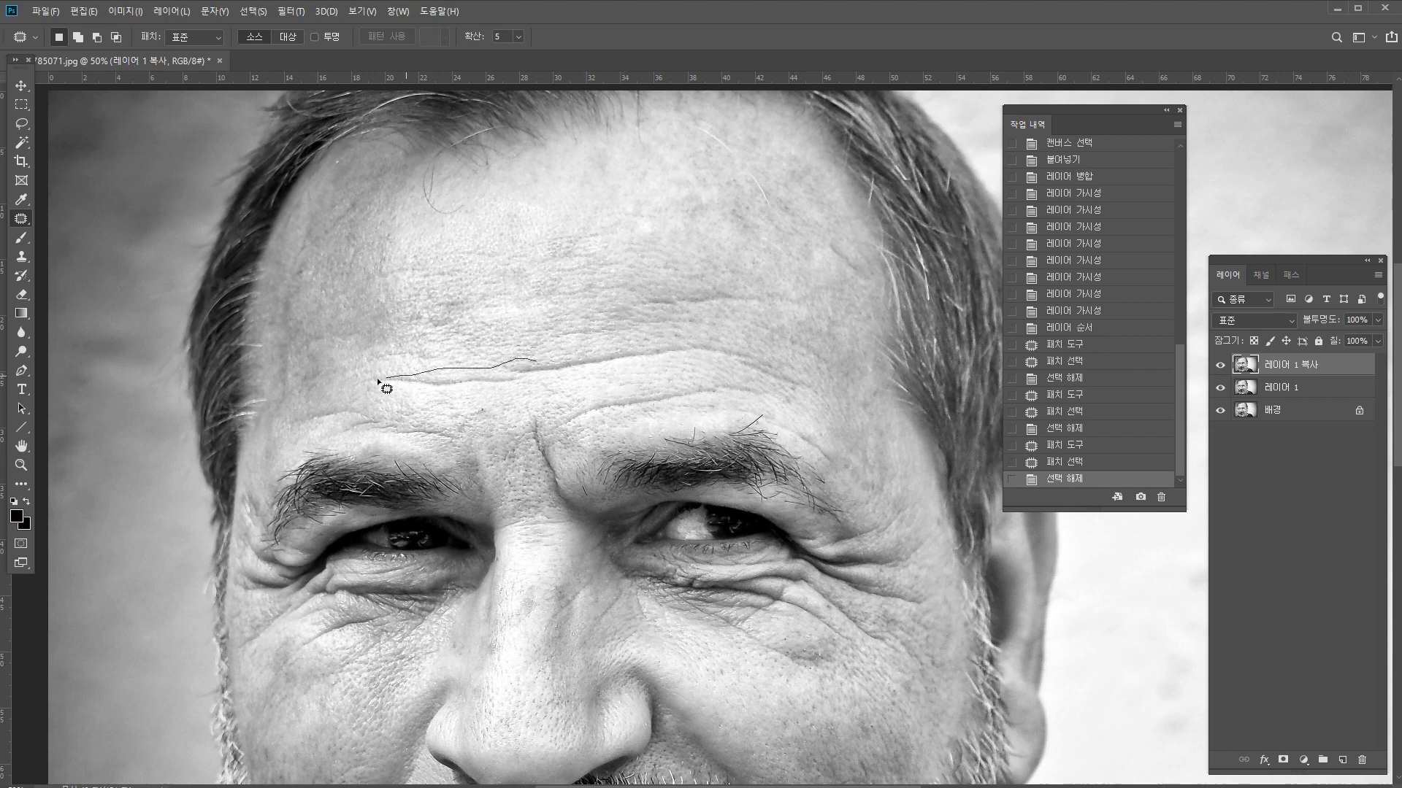
pyautogui.moveTo(514, 385)
pyautogui.mouseDown()
pyautogui.moveTo(603, 360)
pyautogui.moveTo(687, 360)
pyautogui.moveTo(816, 390)
pyautogui.moveTo(785, 352)
pyautogui.moveTo(659, 340)
pyautogui.moveTo(600, 344)
pyautogui.moveTo(498, 383)
pyautogui.moveTo(707, 355)
pyautogui.moveTo(644, 326)
pyautogui.mouseUp()
pyautogui.hotkey('ctrl', 'd')
pyautogui.moveTo(710, 294)
pyautogui.mouseDown()
pyautogui.moveTo(632, 304)
pyautogui.moveTo(644, 306)
pyautogui.mouseUp()
pyautogui.moveTo(625, 350)
pyautogui.mouseDown()
pyautogui.moveTo(563, 360)
pyautogui.moveTo(626, 361)
pyautogui.mouseUp()
pyautogui.moveTo(593, 360); pyautogui.dragTo(582, 319)
pyautogui.hotkey('ctrl', 'd')
pyautogui.moveTo(679, 294)
pyautogui.mouseDown()
pyautogui.moveTo(695, 308)
pyautogui.moveTo(730, 289)
pyautogui.moveTo(701, 294)
pyautogui.mouseUp()
pyautogui.moveTo(679, 300); pyautogui.dragTo(655, 271)
pyautogui.hotkey('ctrl', 'd')
# Patch the wrinkle beneath the eye on the image's left side with smooth cheek skin.
pyautogui.moveTo(629, 366); pyautogui.dragTo(497, 248)
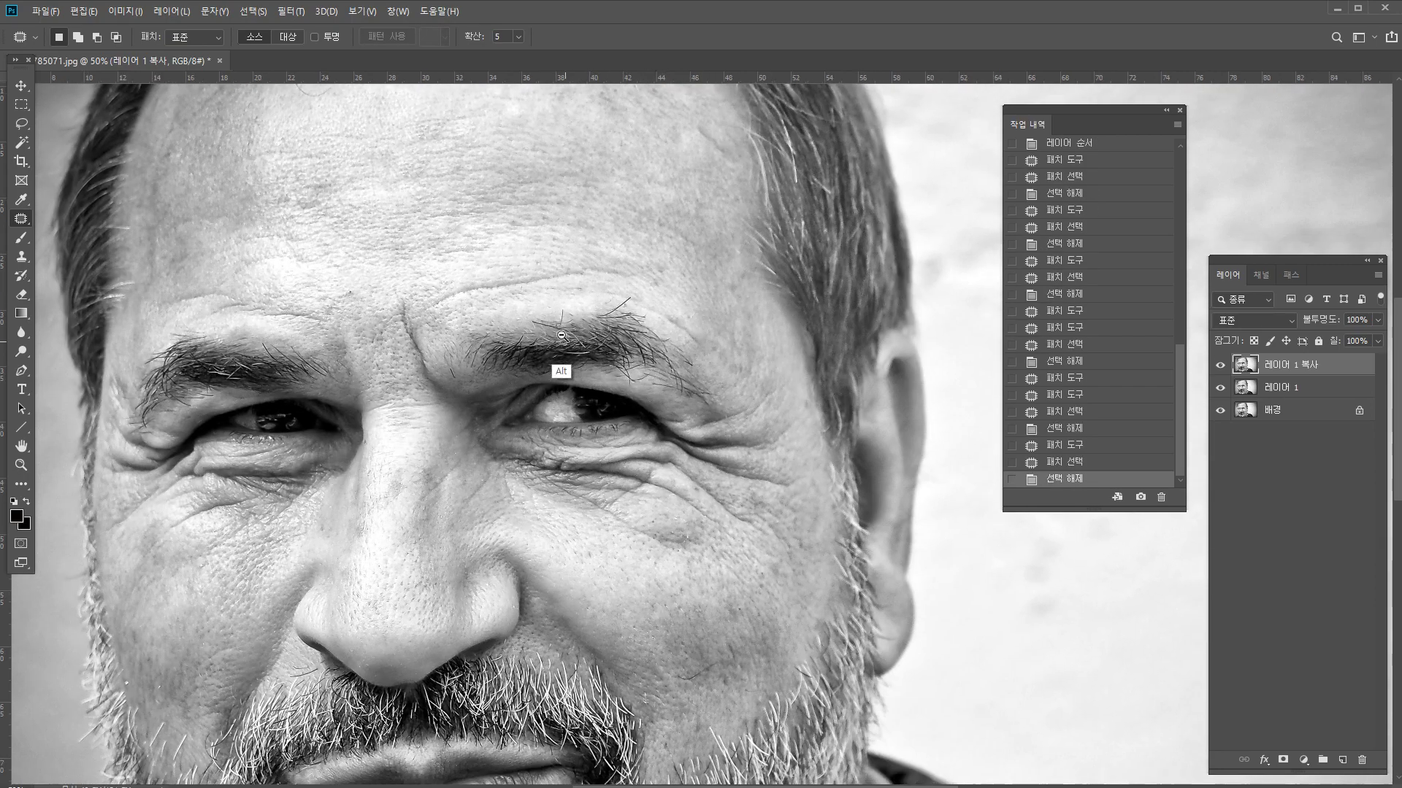
pyautogui.keyDown('alt'); pyautogui.click(558, 341); pyautogui.keyUp('alt')
pyautogui.keyDown('ctrl'); pyautogui.click(384, 494); pyautogui.keyUp('ctrl')
pyautogui.keyDown('ctrl'); pyautogui.click(351, 450); pyautogui.keyUp('ctrl')
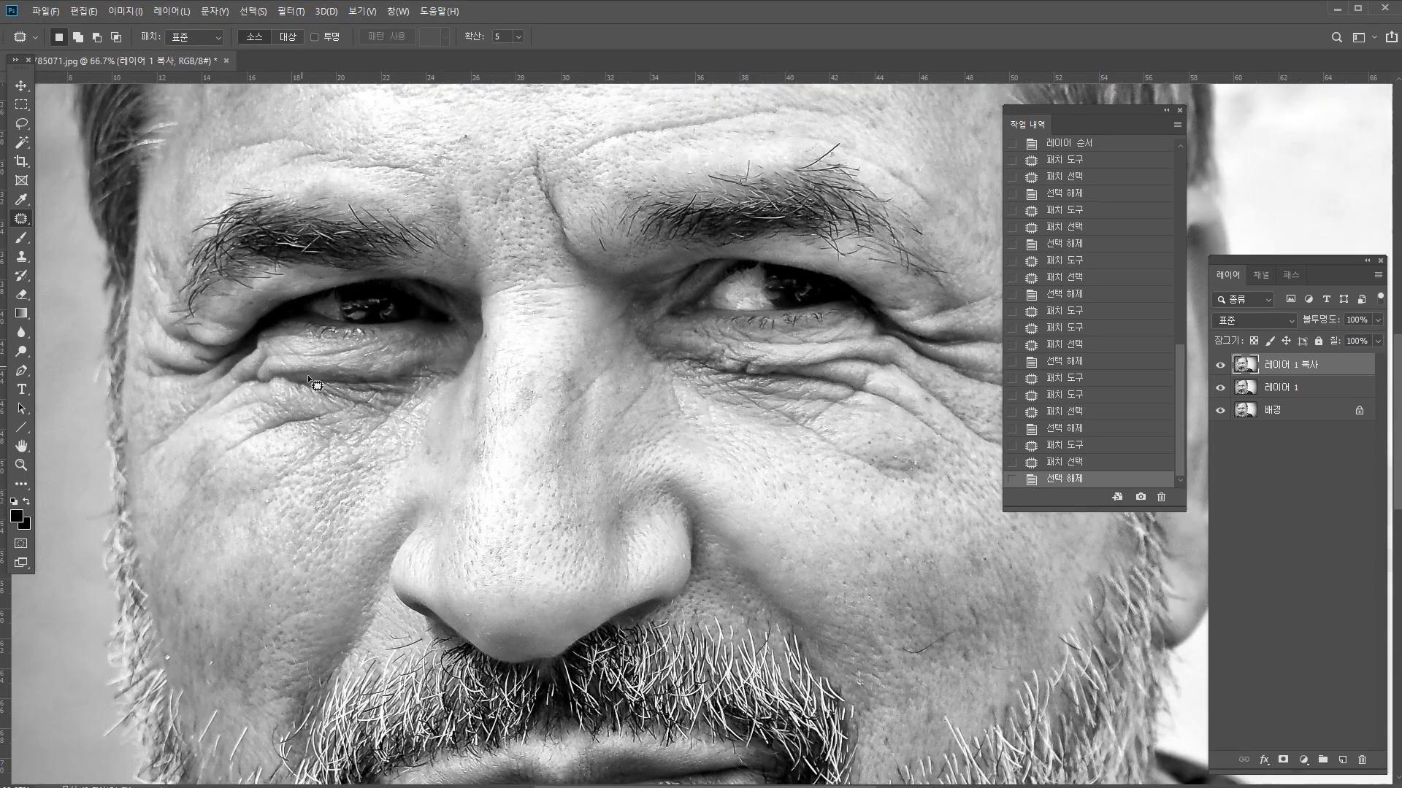
pyautogui.moveTo(334, 403)
pyautogui.mouseDown()
pyautogui.moveTo(270, 412)
pyautogui.moveTo(220, 456)
pyautogui.mouseUp()
pyautogui.moveTo(340, 427)
pyautogui.mouseDown()
pyautogui.moveTo(292, 452)
pyautogui.moveTo(322, 566)
pyautogui.mouseUp()
pyautogui.hotkey('ctrl', 'd')
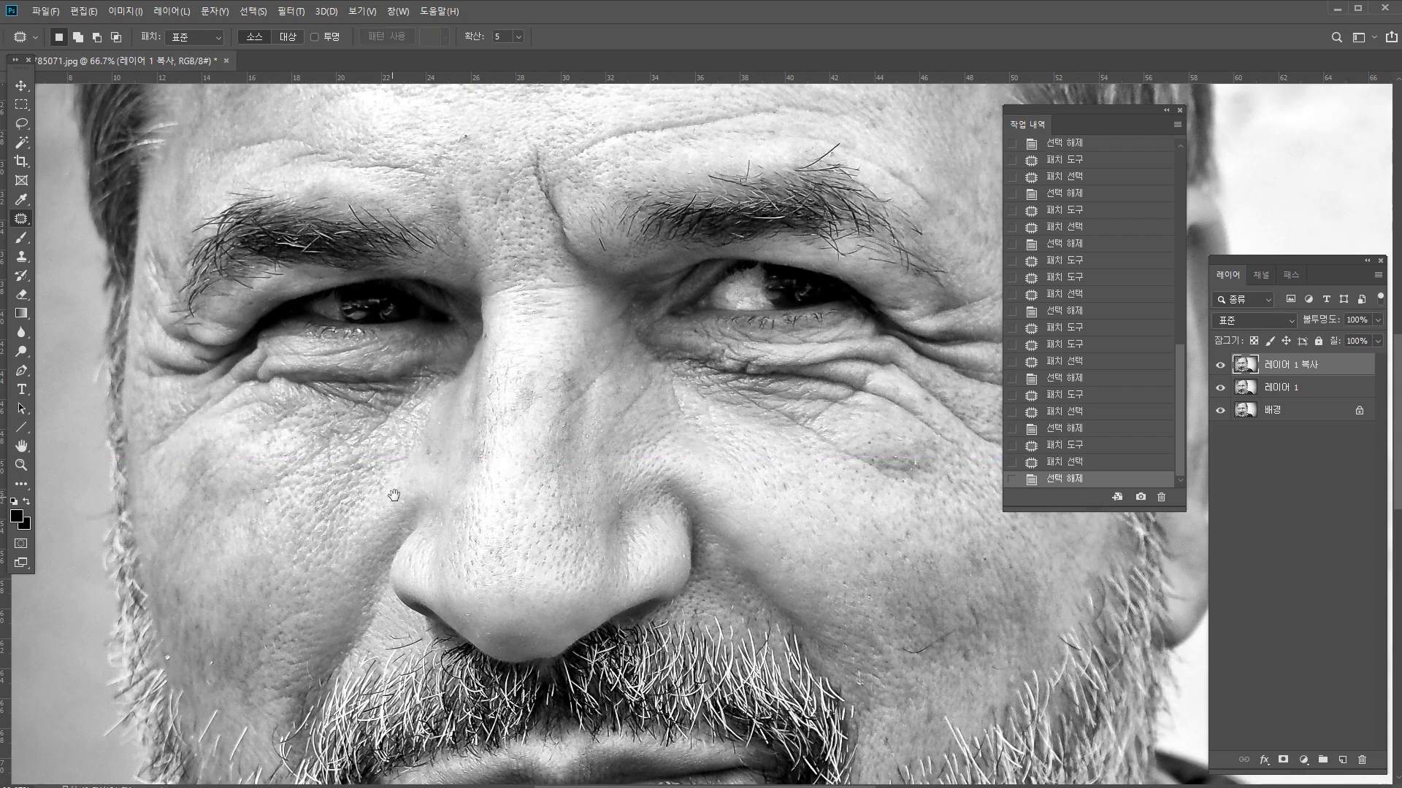
# Patch the creases and the long fold beneath the eye on the image's right side with cheek skin.
pyautogui.moveTo(519, 427); pyautogui.dragTo(159, 429)
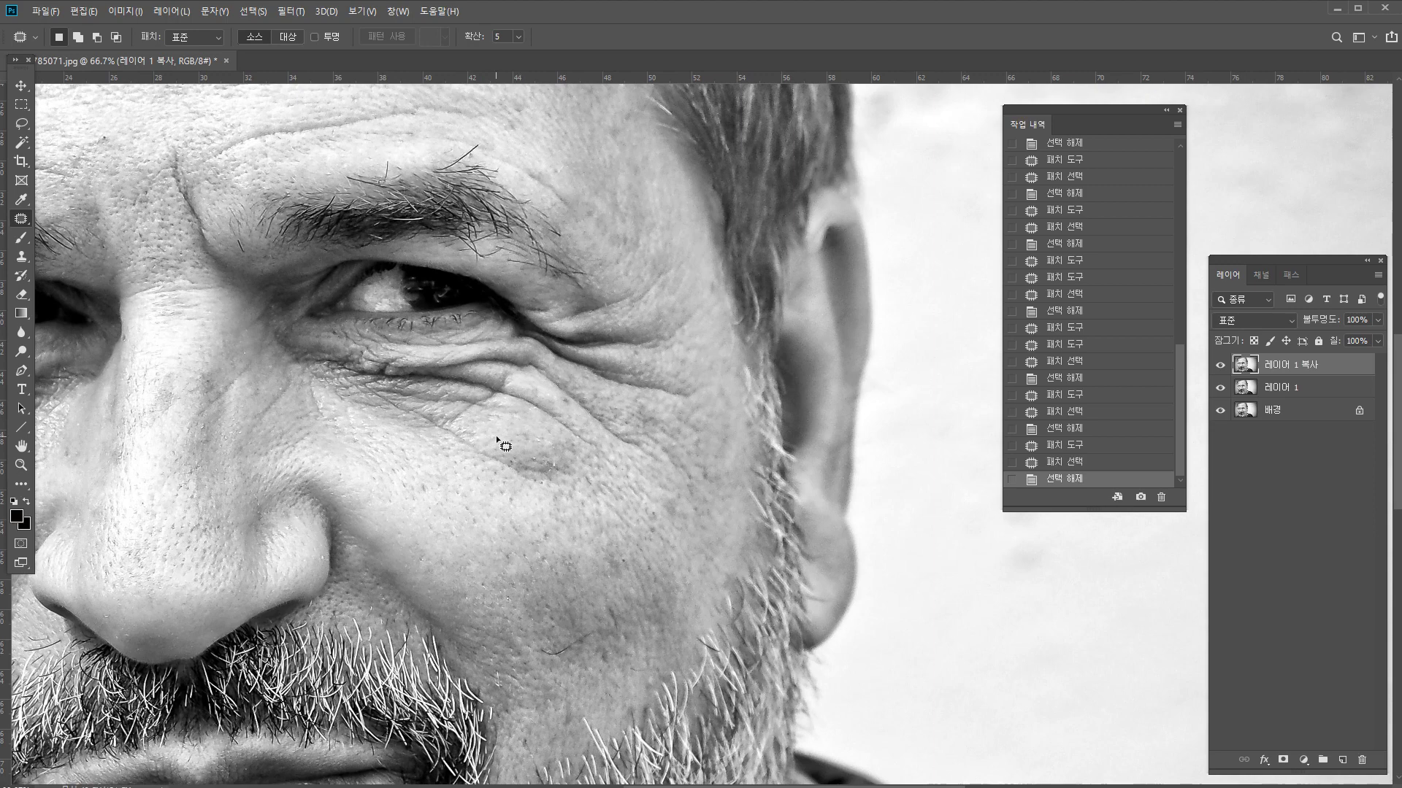
pyautogui.moveTo(403, 419)
pyautogui.mouseDown()
pyautogui.moveTo(496, 472)
pyautogui.moveTo(564, 457)
pyautogui.moveTo(478, 443)
pyautogui.mouseUp()
pyautogui.moveTo(472, 447); pyautogui.dragTo(488, 534)
pyautogui.hotkey('ctrl', 'd')
pyautogui.moveTo(435, 388); pyautogui.dragTo(529, 418)
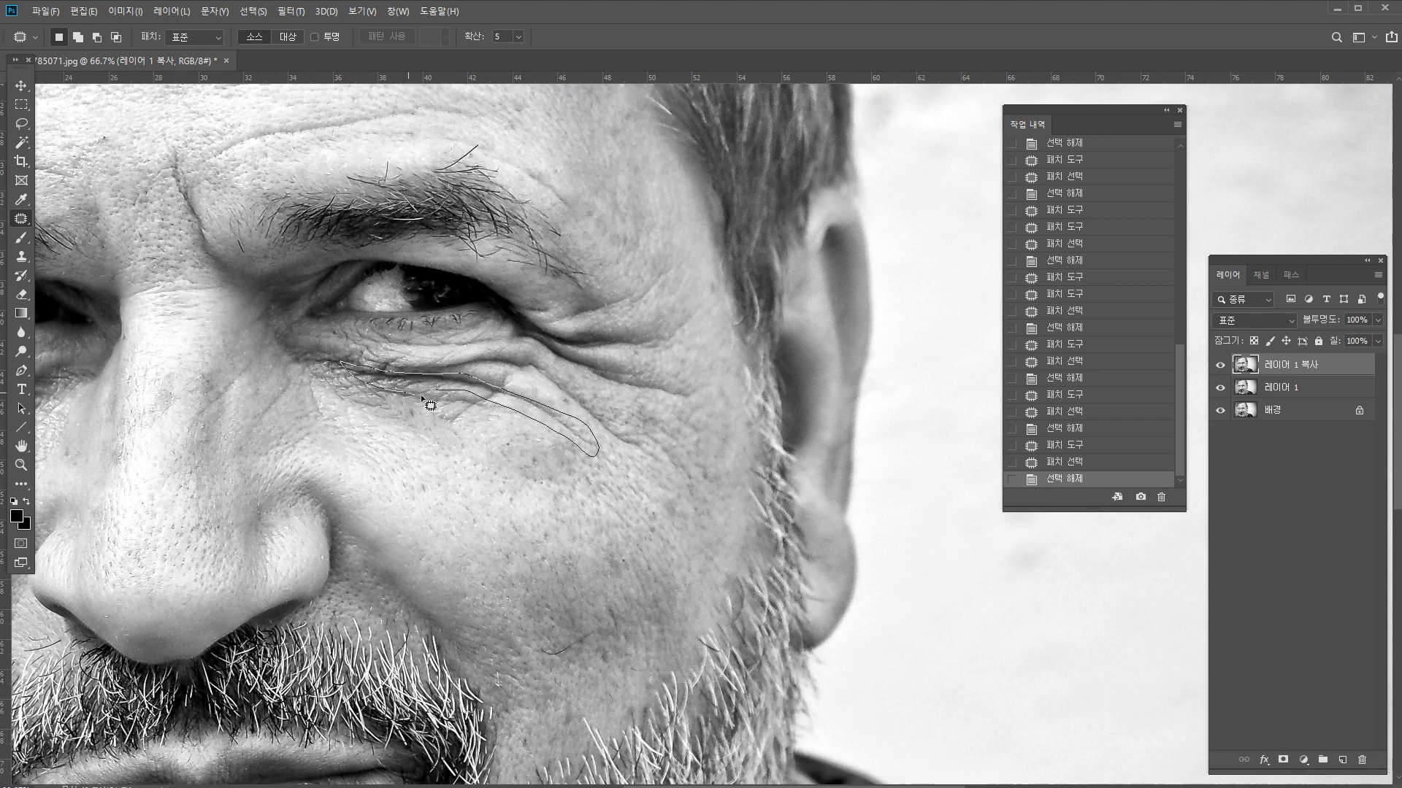
pyautogui.moveTo(421, 398)
pyautogui.mouseDown()
pyautogui.moveTo(485, 391)
pyautogui.moveTo(459, 415)
pyautogui.mouseUp()
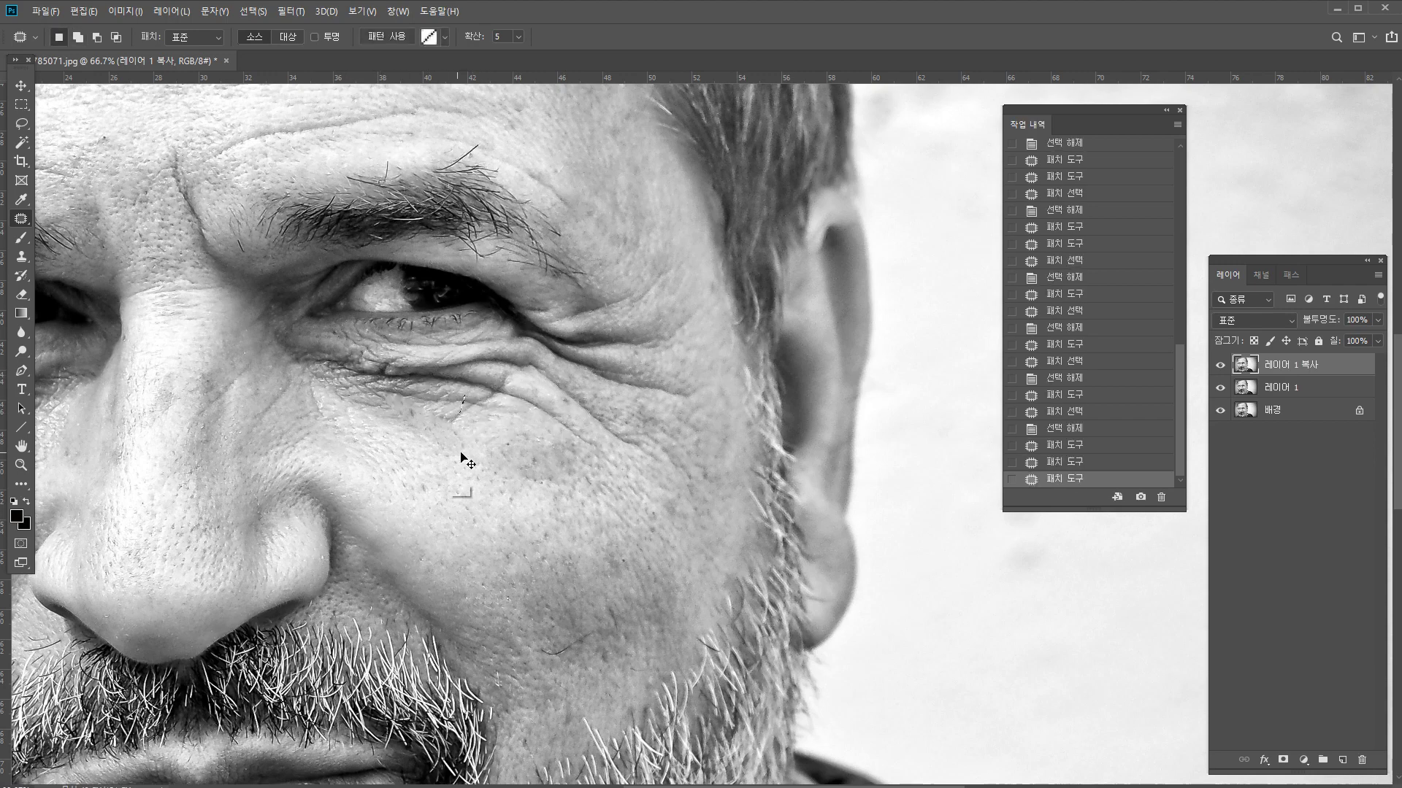
pyautogui.hotkey('ctrl', 'z')
pyautogui.hotkey('ctrl', 'z')
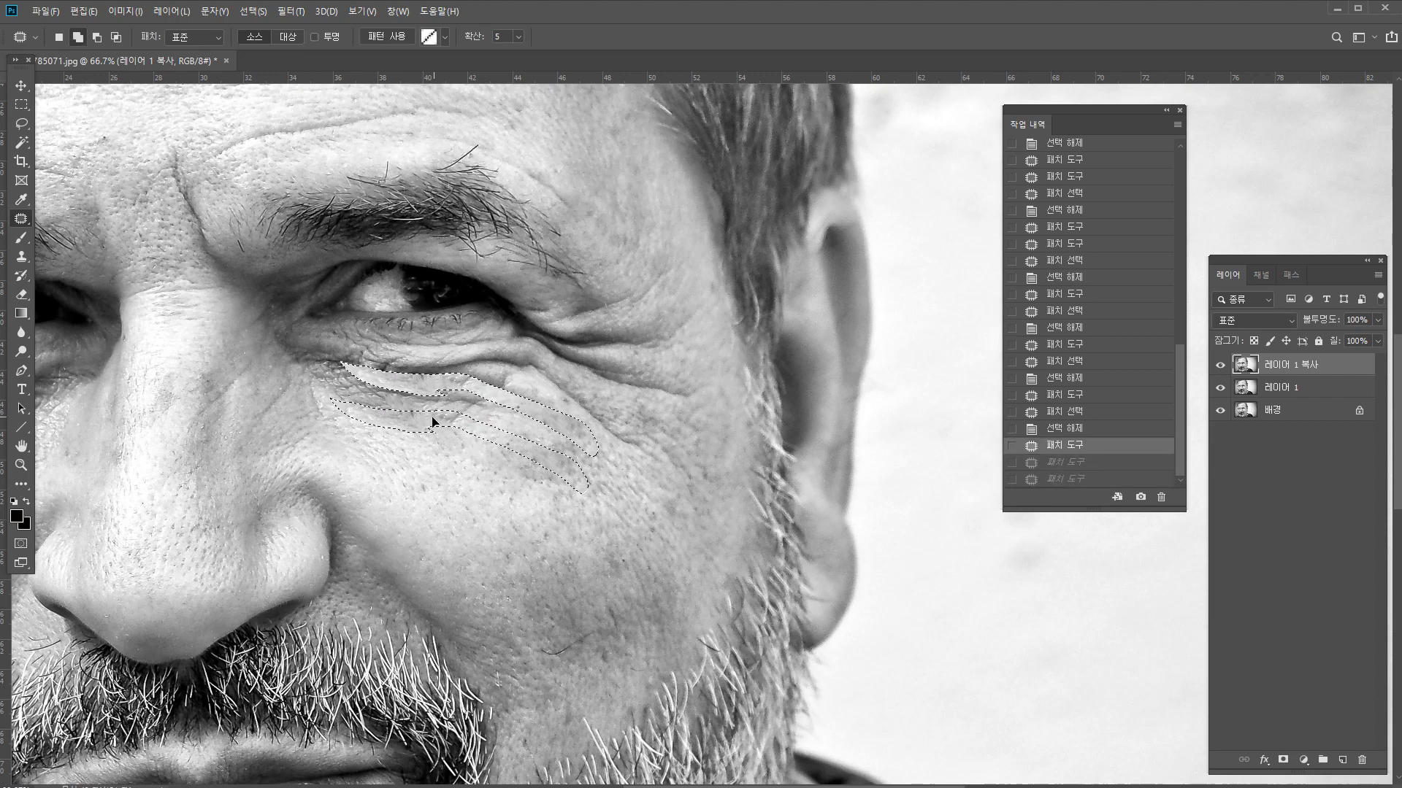
pyautogui.click(447, 431)
# Patch the small leftover creases in the under-eye area on the image's right side with the skin just below.
pyautogui.moveTo(496, 396)
pyautogui.mouseDown()
pyautogui.moveTo(531, 396)
pyautogui.moveTo(497, 393)
pyautogui.mouseUp()
pyautogui.moveTo(497, 393); pyautogui.dragTo(523, 432)
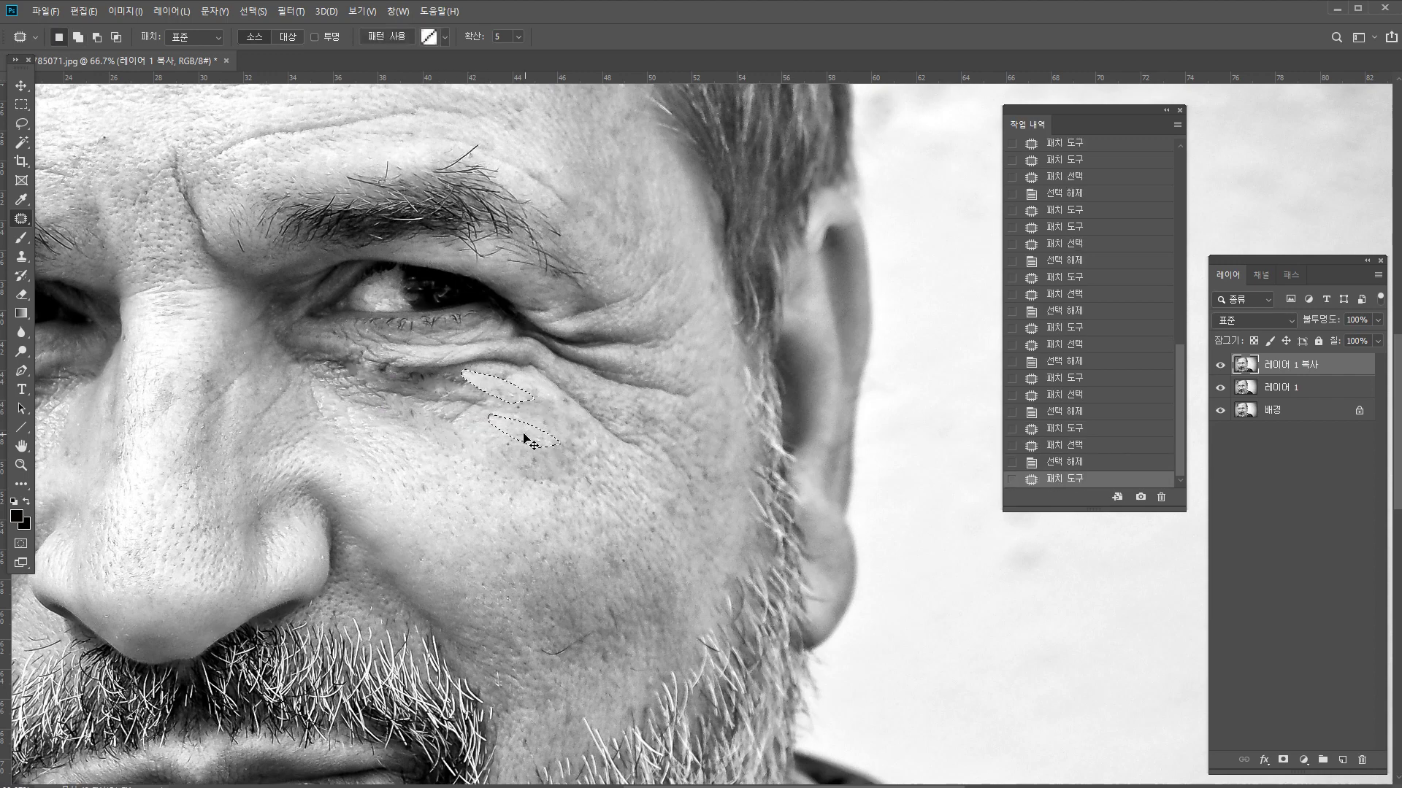
pyautogui.click(514, 434)
pyautogui.moveTo(413, 371)
pyautogui.mouseDown()
pyautogui.moveTo(446, 373)
pyautogui.moveTo(469, 417)
pyautogui.moveTo(485, 403)
pyautogui.mouseUp()
pyautogui.click(479, 420)
pyautogui.moveTo(470, 406); pyautogui.dragTo(490, 452)
pyautogui.click(494, 478)
# Lower the duplicated layer's opacity to 64% and toggle its visibility to compare the wrinkle retouch.
pyautogui.scroll(-1, 491, 497)
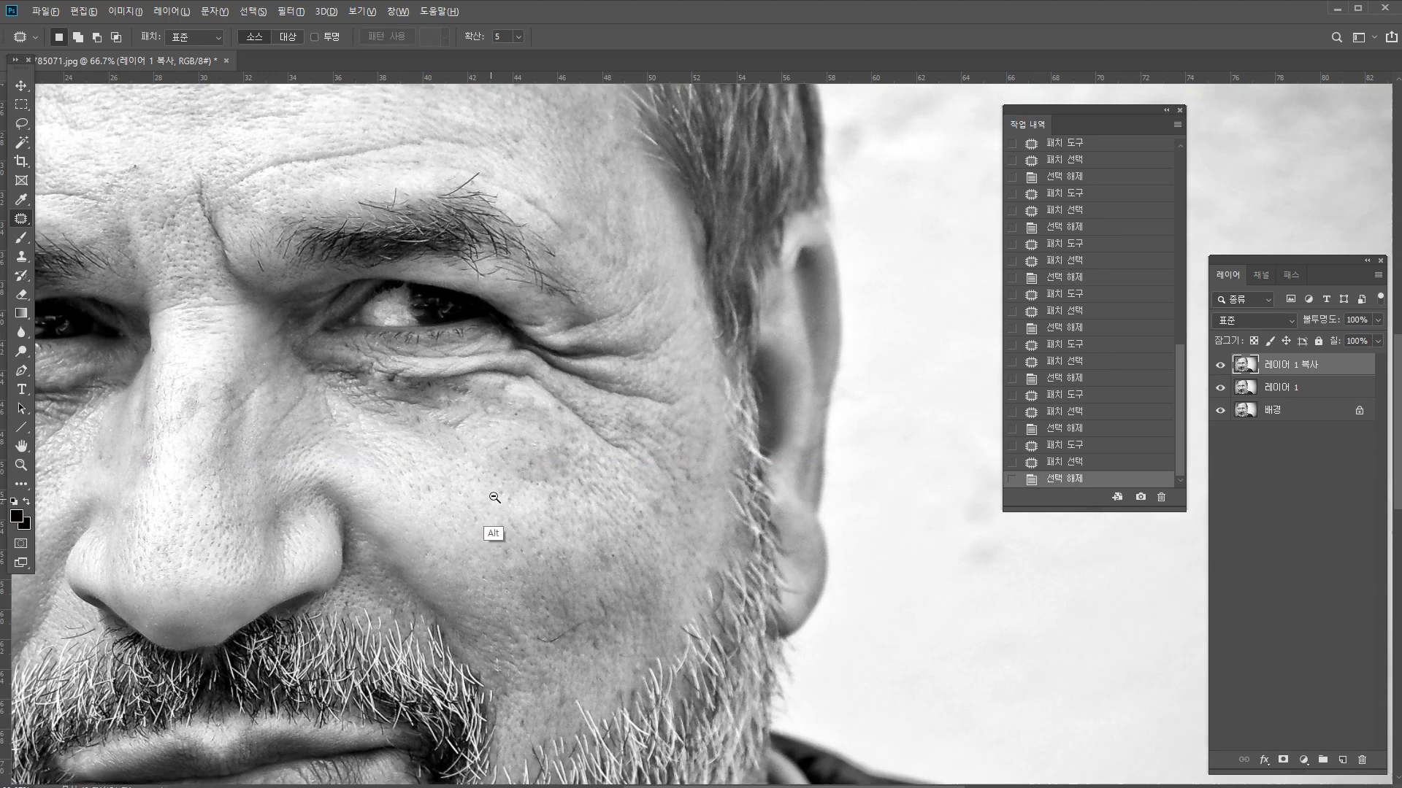
pyautogui.moveTo(501, 515); pyautogui.dragTo(619, 497)
pyautogui.moveTo(1321, 324)
pyautogui.mouseDown()
pyautogui.moveTo(1305, 319)
pyautogui.moveTo(1329, 323)
pyautogui.mouseUp()
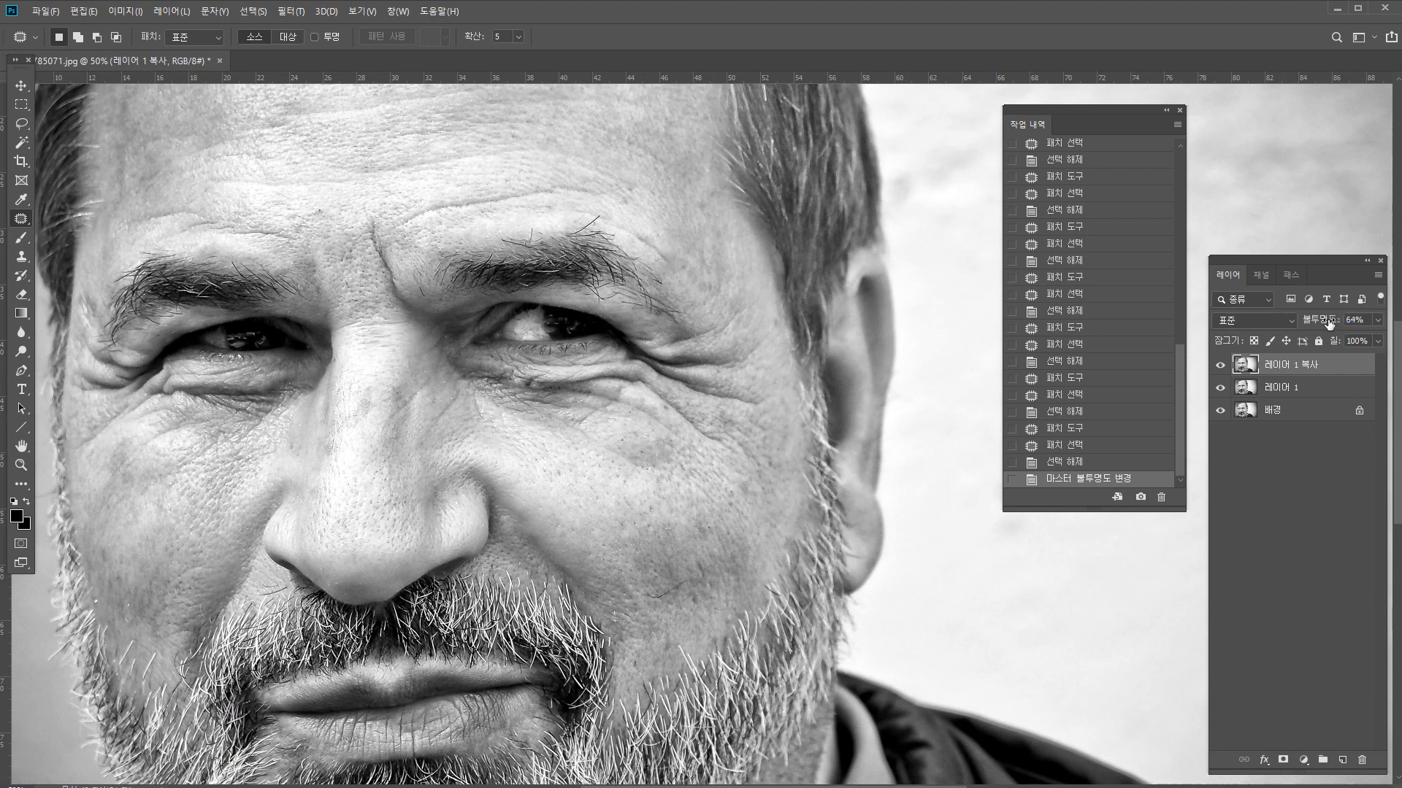
pyautogui.click(1220, 365)
pyautogui.click(1220, 364)
pyautogui.click(1219, 364)
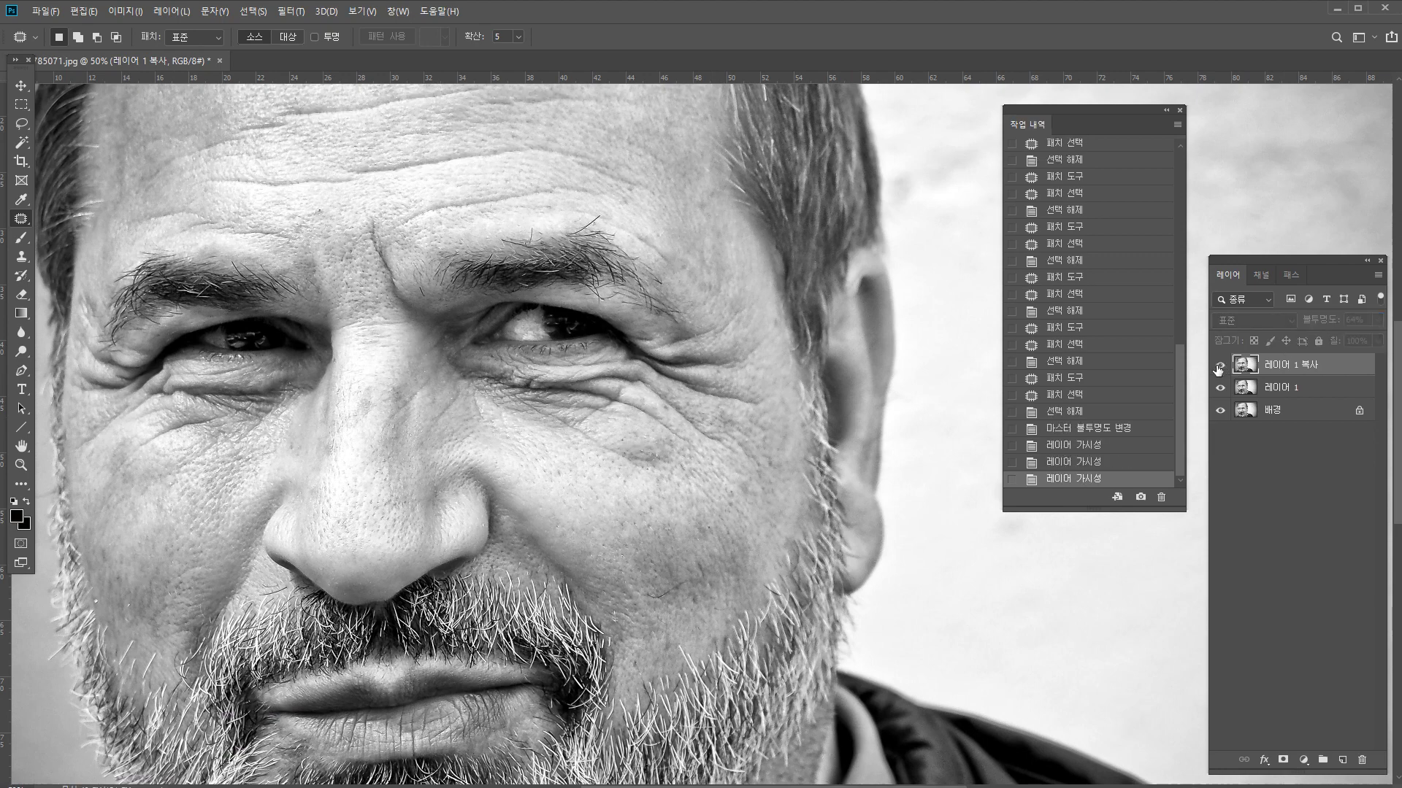
pyautogui.click(1220, 364)
# Set the duplicated layer's opacity to 38% and toggle its visibility to check the blend.
pyautogui.moveTo(1320, 329); pyautogui.dragTo(1343, 323)
pyautogui.hotkey('ctrl', 'z')
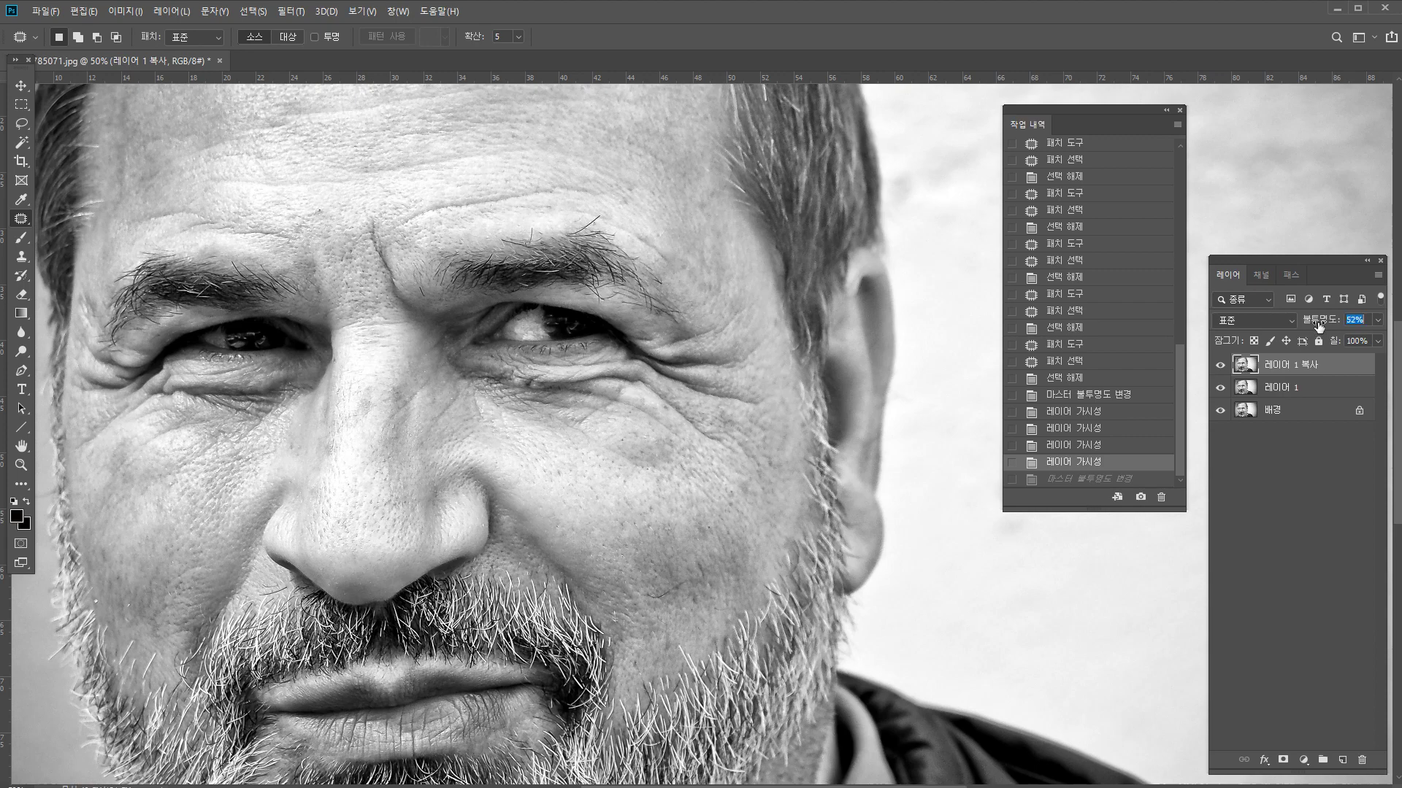
pyautogui.moveTo(1297, 326); pyautogui.dragTo(1307, 327)
pyautogui.click(1219, 369)
pyautogui.click(1219, 368)
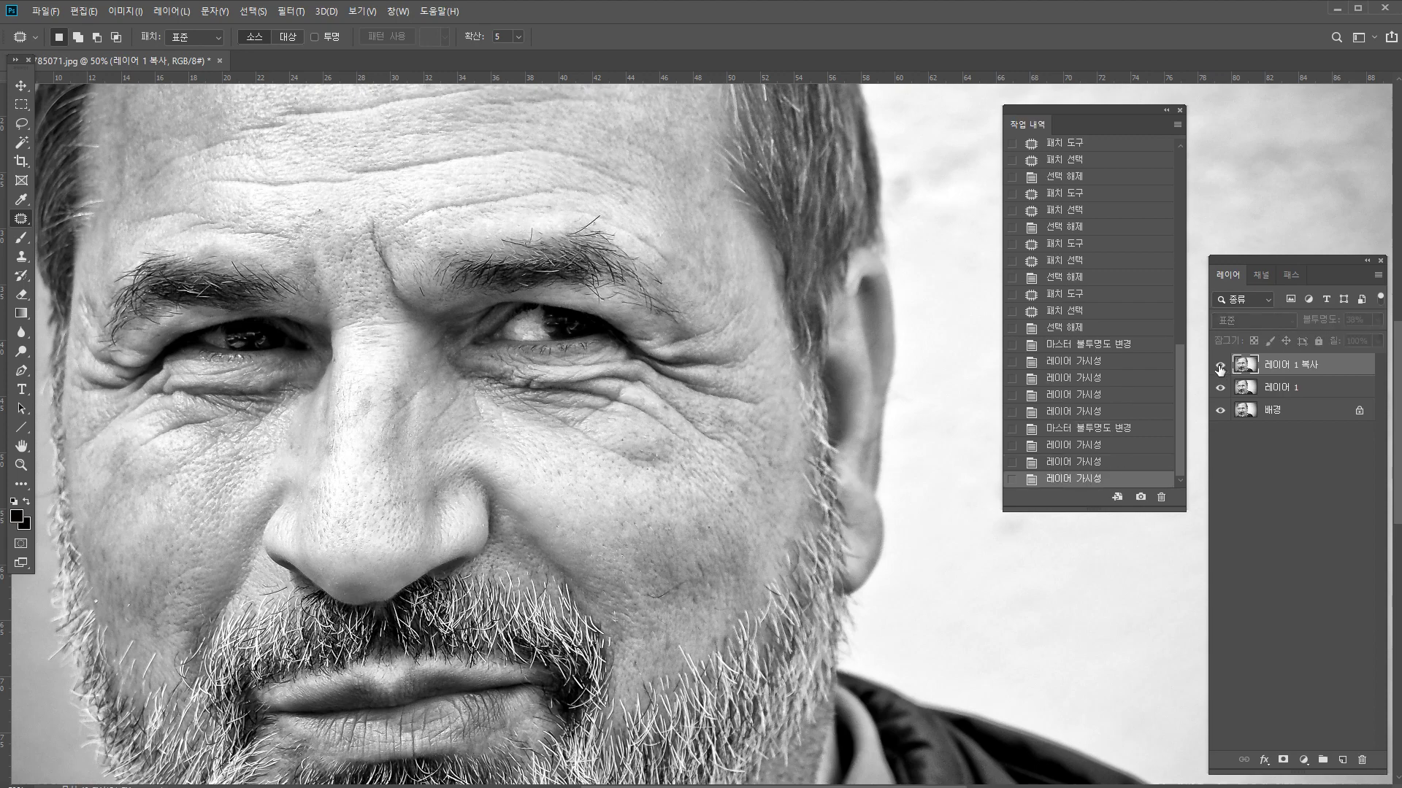
pyautogui.click(1219, 369)
# Compare the whole portrait with and without the duplicated layer by toggling its visibility, leaving it shown.
pyautogui.scroll(-1, 853, 498)
pyautogui.keyDown('alt'); pyautogui.click(854, 499); pyautogui.keyUp('alt')
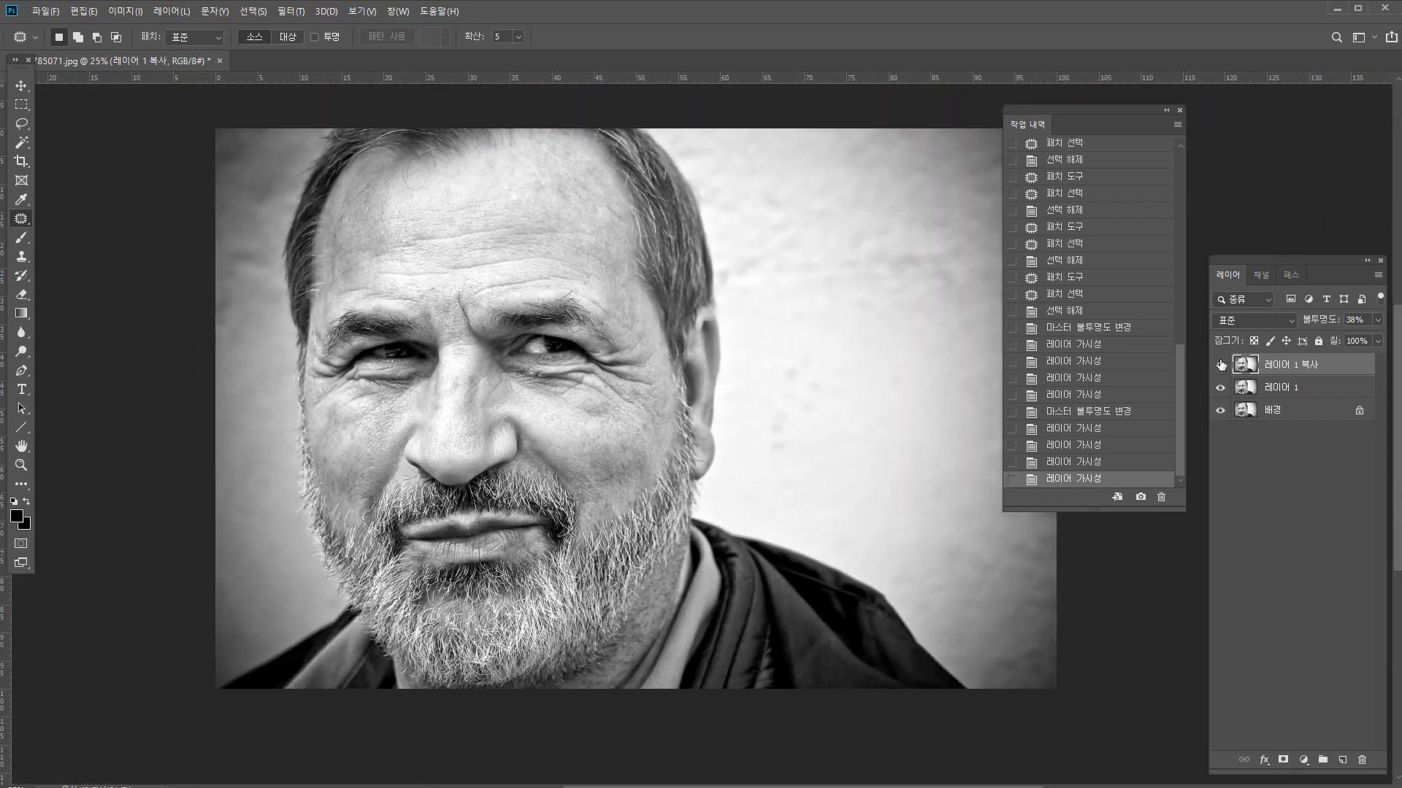
pyautogui.click(1220, 365)
pyautogui.click(1219, 365)
pyautogui.click(1220, 365)
pyautogui.click(1220, 365)
pyautogui.click(1220, 365)
pyautogui.click(1220, 365)
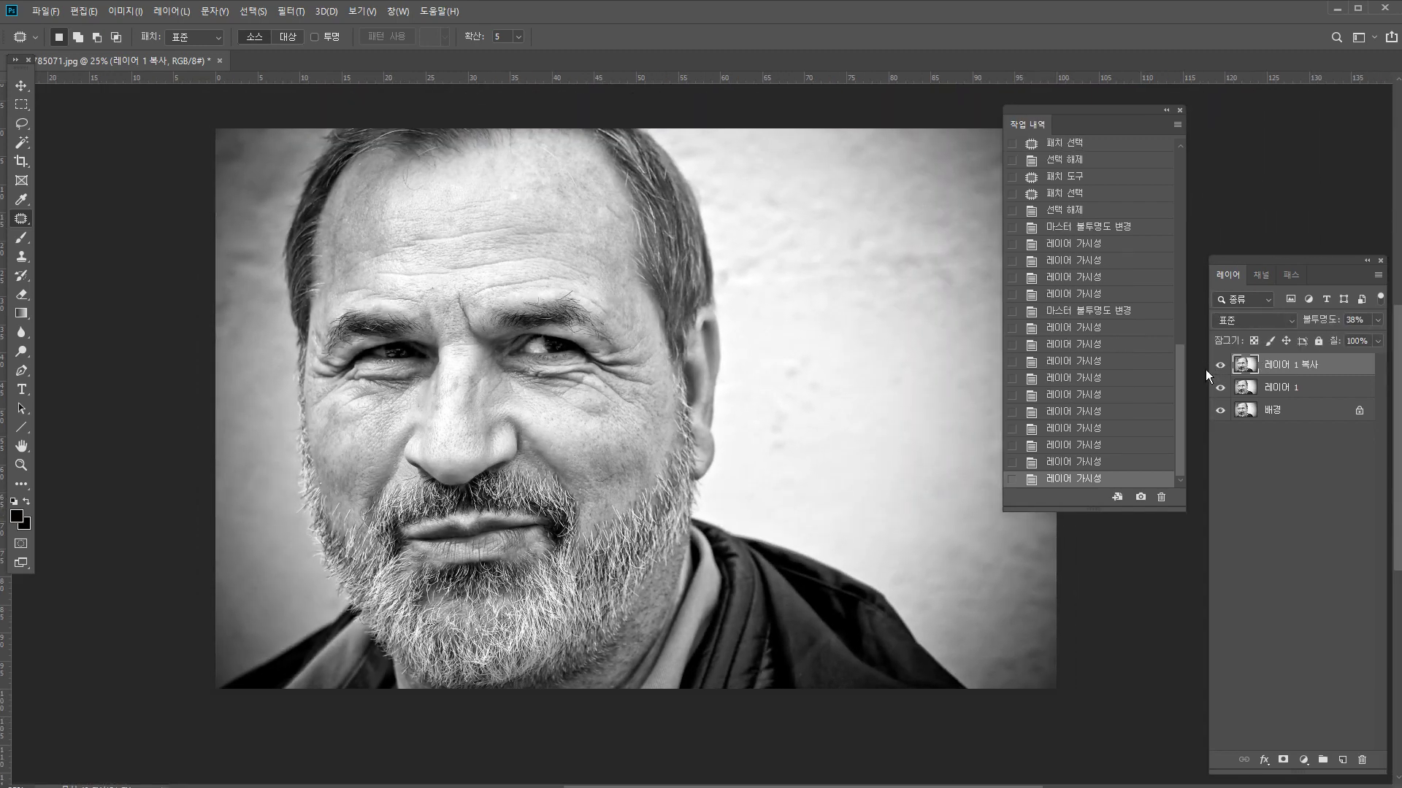
pyautogui.click(1219, 365)
pyautogui.click(1219, 365)
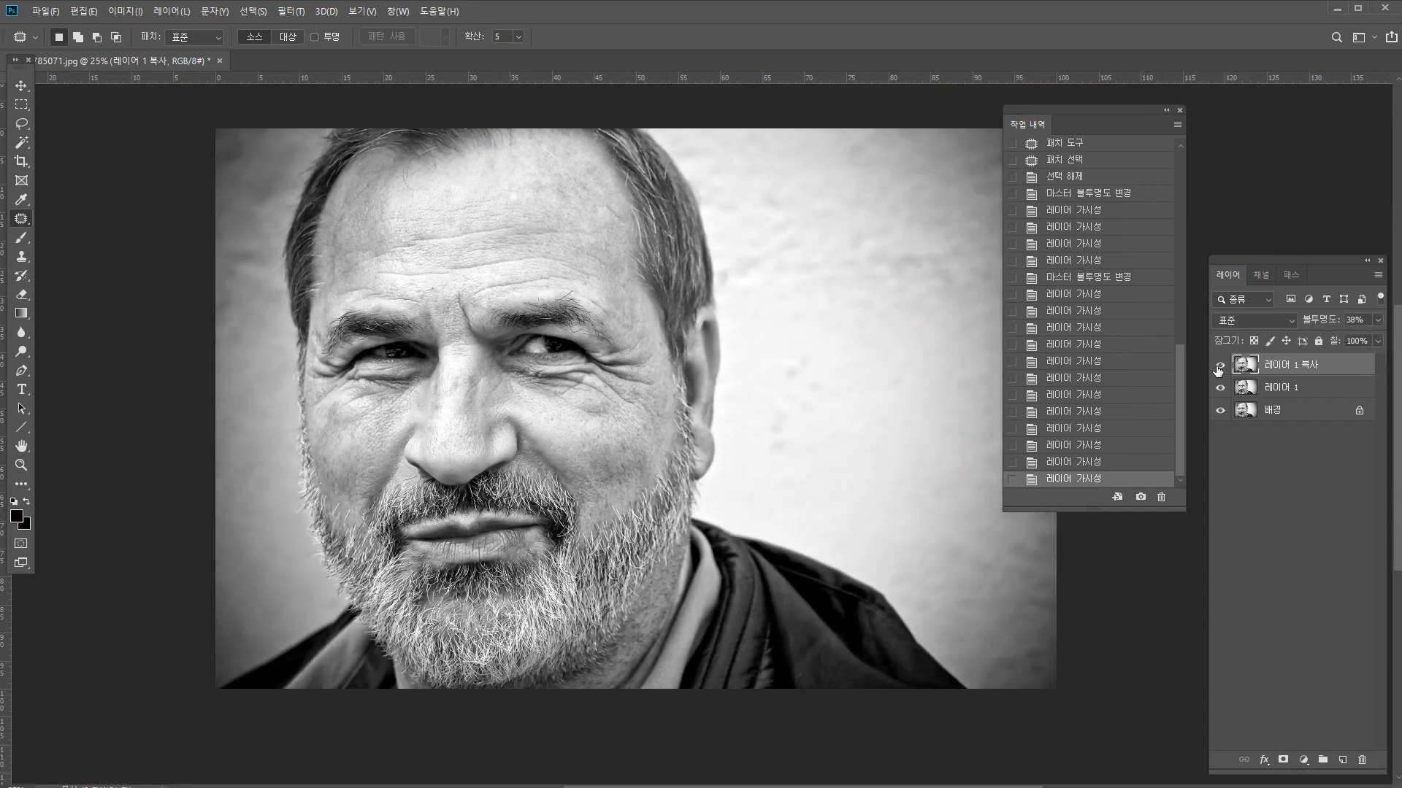
pyautogui.click(1220, 365)
pyautogui.click(1220, 365)
pyautogui.click(1220, 365)
pyautogui.click(1219, 365)
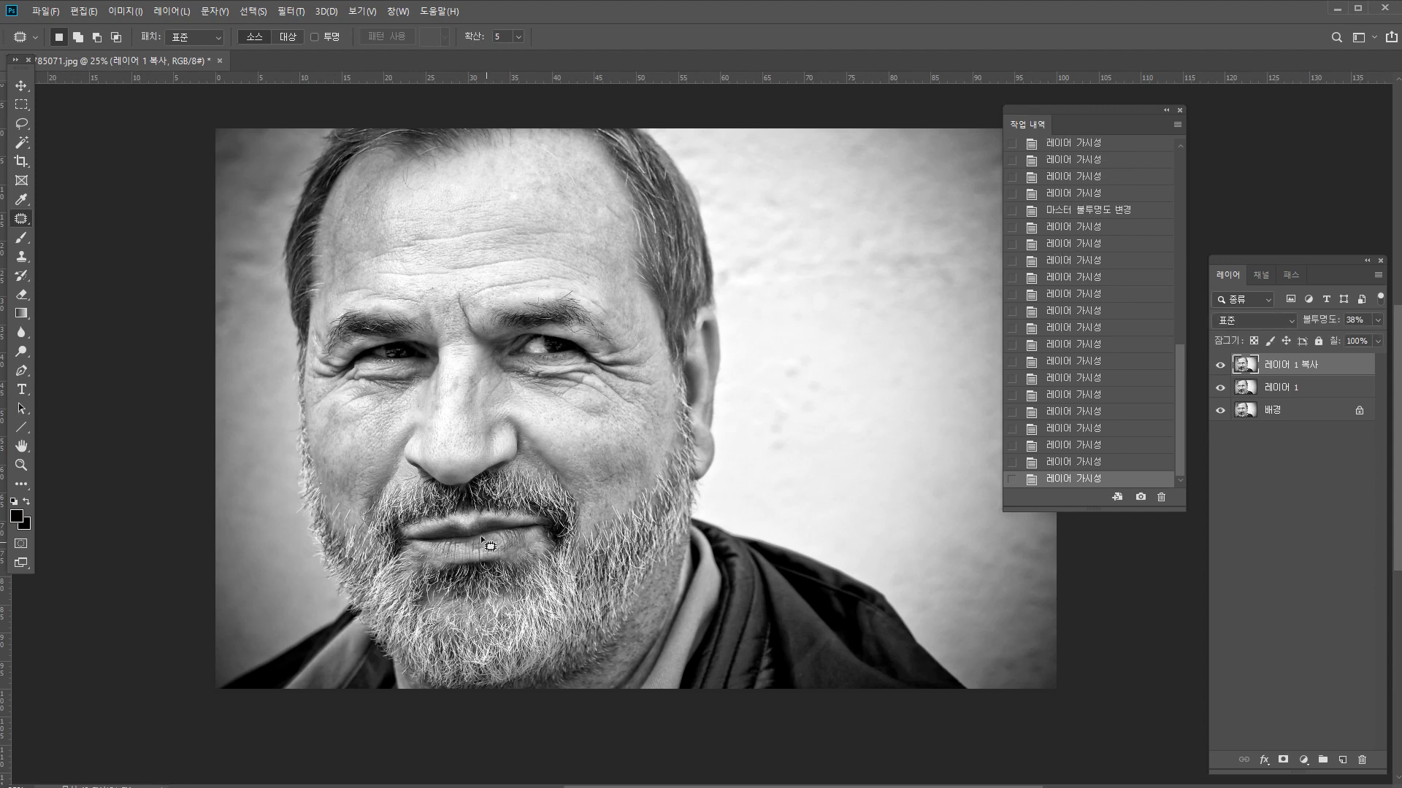
pyautogui.click(1220, 365)
pyautogui.click(1220, 365)
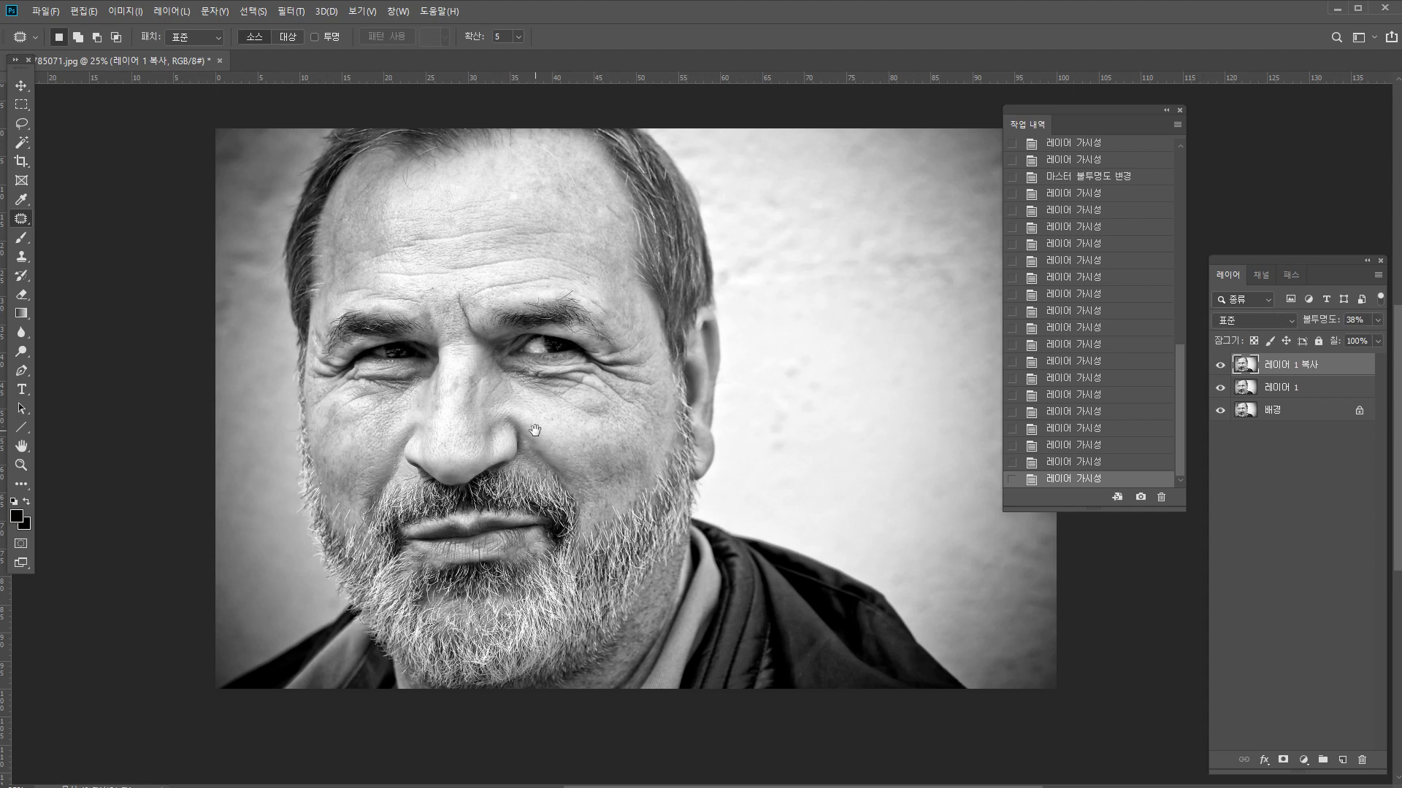
pyautogui.keyDown('ctrl'); pyautogui.click(476, 349); pyautogui.keyUp('ctrl')
pyautogui.click(1219, 366)
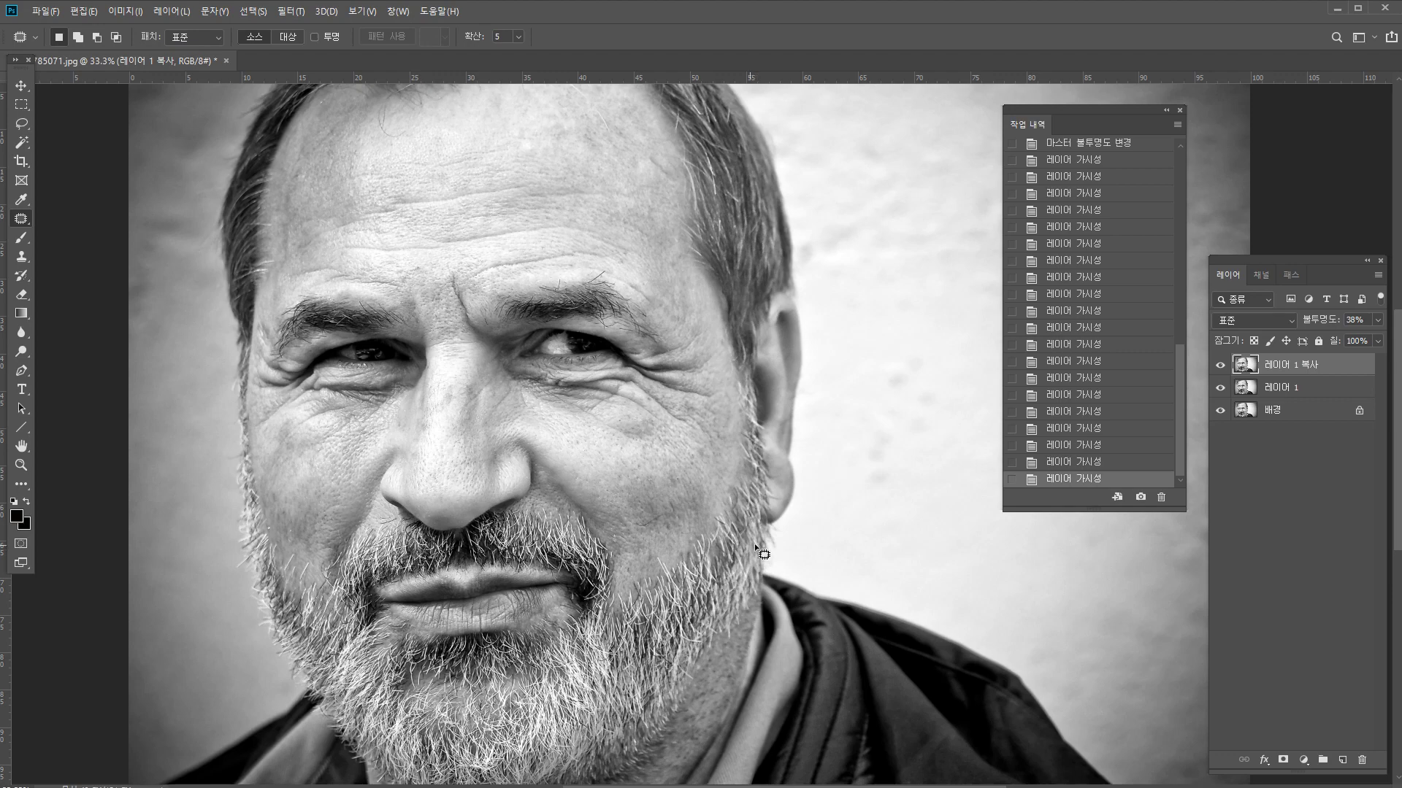
# Try to remove the tip of the stray forehead hair on the duplicated layer with the Spot Healing Brush at size 30.
pyautogui.rightClick(22, 218)
pyautogui.click(63, 222)
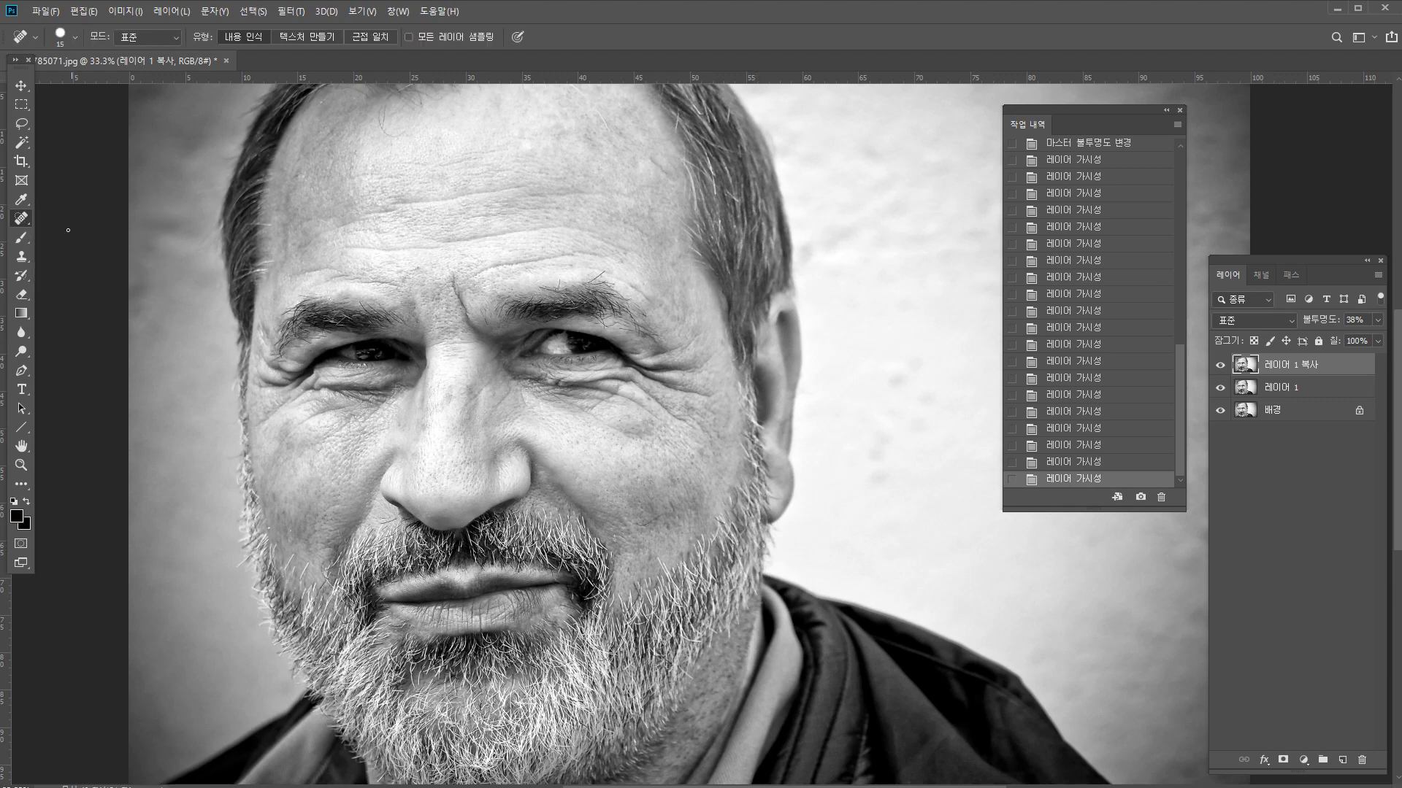
pyautogui.moveTo(416, 145); pyautogui.dragTo(420, 185)
pyautogui.scroll(4, 419, 185)
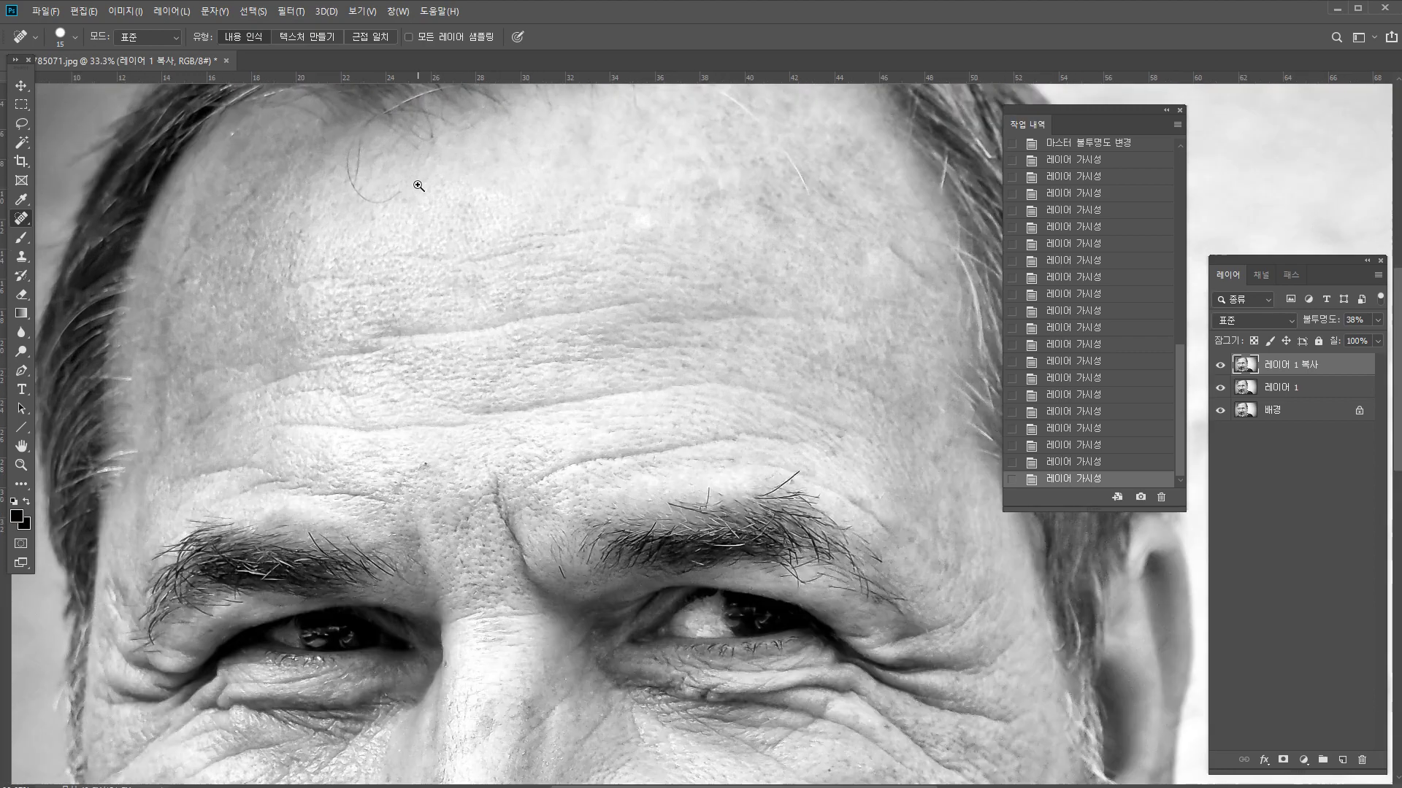
pyautogui.press(']')
pyautogui.press(']')
pyautogui.press(']')
pyautogui.press(']')
pyautogui.click(360, 205)
pyautogui.press('[')
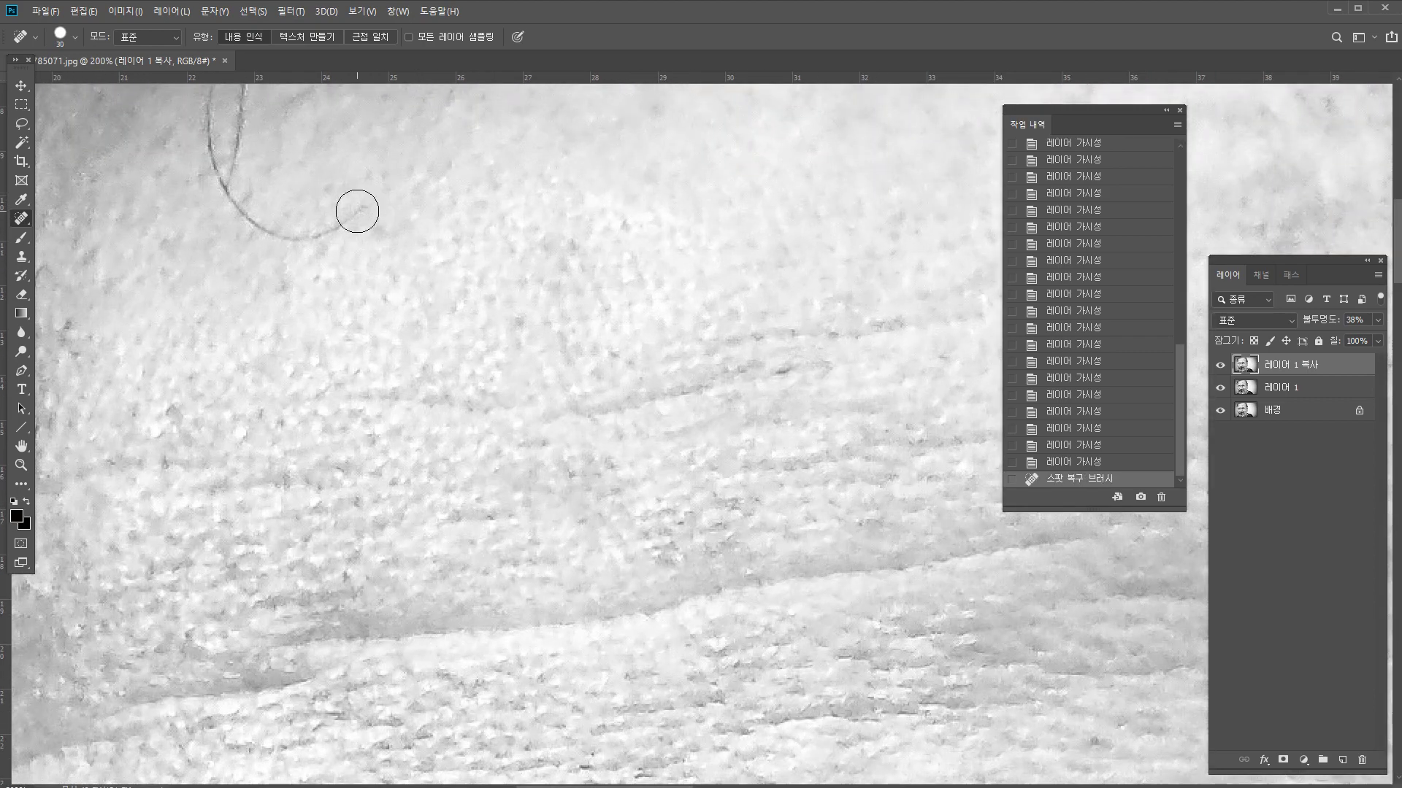
pyautogui.click(358, 211)
pyautogui.click(359, 211)
pyautogui.click(359, 211)
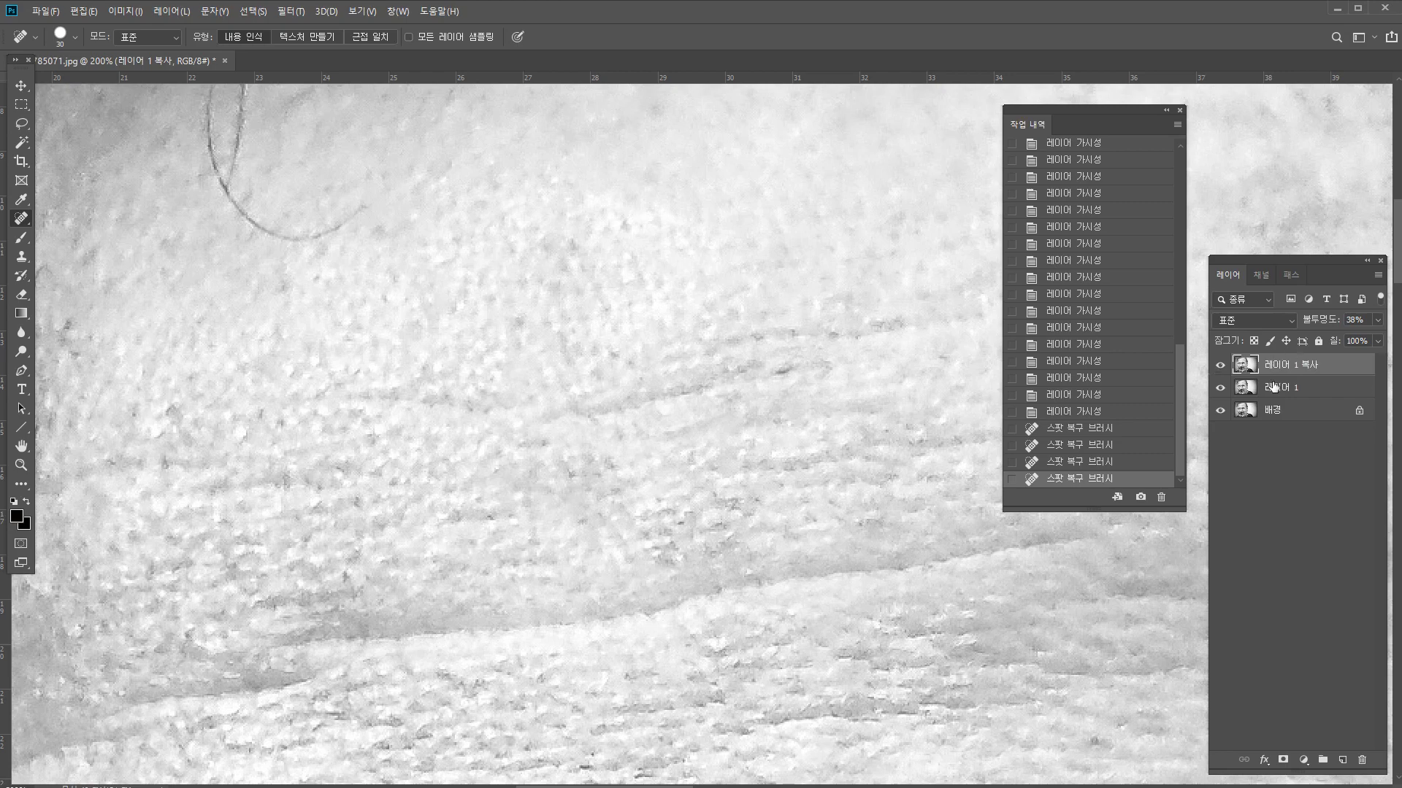
# Hide both retouch layers and heal the curved lower end of the stray forehead hair on the background layer.
pyautogui.click(1220, 364)
pyautogui.click(1220, 387)
pyautogui.click(1274, 410)
pyautogui.click(372, 209)
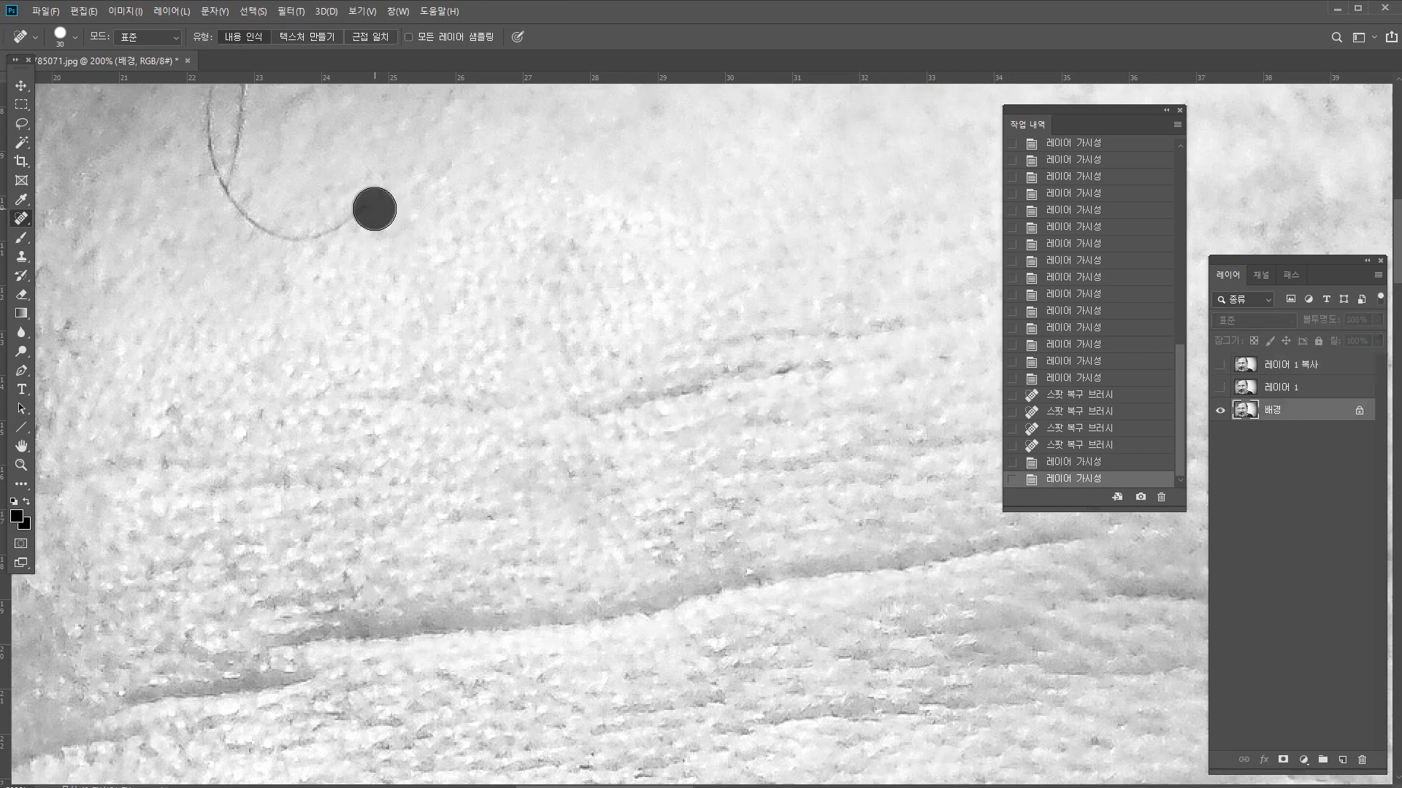
pyautogui.click(353, 215)
pyautogui.click(324, 227)
pyautogui.click(303, 232)
pyautogui.click(259, 225)
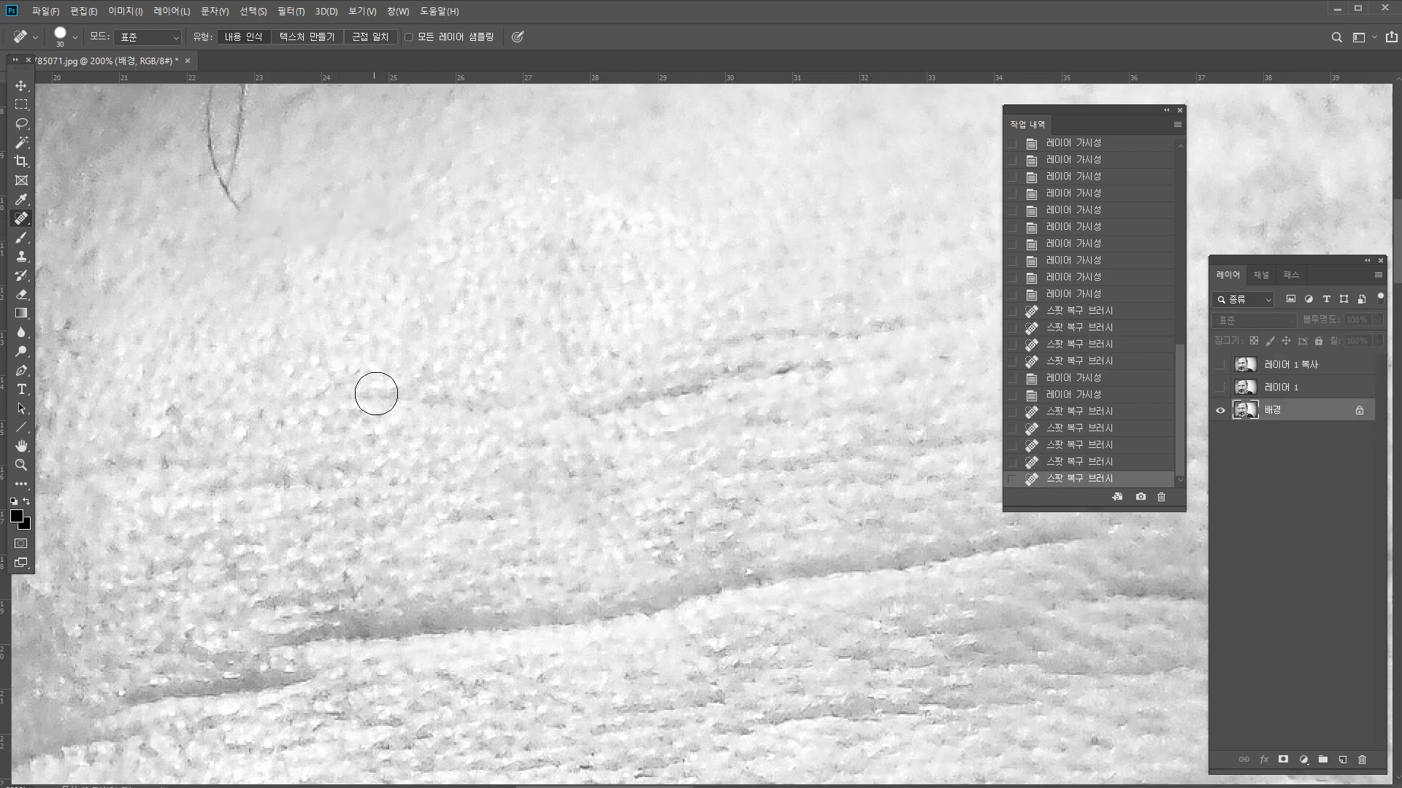
# Try healing the forehead skin below the stray hair with the brush at size 40, and undo the dabs.
pyautogui.press(']')
pyautogui.click(354, 387)
pyautogui.click(398, 400)
pyautogui.hotkey('ctrl', '-')
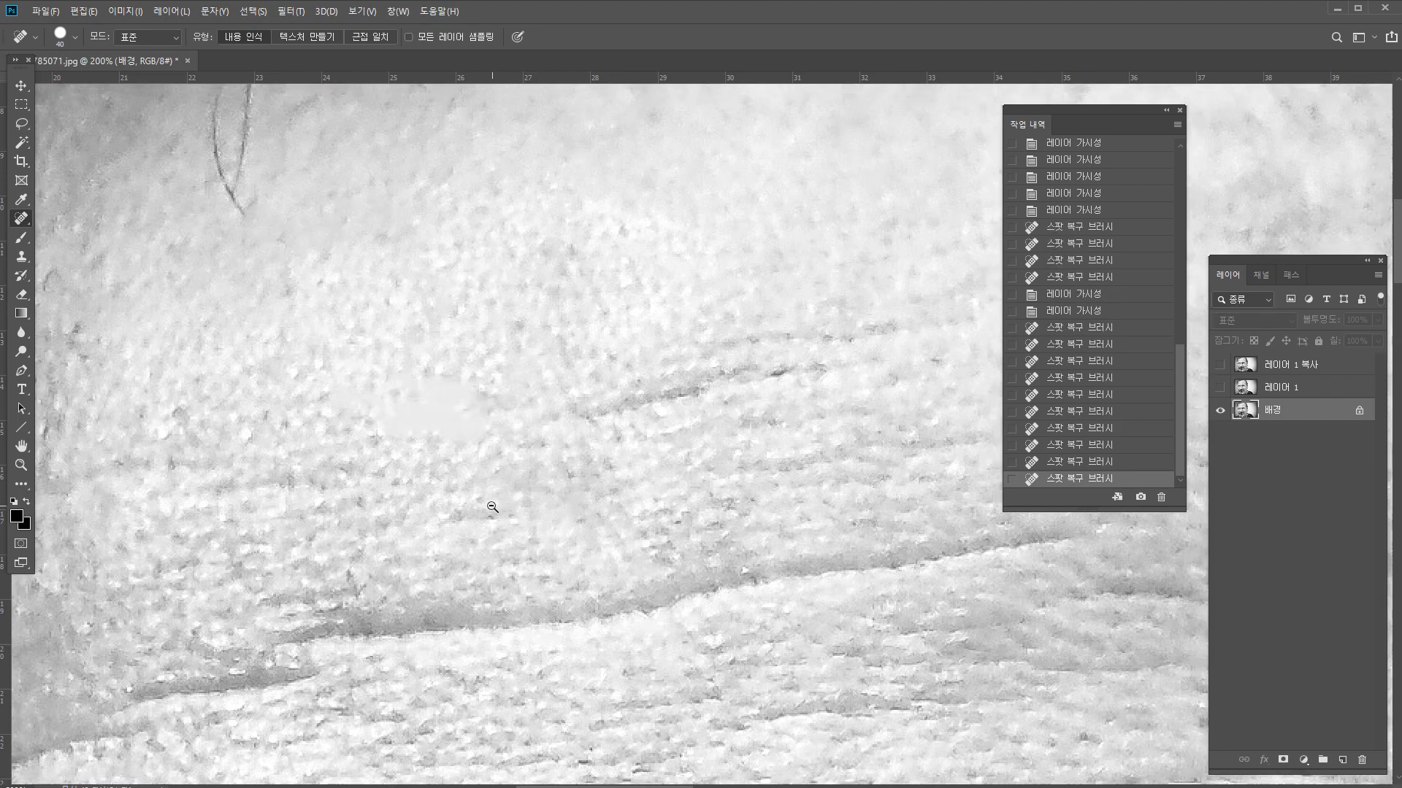
pyautogui.hotkey('ctrl', 'z')
pyautogui.hotkey('ctrl', 'z')
pyautogui.hotkey('ctrl', 'z')
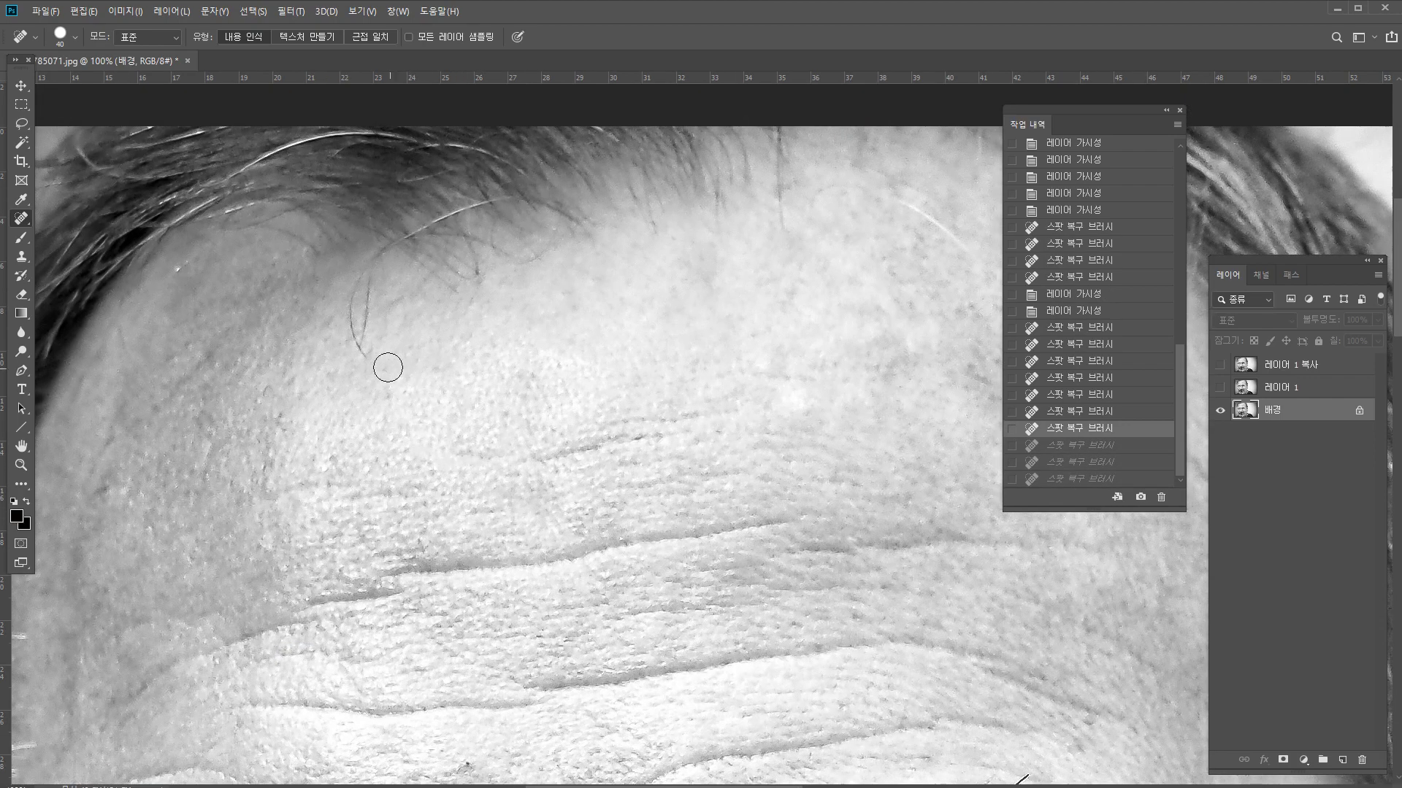
# Heal away the rest of the looped stray hair and the blemish beside it below the hairline.
pyautogui.click(362, 357)
pyautogui.click(353, 315)
pyautogui.click(366, 313)
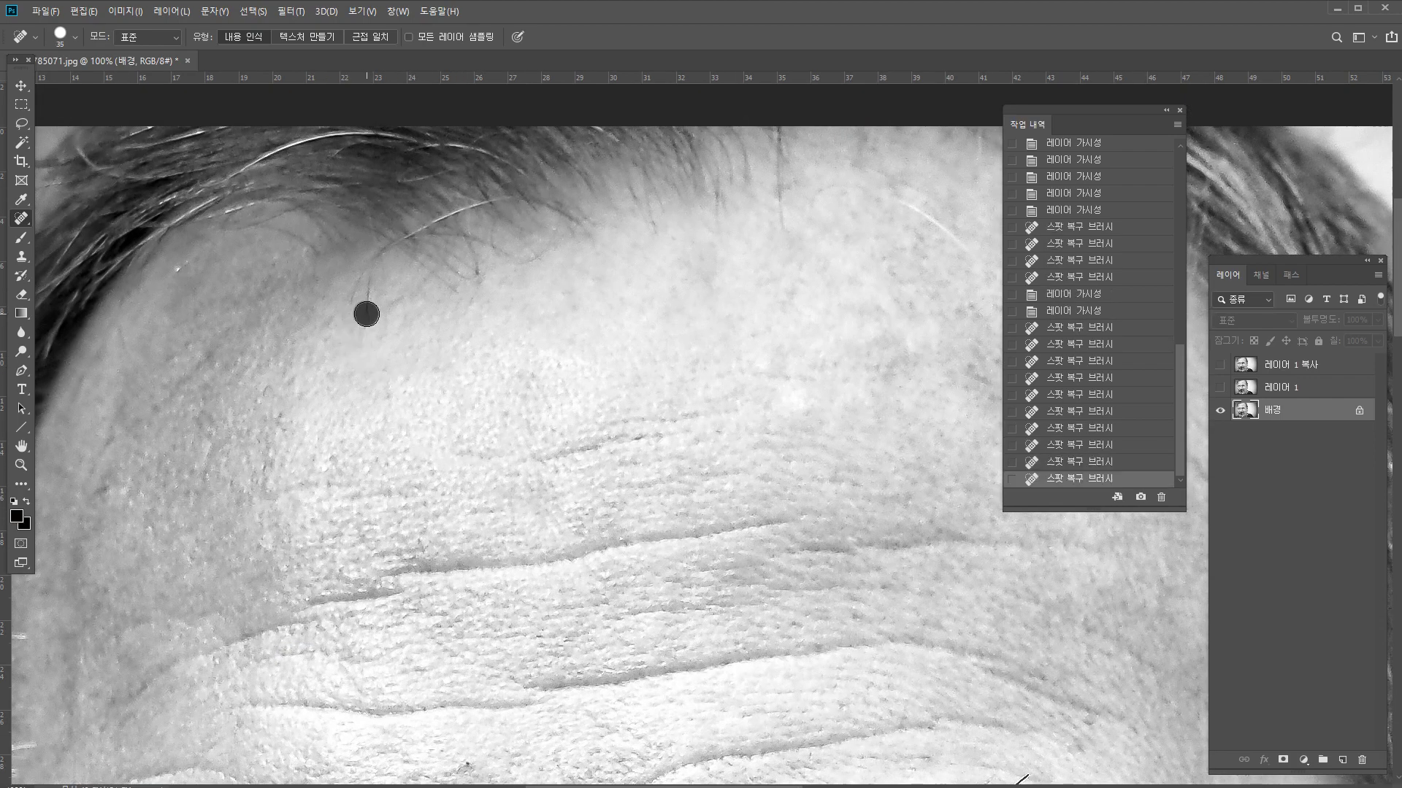
pyautogui.press('[')
pyautogui.moveTo(328, 253); pyautogui.dragTo(313, 247)
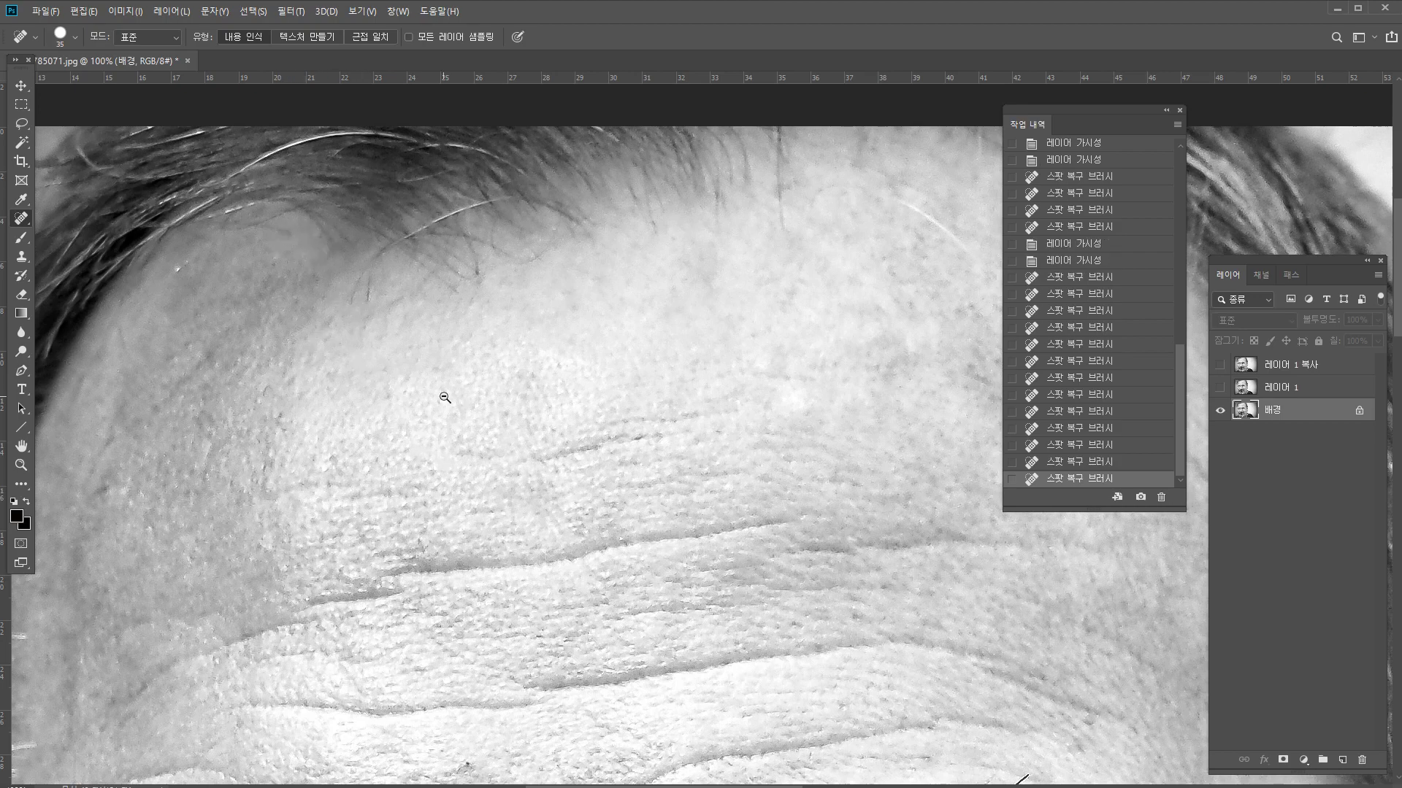
# Enlarge the Spot Healing Brush to 80 and heal along the upper long forehead wrinkle on the background layer.
pyautogui.keyDown('alt'); pyautogui.click(445, 397); pyautogui.keyUp('alt')
pyautogui.press(']')
pyautogui.click(346, 444)
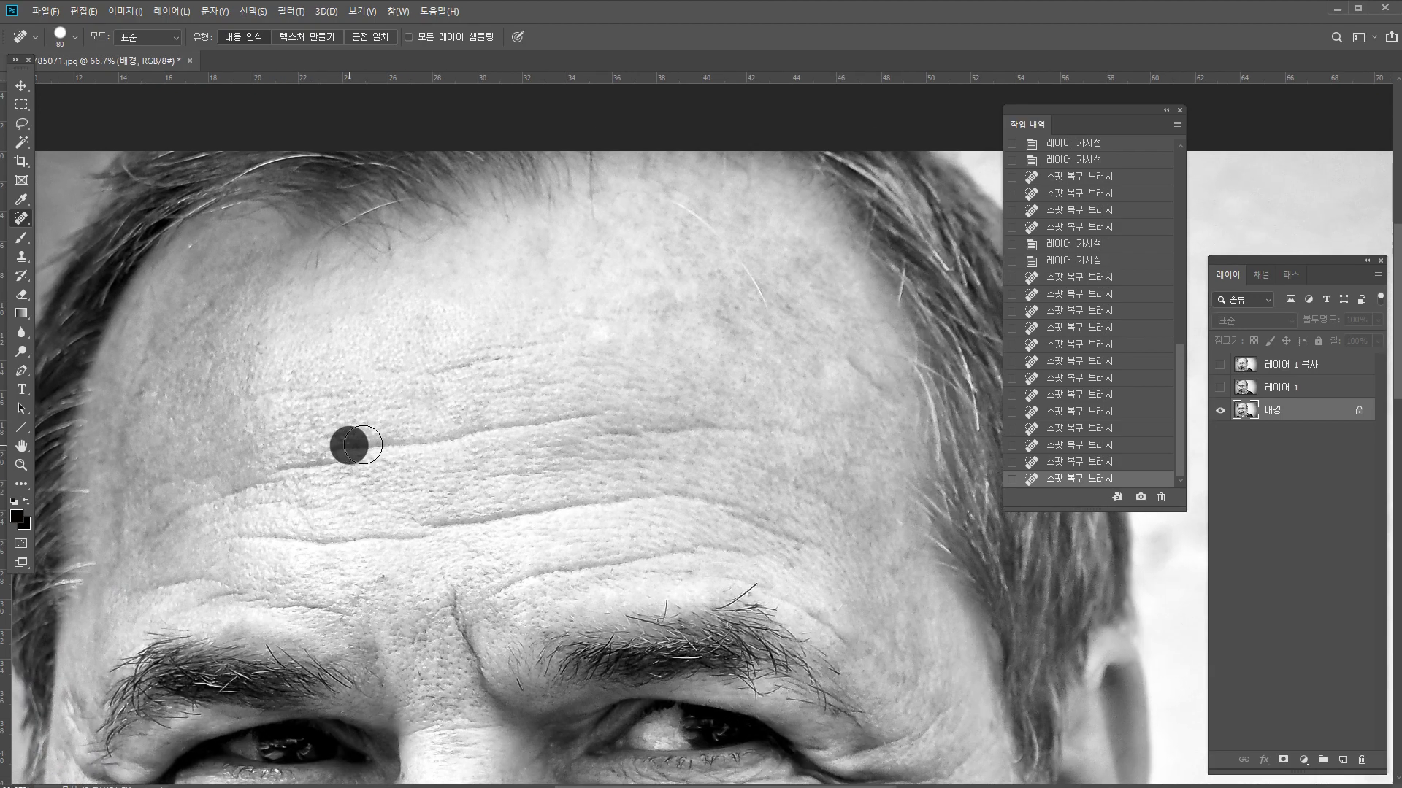
pyautogui.press(']')
pyautogui.press(']')
pyautogui.click(448, 431)
pyautogui.click(576, 419)
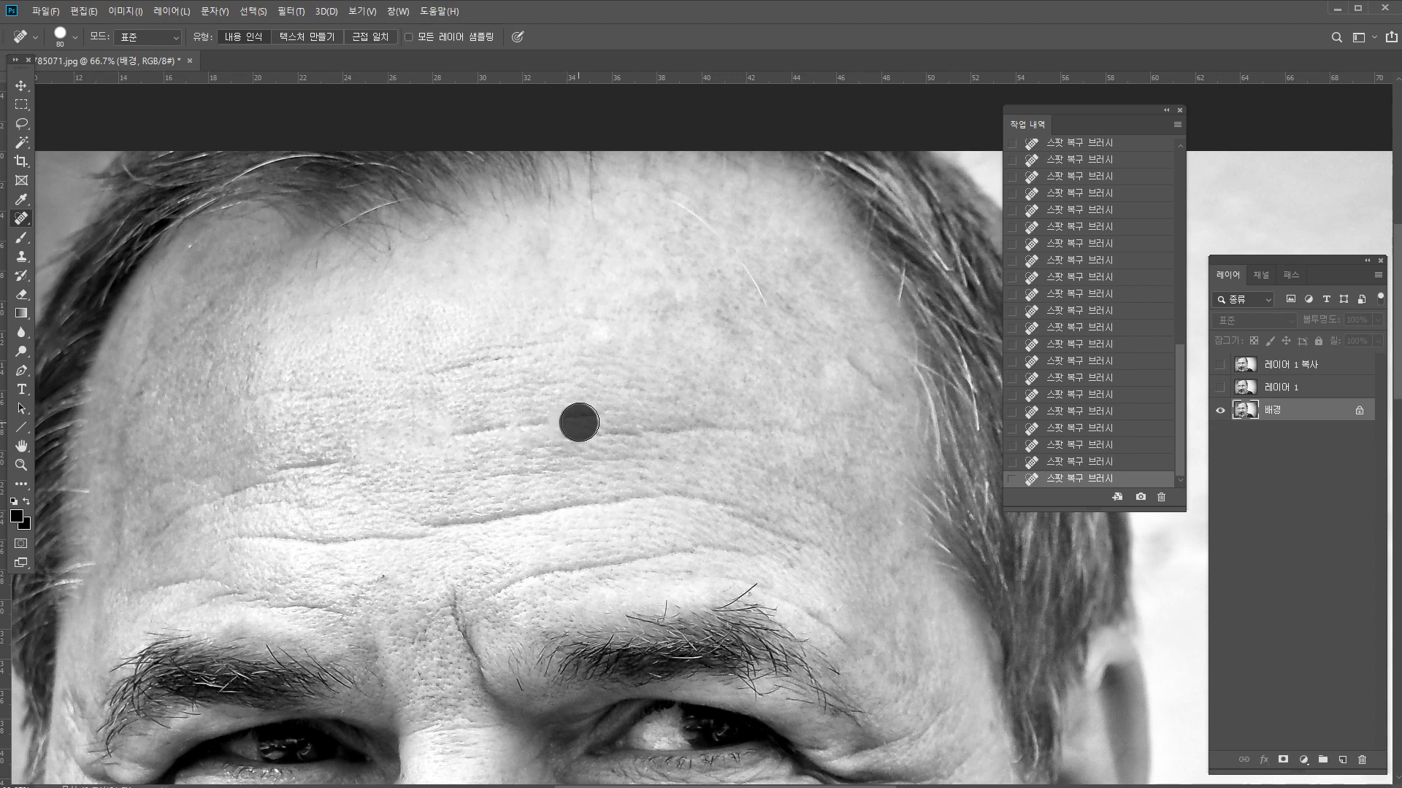
pyautogui.click(529, 425)
pyautogui.click(500, 425)
pyautogui.click(448, 438)
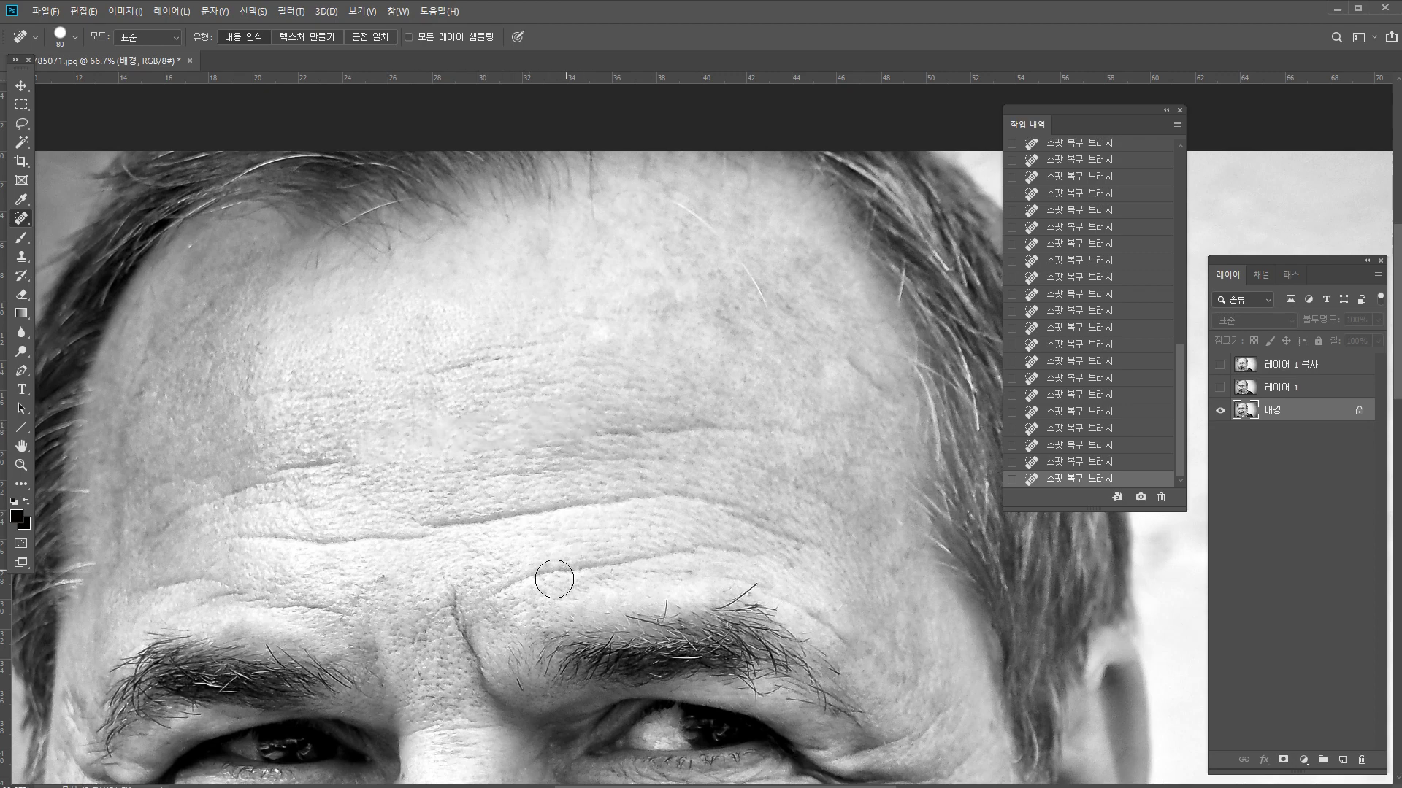
# Undo the recent run of Spot Healing Brush strokes on the forehead of the background layer.
pyautogui.keyDown('alt'); pyautogui.click(473, 579); pyautogui.keyUp('alt')
pyautogui.hotkey('ctrl', 'z')
pyautogui.hotkey('ctrl', 'z')
pyautogui.hotkey('ctrl', 'z')
pyautogui.hotkey('ctrl', 'z')
pyautogui.hotkey('ctrl', 'z')
pyautogui.hotkey('ctrl', 'z')
pyautogui.hotkey('ctrl', 'z')
pyautogui.hotkey('ctrl', 'z')
pyautogui.hotkey('ctrl', 'z')
pyautogui.hotkey('ctrl', 'z')
pyautogui.hotkey('ctrl', 'z')
pyautogui.hotkey('ctrl', 'z')
pyautogui.hotkey('ctrl', 'z')
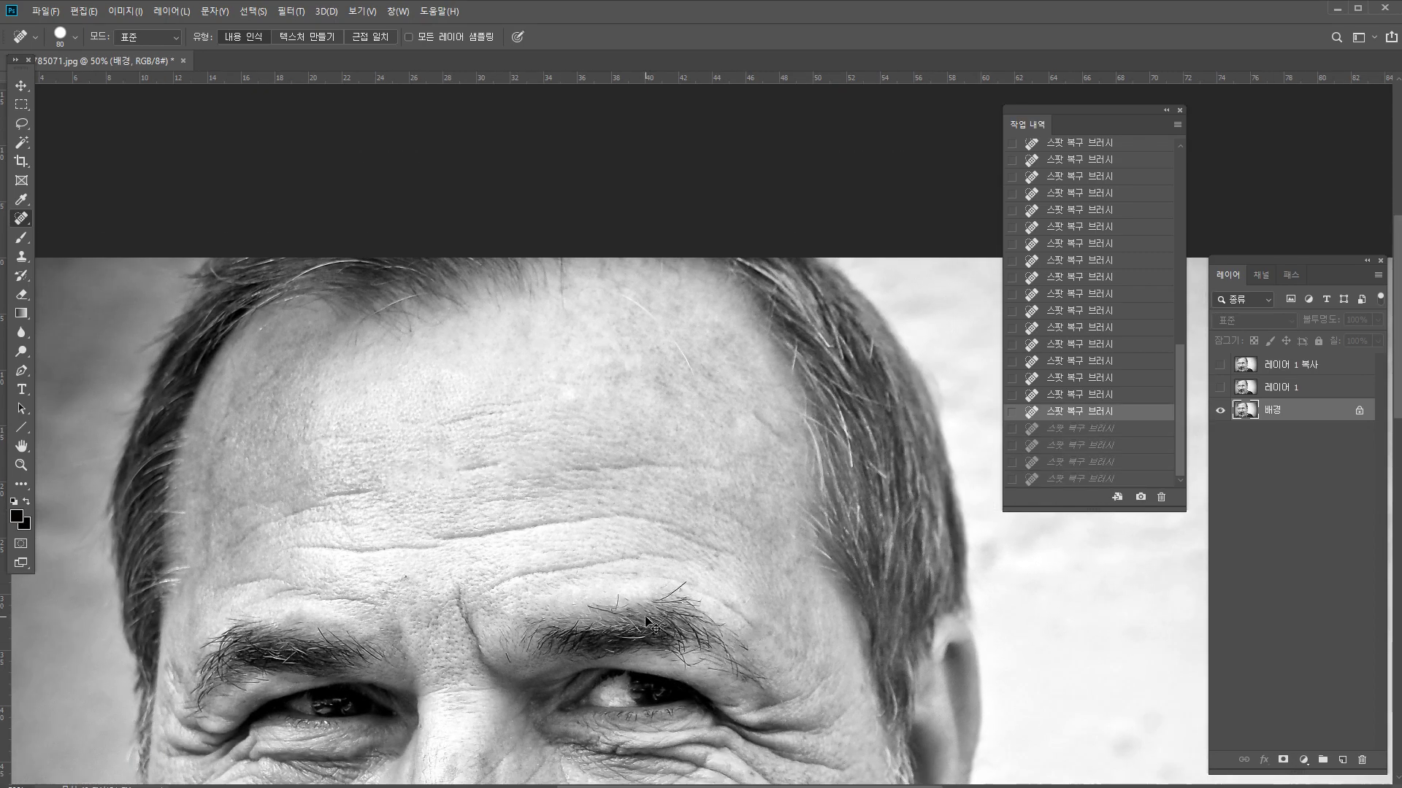
pyautogui.hotkey('ctrl', 'z')
pyautogui.hotkey('ctrl', 'z')
pyautogui.hotkey('ctrl', 'z')
pyautogui.hotkey('ctrl', 'z')
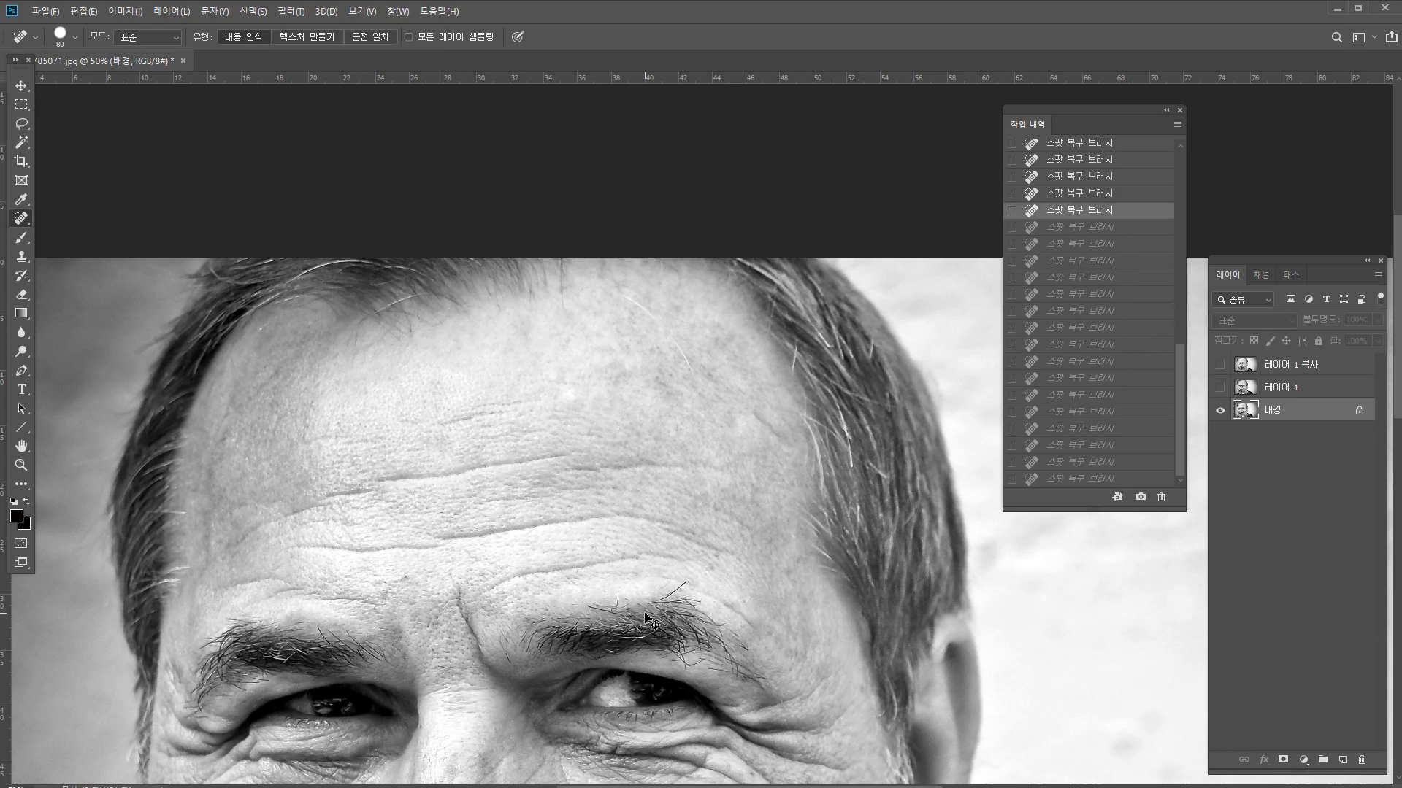
# Close the bearded man's portrait without saving the changes.
pyautogui.moveTo(478, 608); pyautogui.dragTo(469, 360)
pyautogui.moveTo(397, 715); pyautogui.dragTo(396, 568)
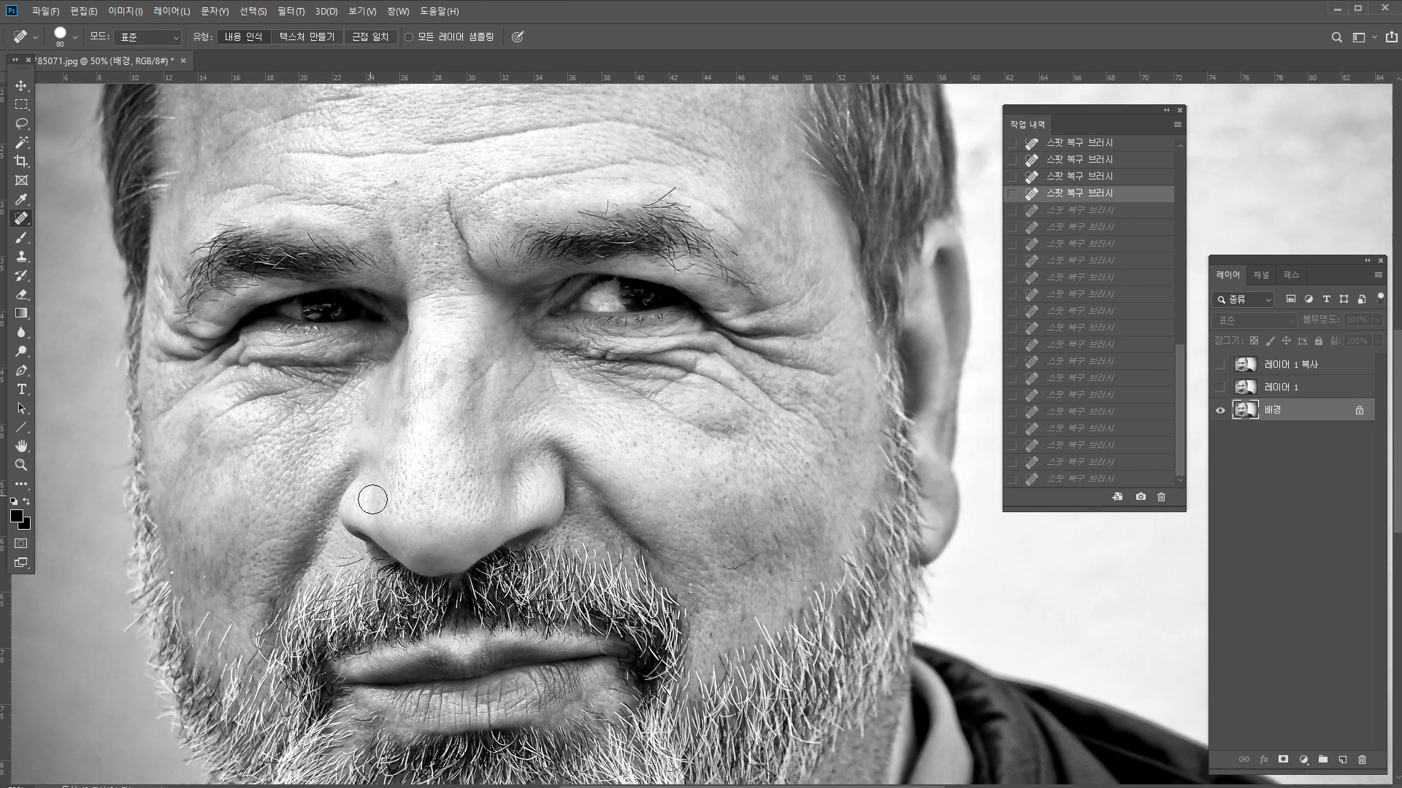
pyautogui.keyDown('alt'); pyautogui.click(300, 583); pyautogui.keyUp('alt')
pyautogui.moveTo(303, 571); pyautogui.dragTo(393, 483)
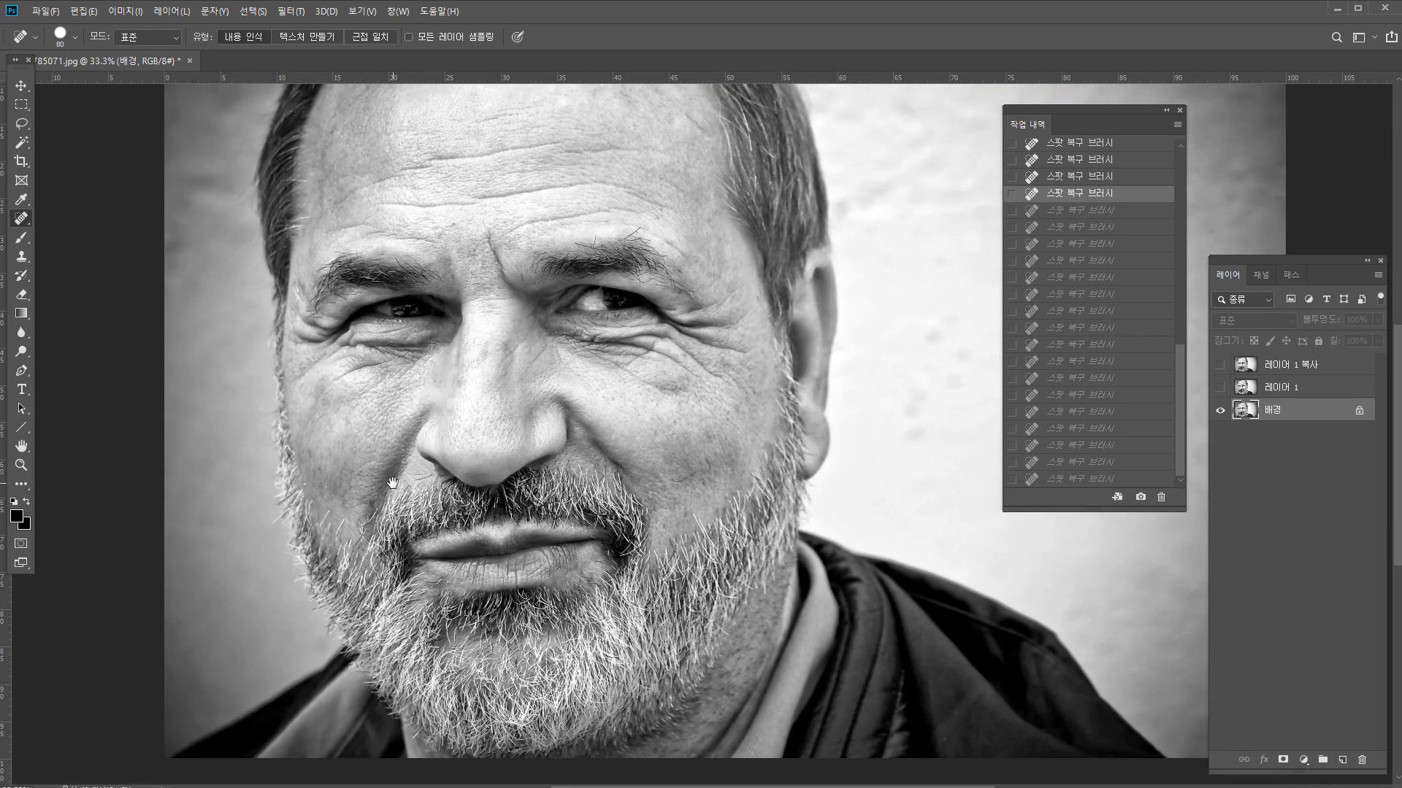
pyautogui.press(']')
pyautogui.press(']')
pyautogui.press(']')
pyautogui.press(']')
pyautogui.hotkey('ctrl', 'w')
pyautogui.click(721, 307)
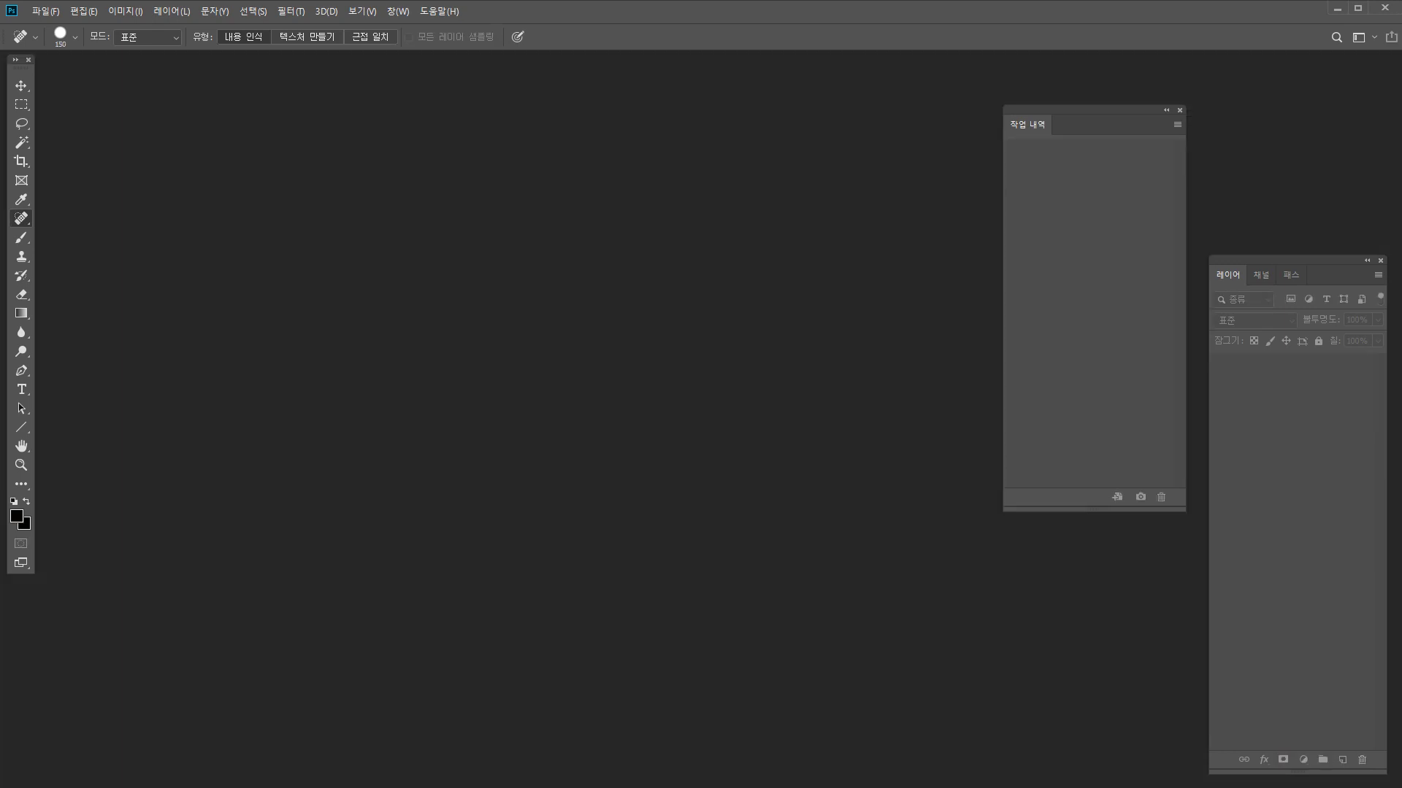
# Open the woman's portrait crown-4282311_1920.jpg and enlarge the Spot Healing Brush to 250.
pyautogui.scroll(2, 705, 559)
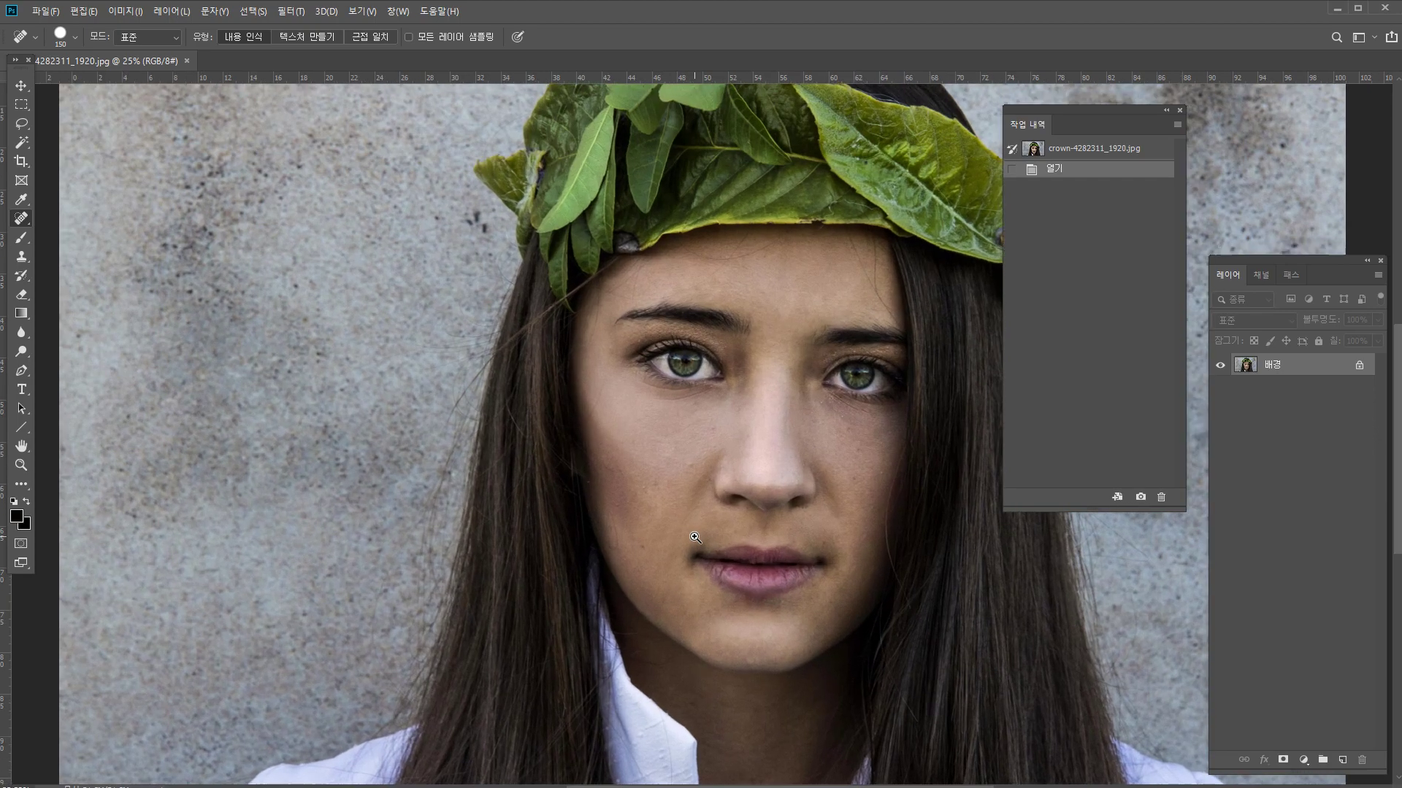
pyautogui.press(']')
pyautogui.press(']')
pyautogui.press(']')
pyautogui.moveTo(623, 523); pyautogui.dragTo(359, 511)
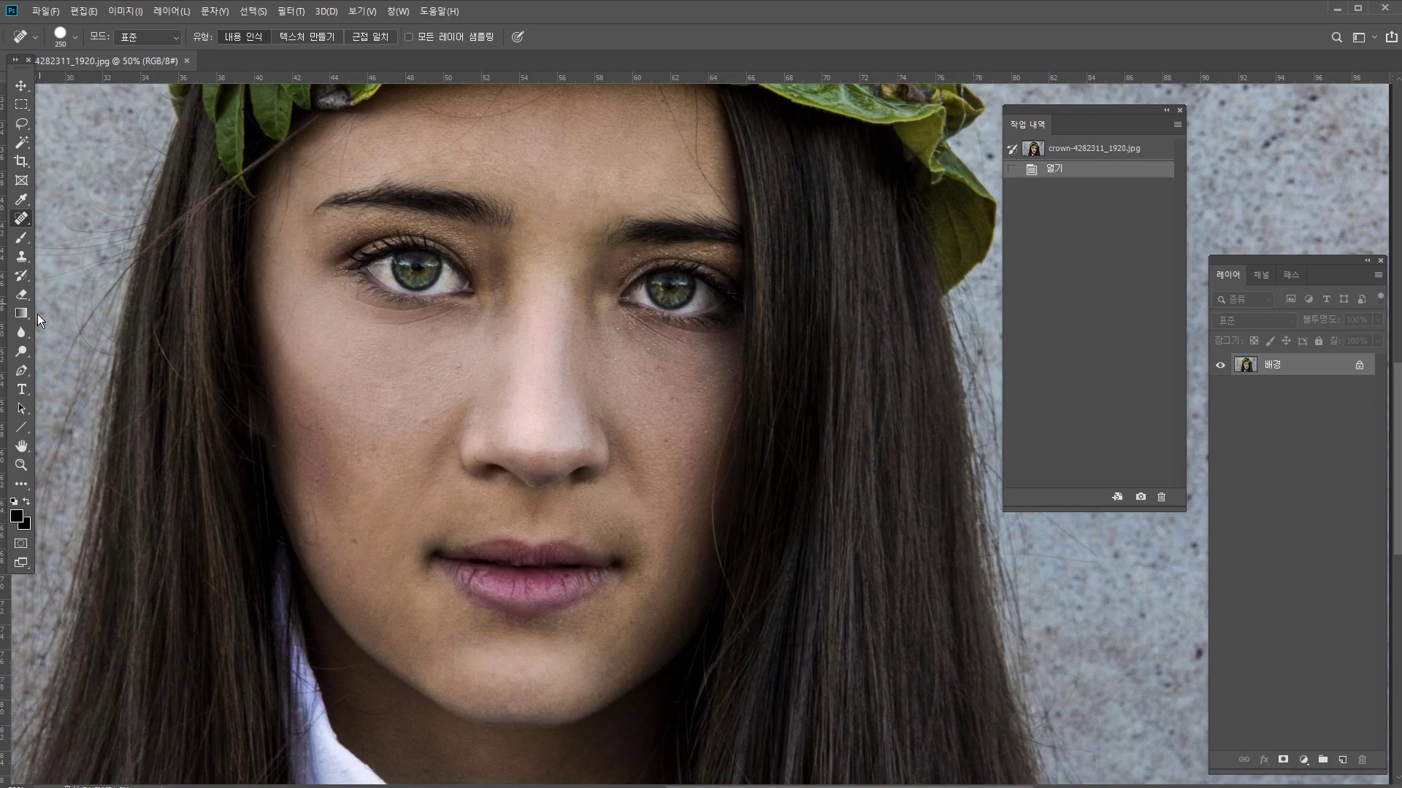
# Lighten the shadowed outer cheek with the Clone Stamp at size 250, Lighten mode and 44% opacity, sampling brighter skin just below the eye.
pyautogui.click(21, 256)
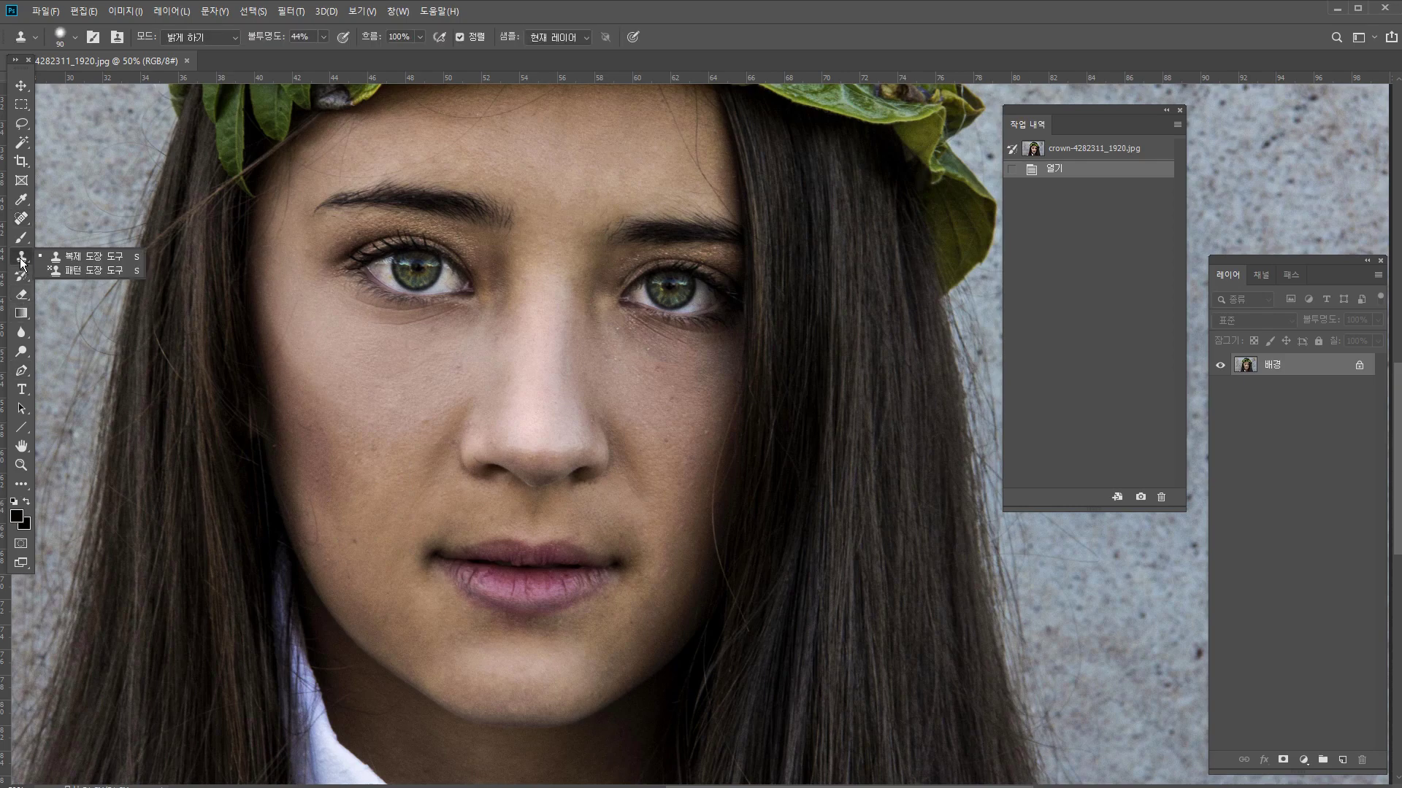
pyautogui.click(94, 257)
pyautogui.press(']')
pyautogui.press(']')
pyautogui.press(']')
pyautogui.press(']')
pyautogui.press(']')
pyautogui.press(']')
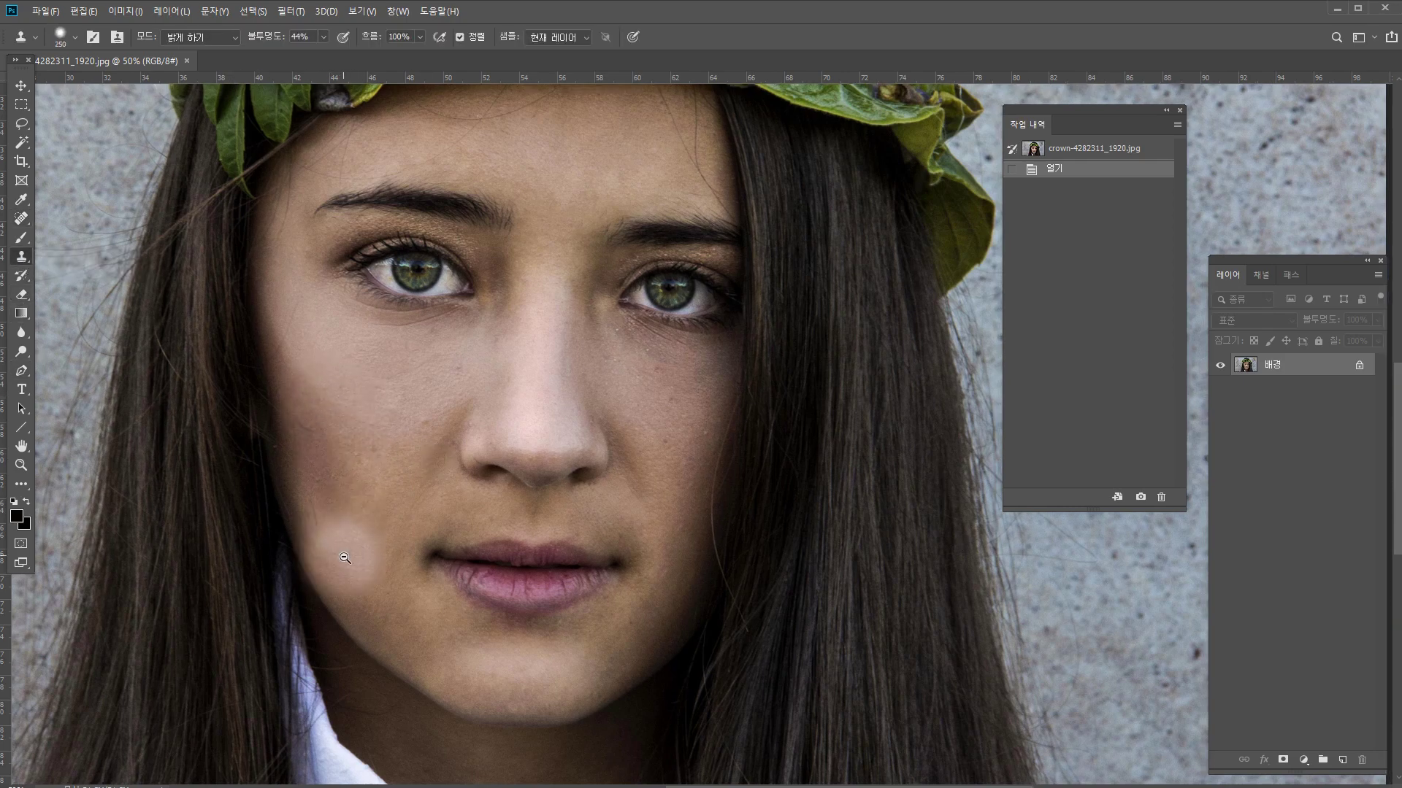
pyautogui.scroll(-1, 330, 549)
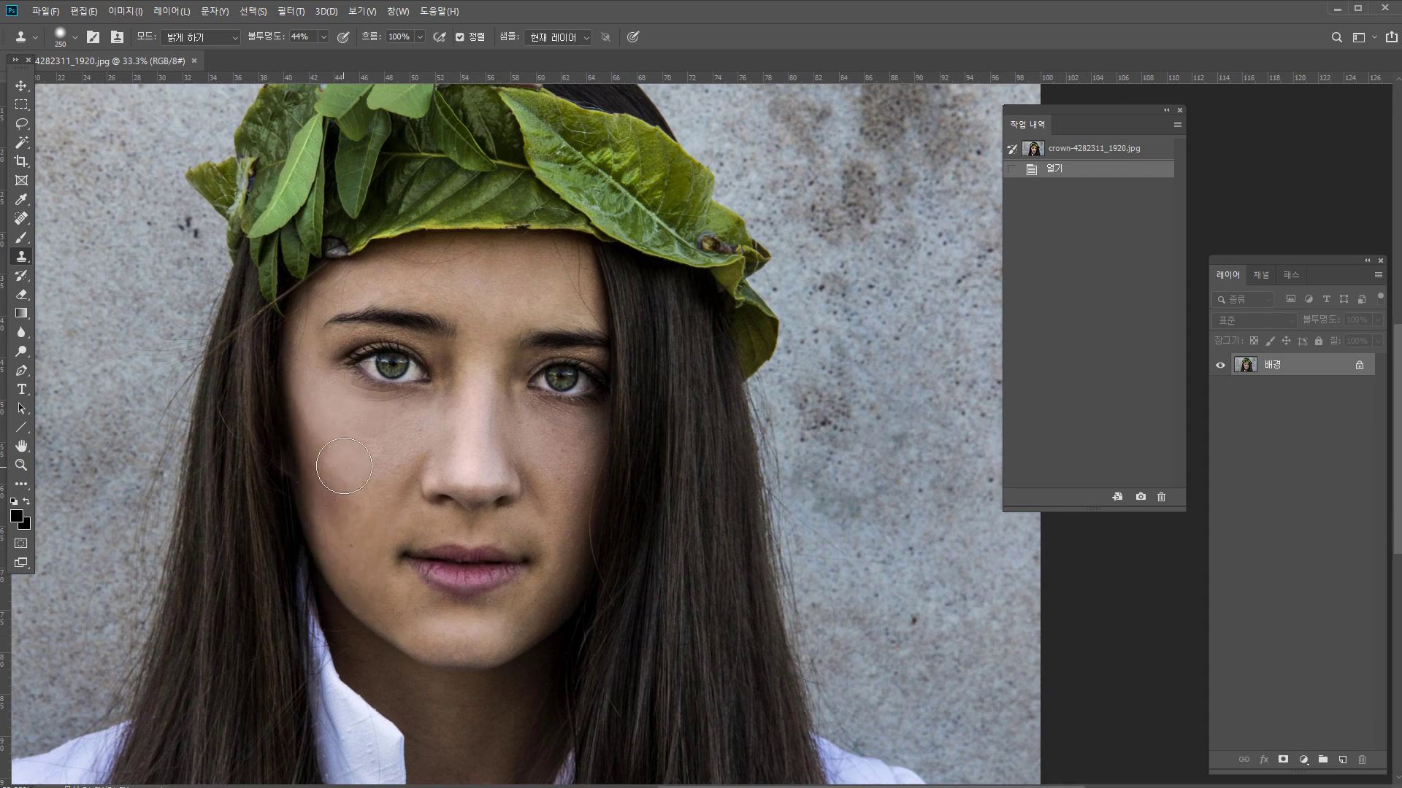
pyautogui.keyDown('alt'); pyautogui.click(341, 440); pyautogui.keyUp('alt')
pyautogui.click(330, 440)
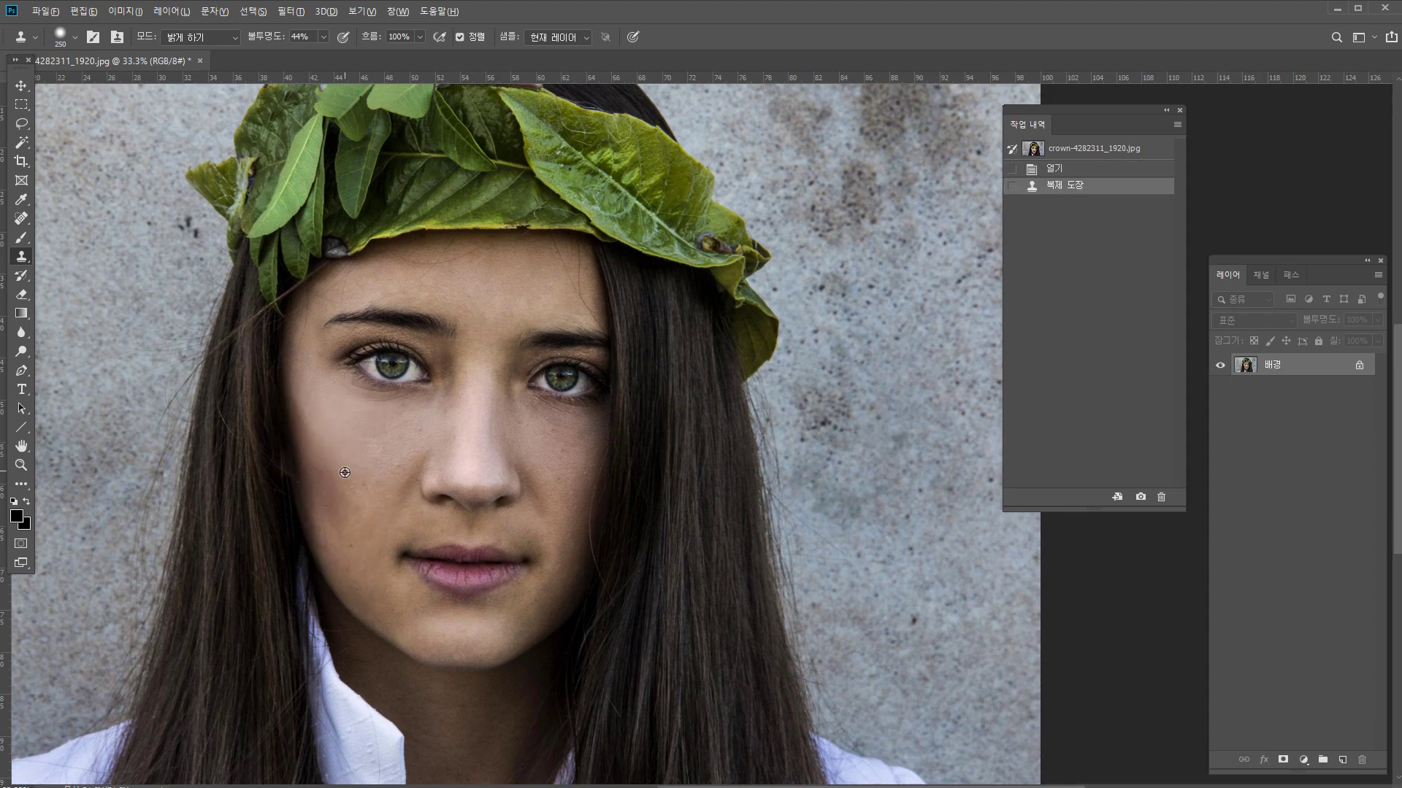
pyautogui.moveTo(328, 469); pyautogui.dragTo(338, 520)
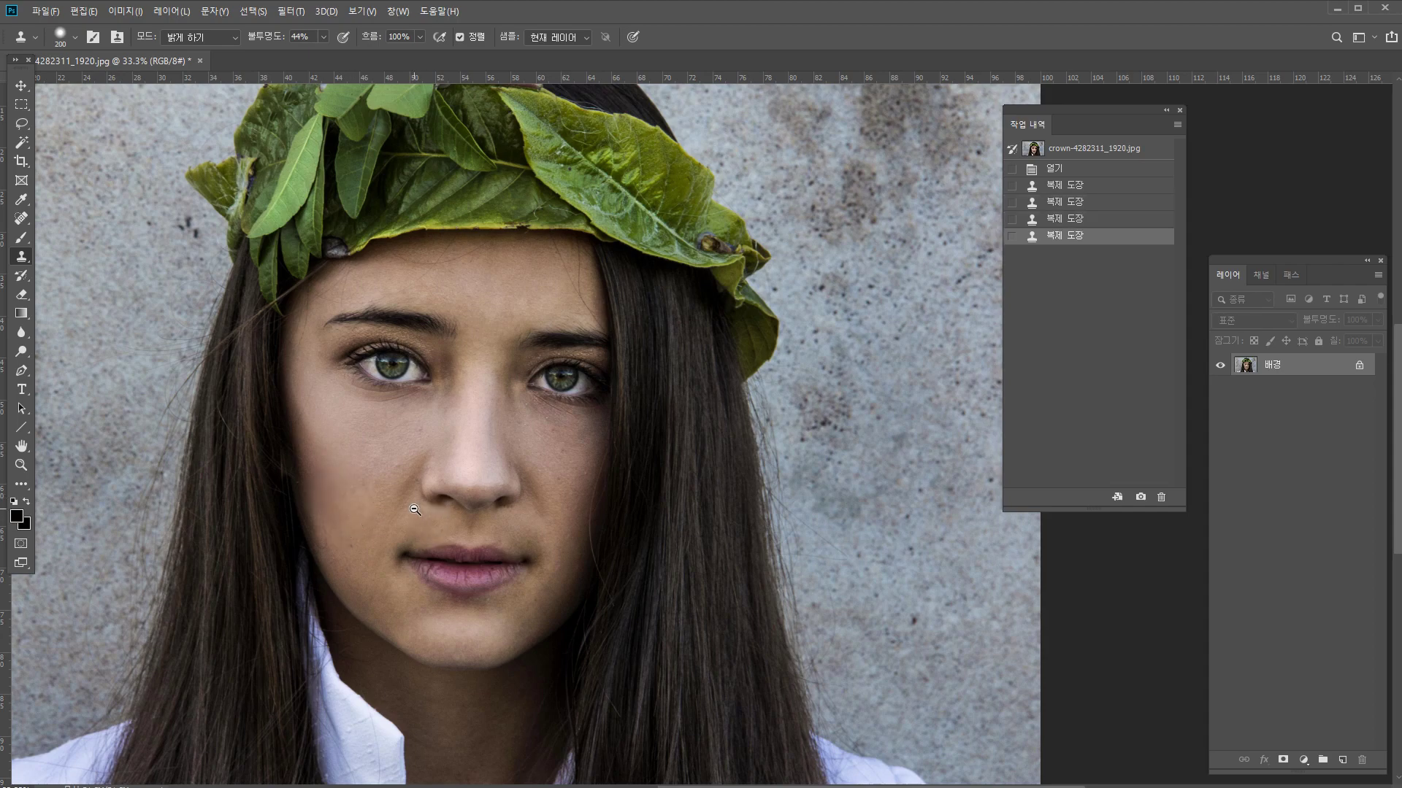
# Copy the whole retouched image, restore the original snapshot crown-4282311_1920.jpg, and paste the retouched copy as a new layer.
pyautogui.hotkey('ctrl', '-')
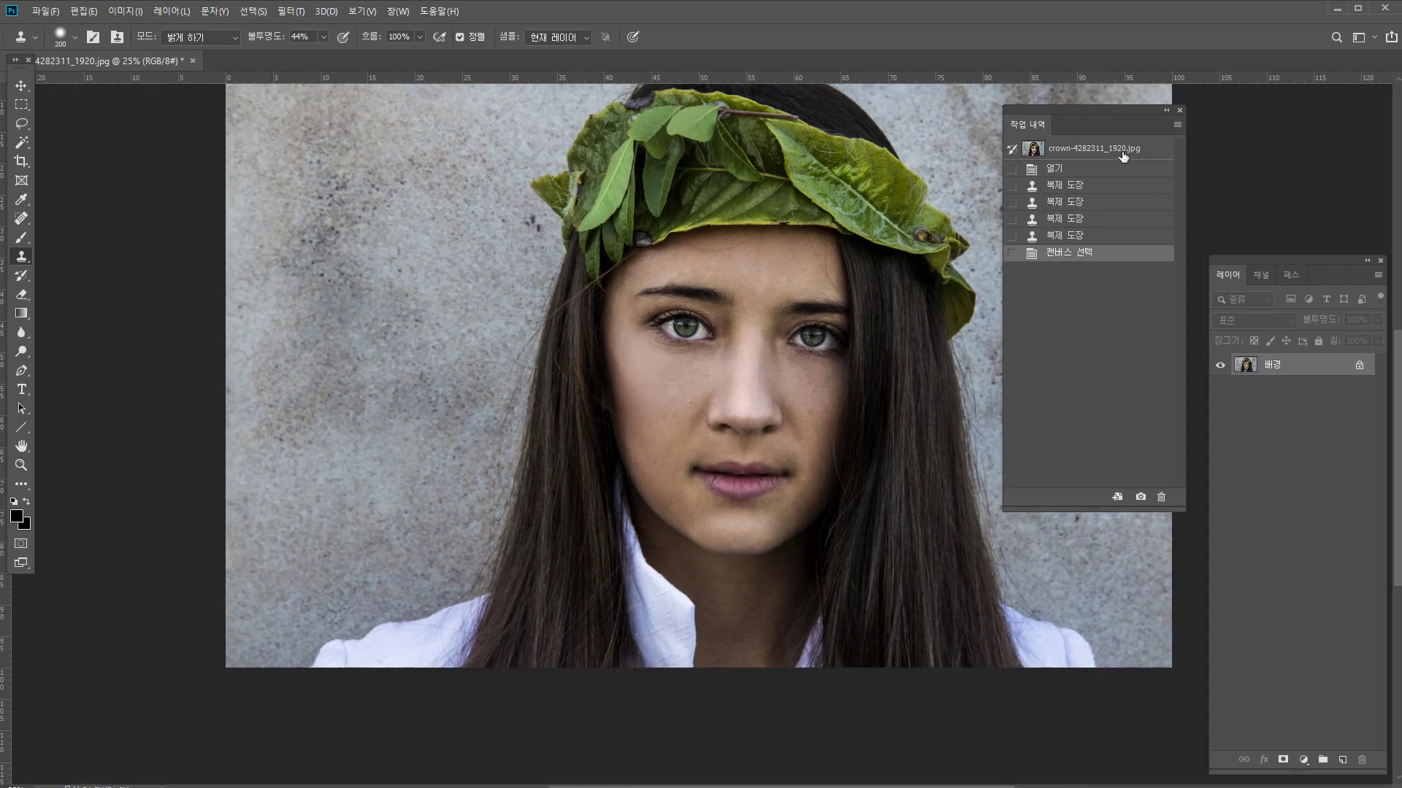
pyautogui.click(1033, 148)
pyautogui.hotkey('ctrl', 'v')
# Toggle the retouched layer's visibility repeatedly to compare the woman's cheek before and after the Clone Stamp retouch.
pyautogui.click(1221, 366)
pyautogui.click(1220, 365)
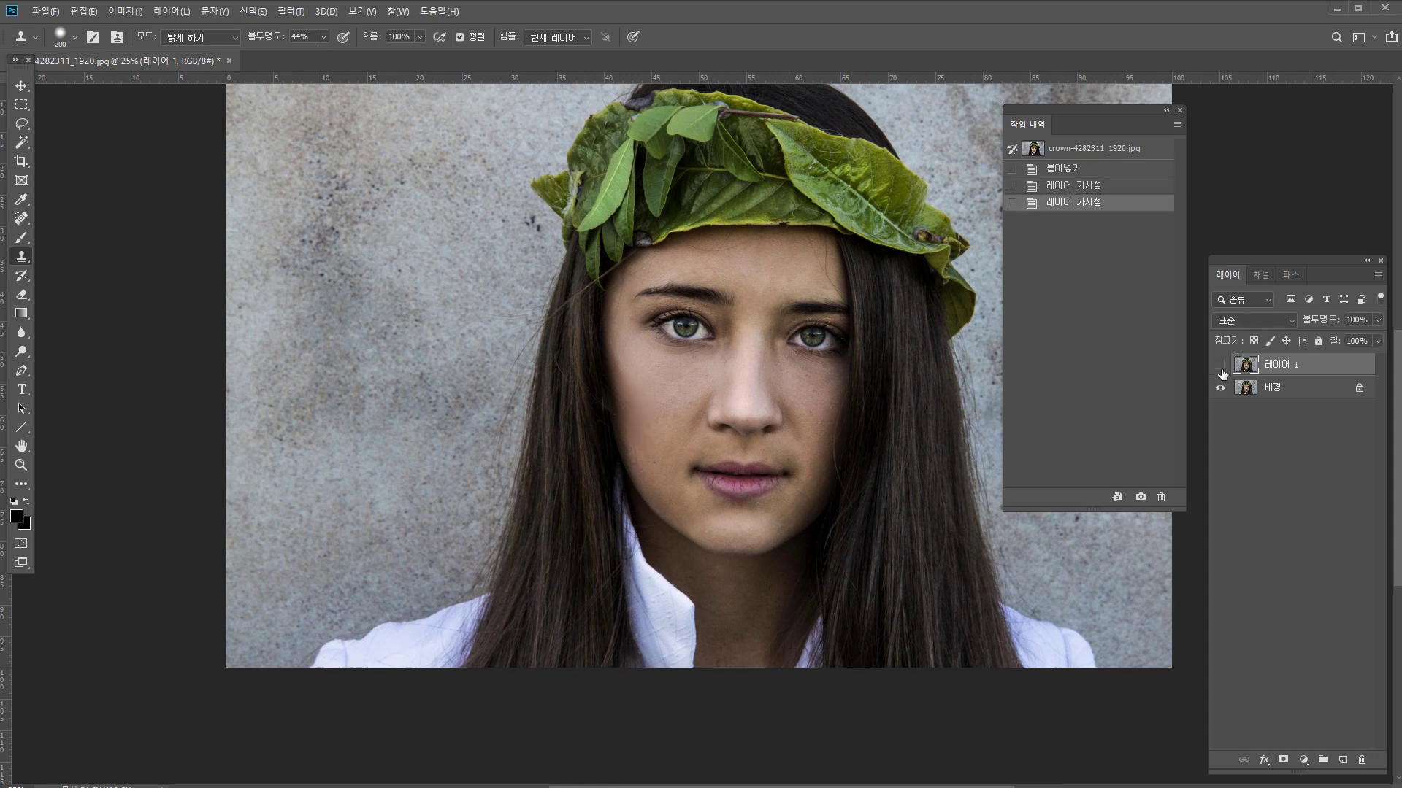
pyautogui.click(1221, 365)
pyautogui.click(1220, 366)
pyautogui.click(1220, 366)
pyautogui.click(1221, 366)
pyautogui.click(1220, 365)
pyautogui.click(1221, 366)
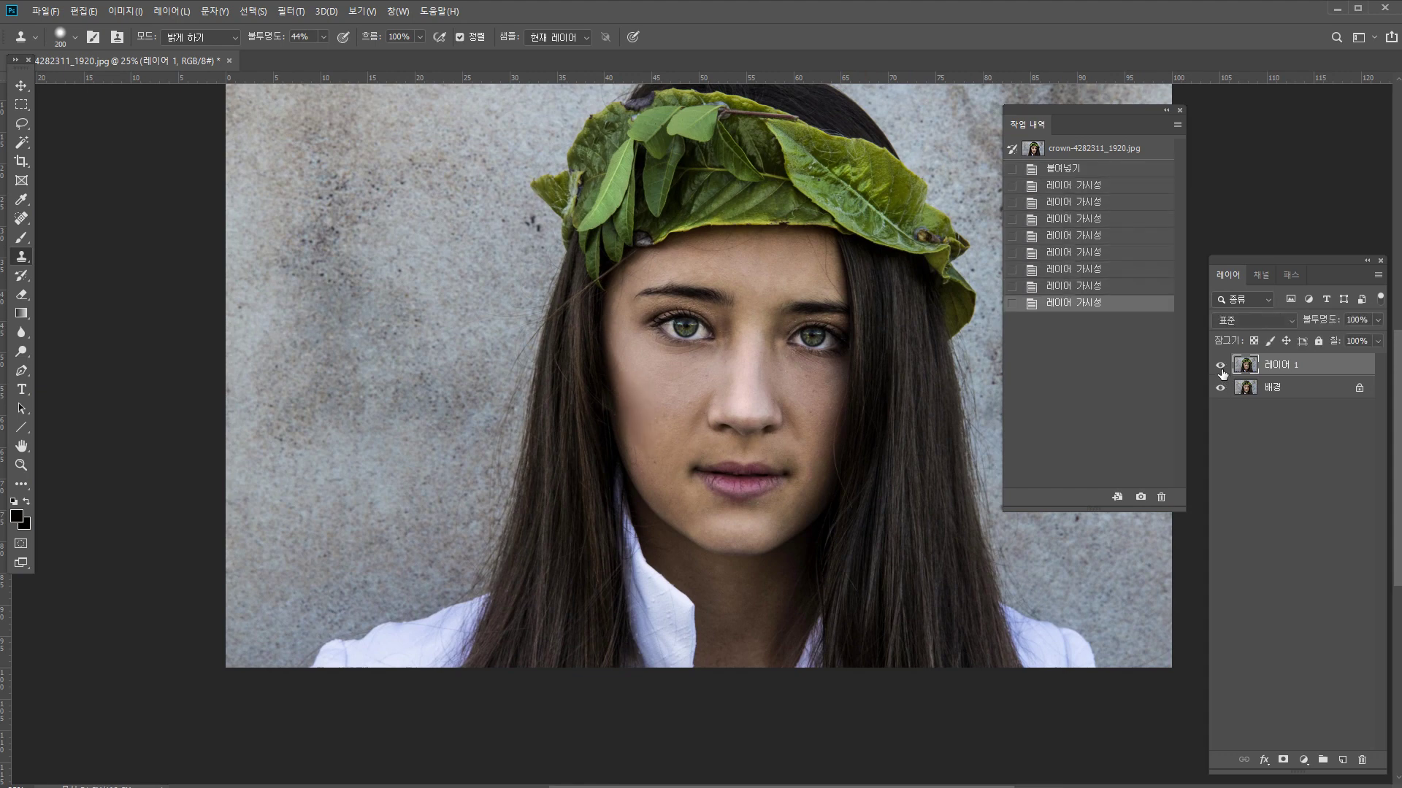
pyautogui.moveTo(761, 525); pyautogui.dragTo(716, 537)
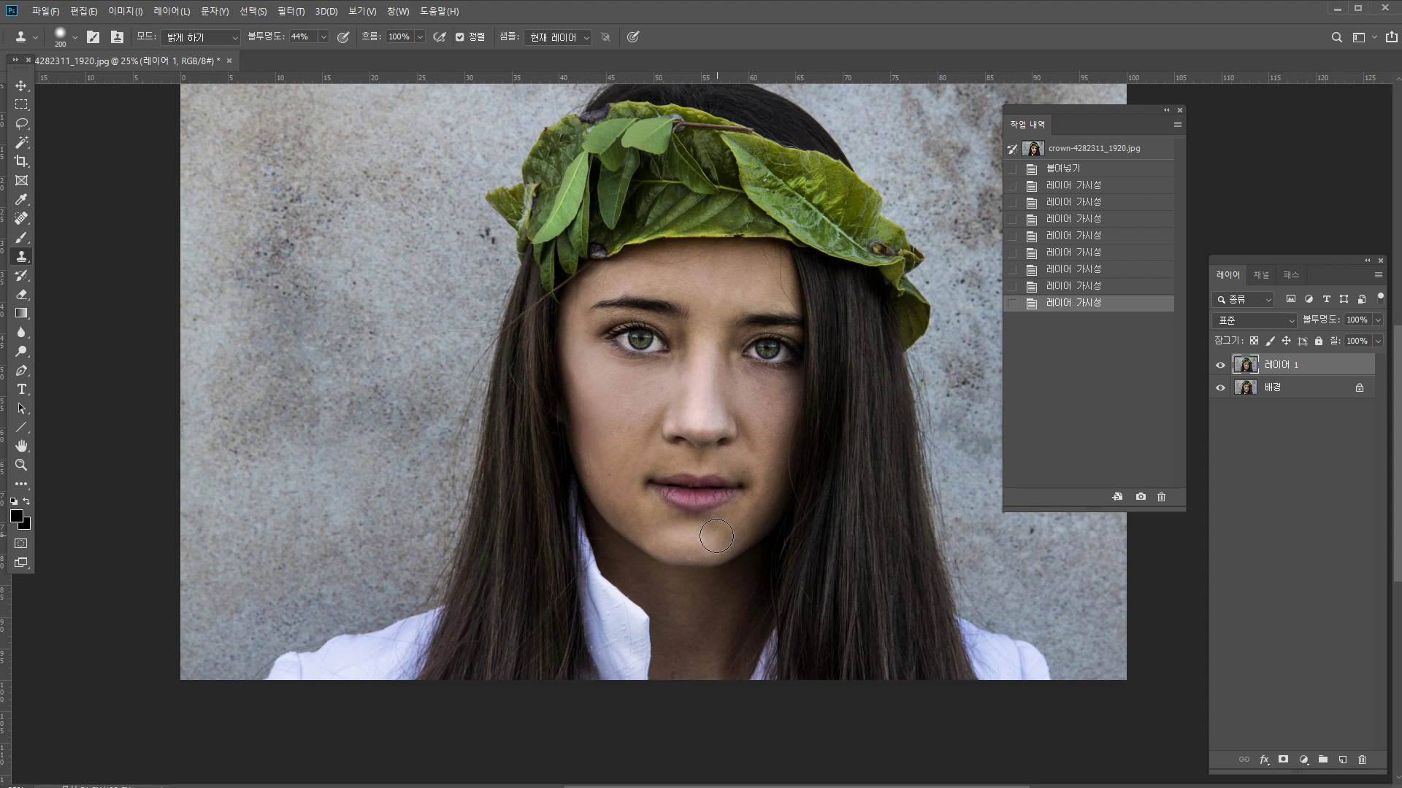
pyautogui.click(1220, 368)
pyautogui.click(1220, 369)
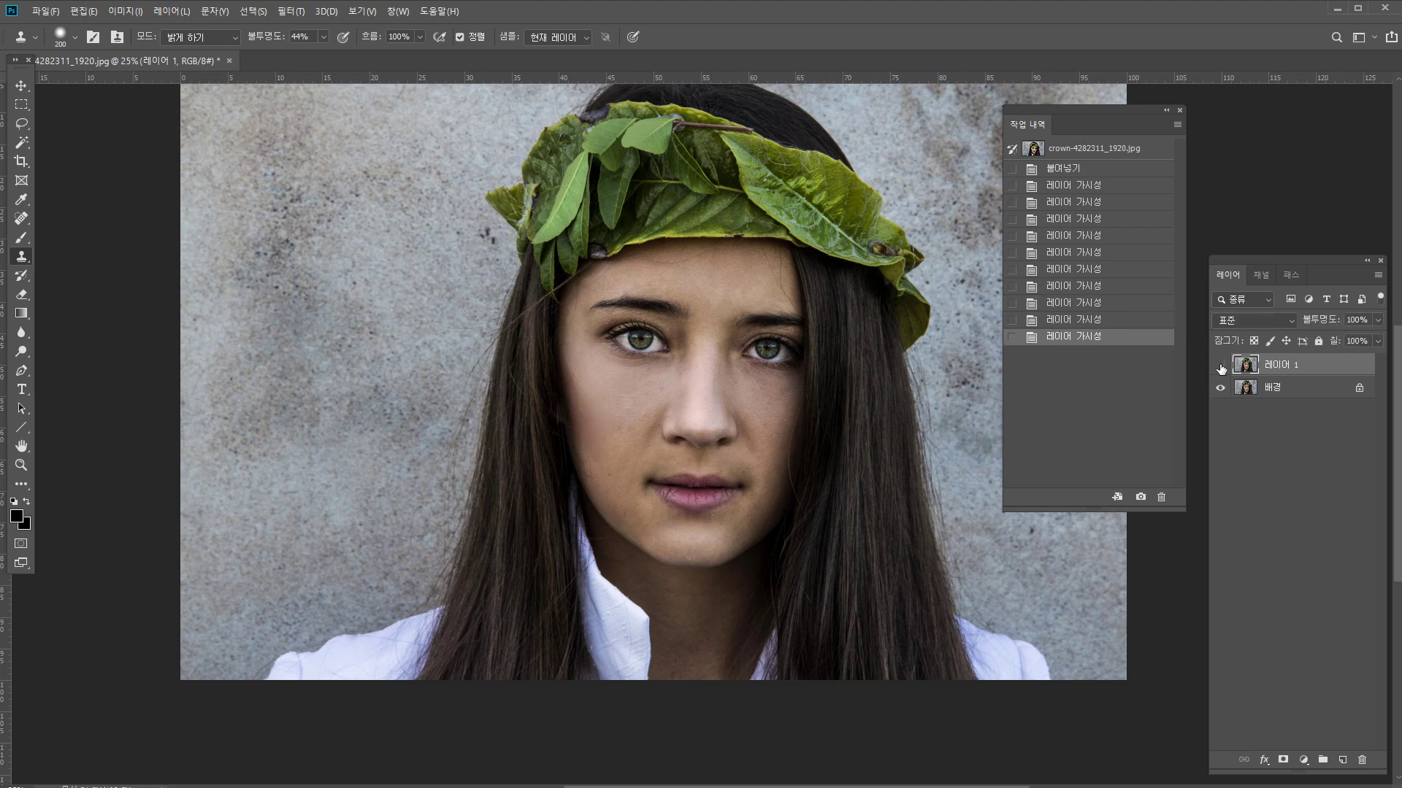
pyautogui.click(1219, 368)
pyautogui.click(1220, 369)
pyautogui.click(1219, 368)
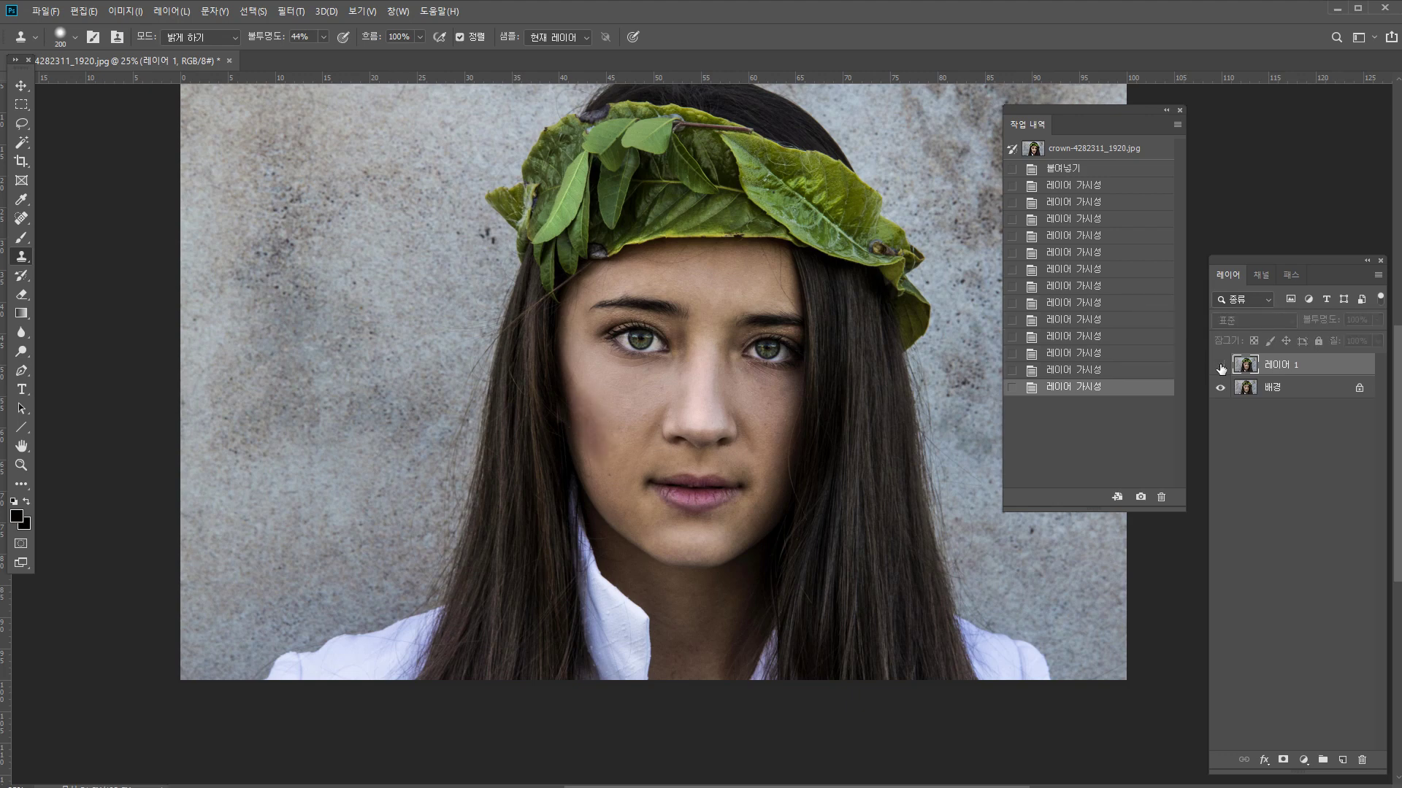
pyautogui.click(1219, 369)
pyautogui.click(1220, 369)
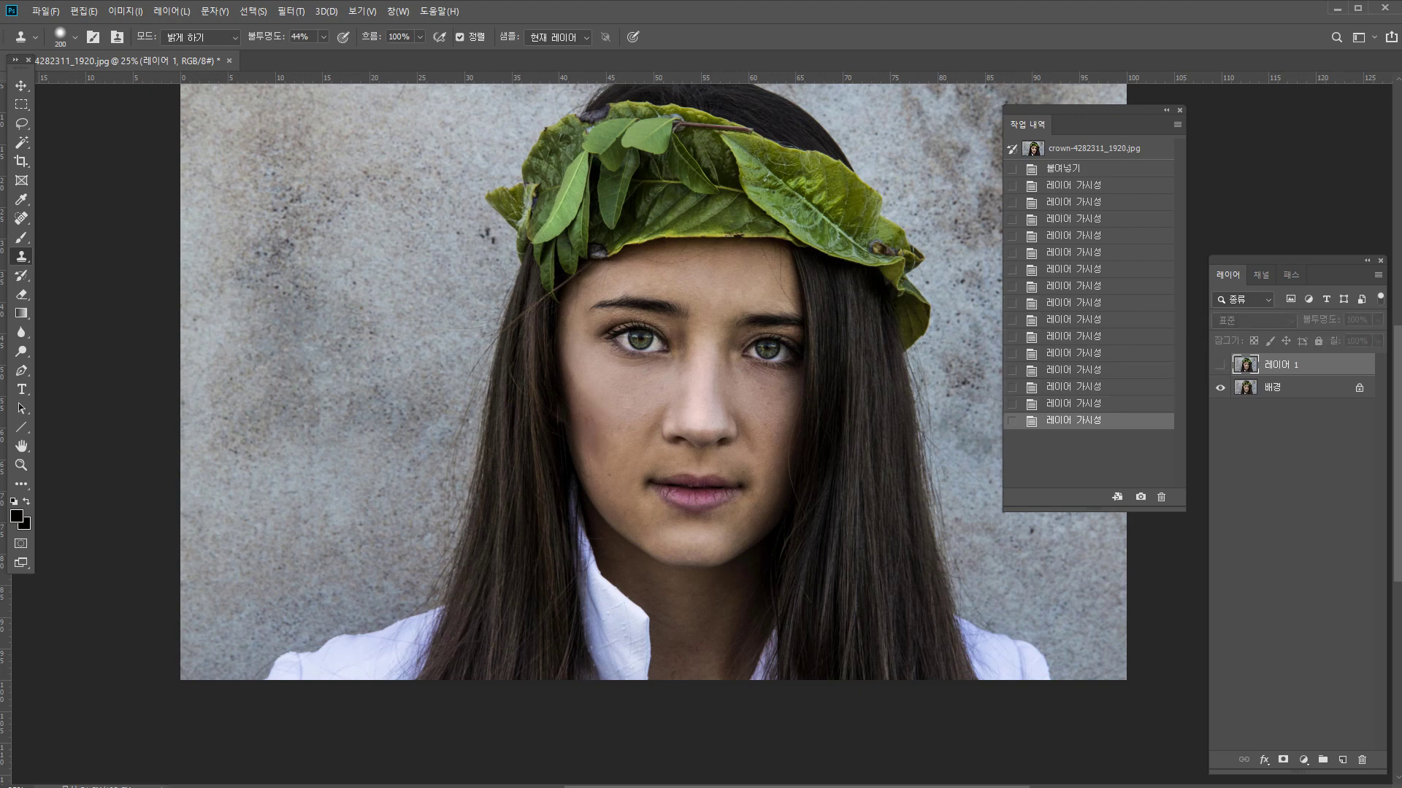